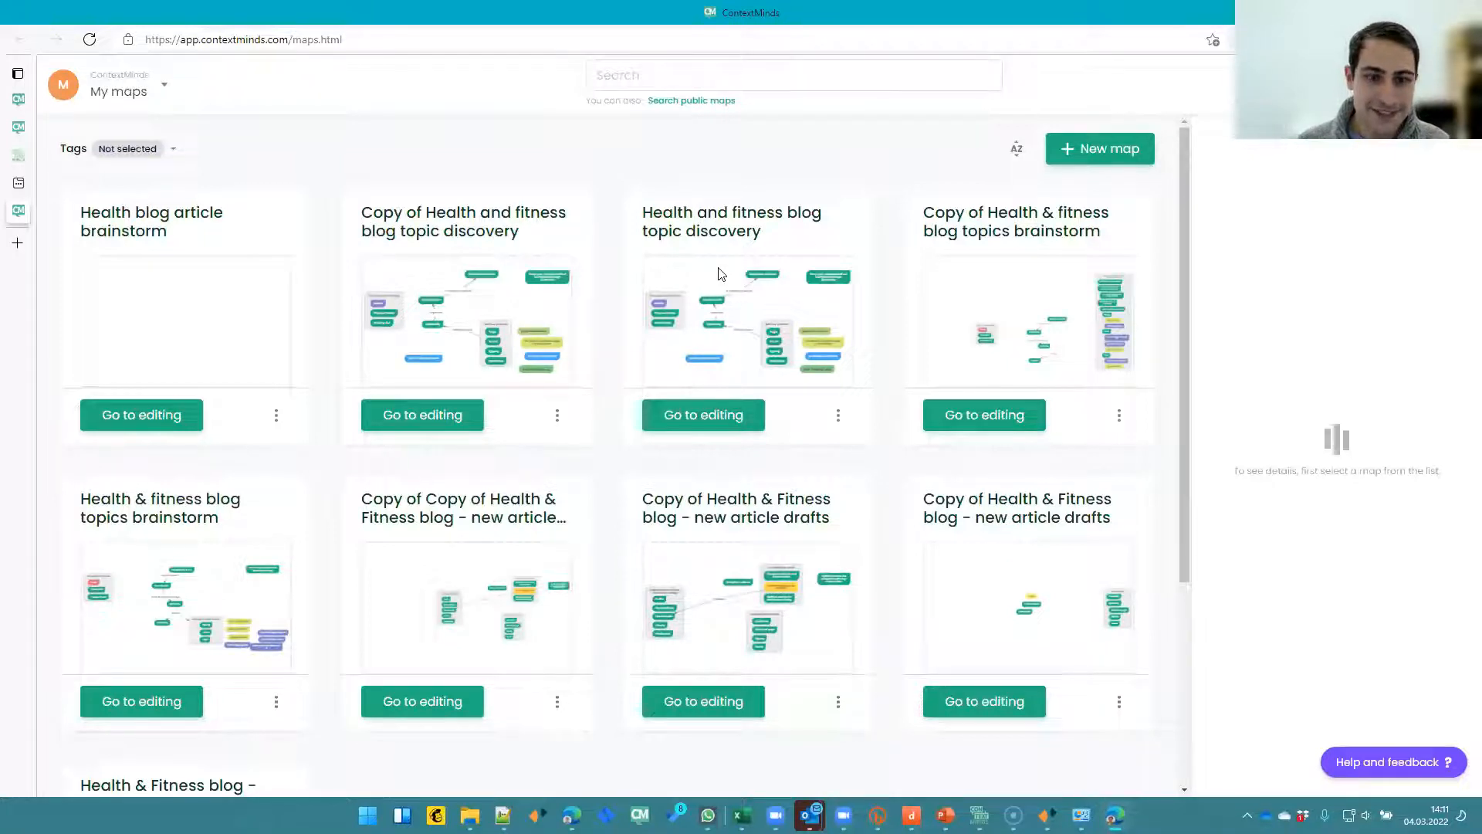
- Create a new map manually named "Health & fitness blog topic discovery"
left_click(1081, 158)
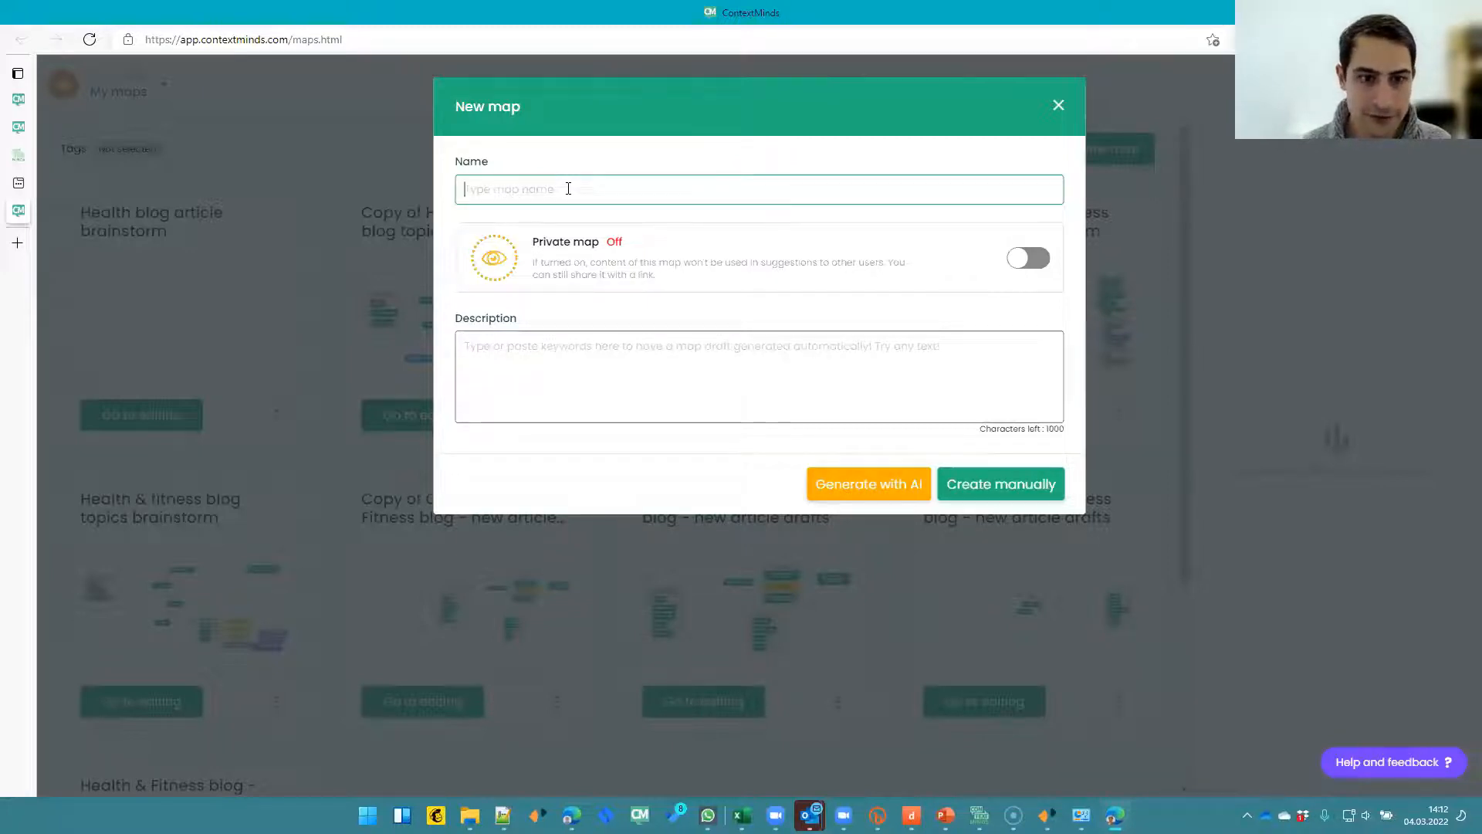
type("Health")
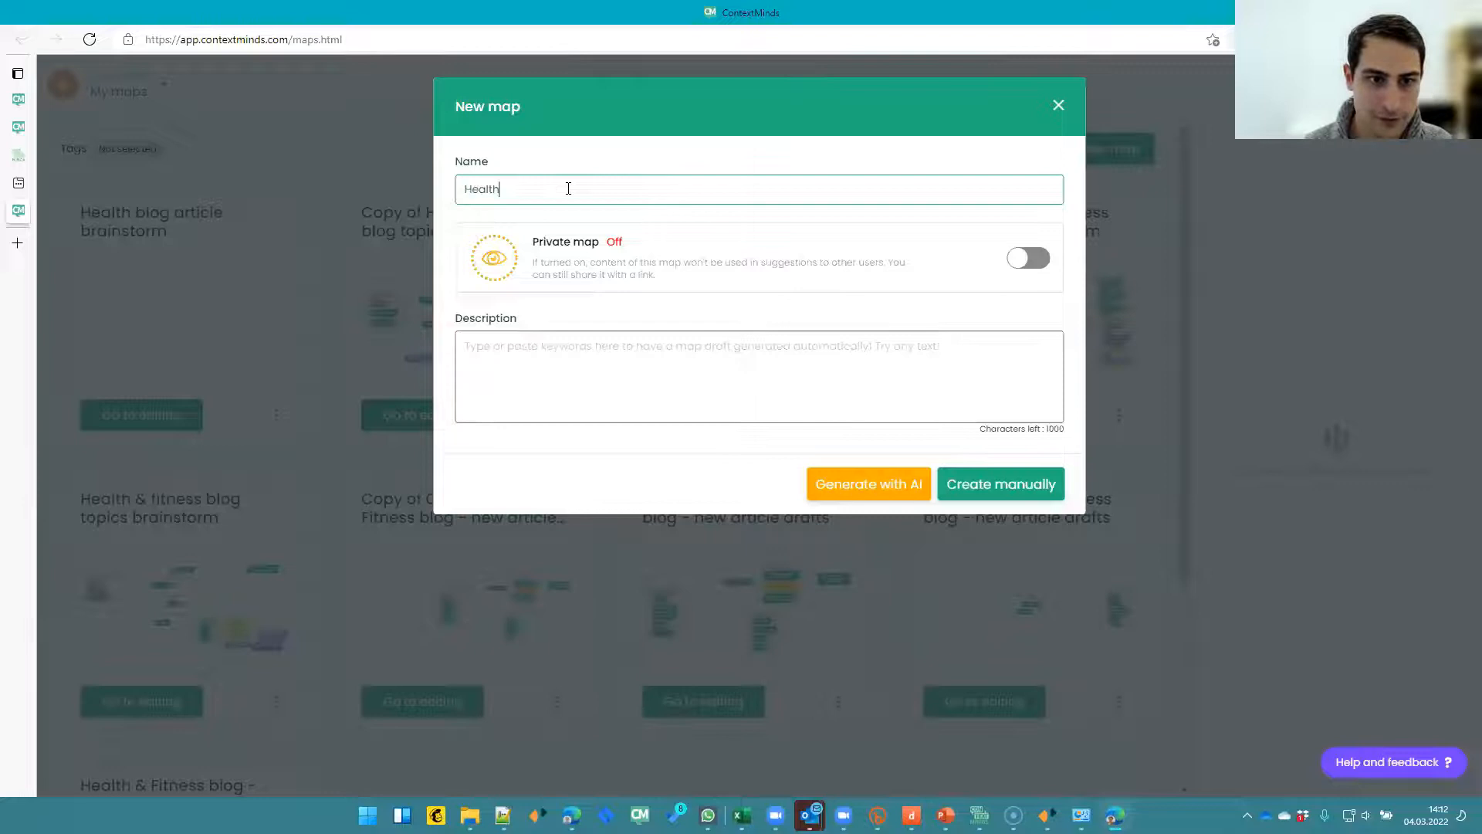
type(" & fitnes")
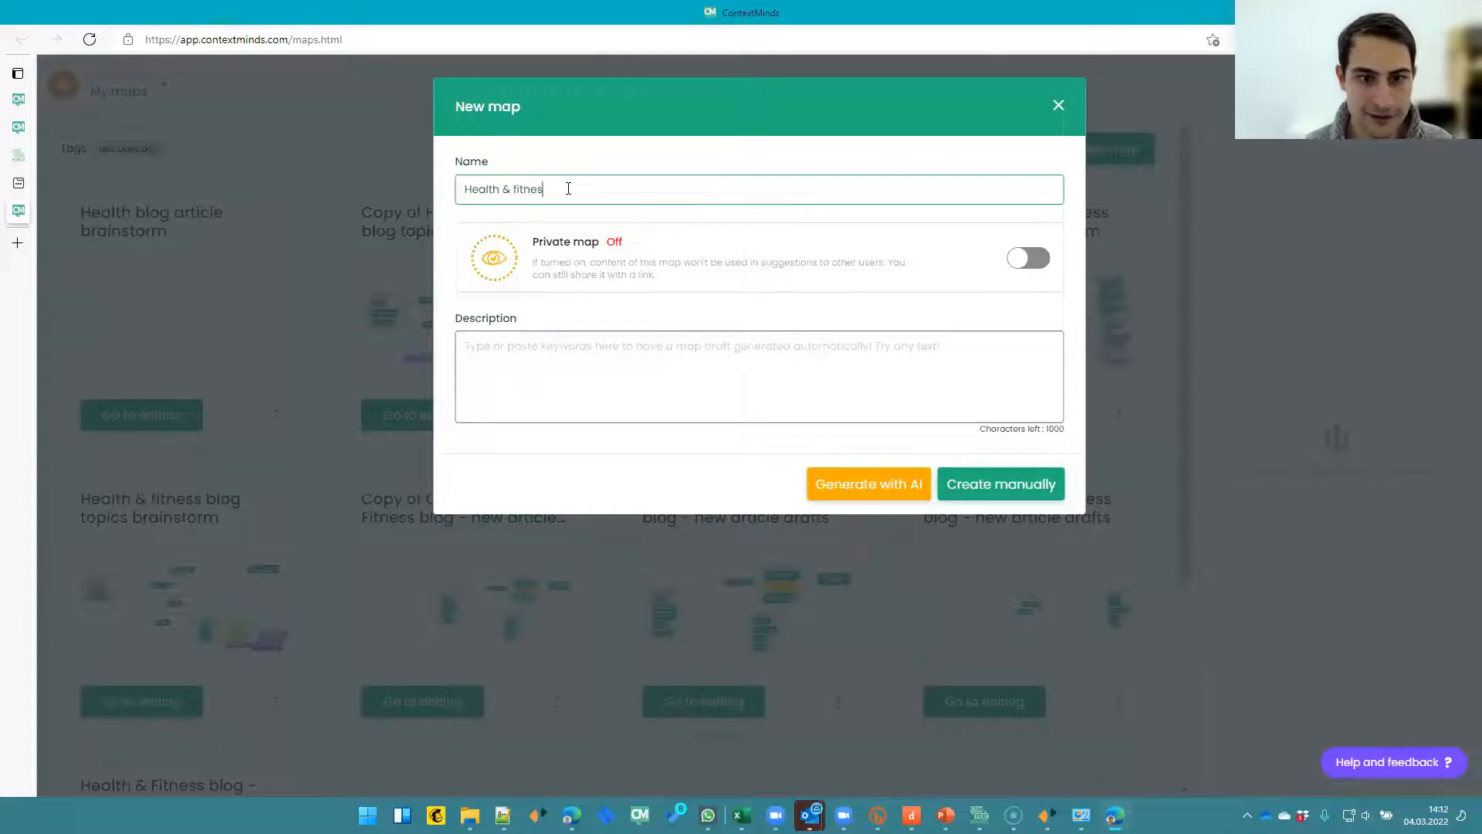
type("s blog topic disco")
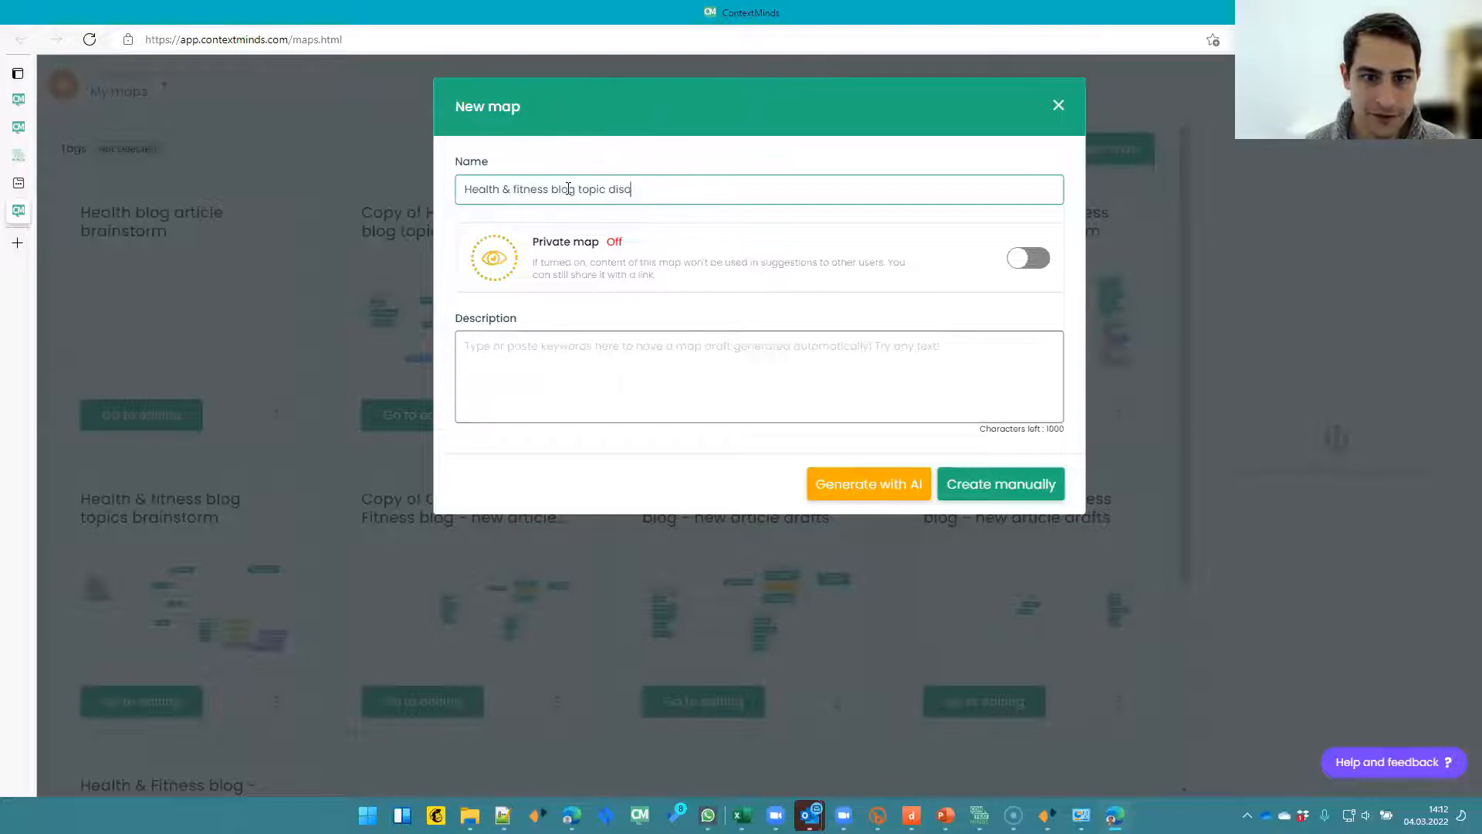
type("very")
left_click(944, 492)
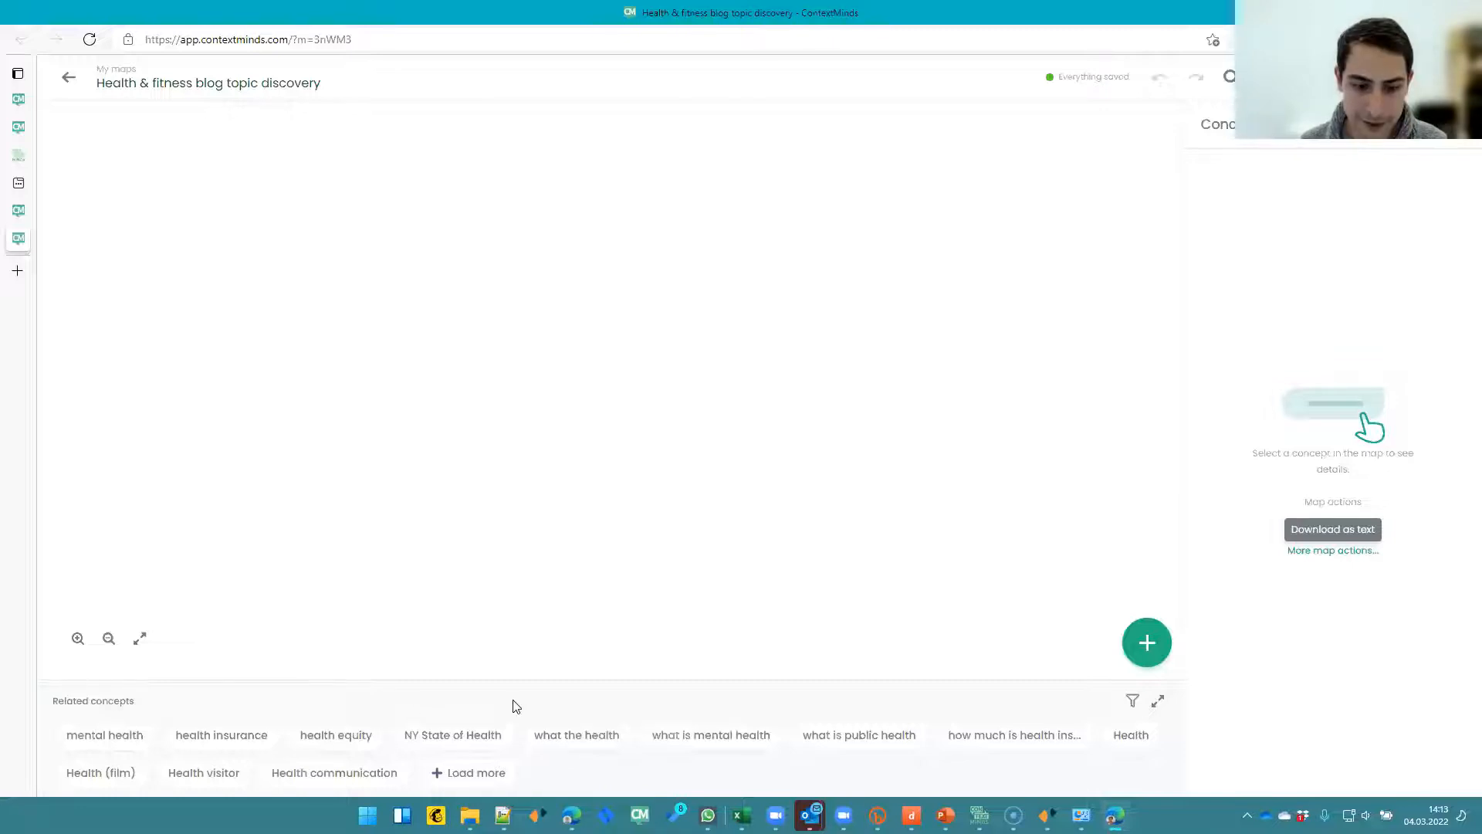
- Add the Health concept to the map by searching for it and picking the Health suggestion
left_click(1145, 643)
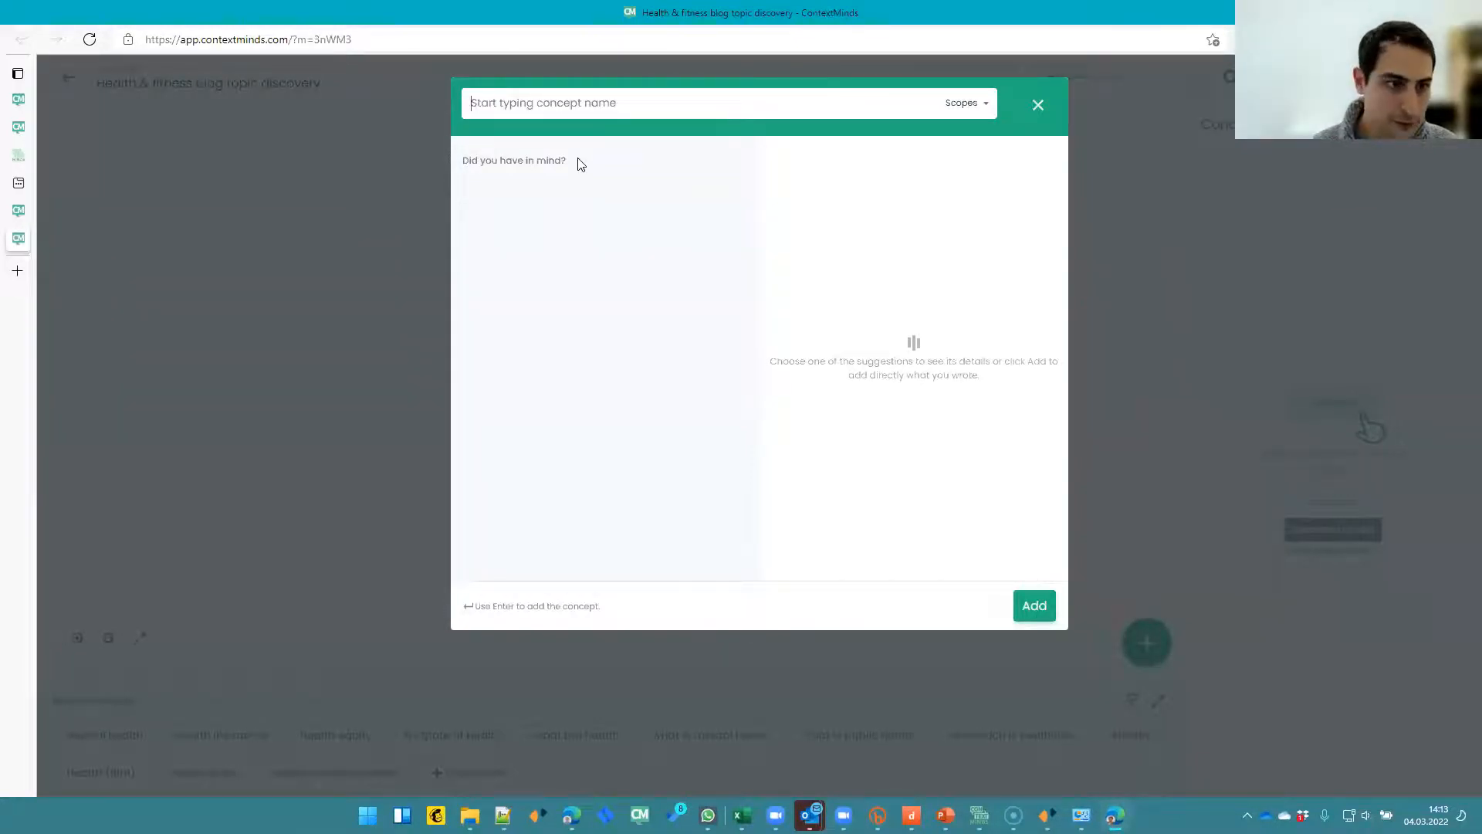
type("Helath")
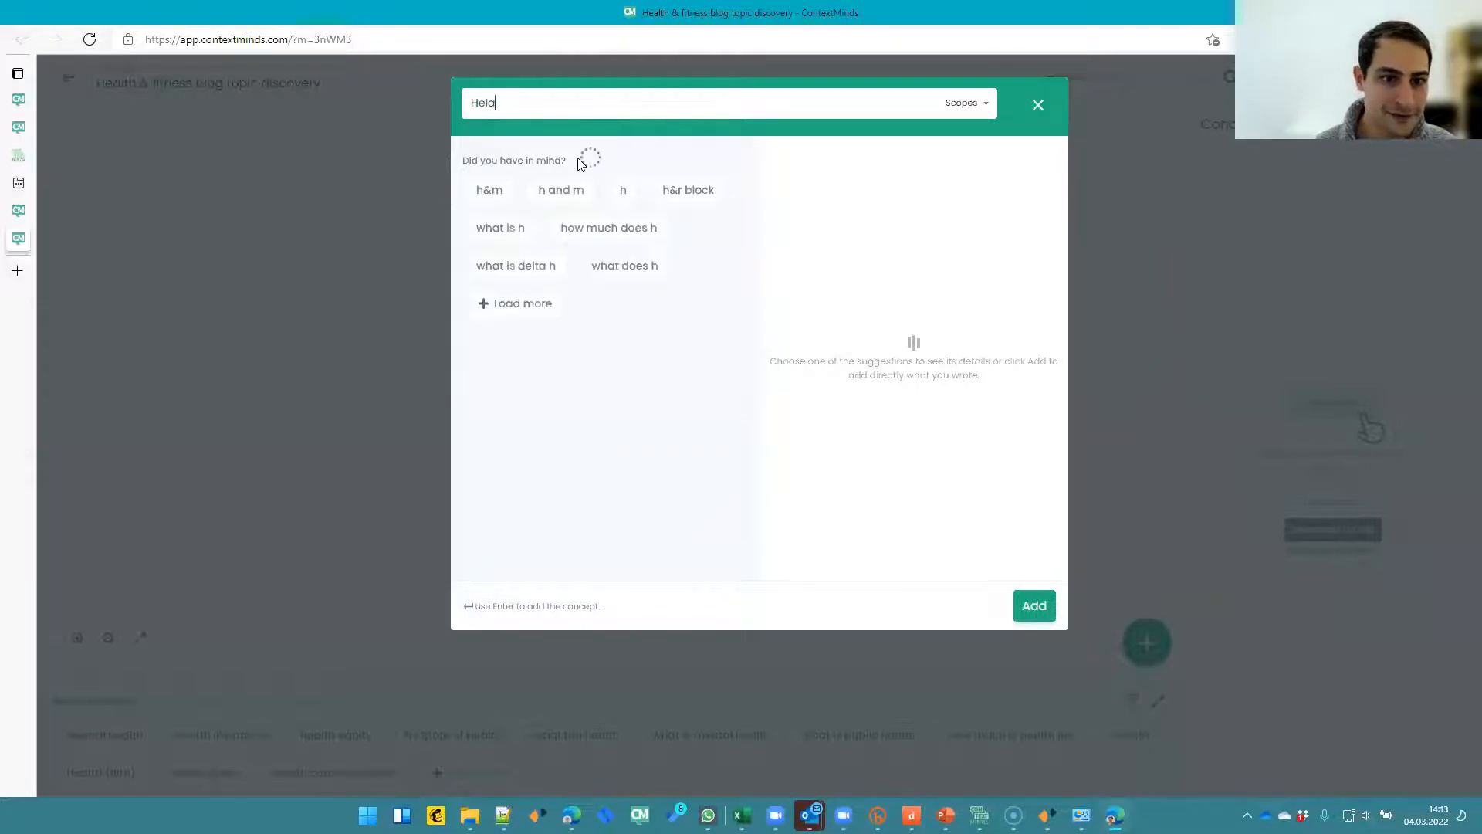
key("BackSpace")
key("BackSpace")
key("BackSpace")
key("BackSpace")
type("alth")
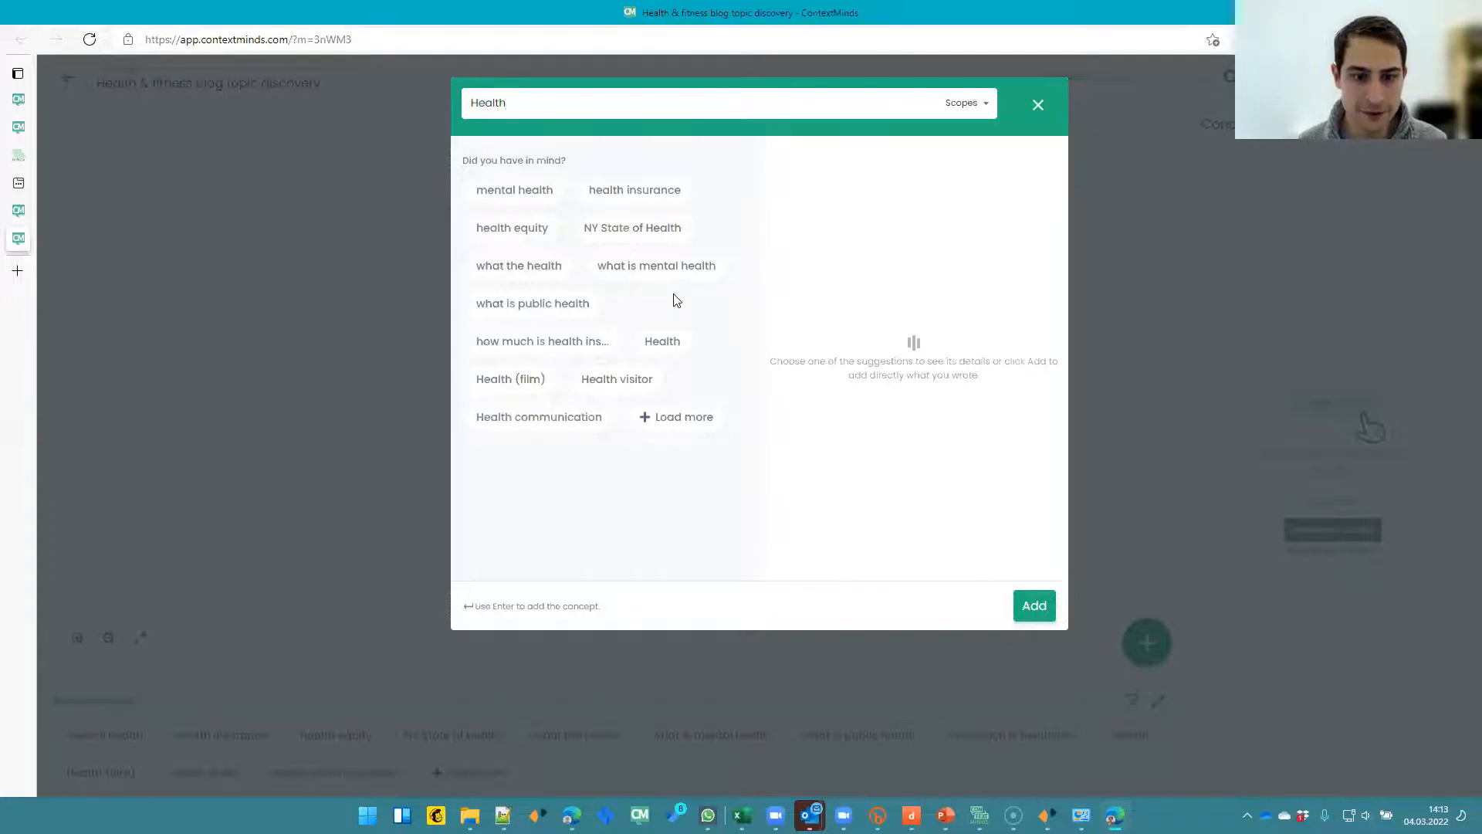
double_click(487, 98)
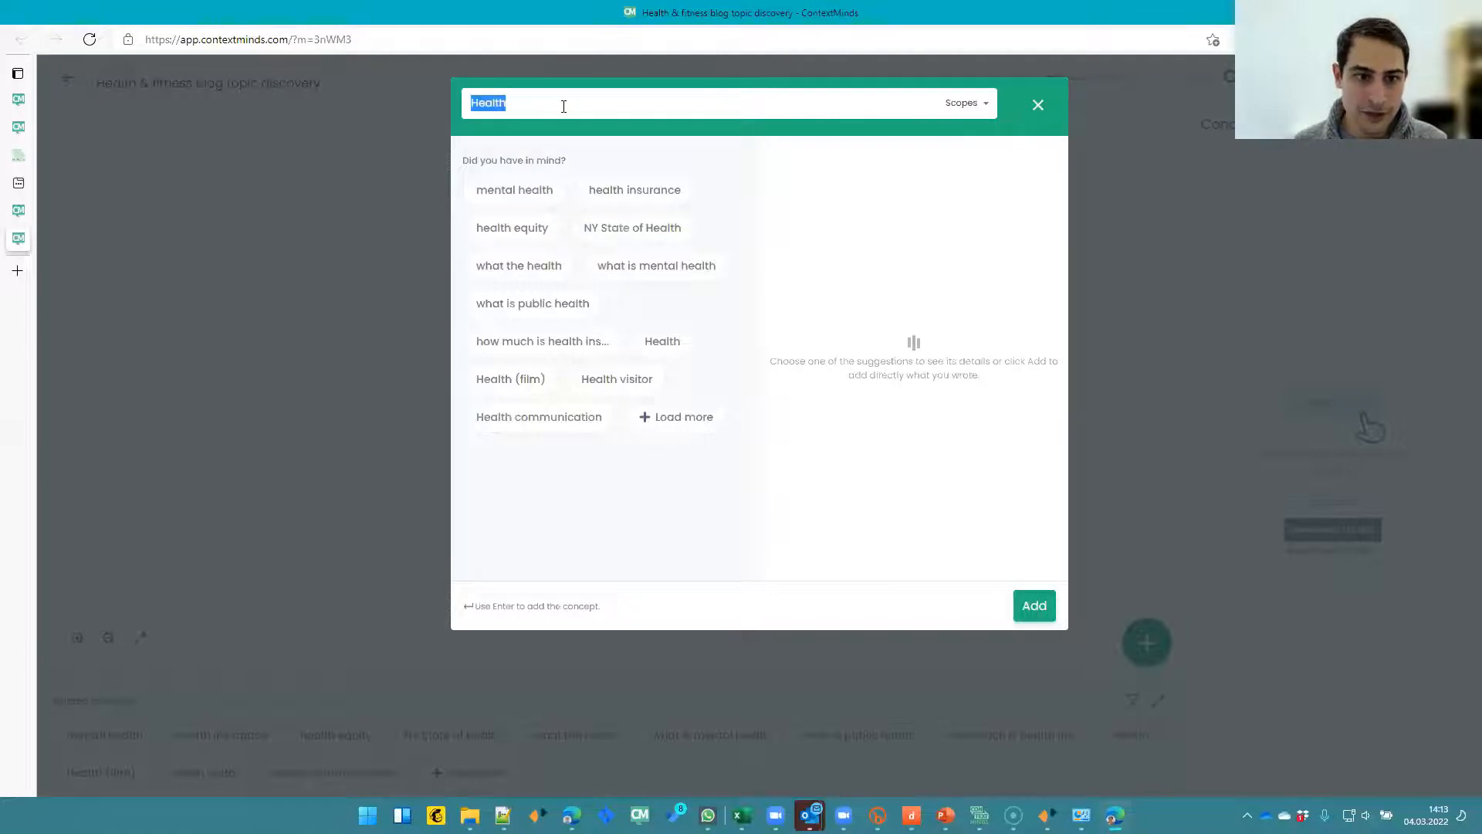
left_click(564, 107)
left_click(648, 343)
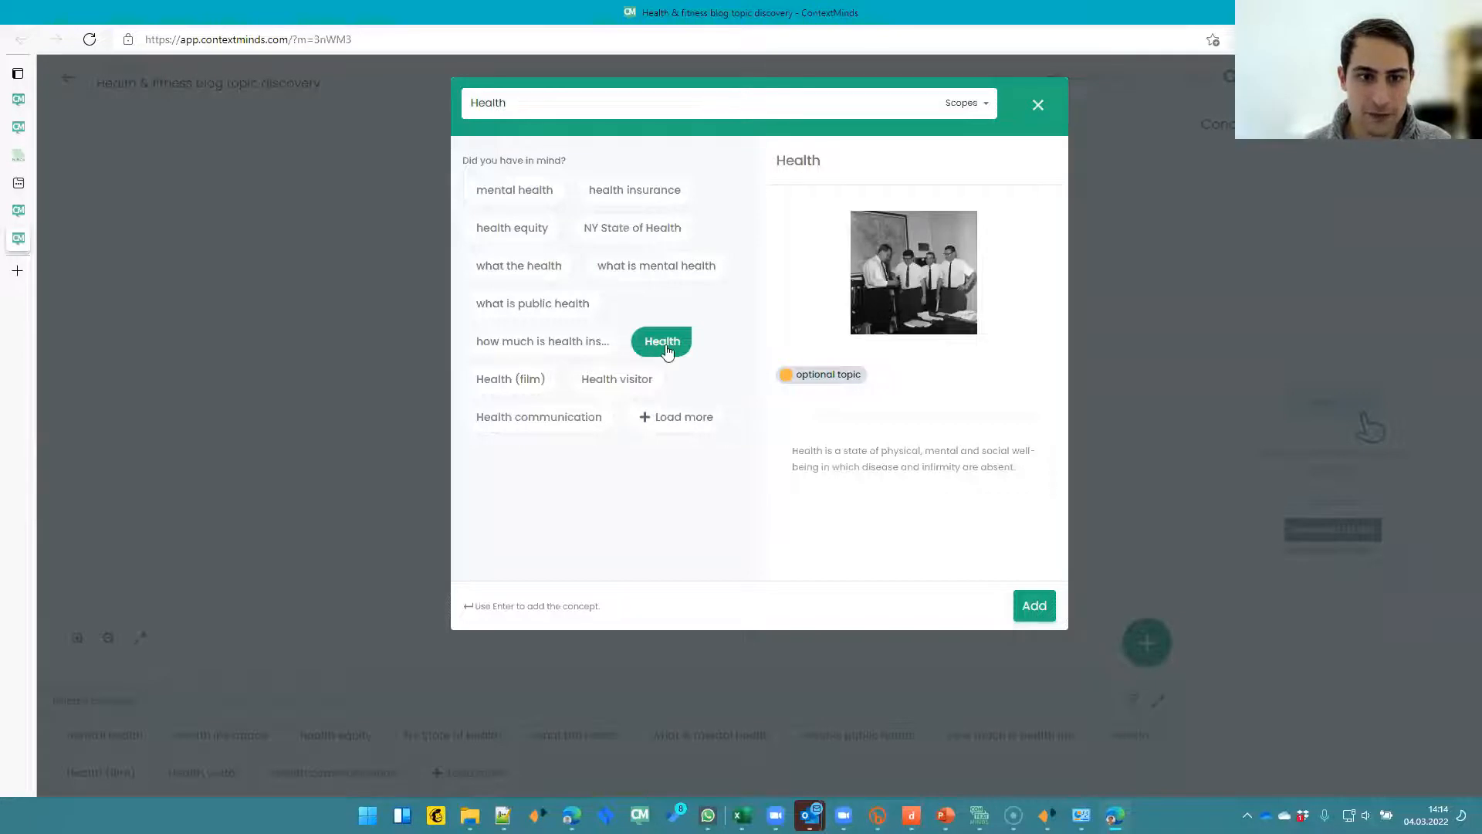
left_click(667, 351)
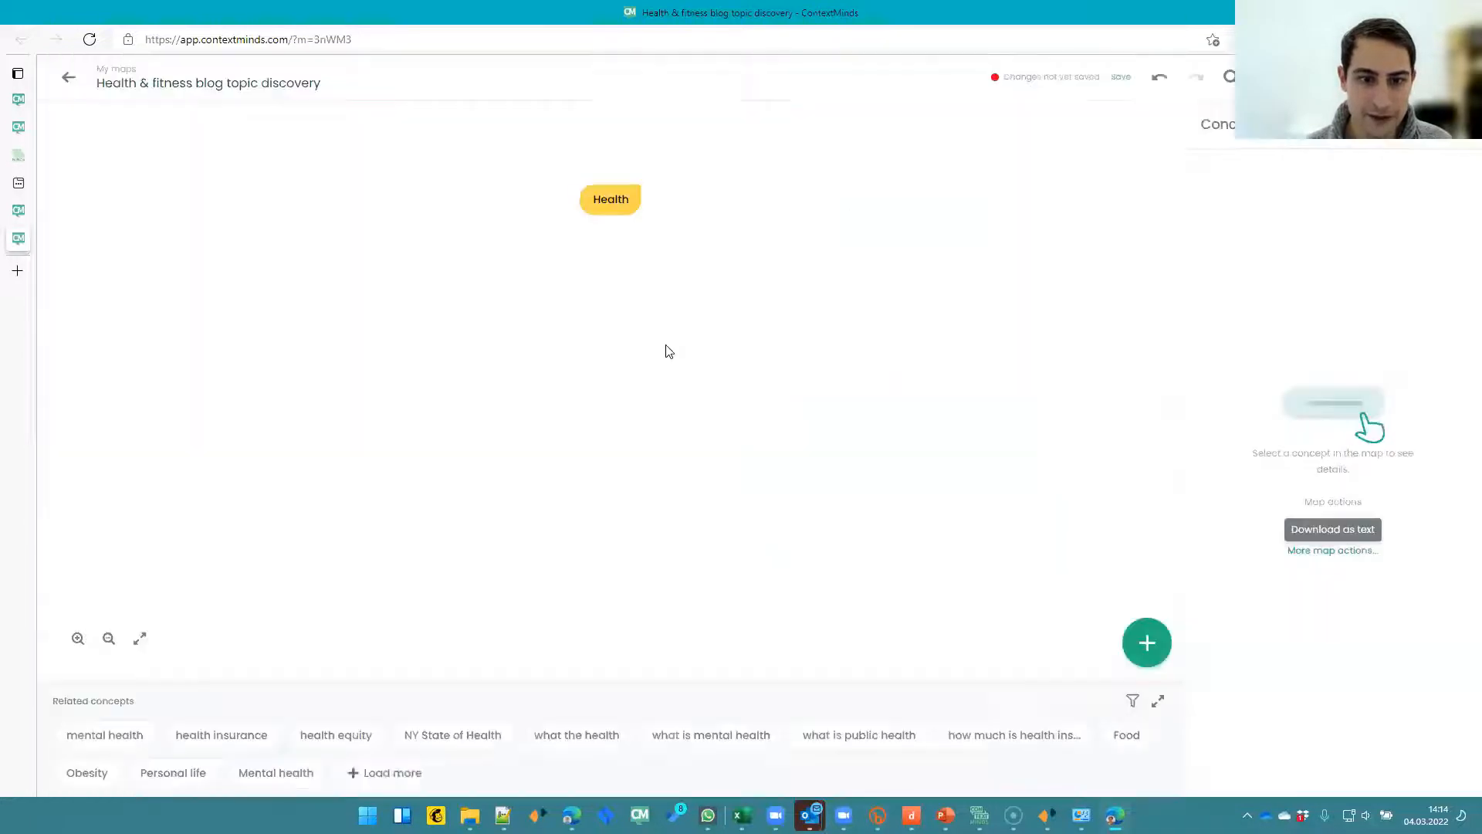
- Search for Fitness and add the Physical fitness concept to the map
left_click(1126, 650)
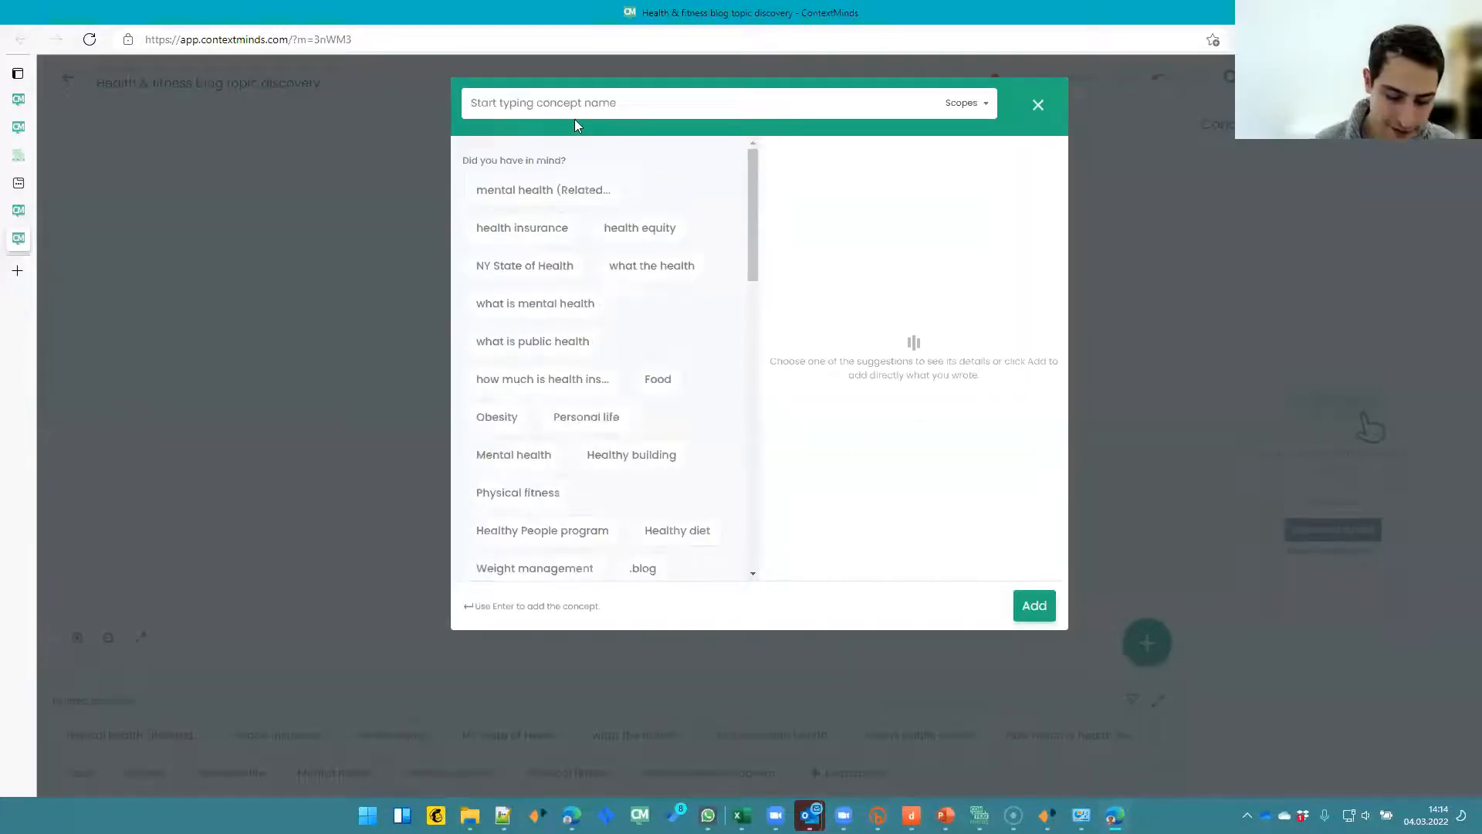
type("Fitness")
left_click(682, 379)
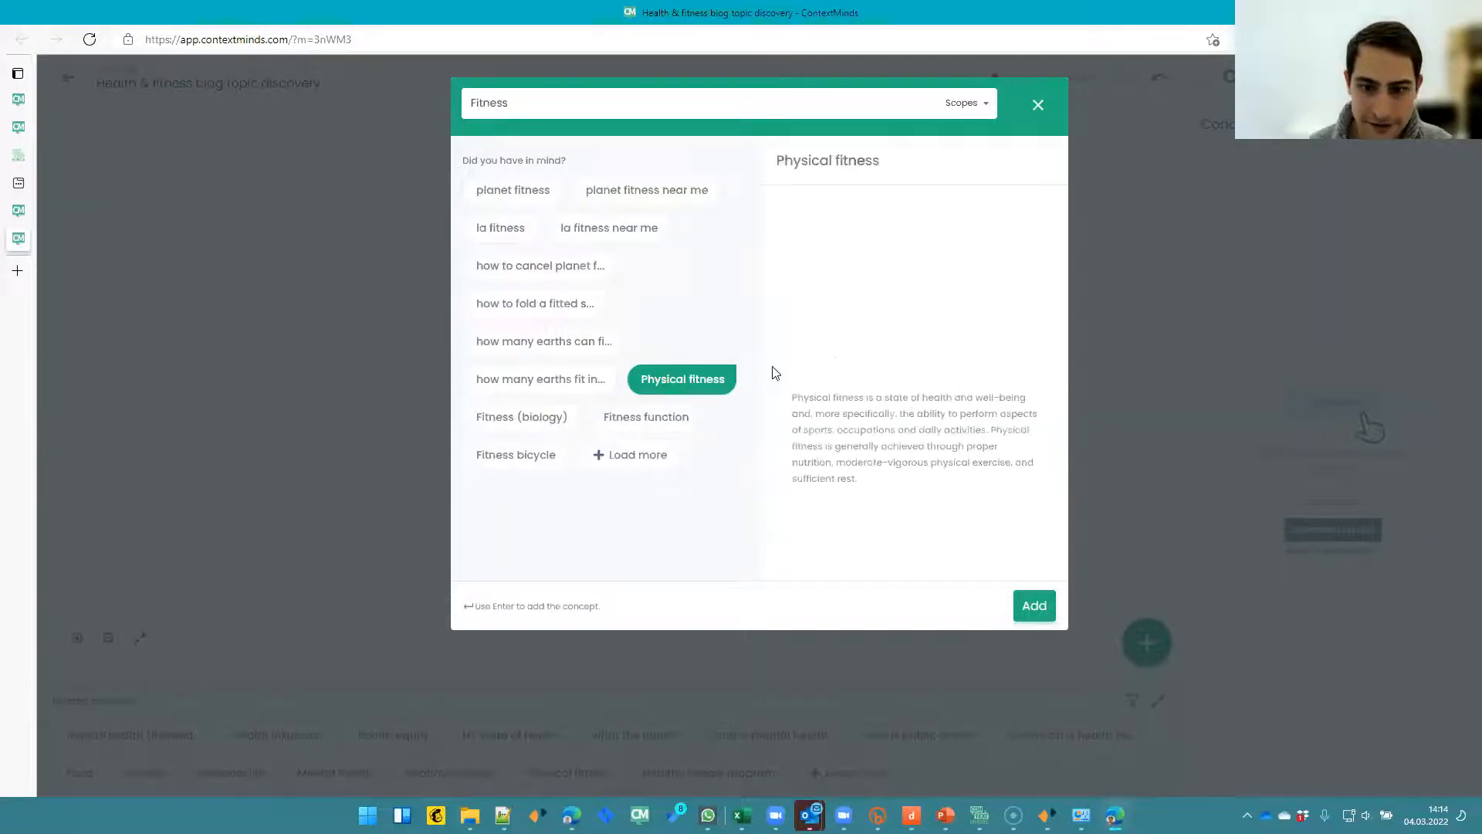
key("Return")
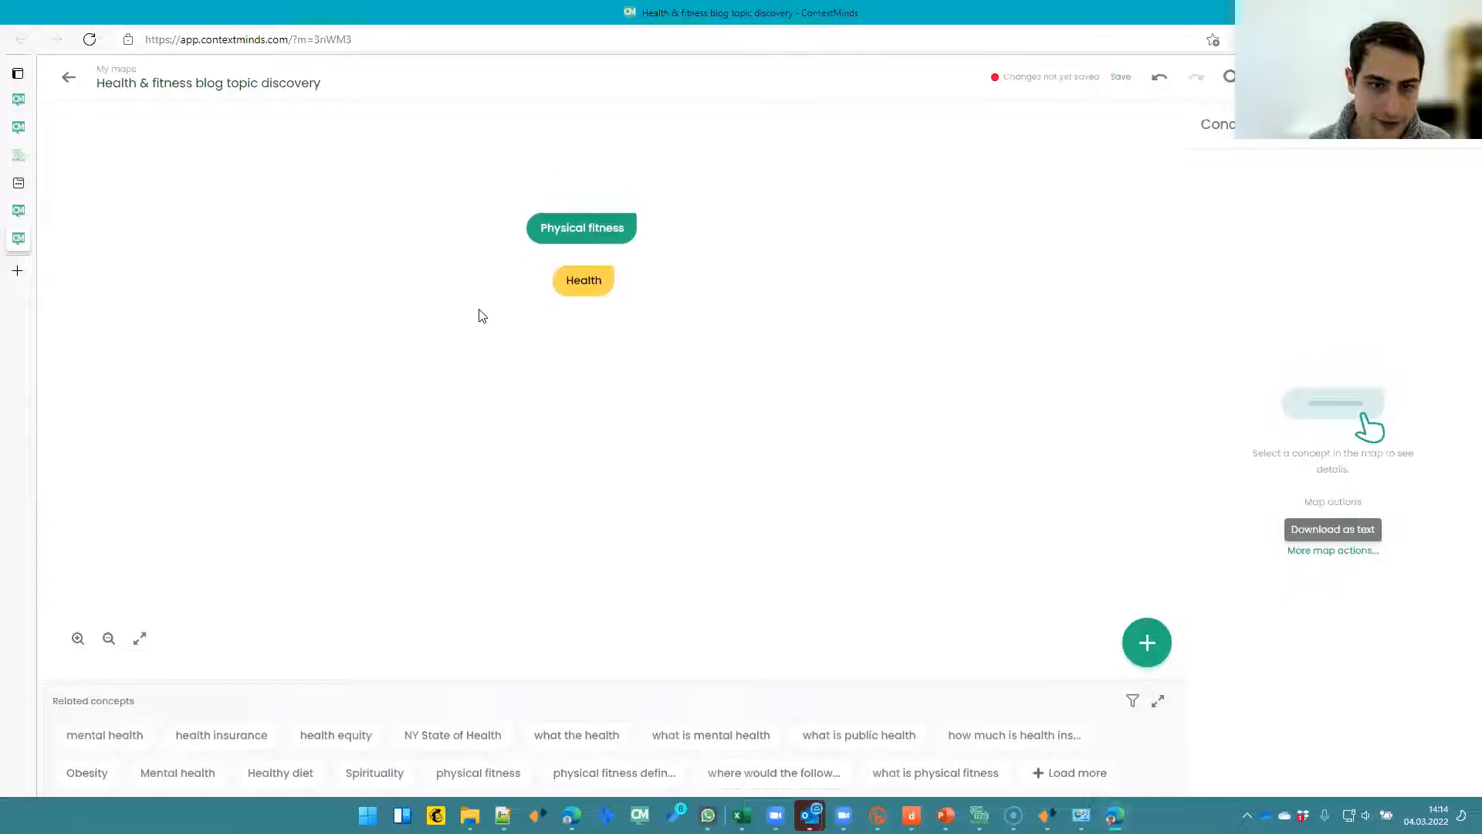
- Add an "Our audience interests" concept and group Physical fitness and Health inside it
double_click(418, 330)
type("Our audience")
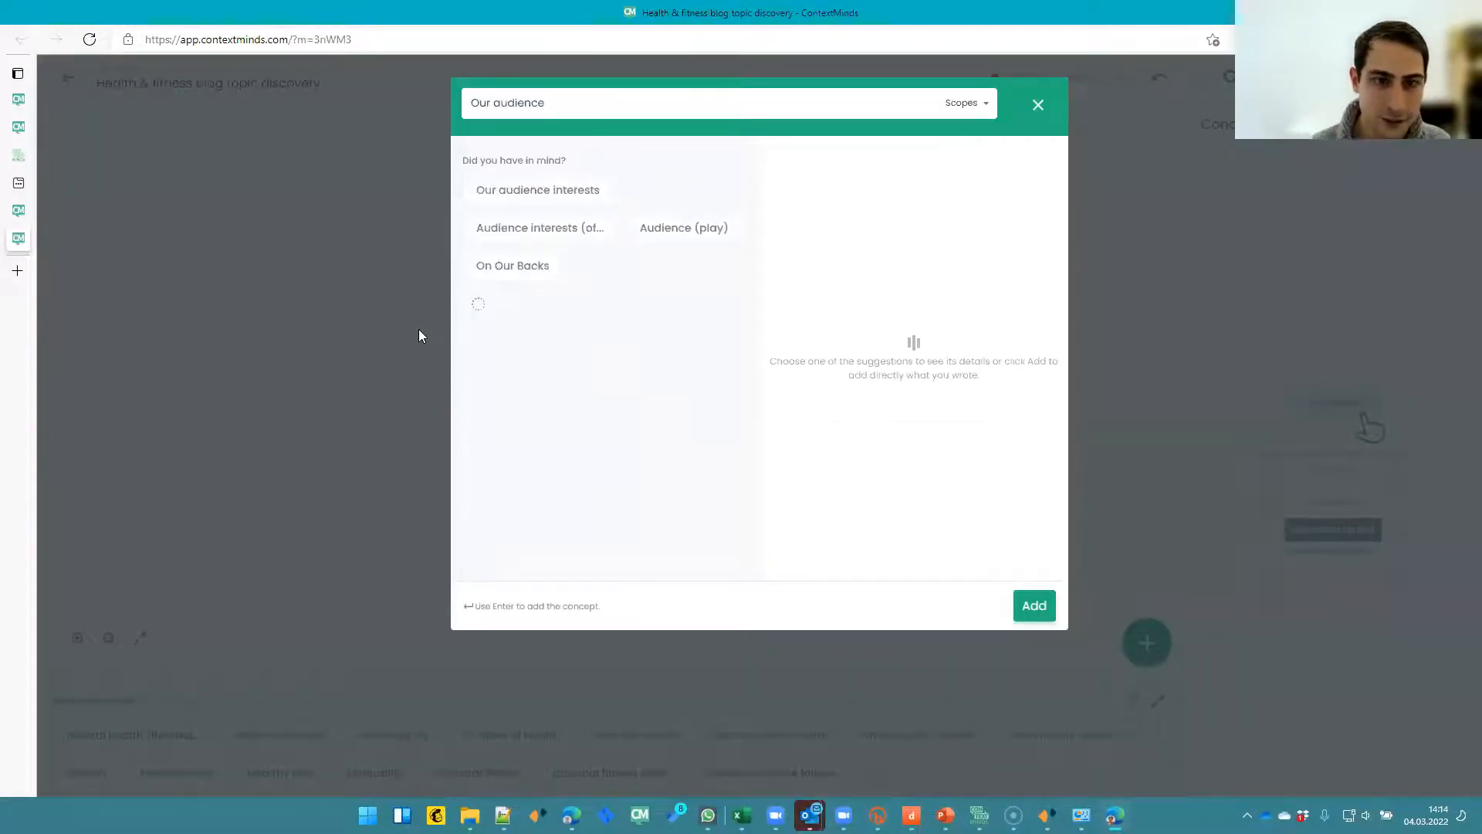
type(" interests")
key("Return")
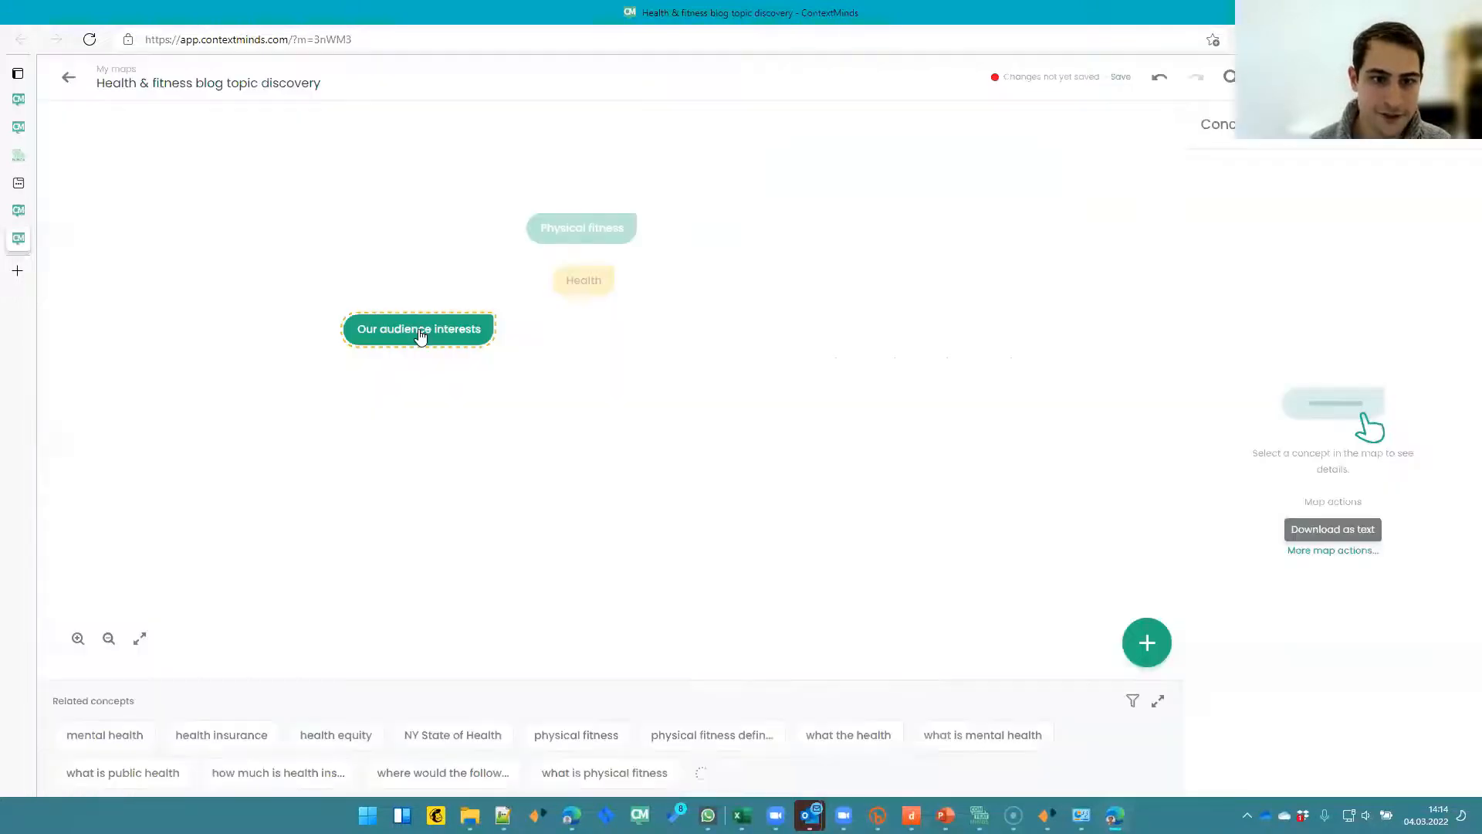
left_click_drag(585, 229, 364, 225)
mouse_move(556, 270)
left_mouse_down()
mouse_move(387, 266)
mouse_move(371, 242)
left_mouse_up()
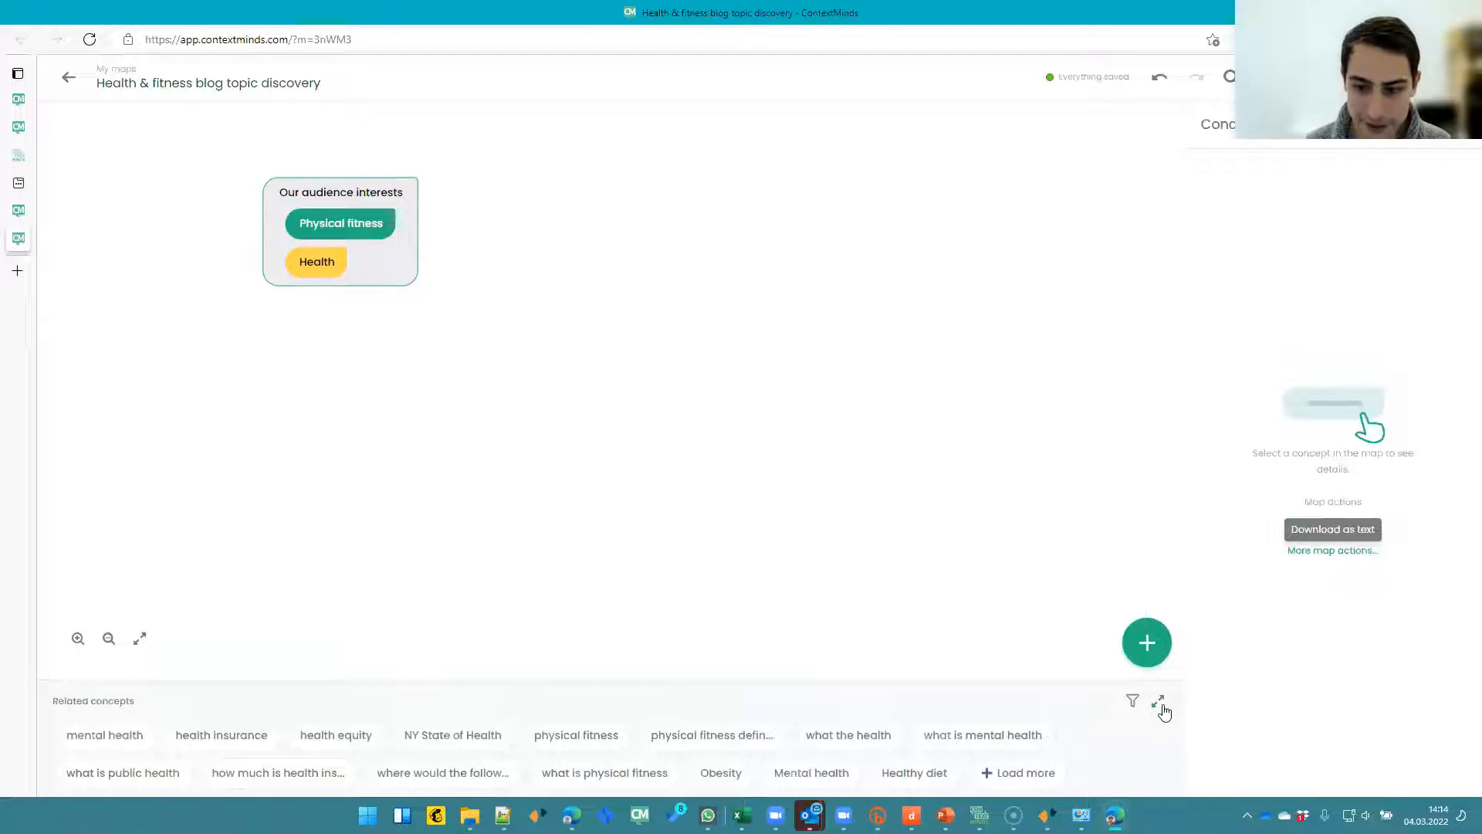
- Expand the related concepts list and drag Mental health into the Our audience interests group, then nudge the group
left_click(1158, 701)
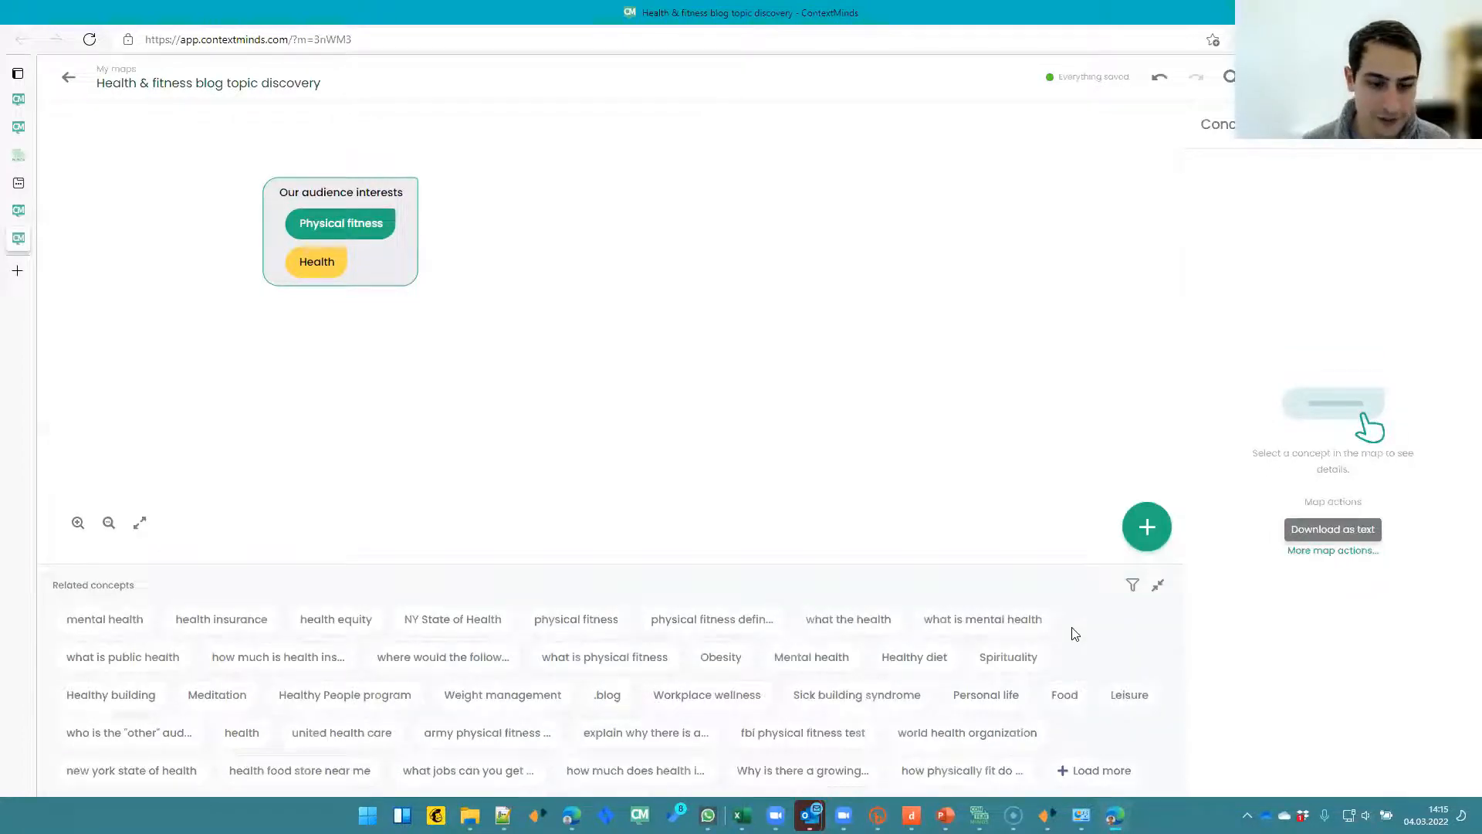
left_click(1132, 590)
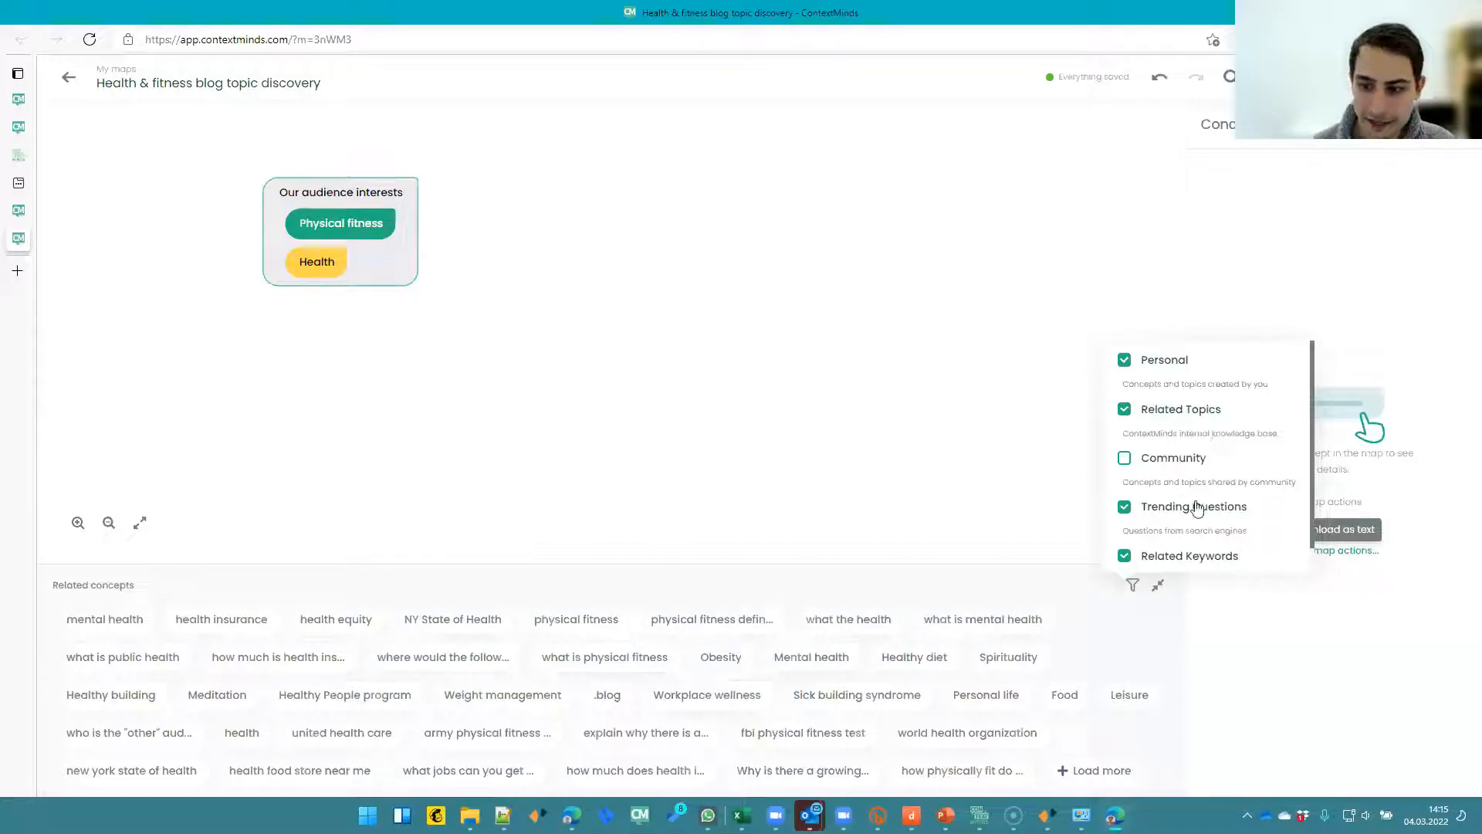
scroll(1197, 510, "down", 1)
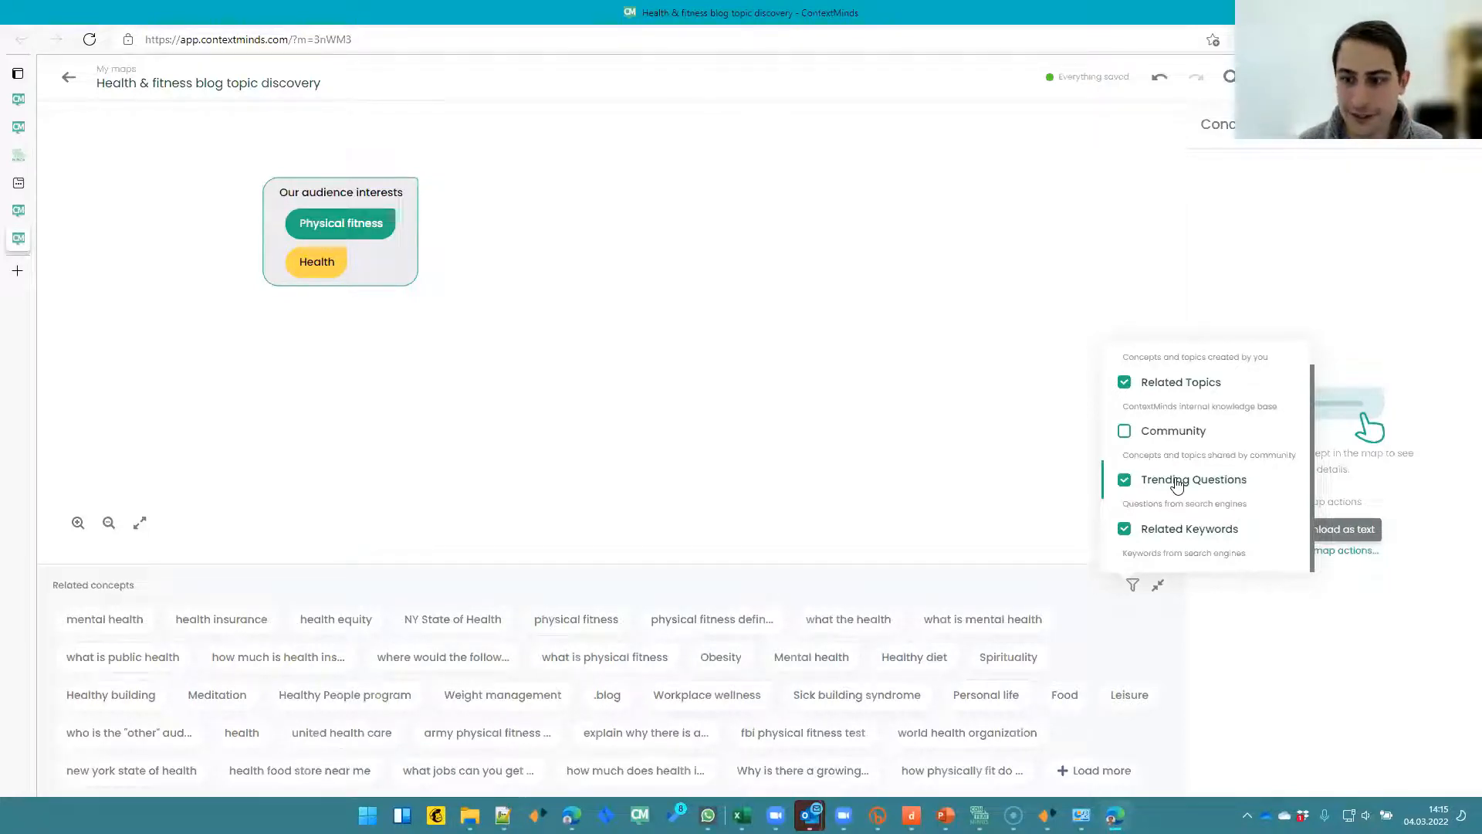
left_click(1051, 595)
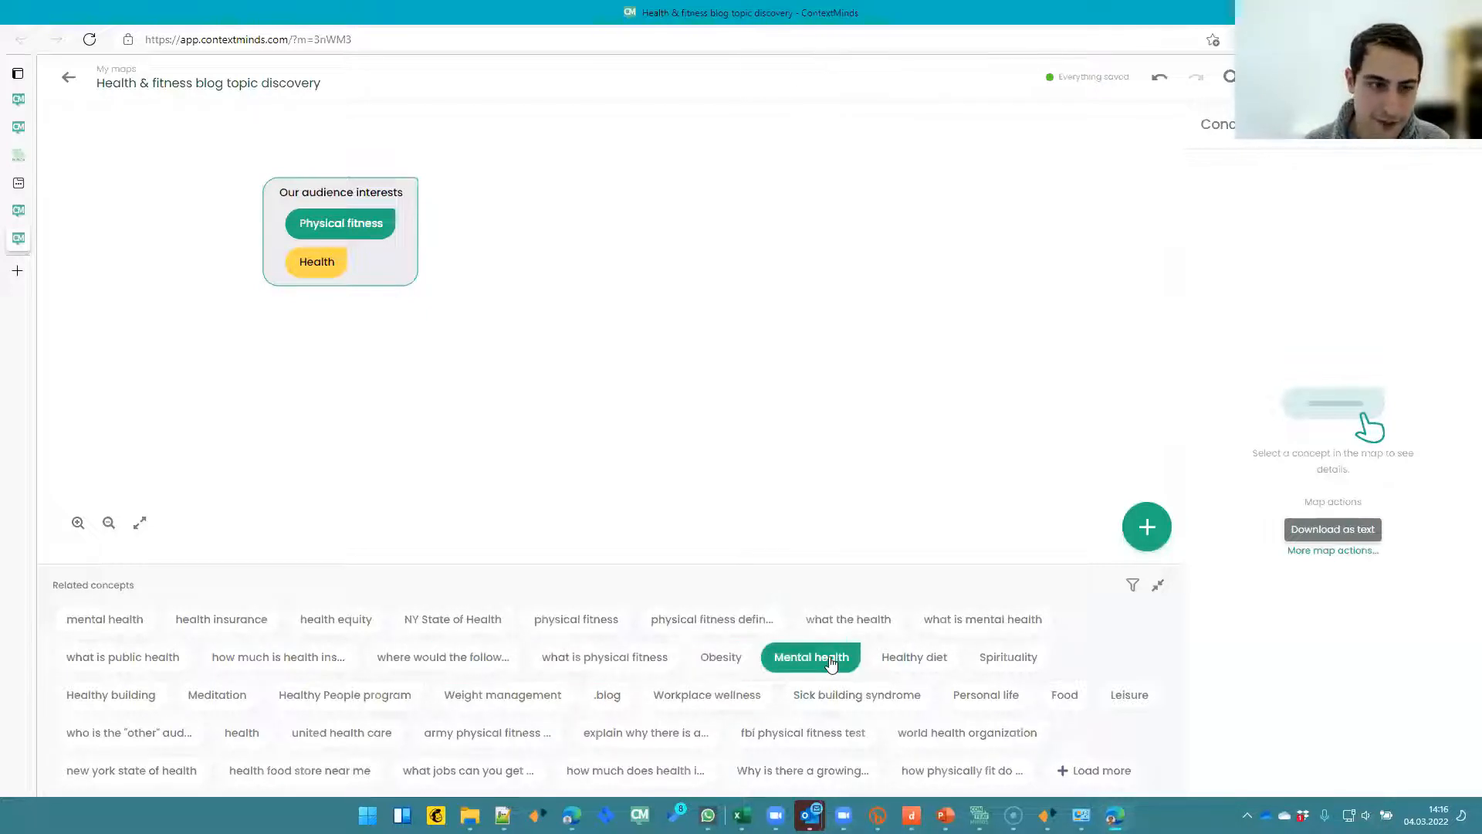
mouse_move(831, 664)
left_mouse_down()
mouse_move(663, 460)
mouse_move(305, 282)
left_mouse_up()
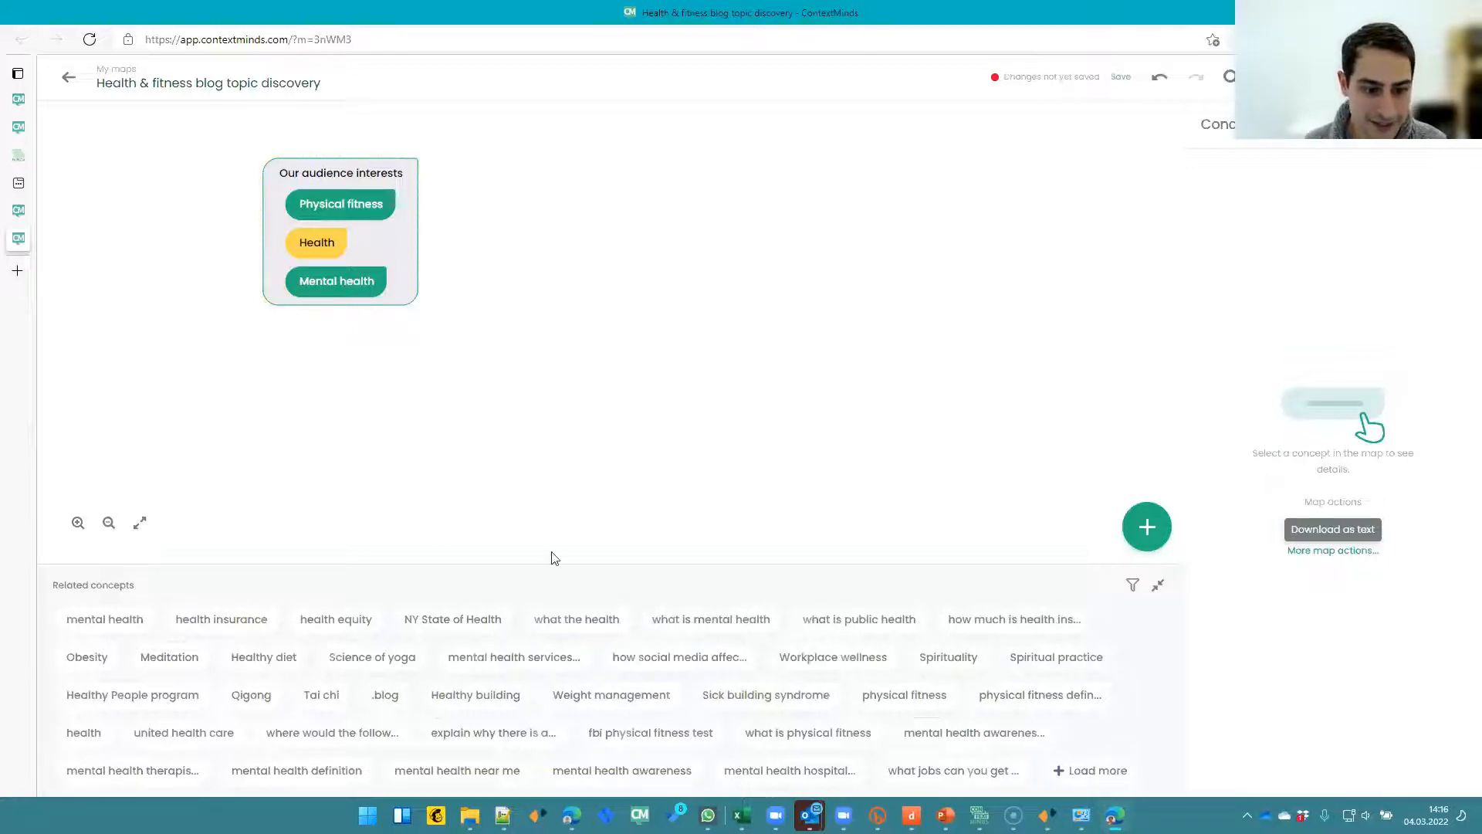
left_click_drag(418, 248, 446, 264)
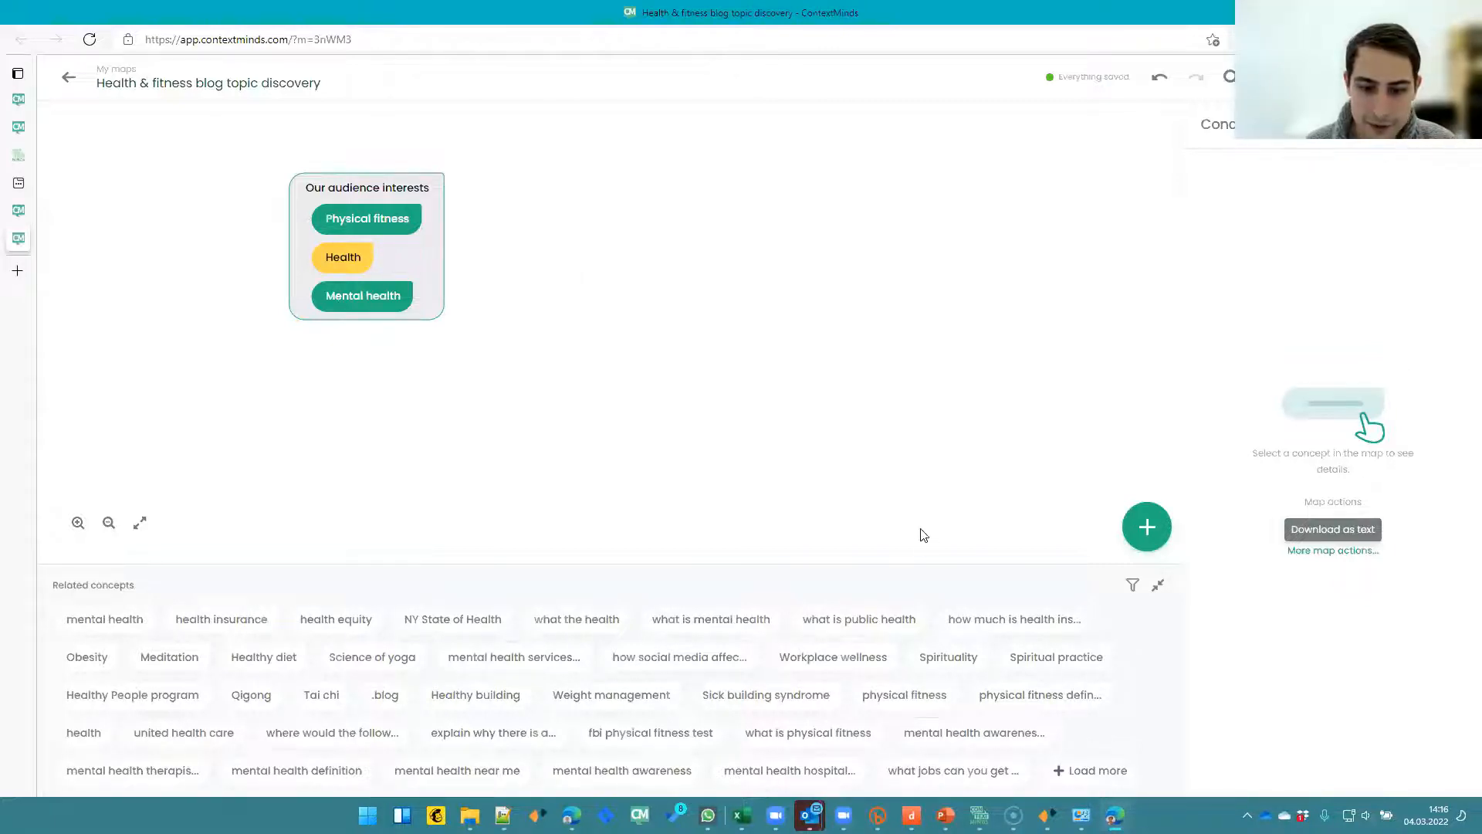
- Filter related concepts to Personal, Related Topics and Community, turning off Trending Questions and Related Keywords
left_click(1133, 587)
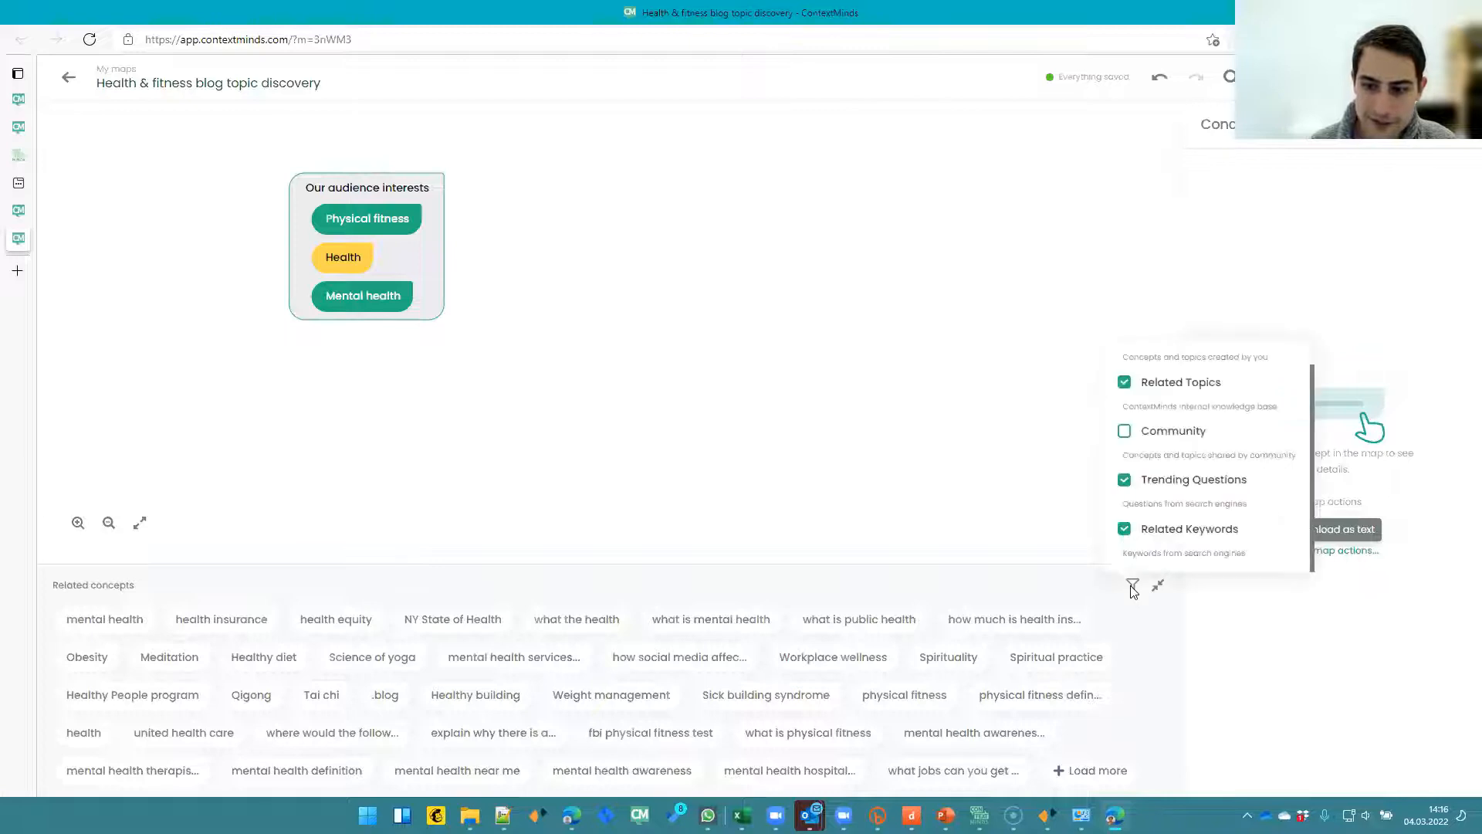
left_click(1127, 482)
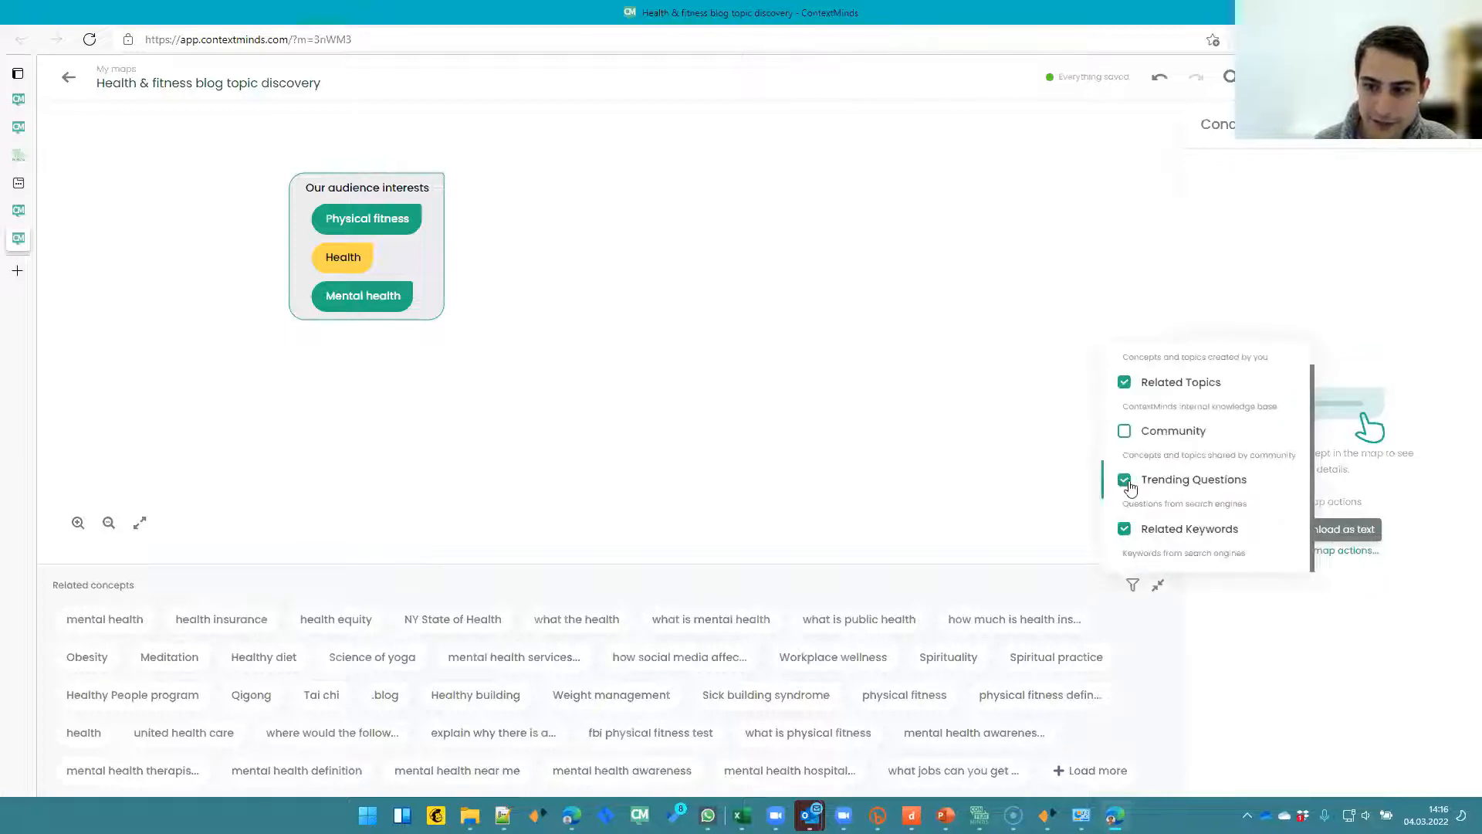
left_click(1125, 529)
scroll(1162, 433, "up", 1)
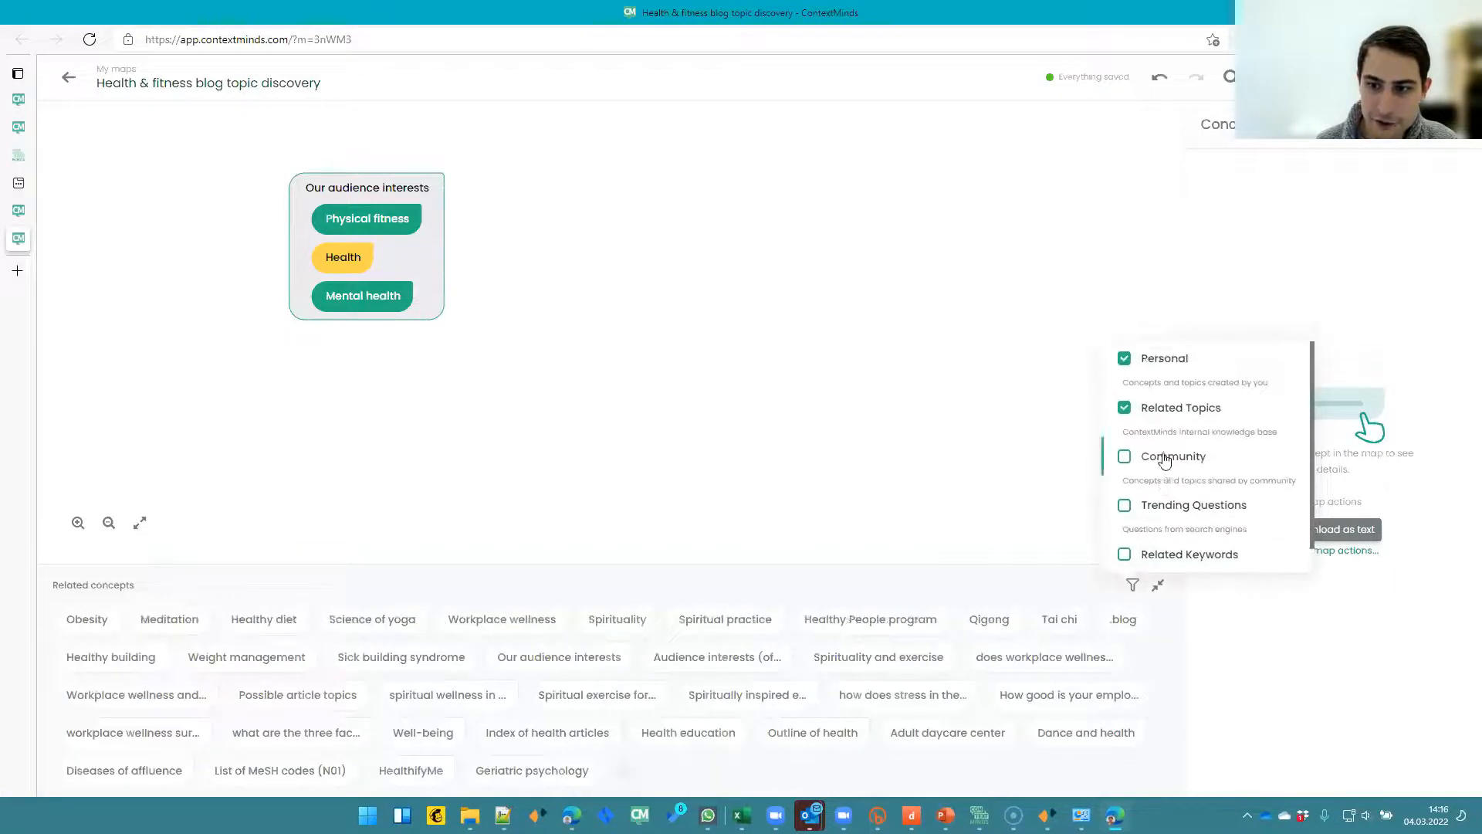
left_click(1158, 362)
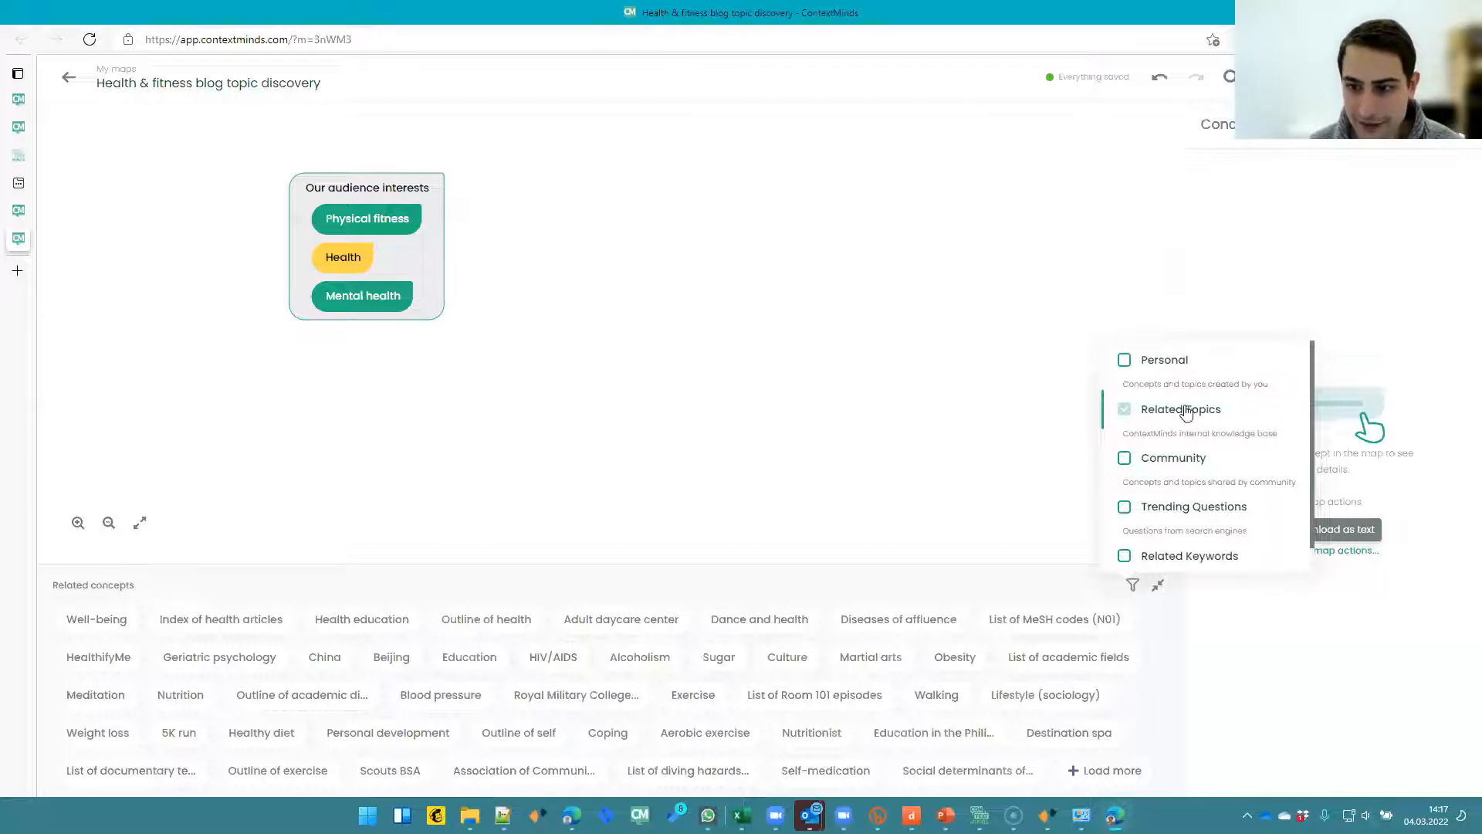
left_click(1126, 361)
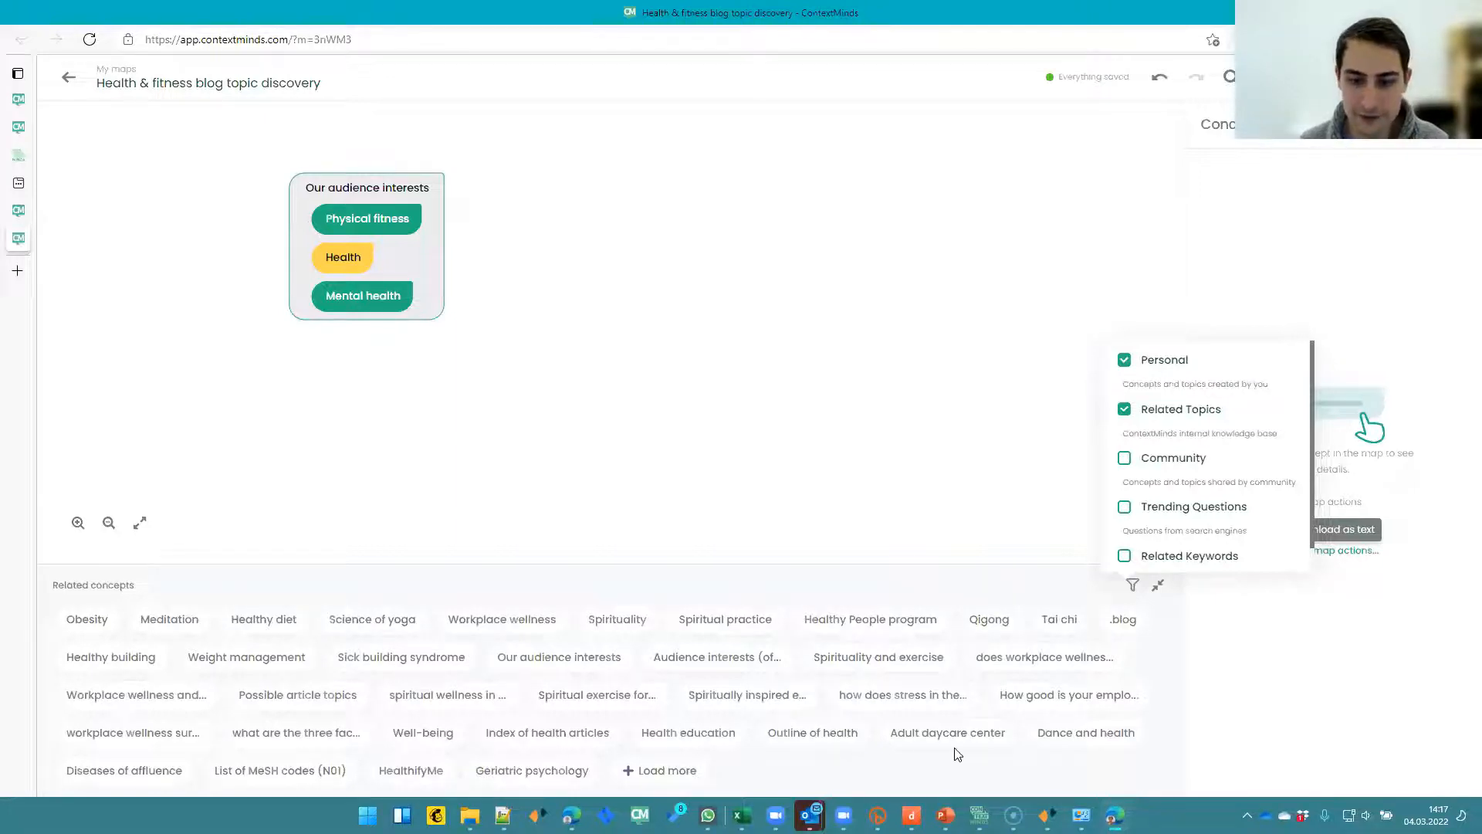
left_click(1124, 460)
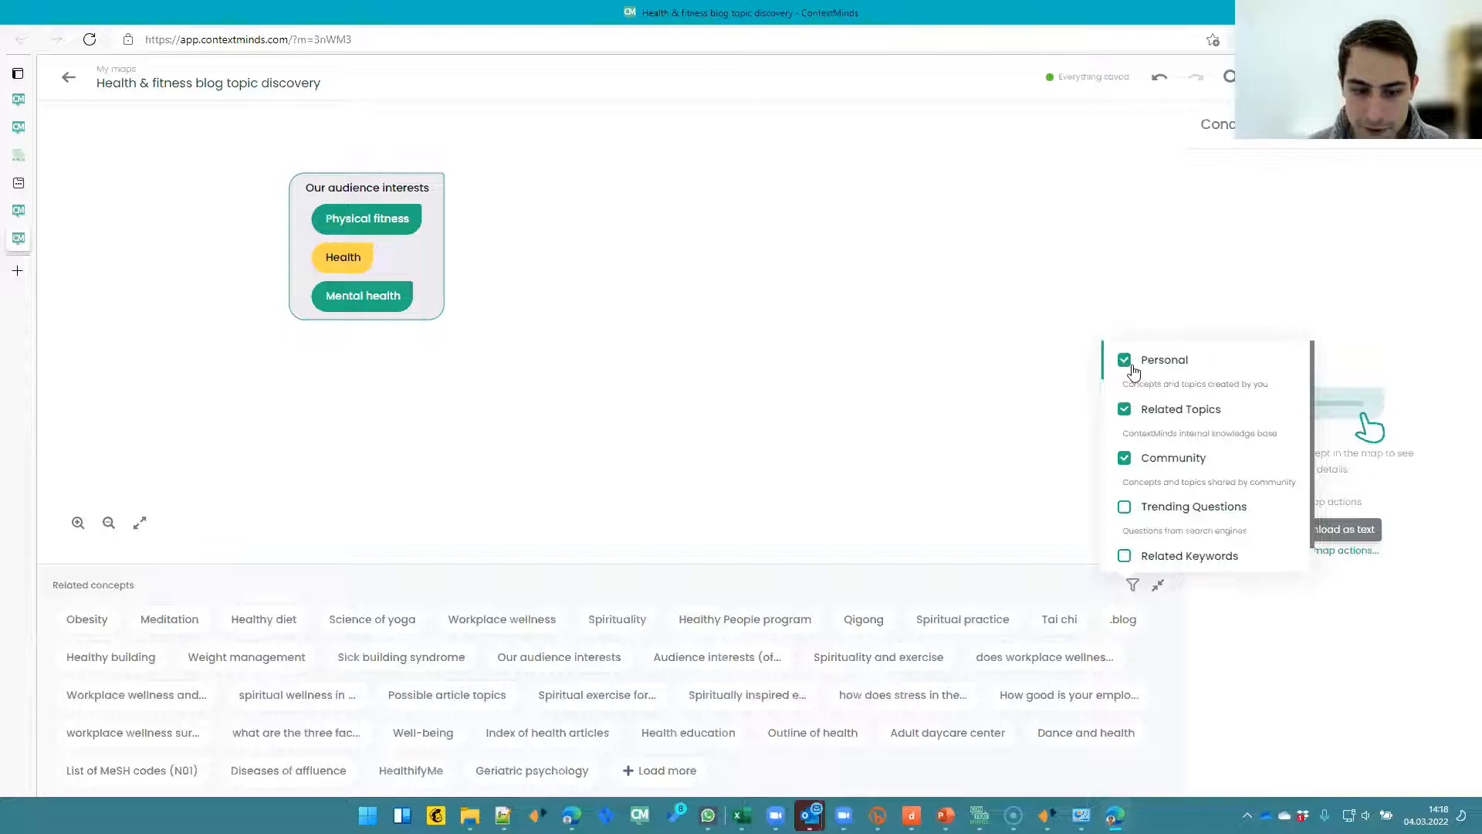
scroll(1132, 372, "down", 1)
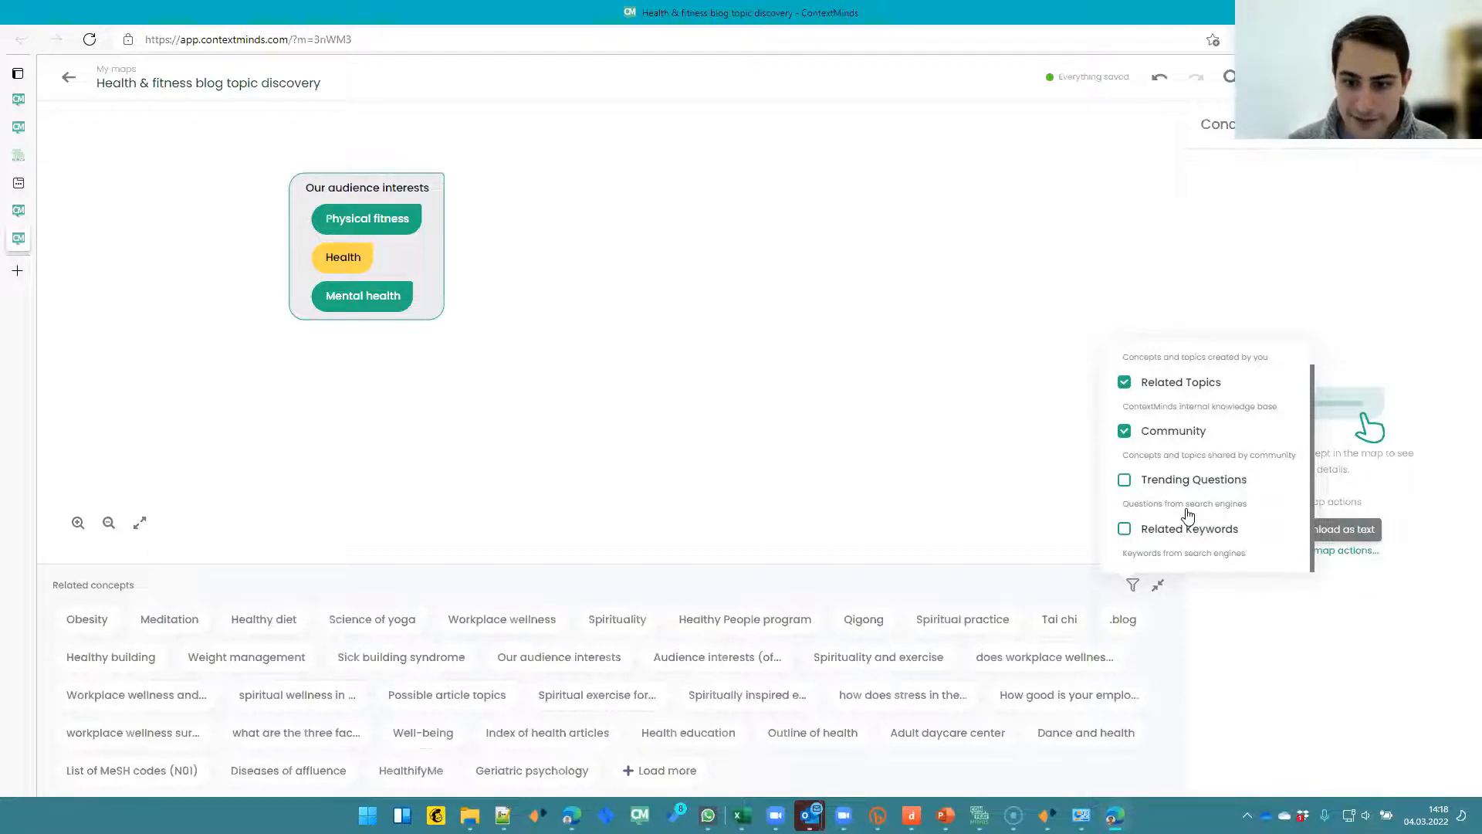
left_click(870, 586)
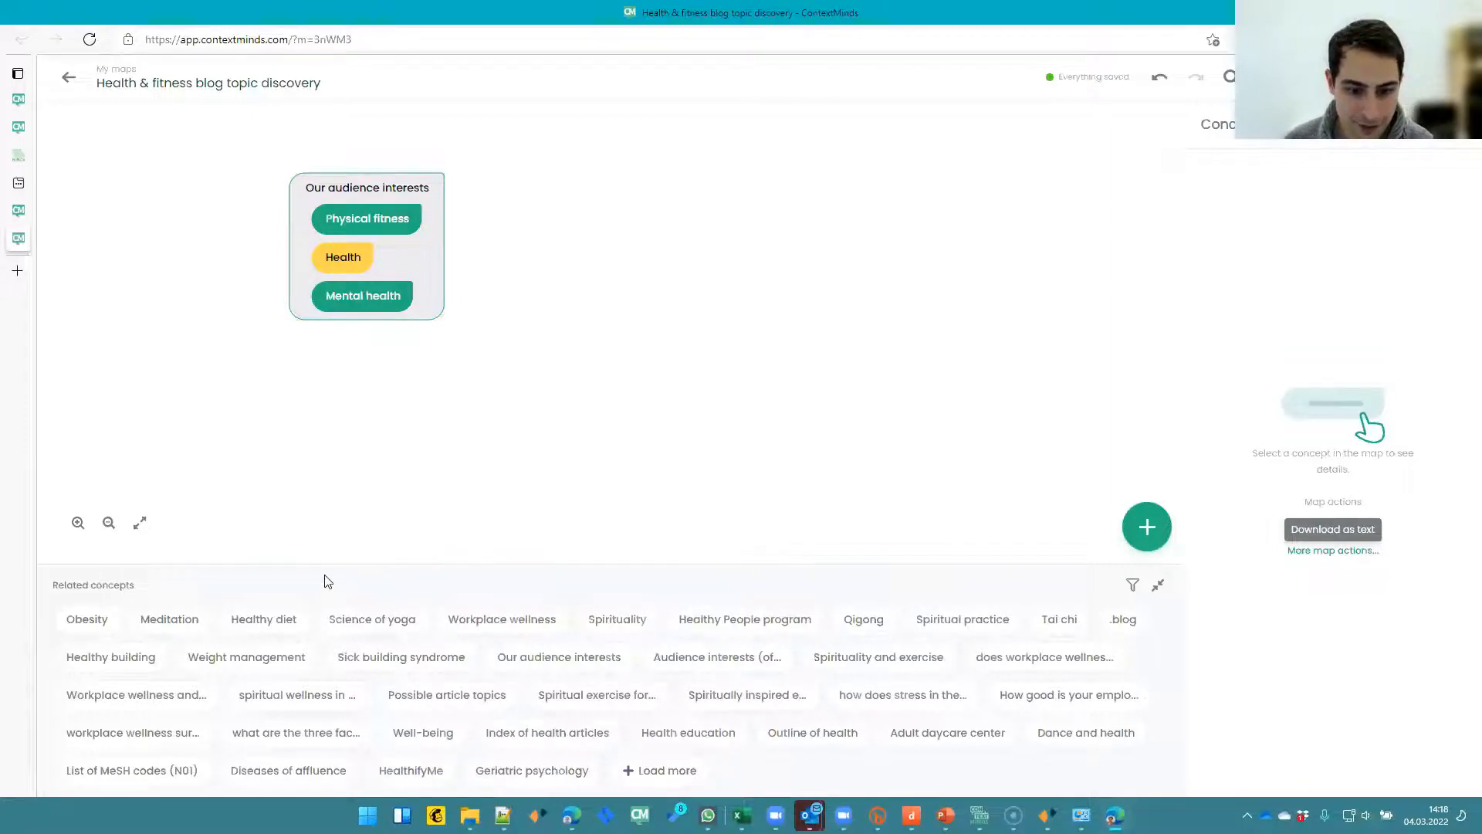
- Open the Workplace wellness related concept and read through its details
left_click(456, 624)
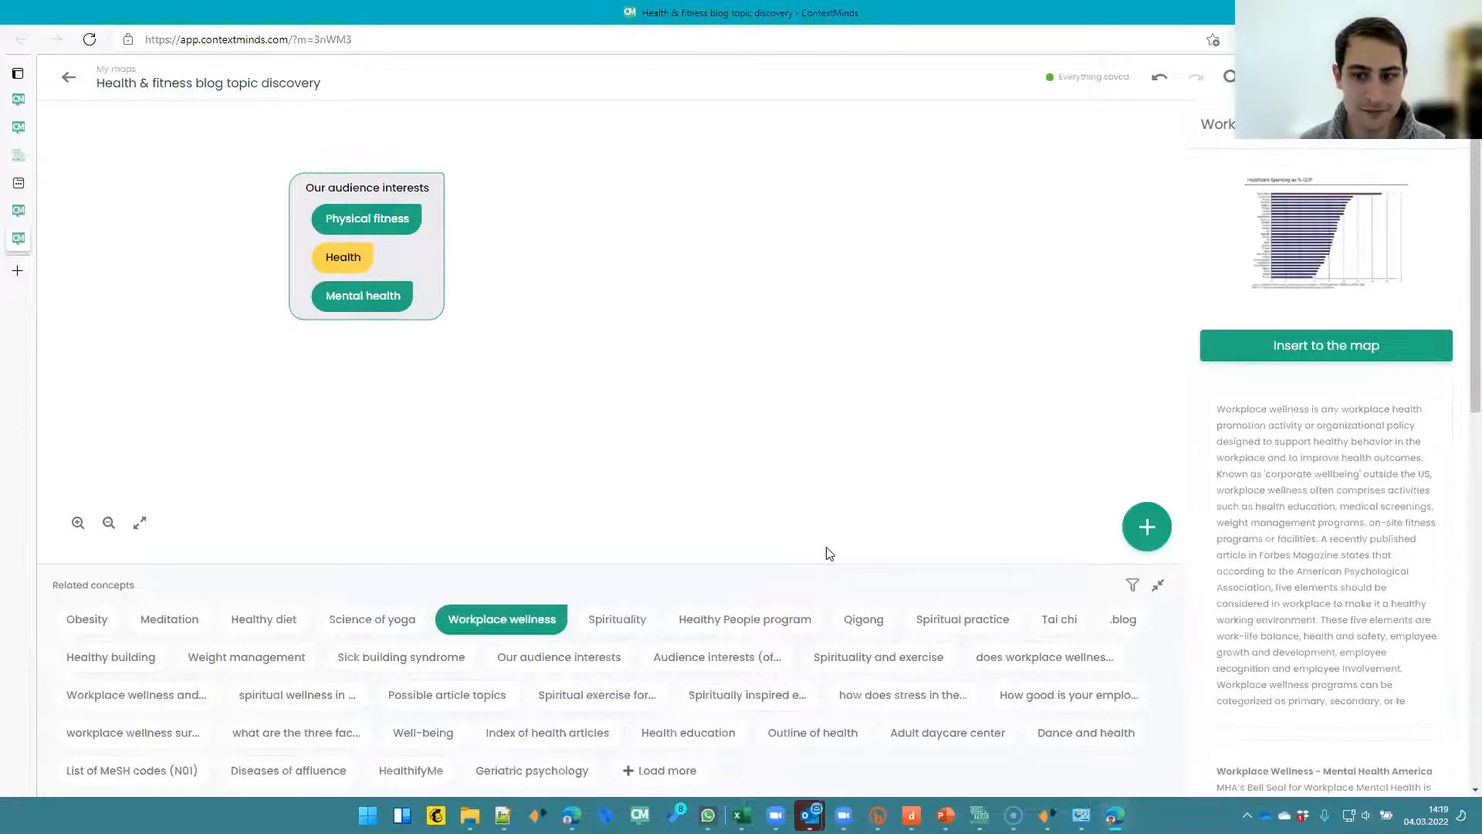
scroll(1338, 512, "down", 4)
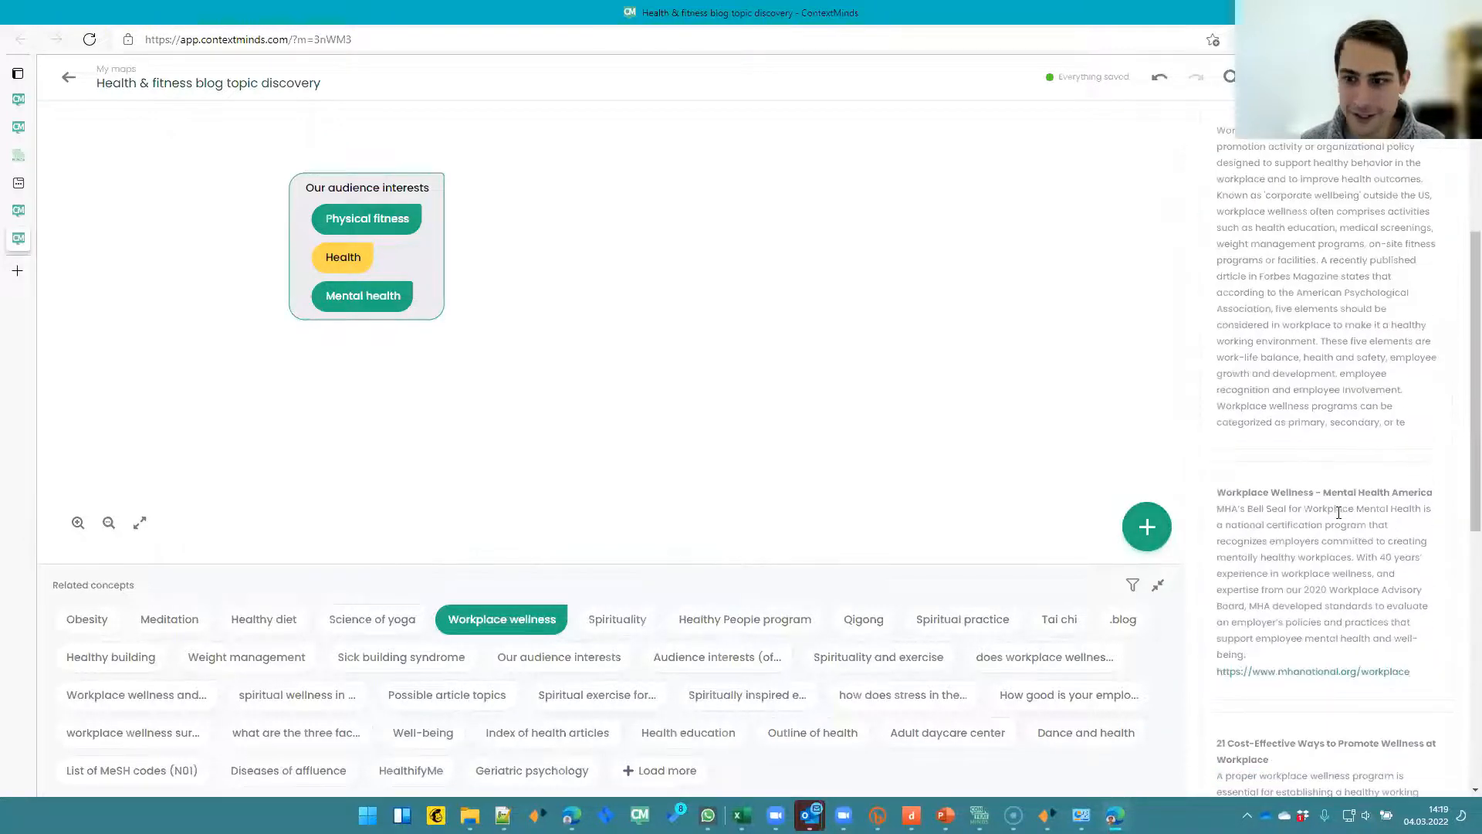
scroll(1329, 571, "up", 4)
scroll(1325, 571, "down", 4)
scroll(1462, 441, "up", 3)
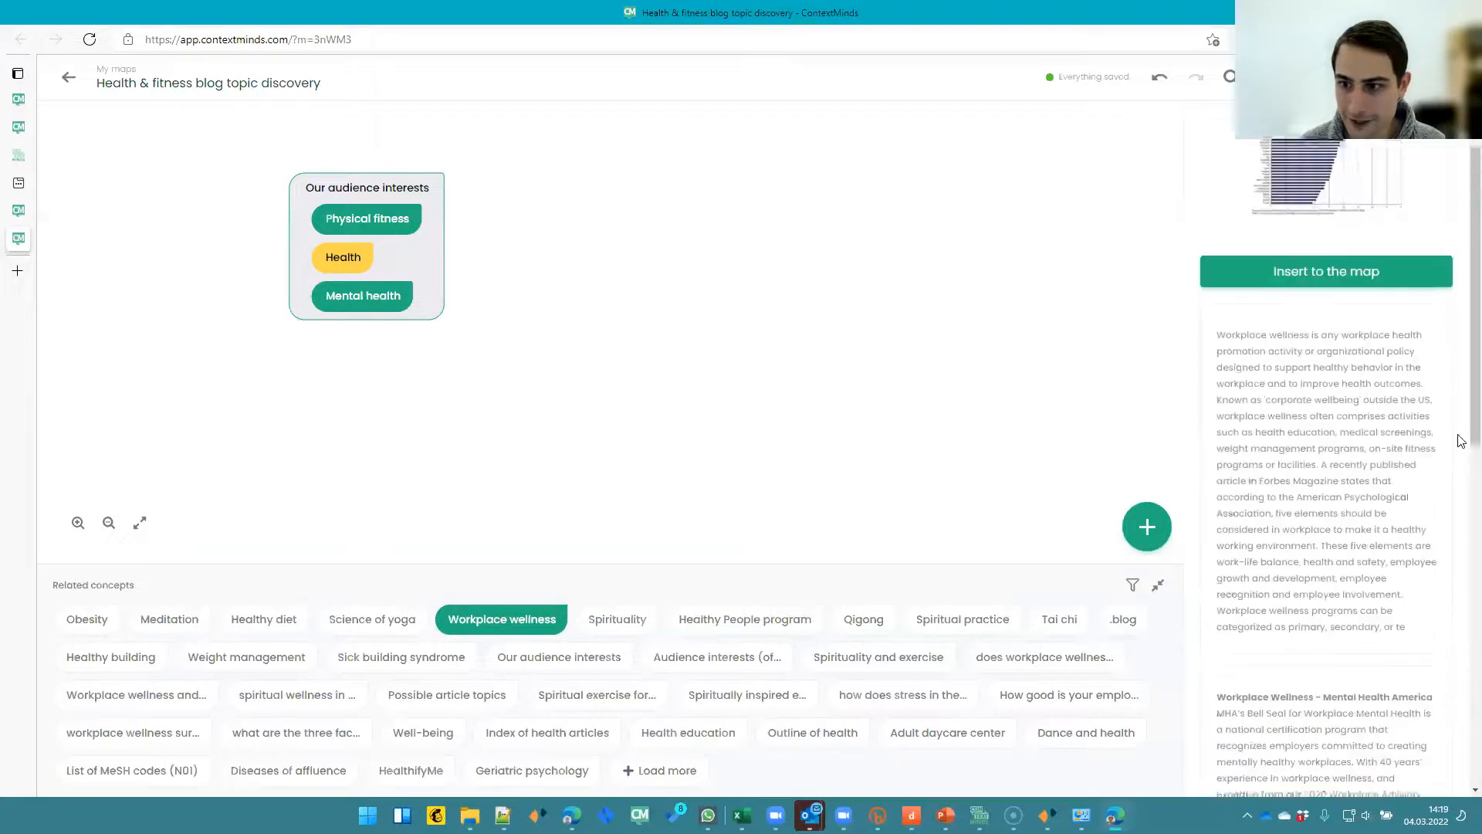
scroll(1461, 428, "down", 2)
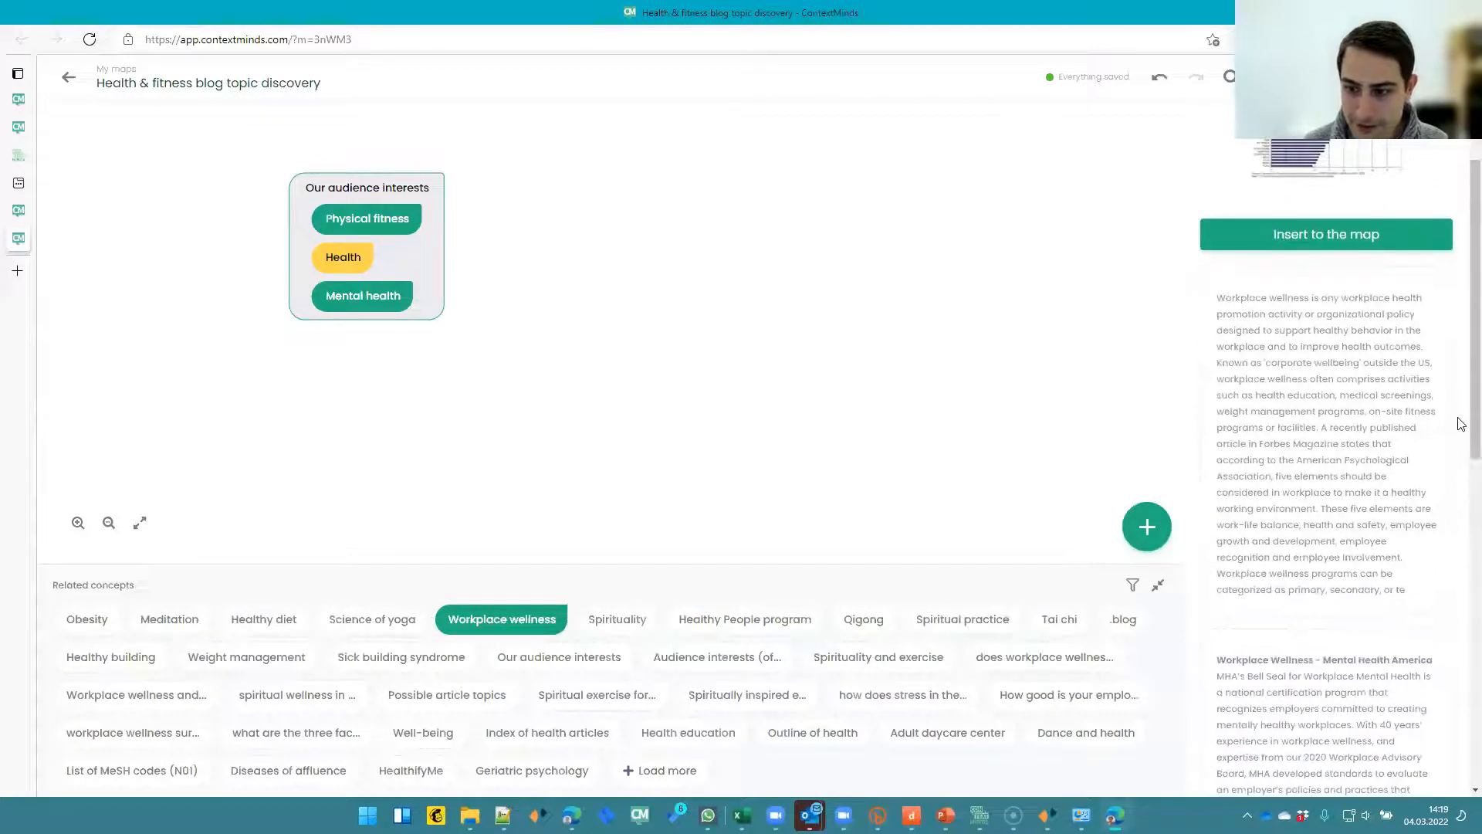
- Add the Workplace wellness related concept to the map beside the Our audience interests group
double_click(1317, 526)
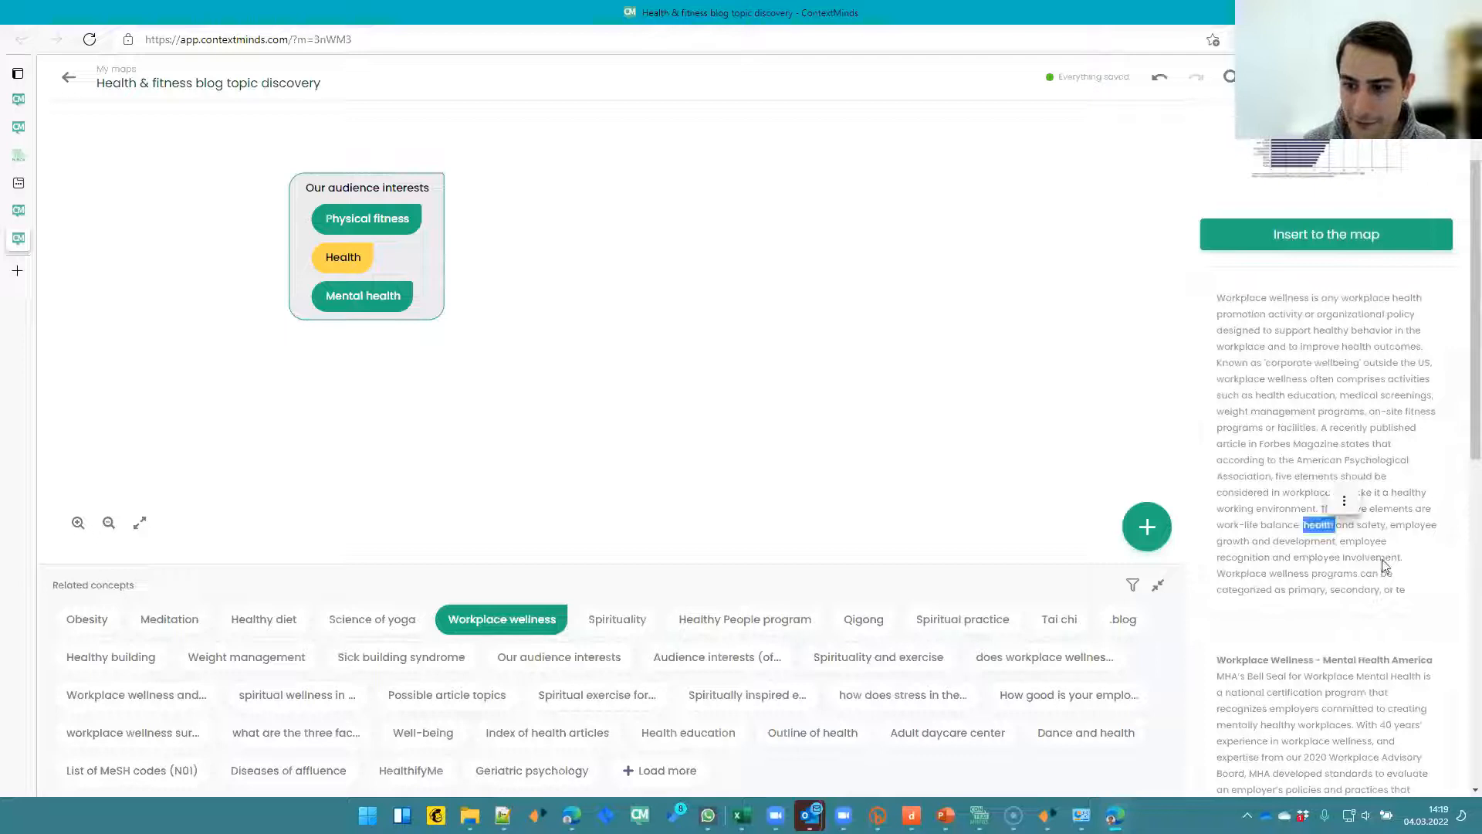
left_click(1298, 480)
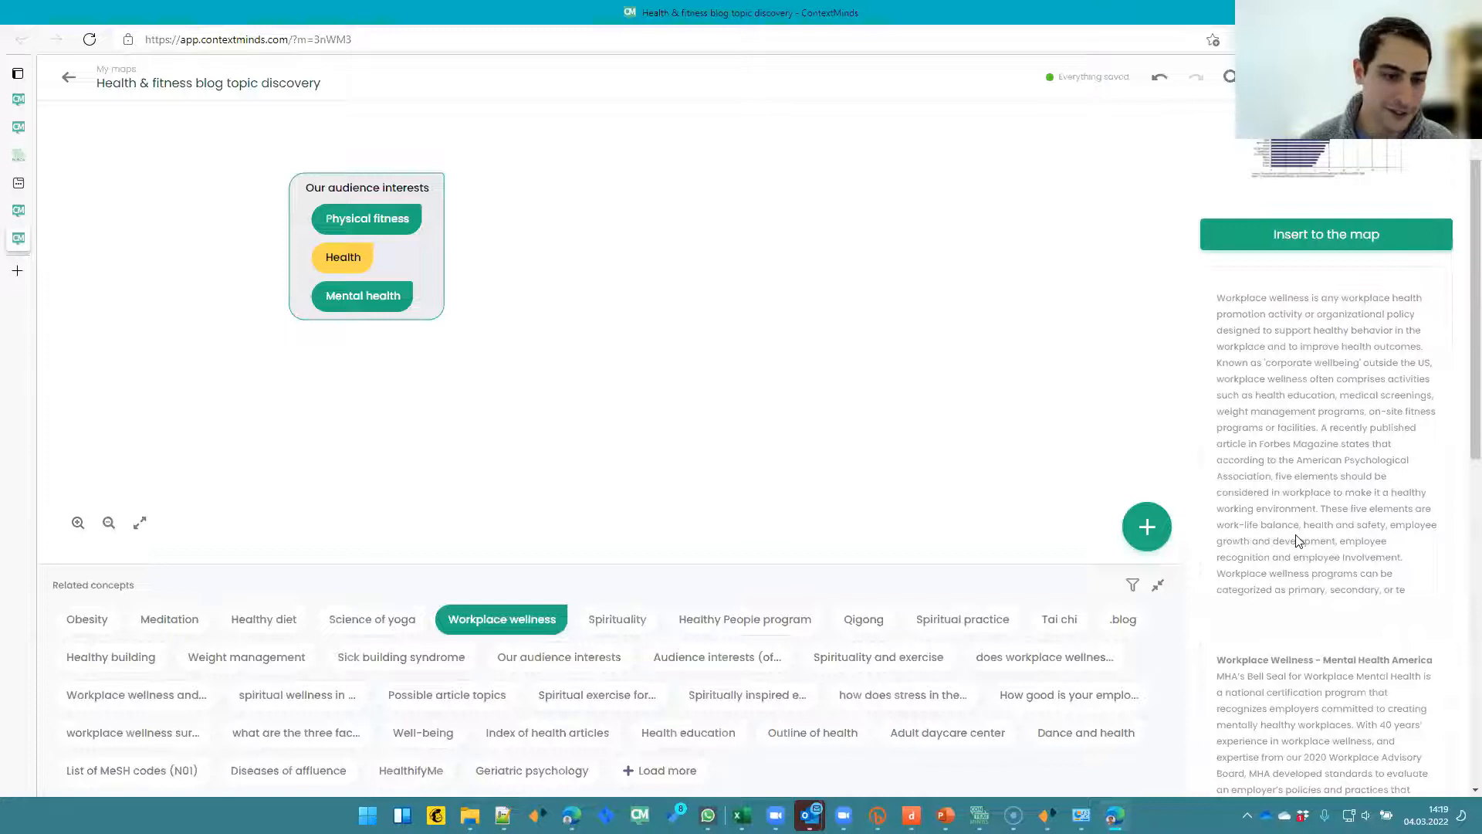
left_click_drag(497, 613, 563, 224)
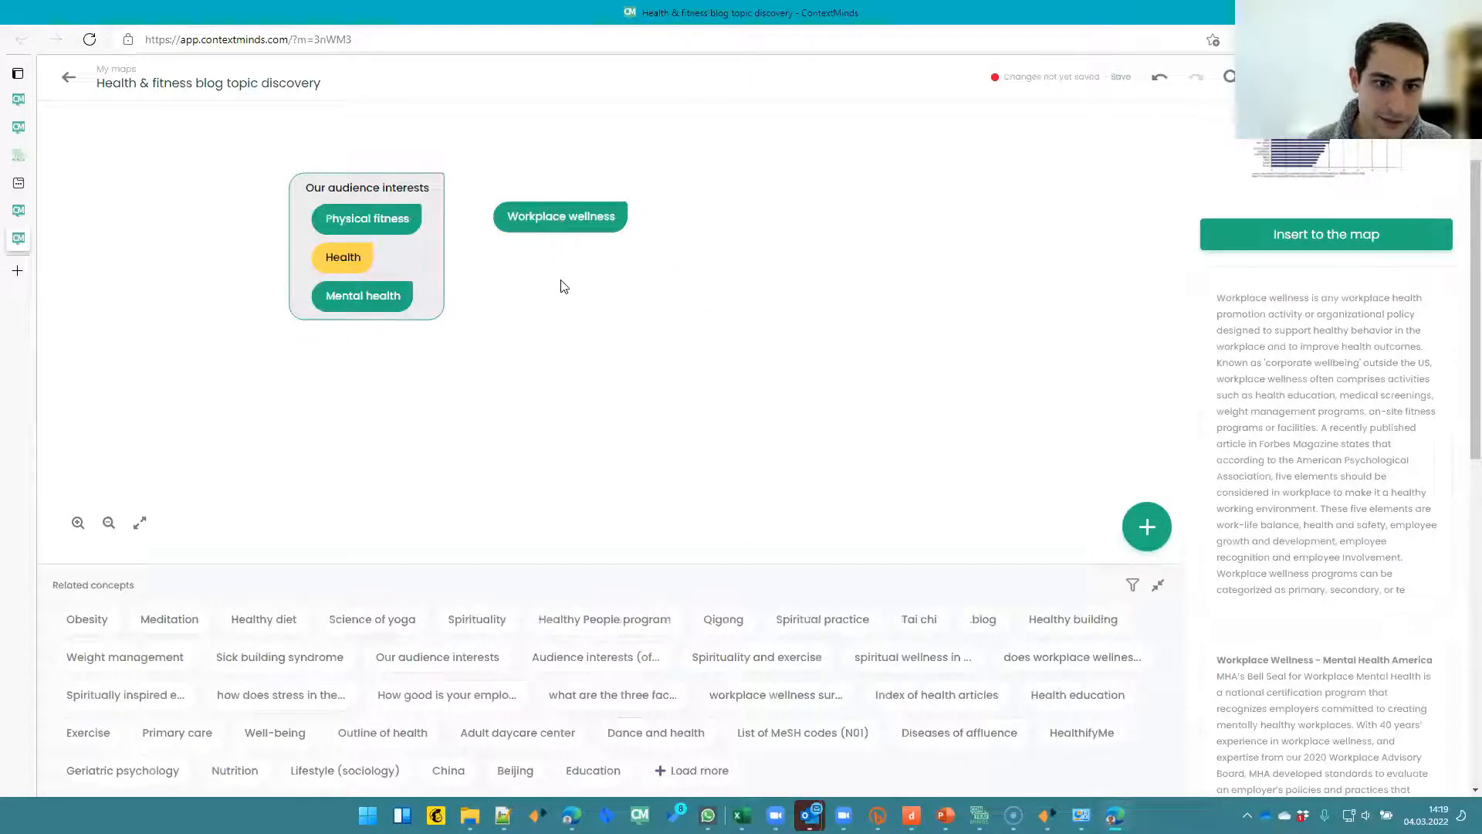
- Show suggestions for the Workplace wellness concept and scroll through the suggested articles
left_click(570, 227)
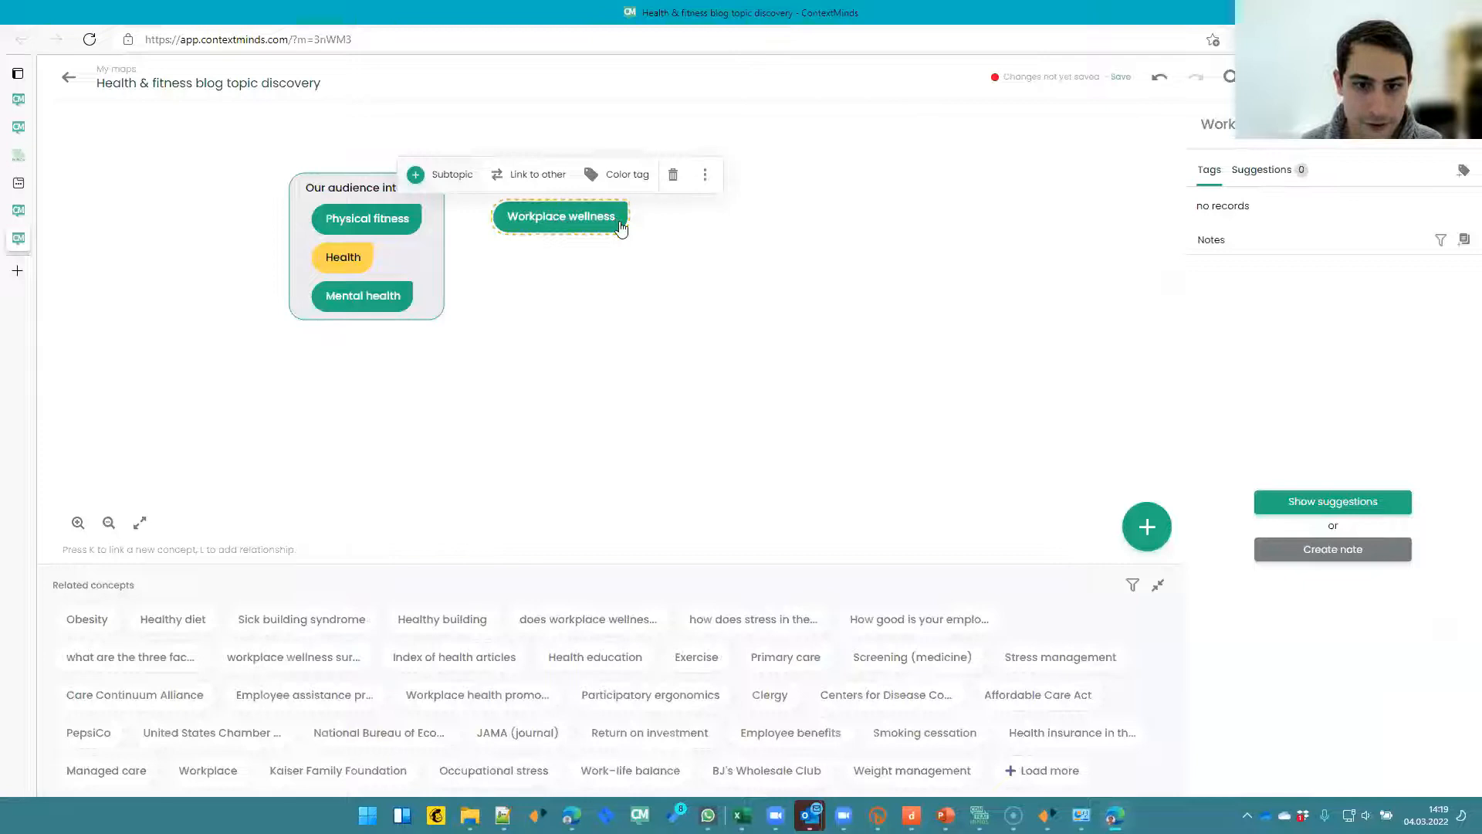
left_click(1295, 502)
scroll(1340, 351, "down", 5)
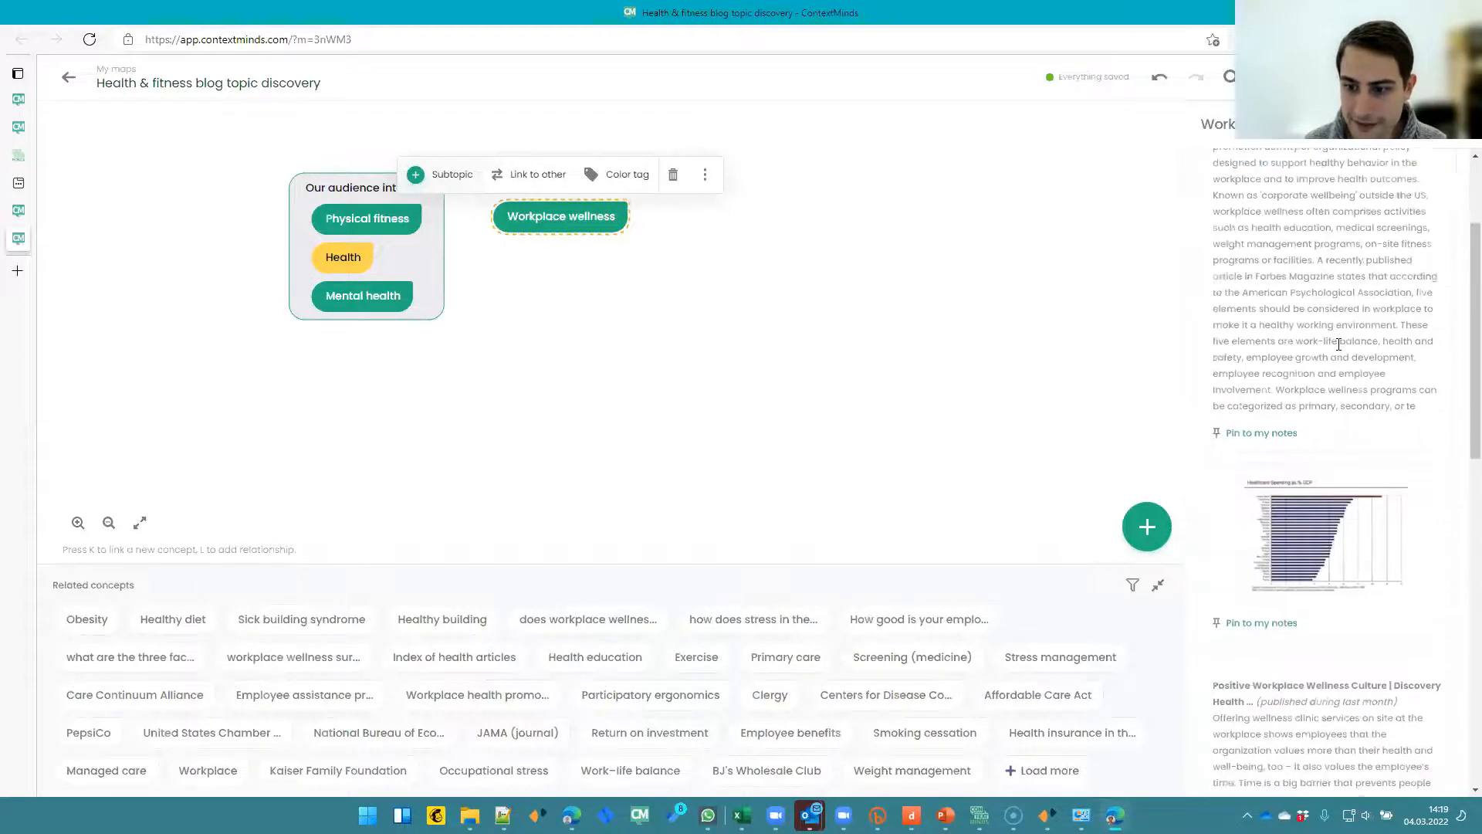
scroll(1251, 436, "down", 10)
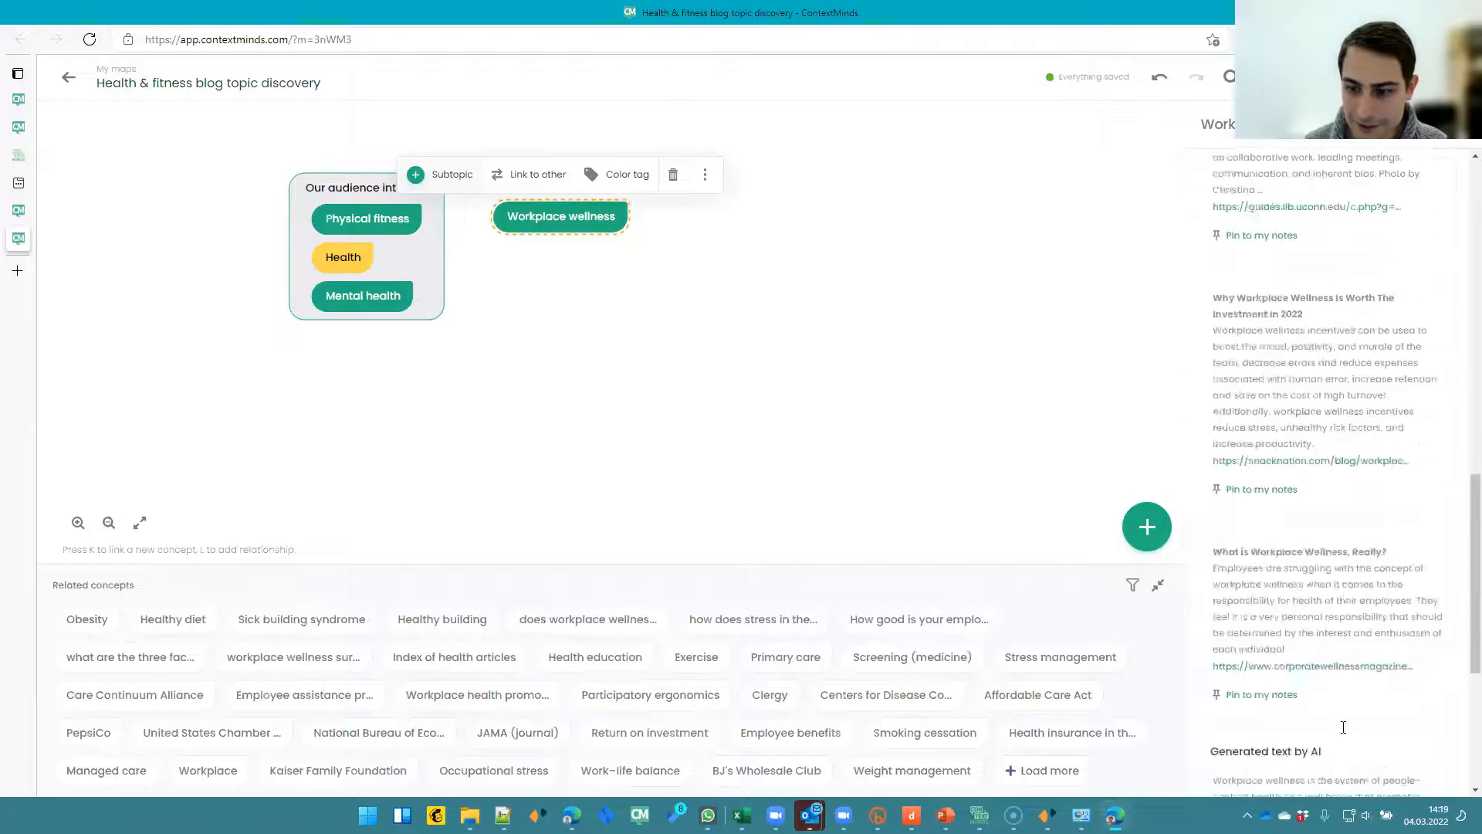
left_click(1327, 714)
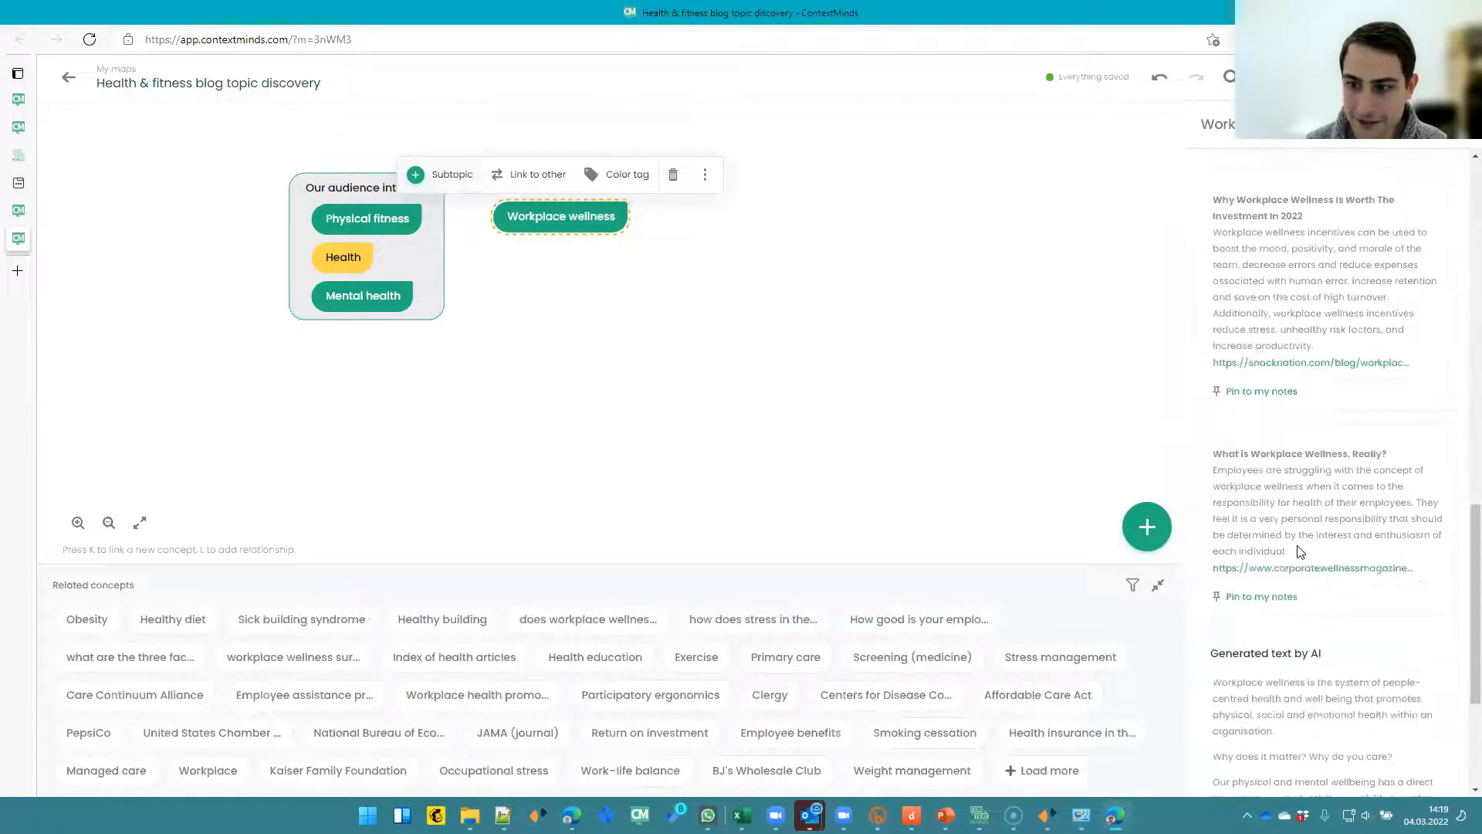
scroll(1461, 417, "up", 2)
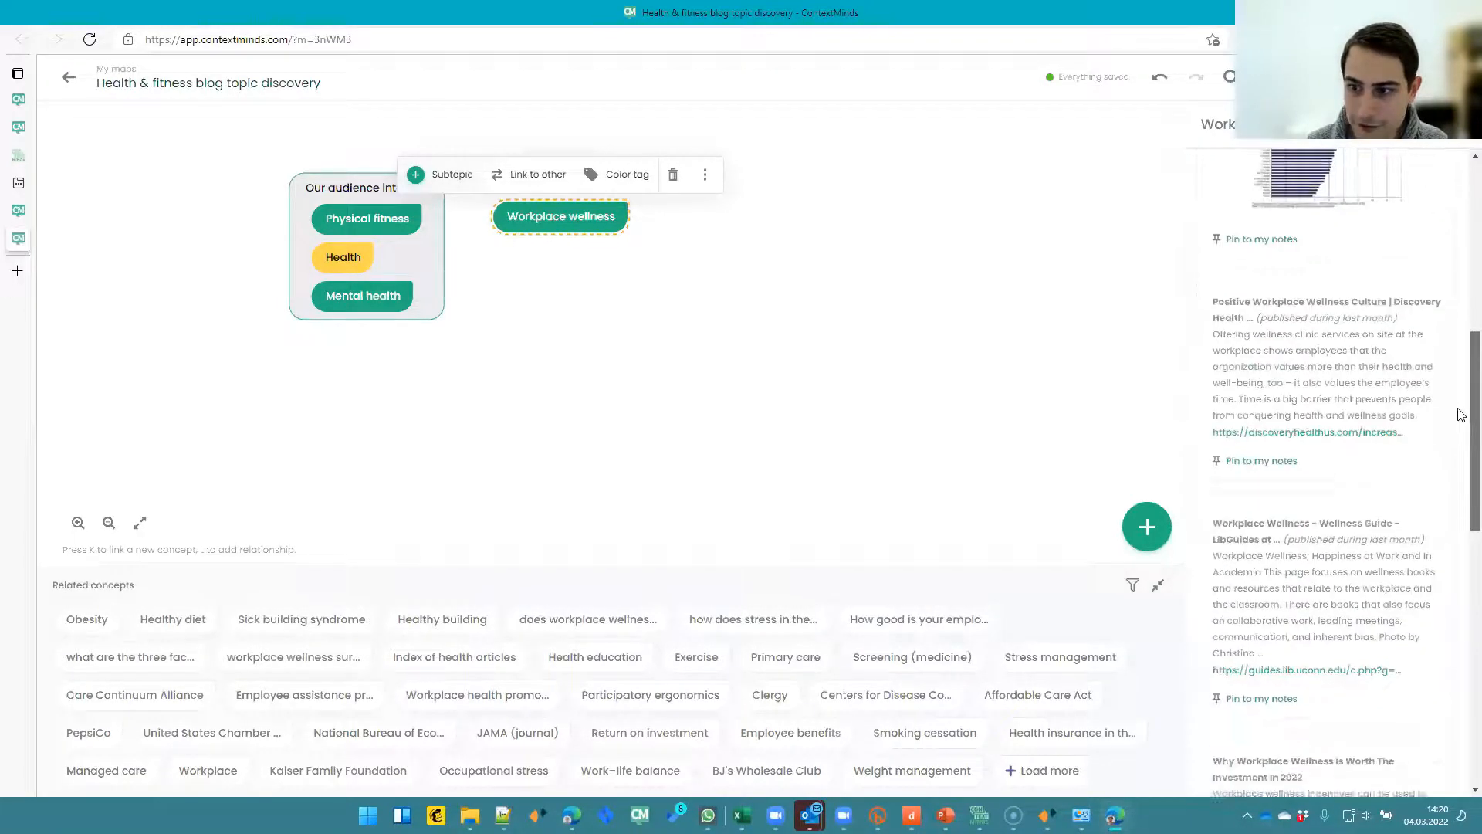
scroll(1462, 414, "down", 5)
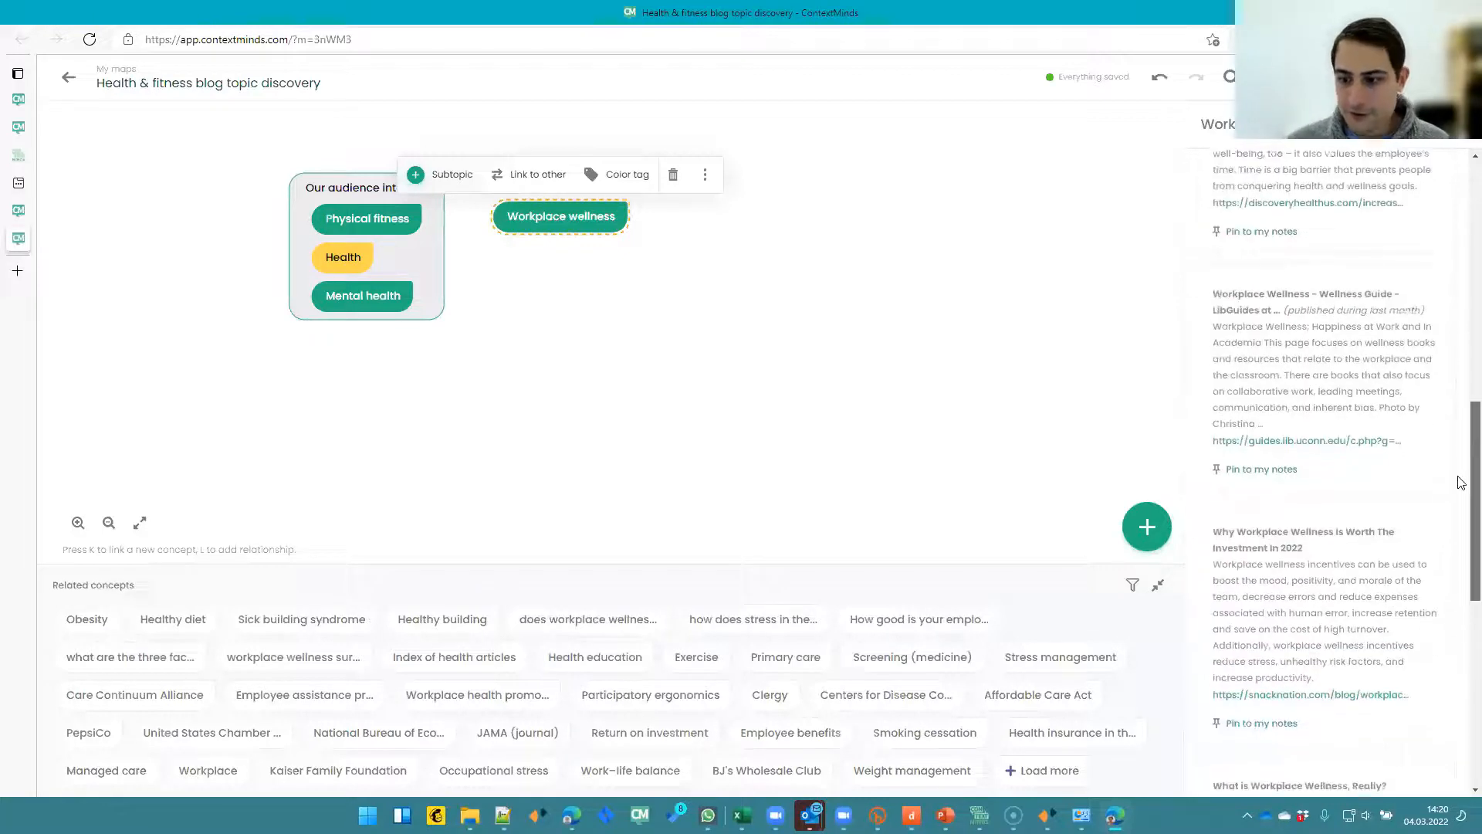
left_click_drag(1459, 485, 1459, 492)
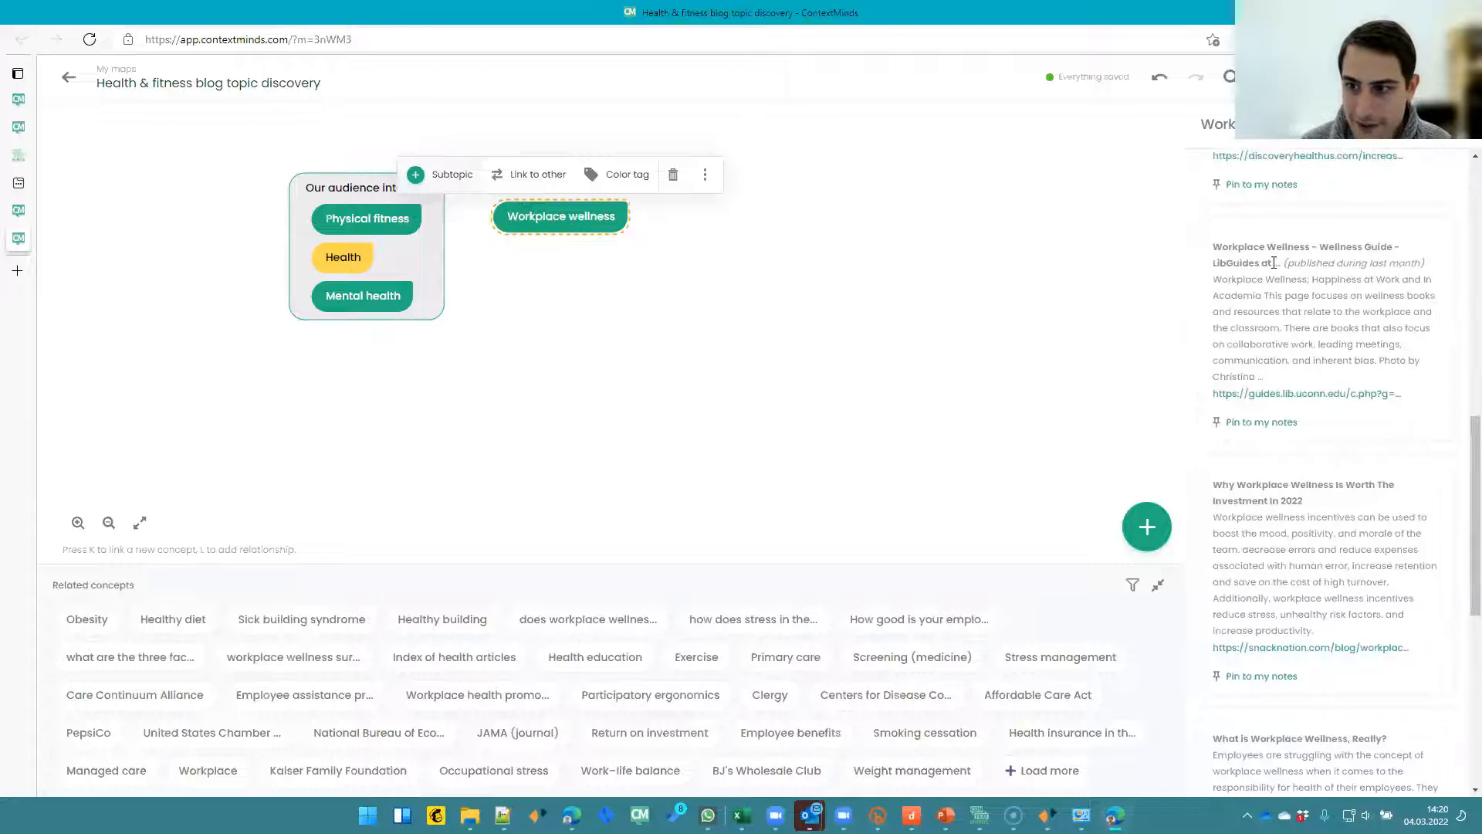
scroll(1322, 543, "down", 5)
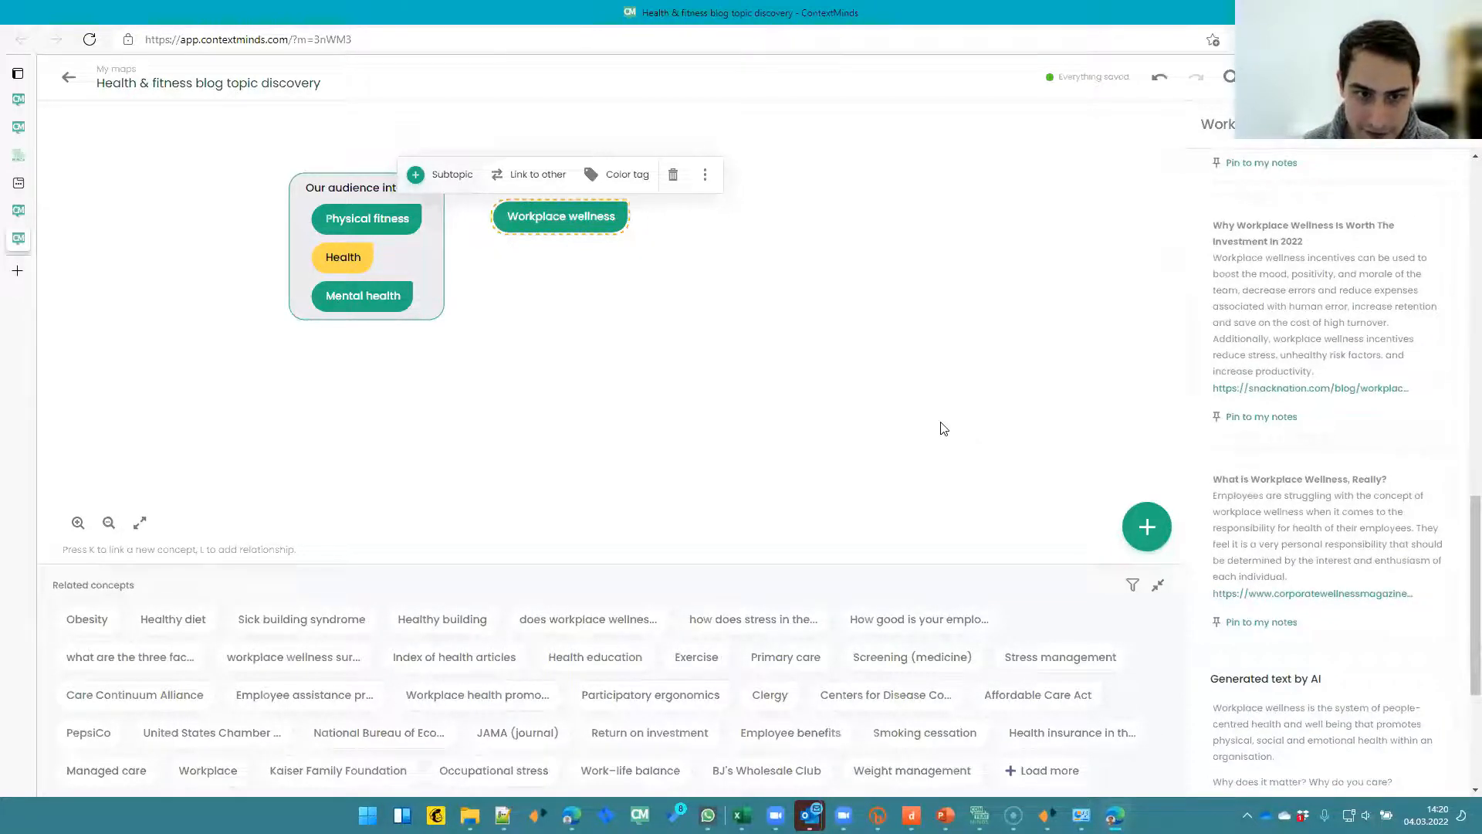
- Filter related concepts to Trending Questions and Related Keywords only, turning off Related Topics
left_click(1133, 586)
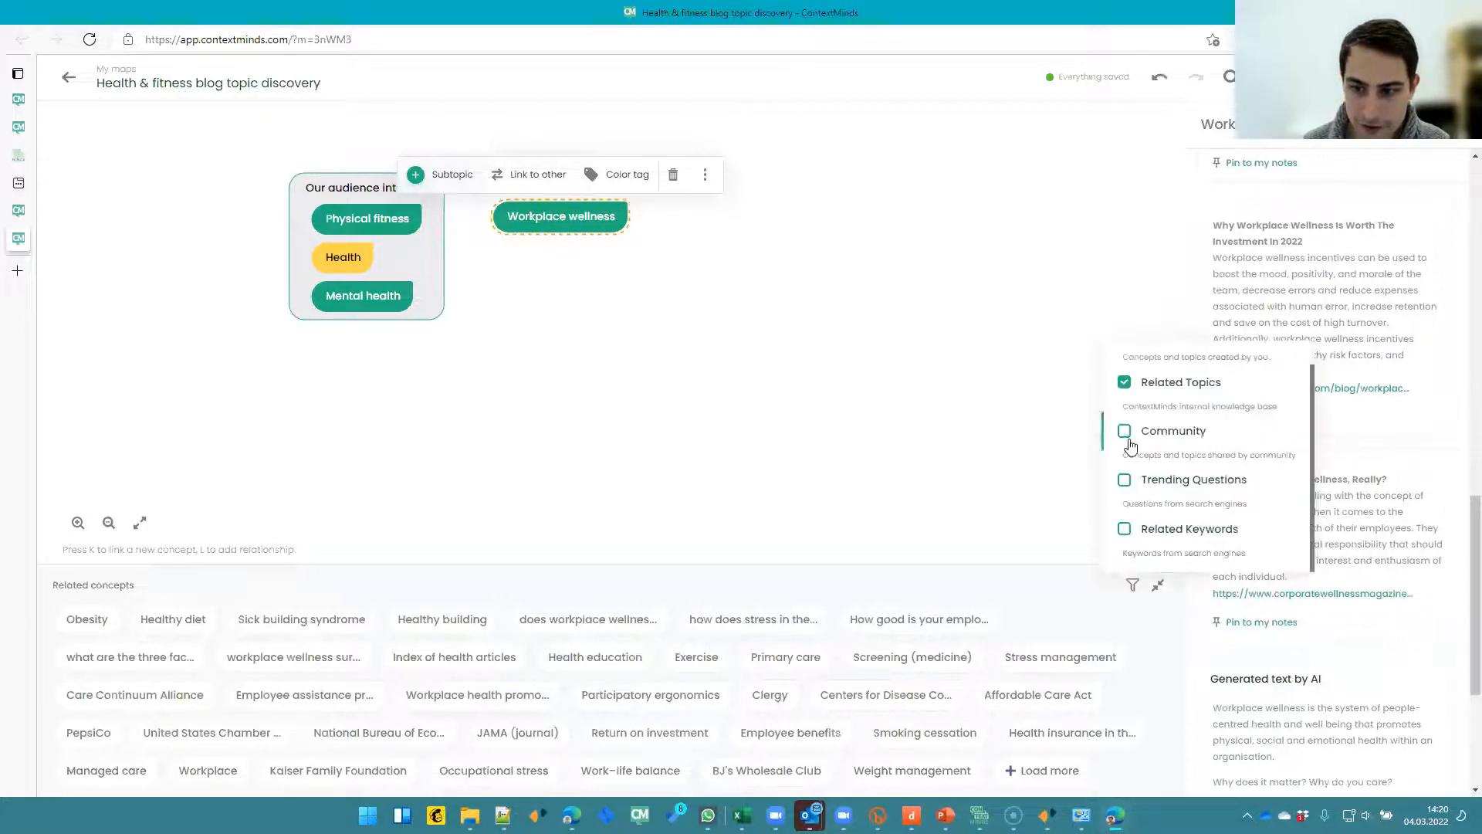
scroll(1131, 447, "up", 1)
left_click(1125, 411)
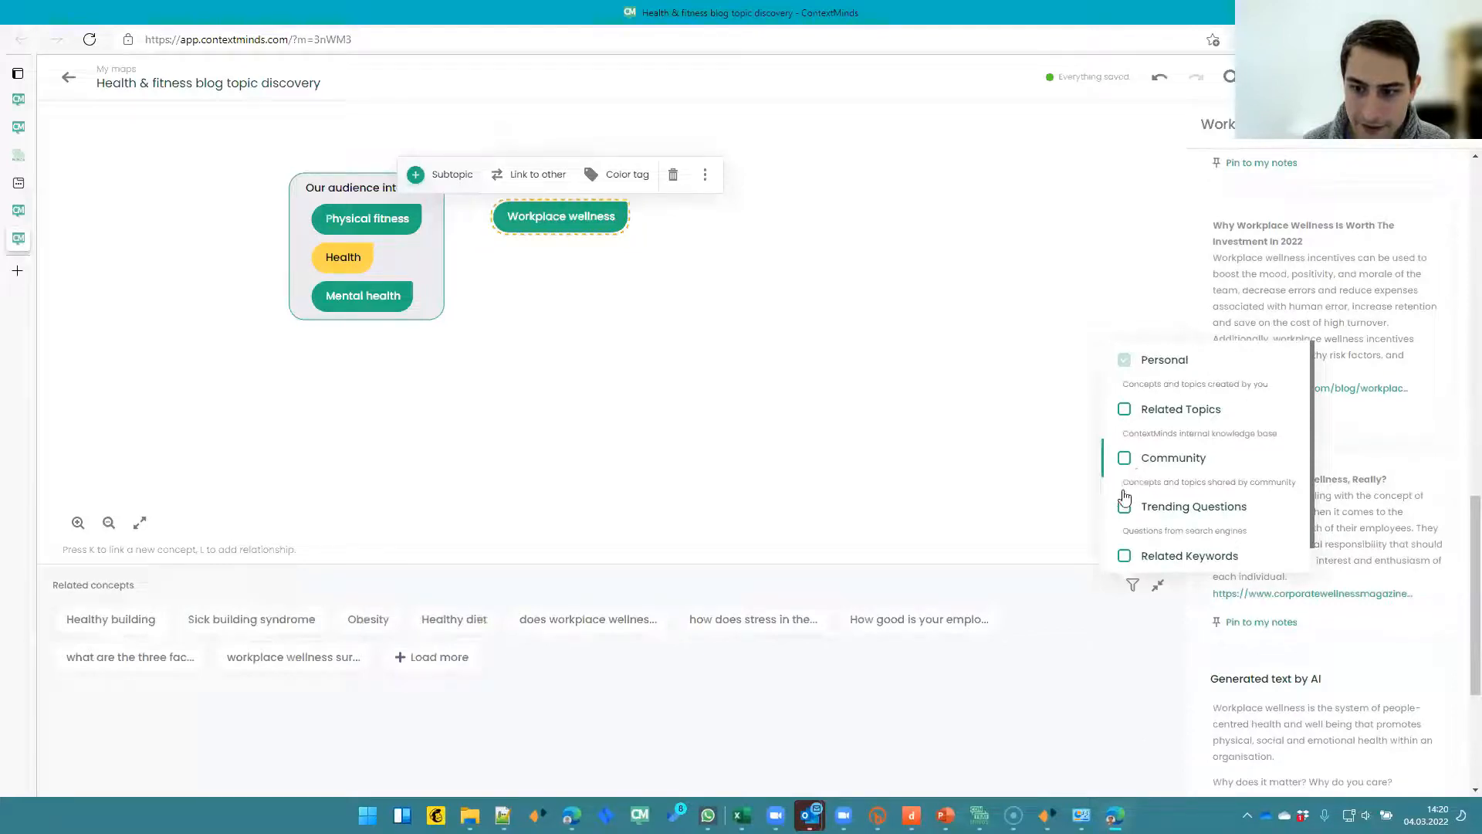
scroll(1126, 496, "down", 1)
left_click(1124, 479)
left_click(1125, 527)
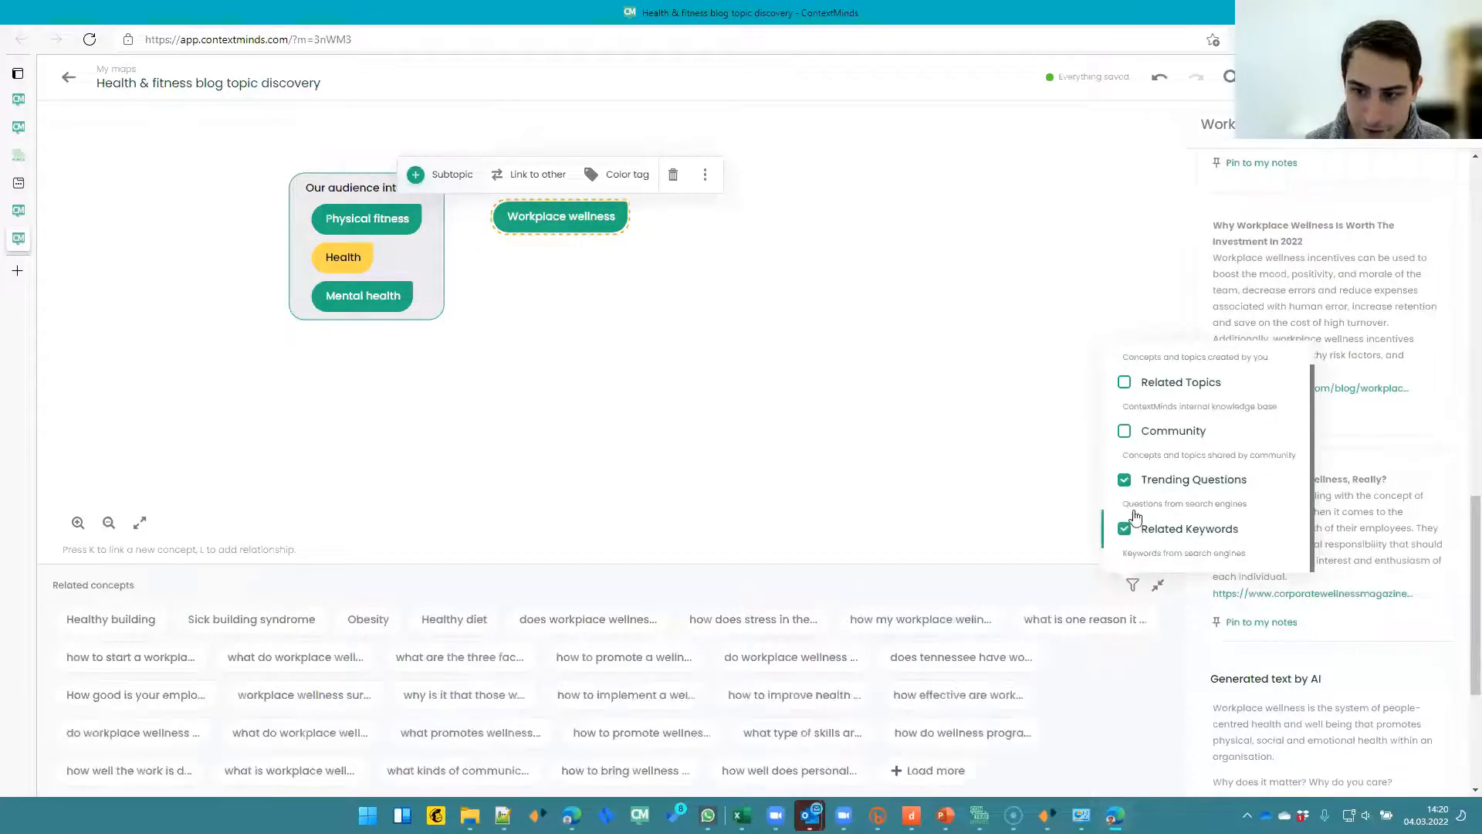
scroll(1128, 463, "up", 1)
left_click(1125, 361)
left_click(1076, 596)
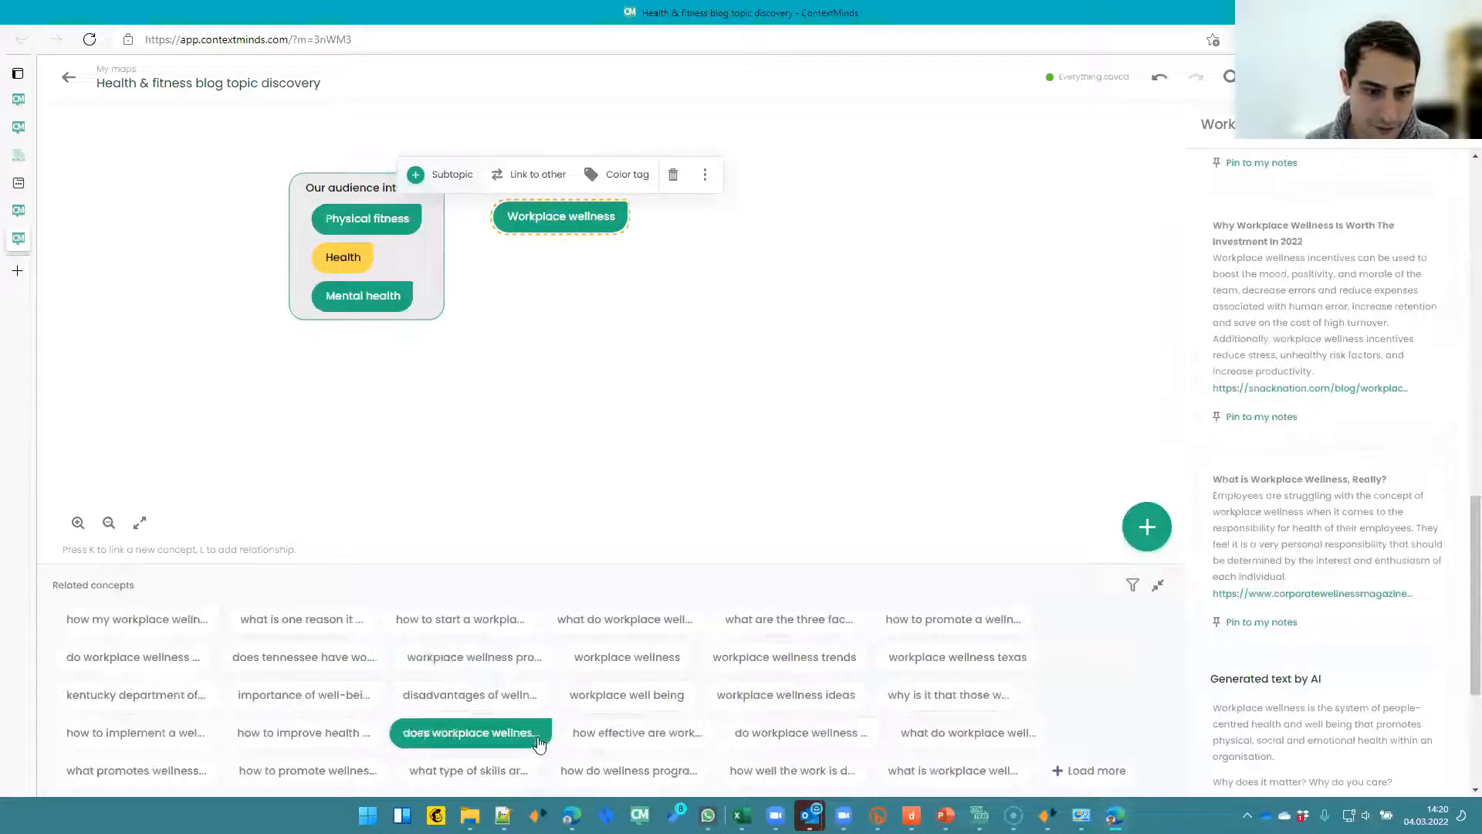
- Open several workplace wellness question suggestions to review their search volume and sources
left_click(638, 735)
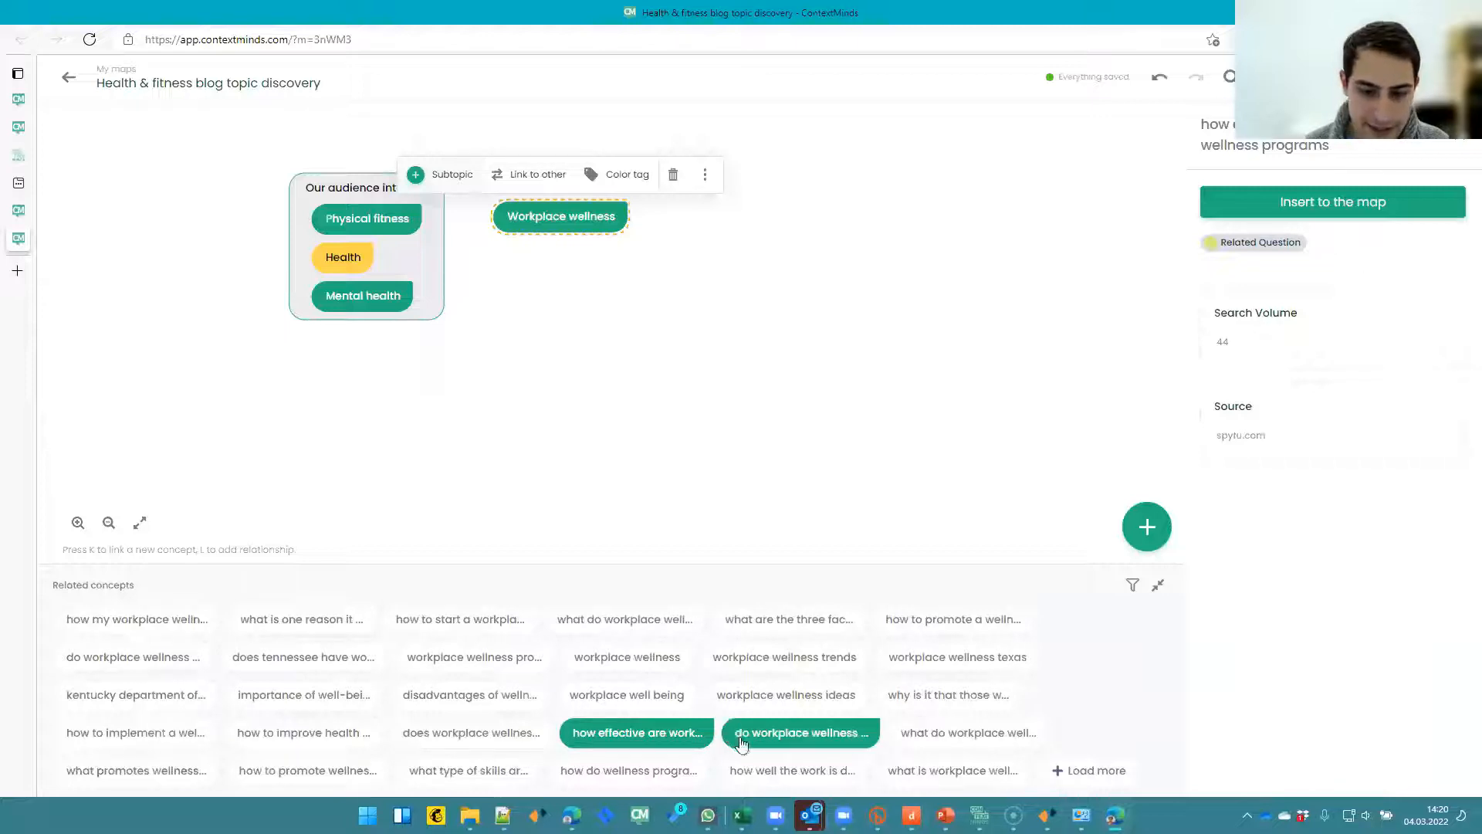
left_click(497, 739)
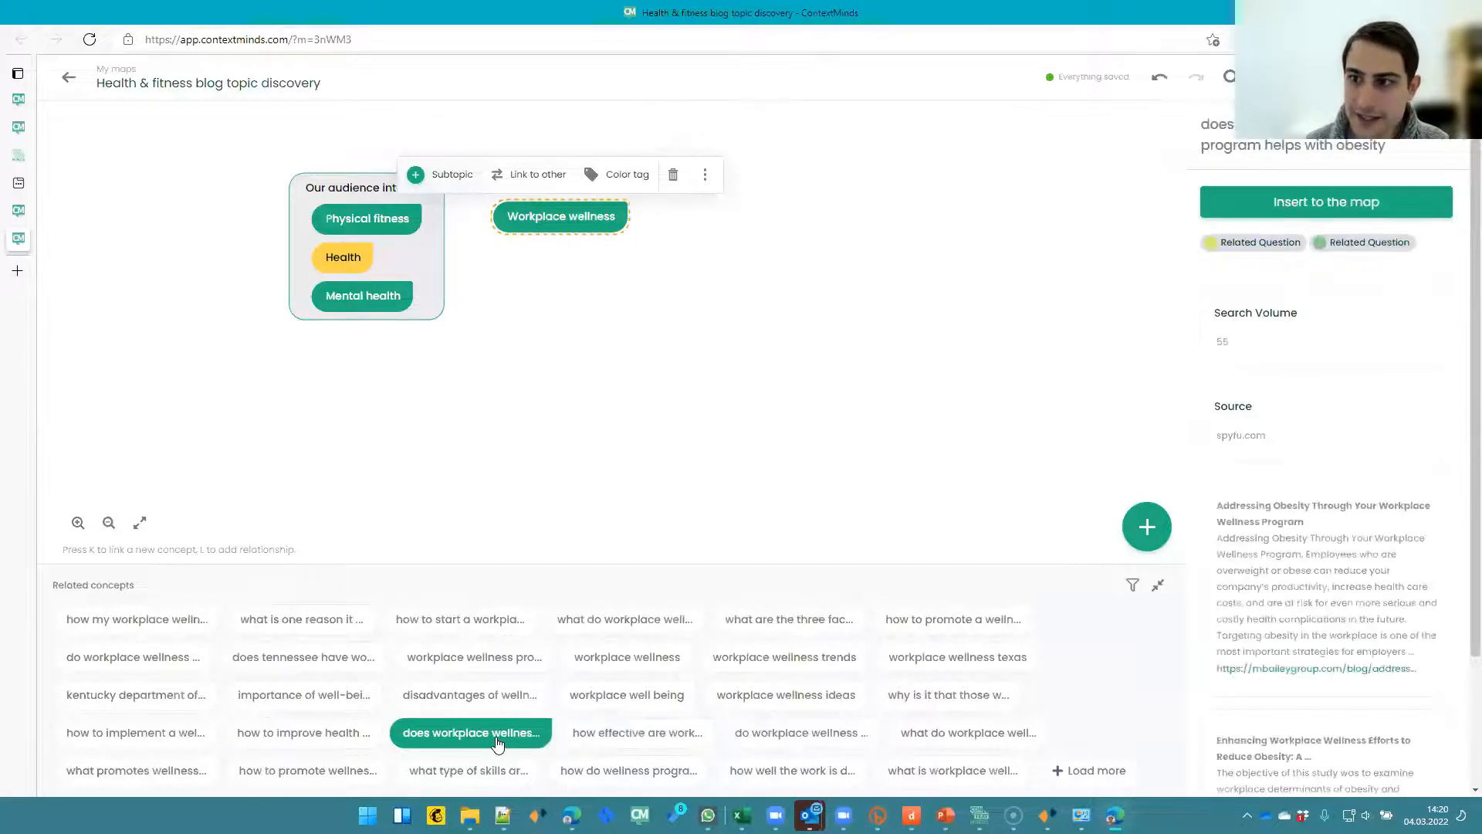
left_click(303, 733)
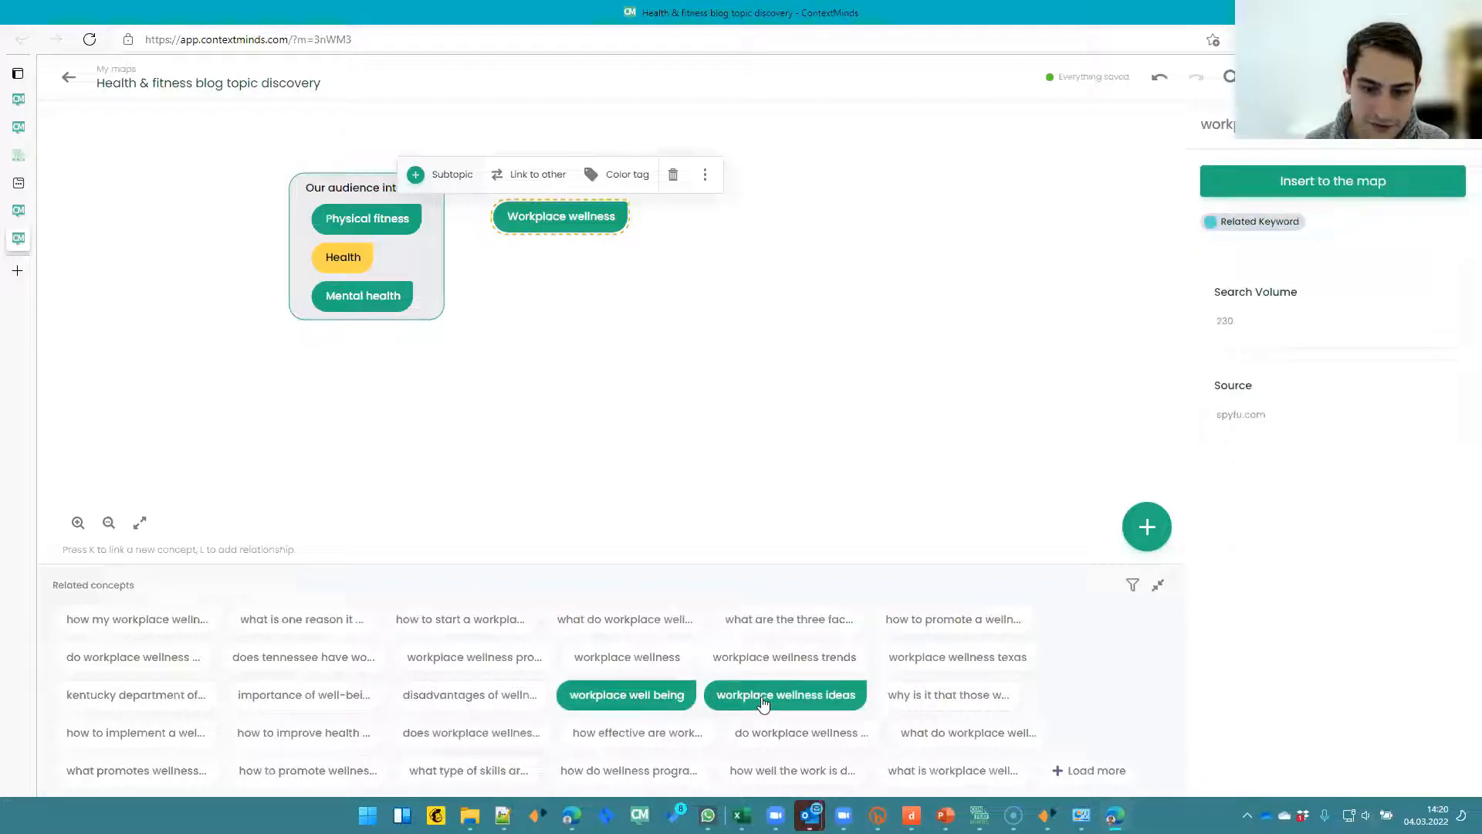
left_click(811, 731)
left_click(924, 725)
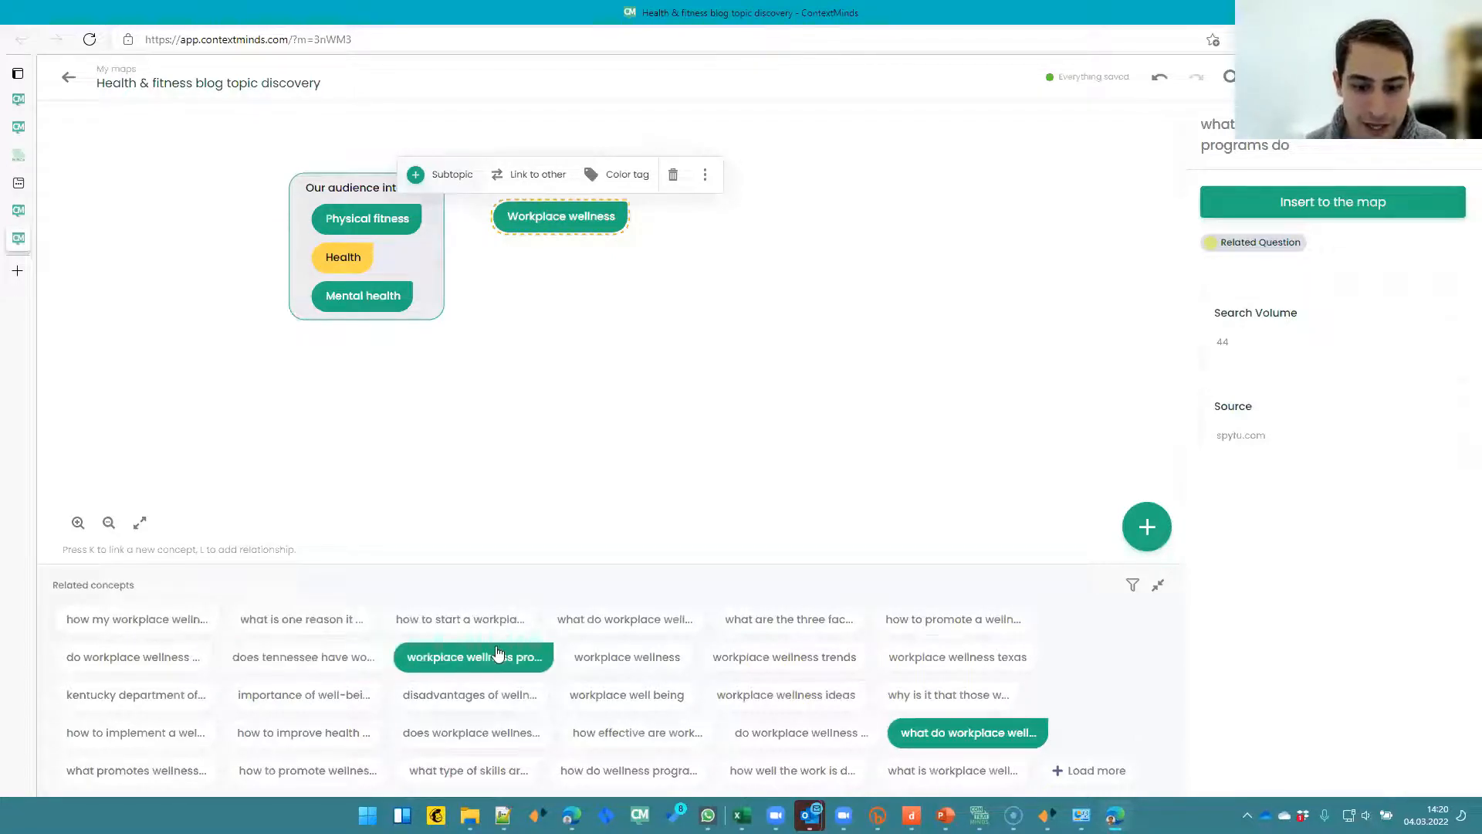
left_click(927, 619)
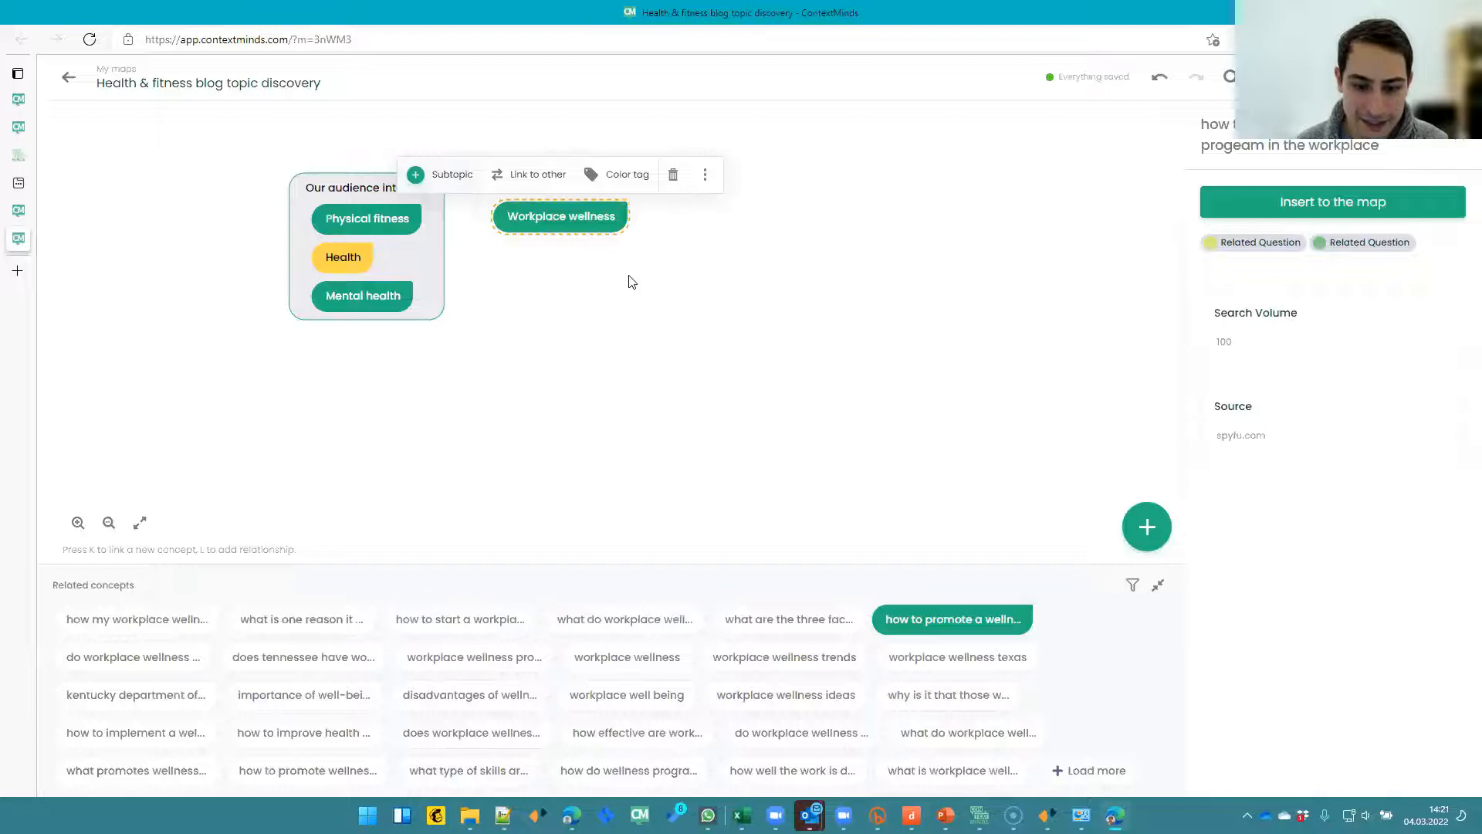
- Turn Related Topics back on and Trending Questions off in the related concepts filter for Workplace wellness
left_click(734, 374)
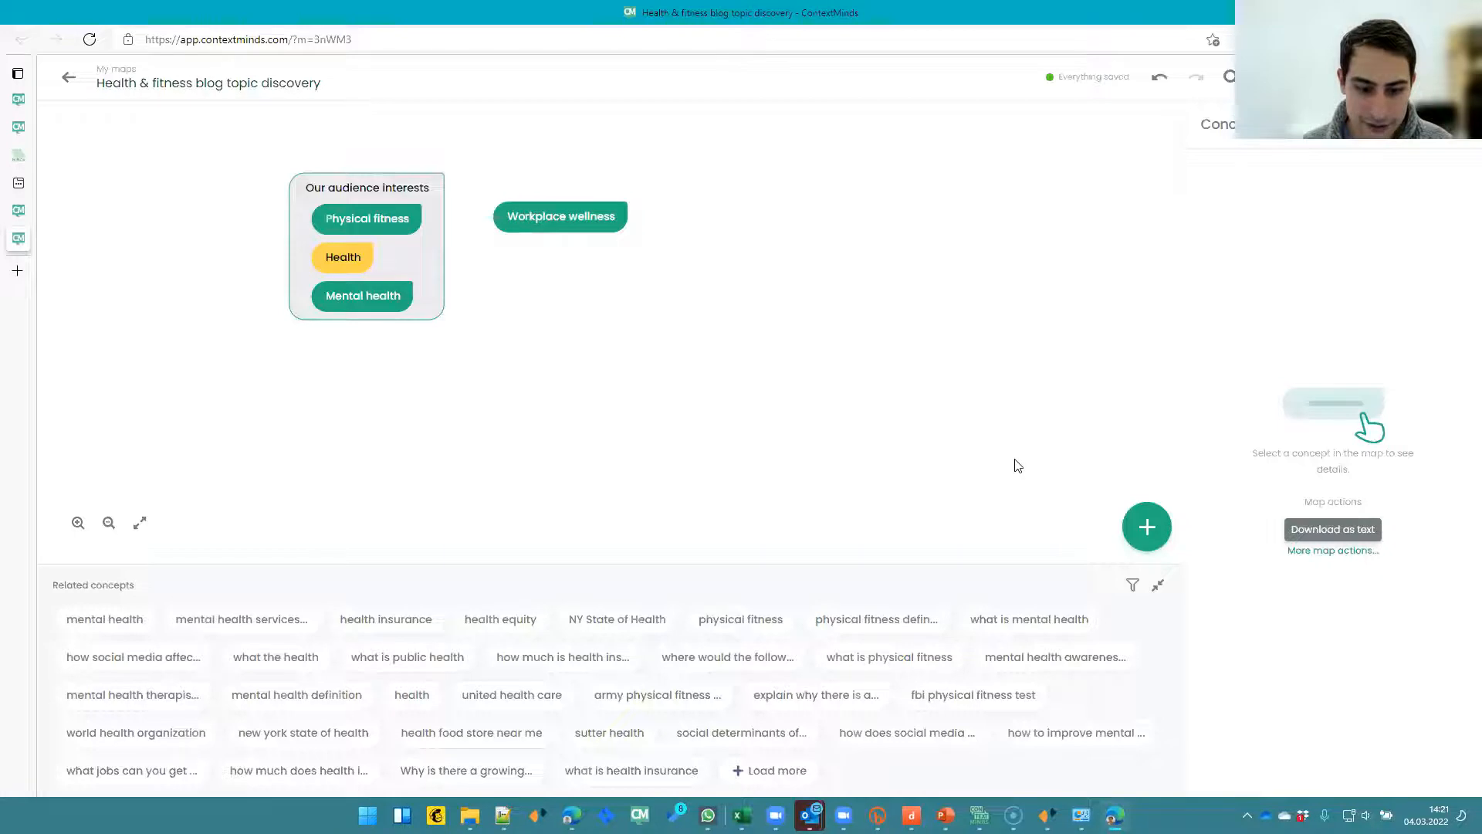
left_click(1133, 586)
left_click(1144, 408)
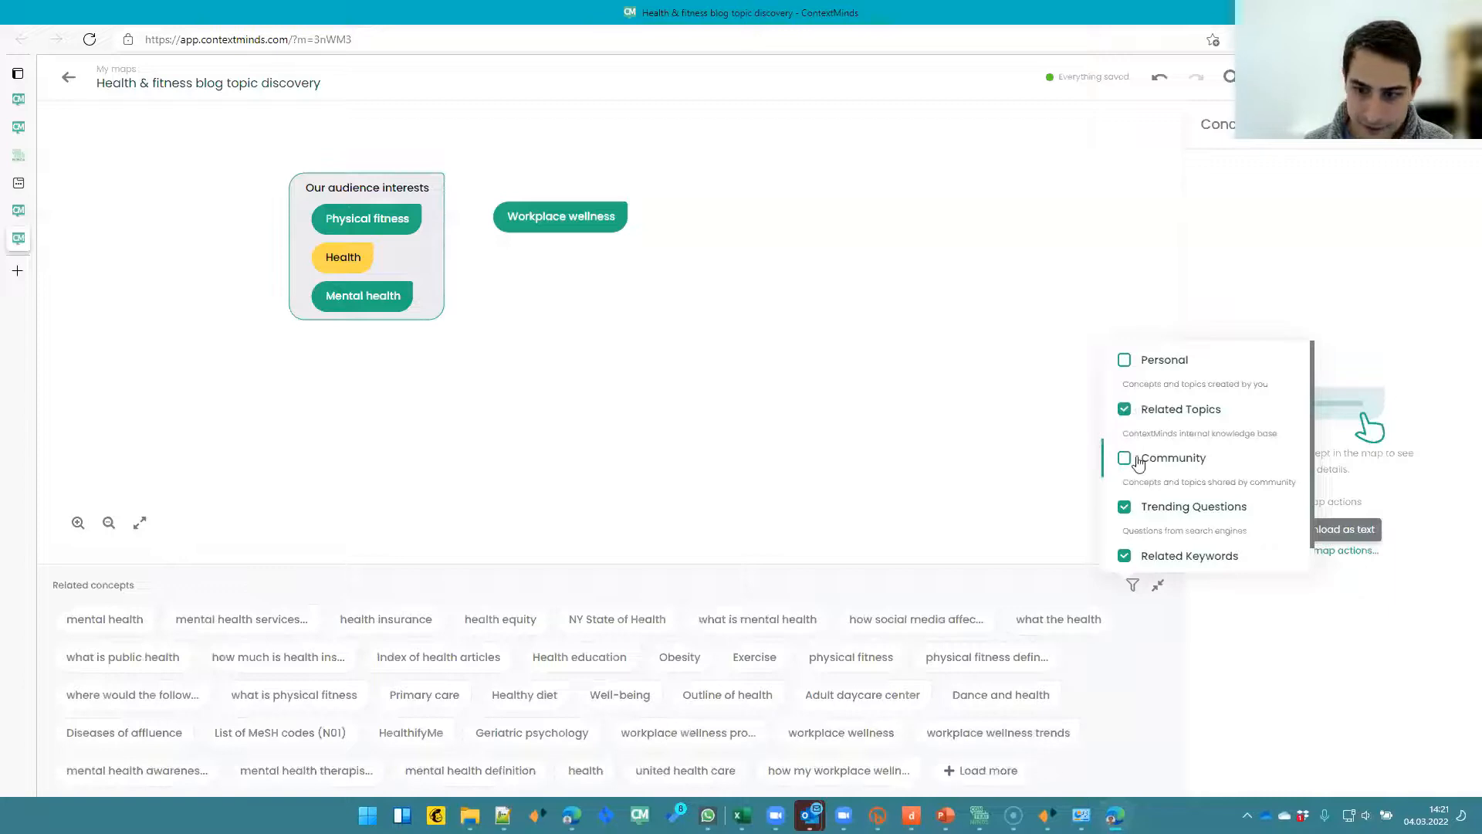
left_click(587, 224)
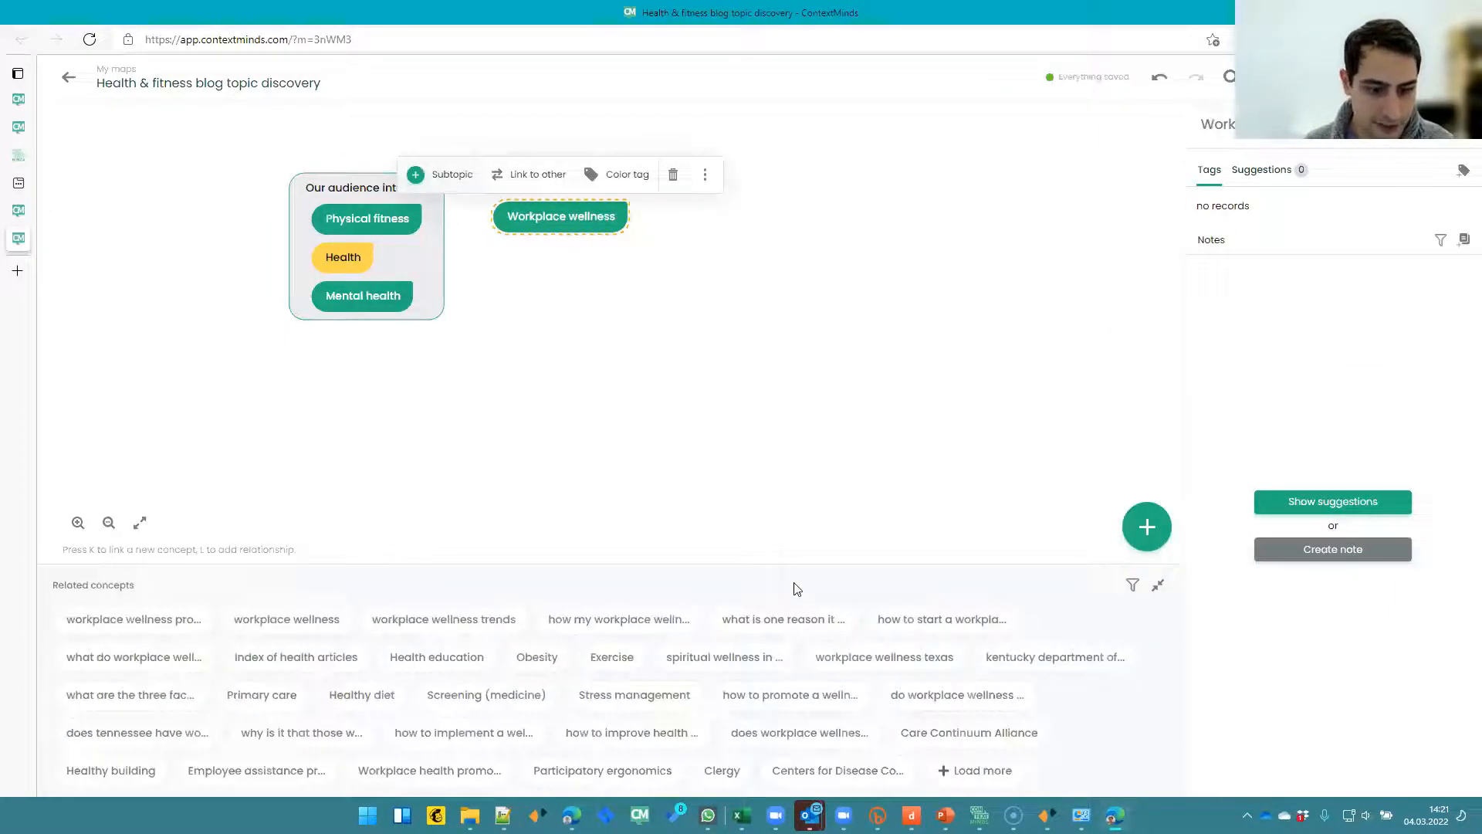
left_click(1132, 587)
left_click(1128, 516)
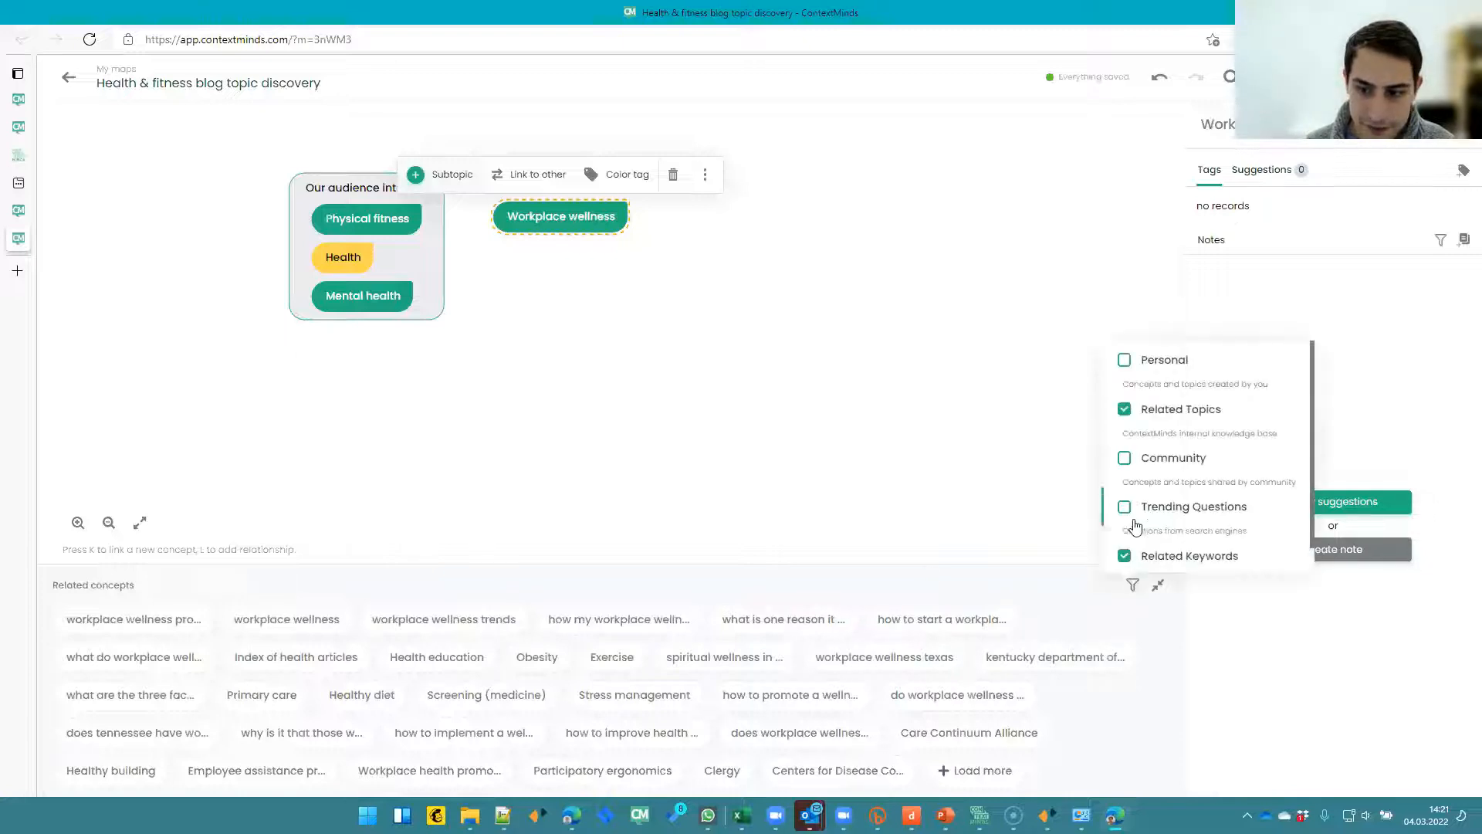
left_click(527, 288)
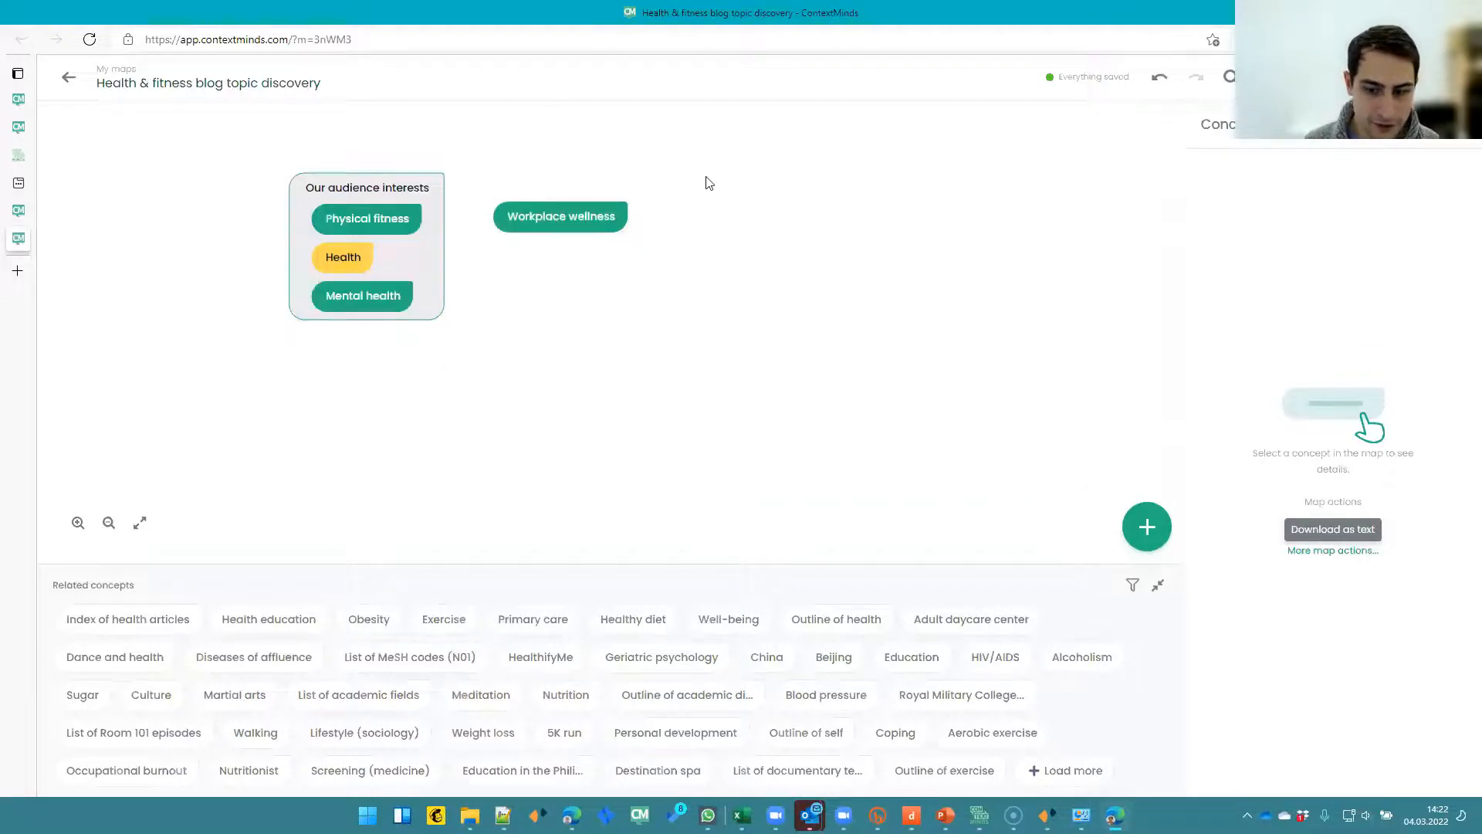
- Reselect Workplace wellness and turn on Personal in the related concepts filter alongside Related Topics
left_click(591, 219)
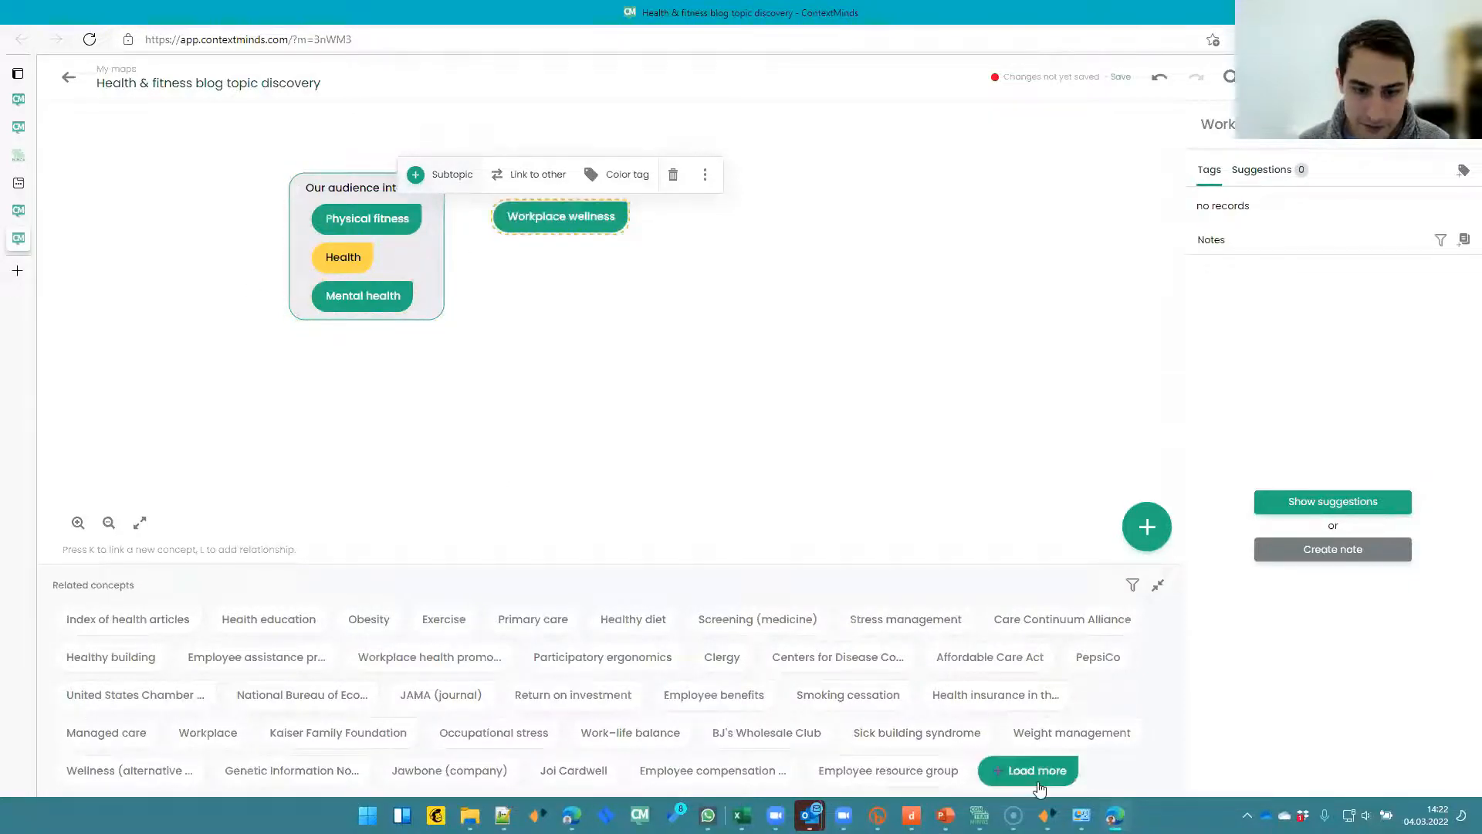
left_click(1132, 587)
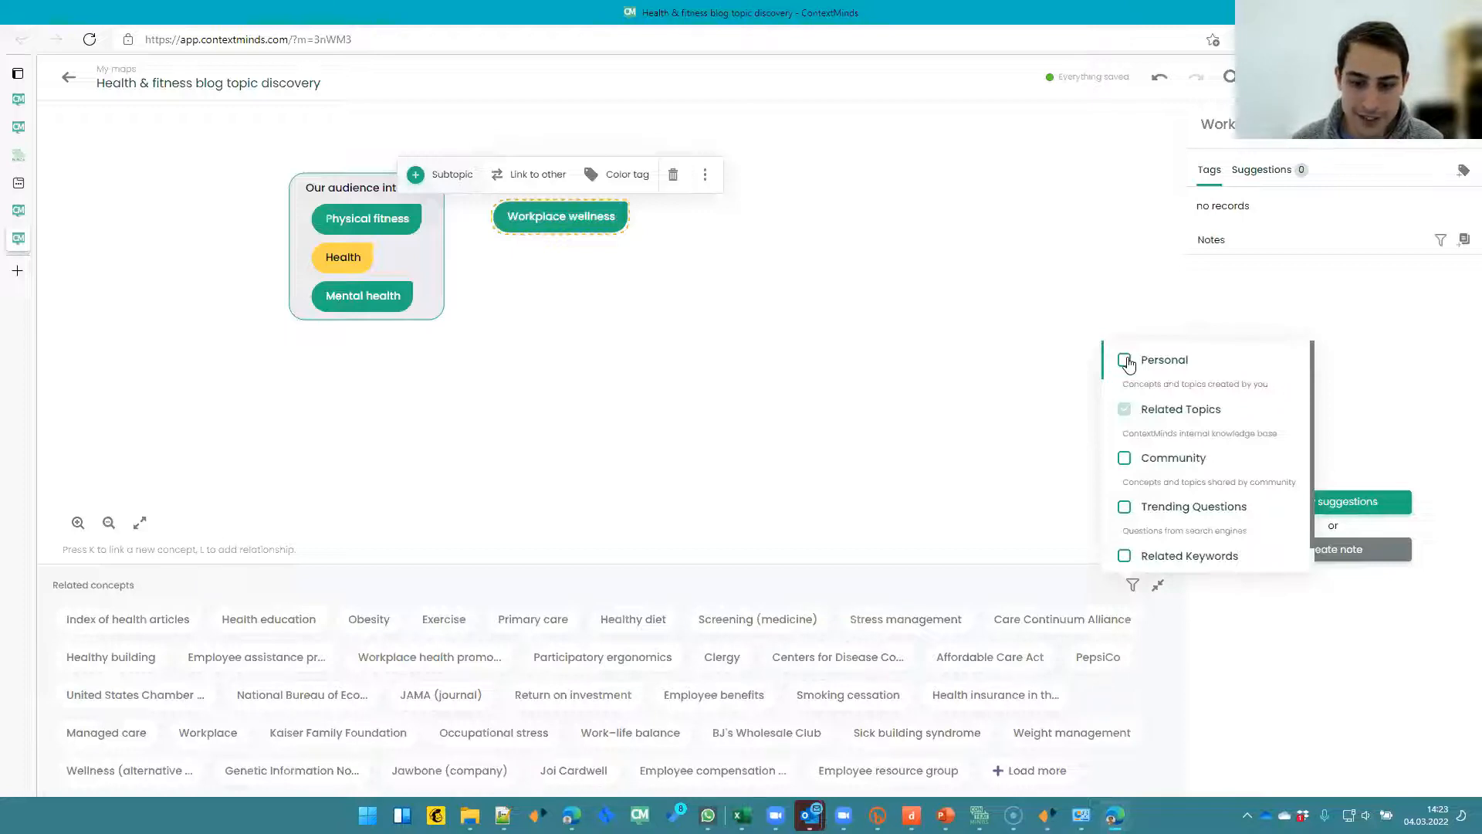
left_click(1125, 361)
left_click(1003, 591)
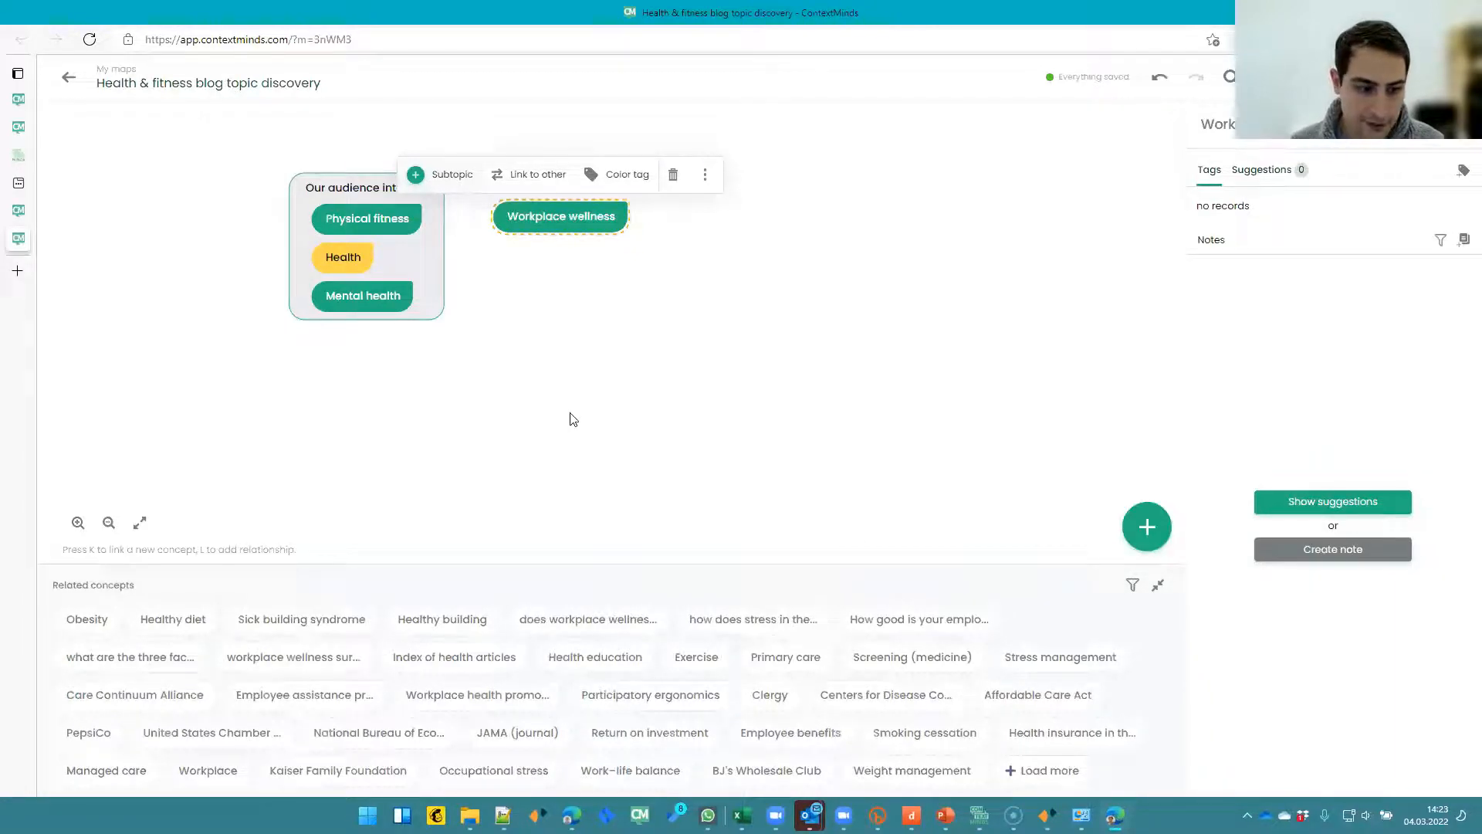
left_click(734, 404)
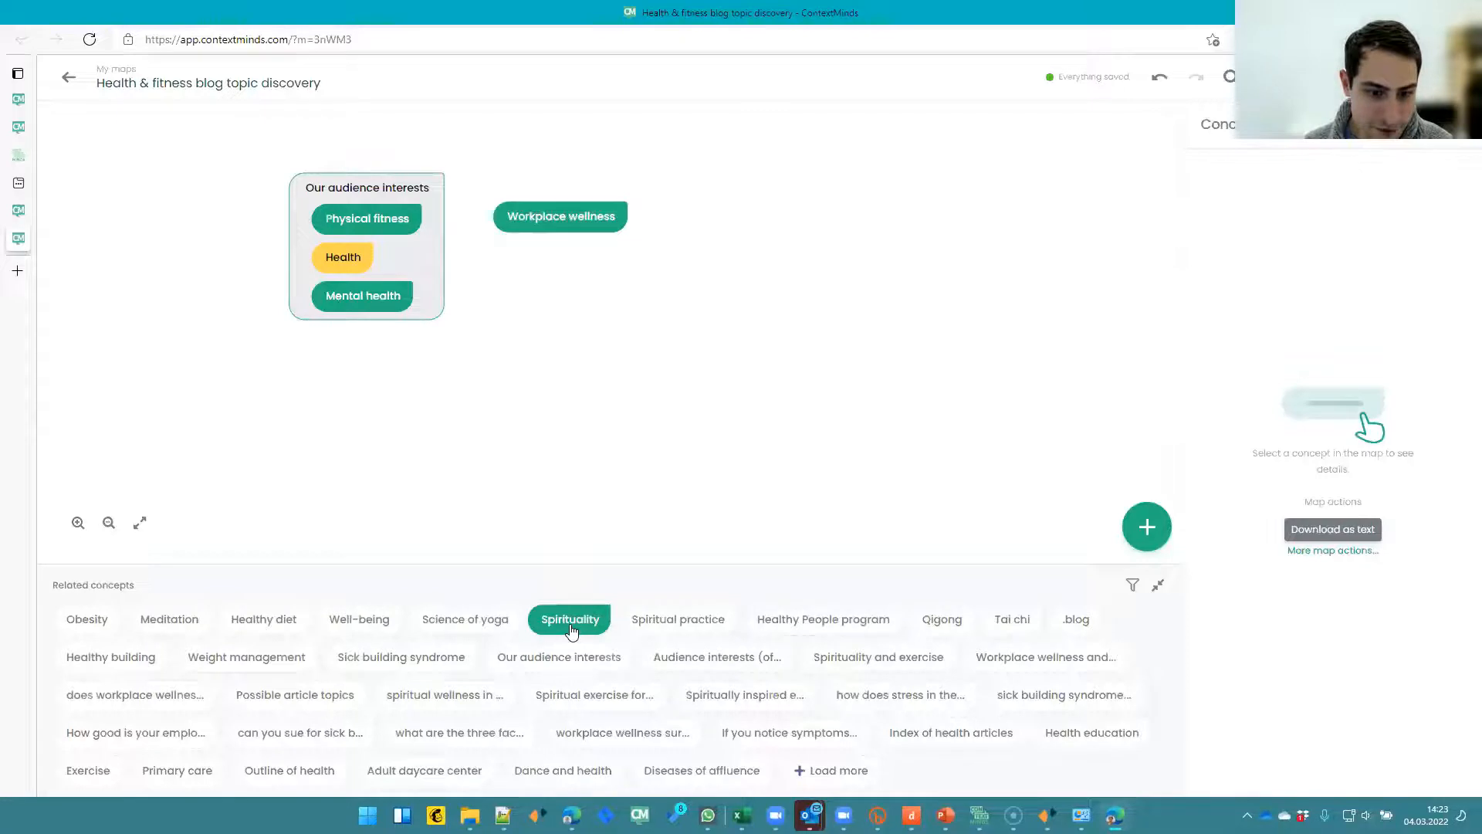
- Add Spirituality from the related concepts to the map just below Workplace wellness
left_click_drag(572, 632, 548, 272)
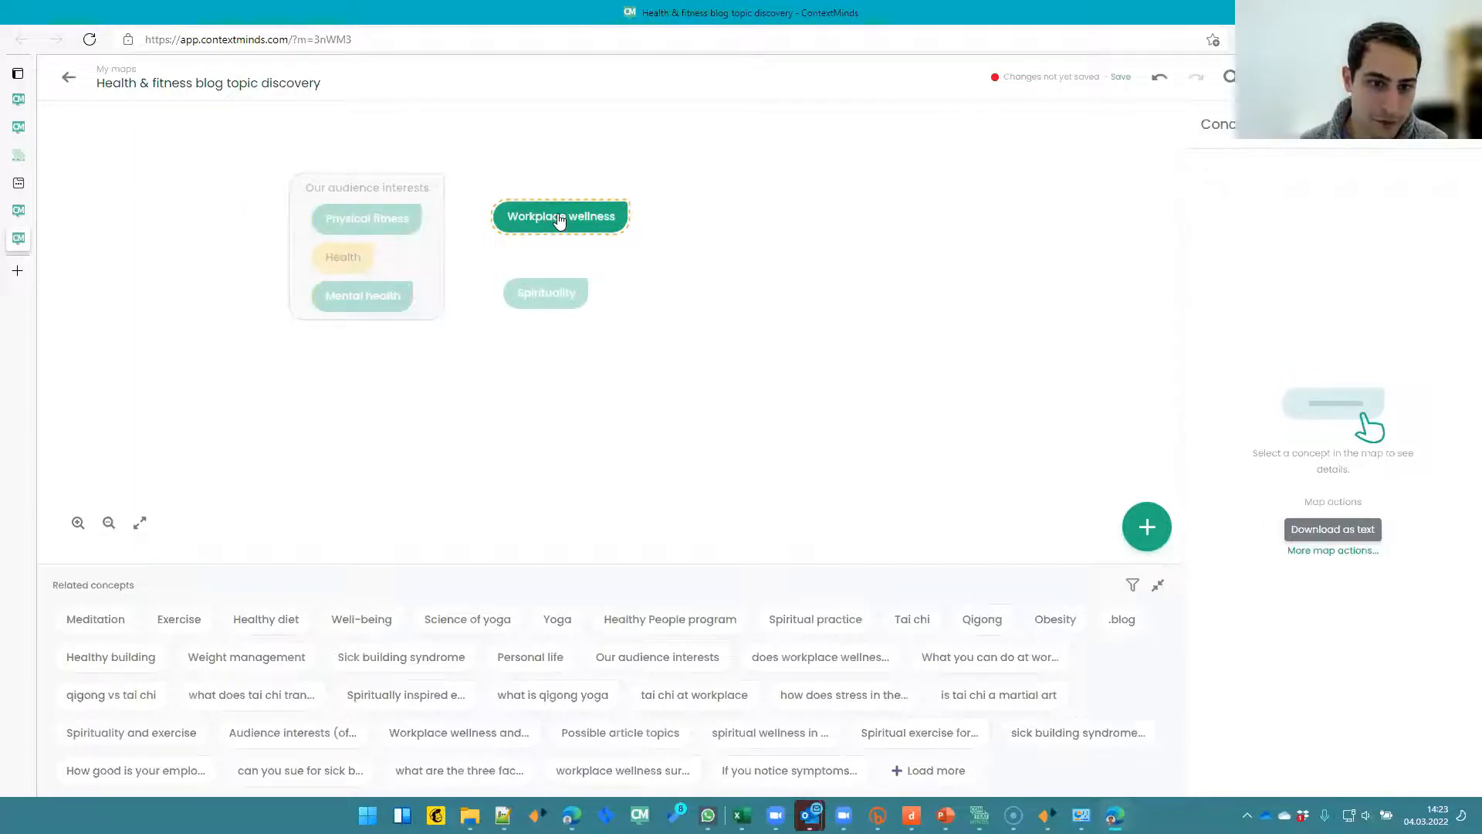
left_click_drag(550, 292, 545, 264)
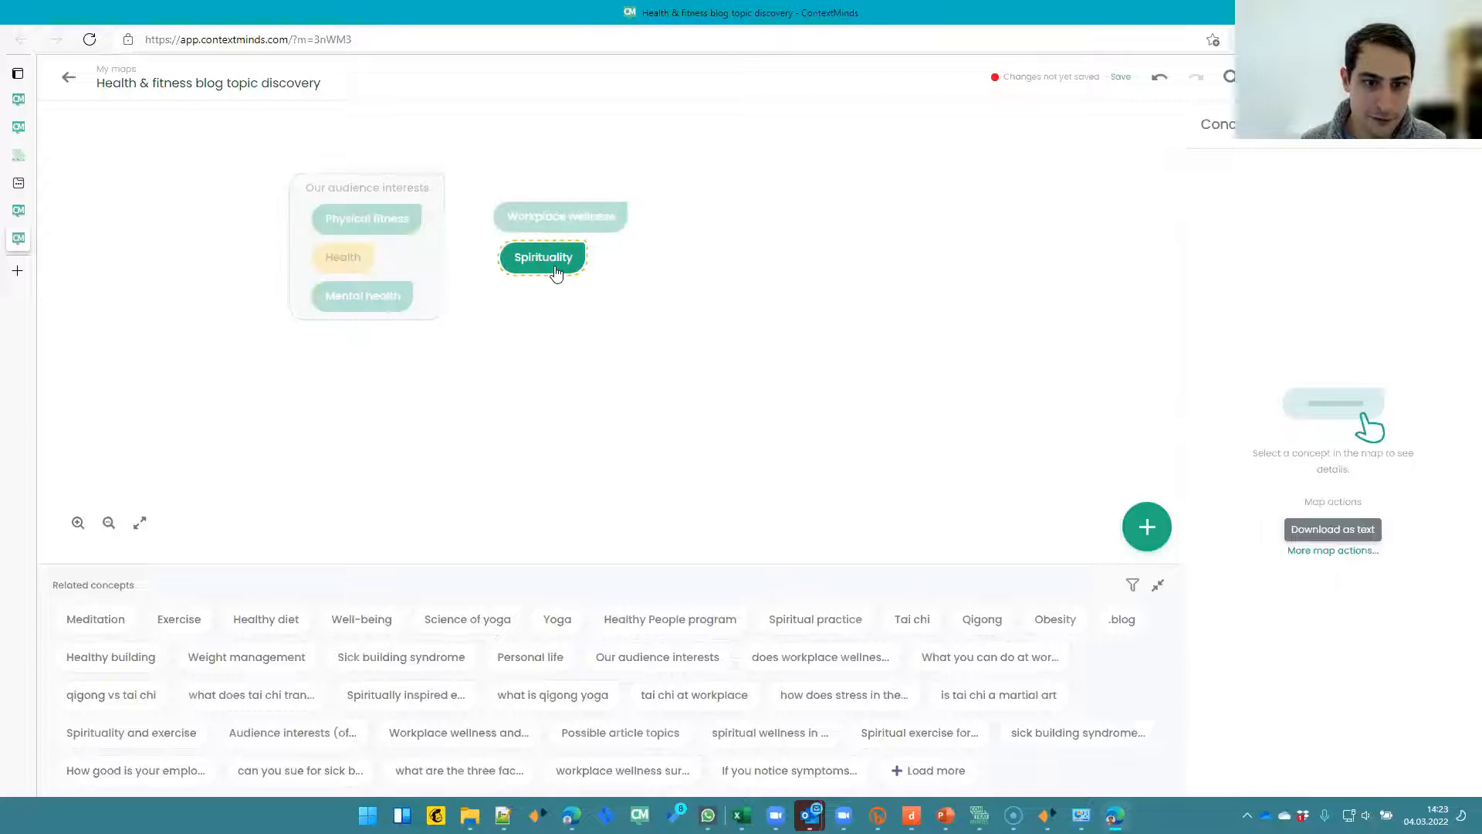
left_click(556, 271)
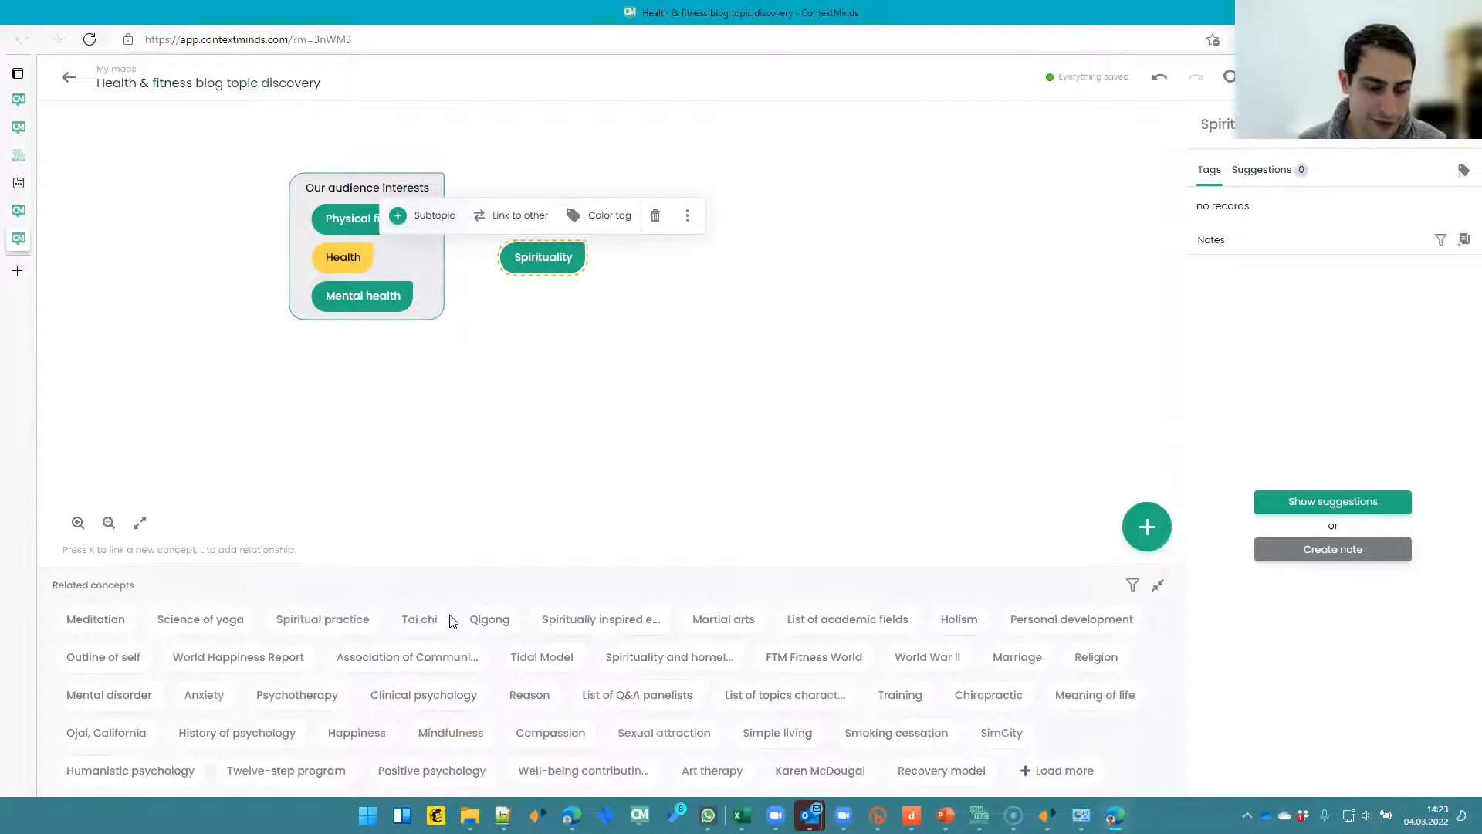
- Add Tai chi, Qigong and Science of yoga from Spirituality's related concepts below it on the map
left_click_drag(436, 629, 550, 320)
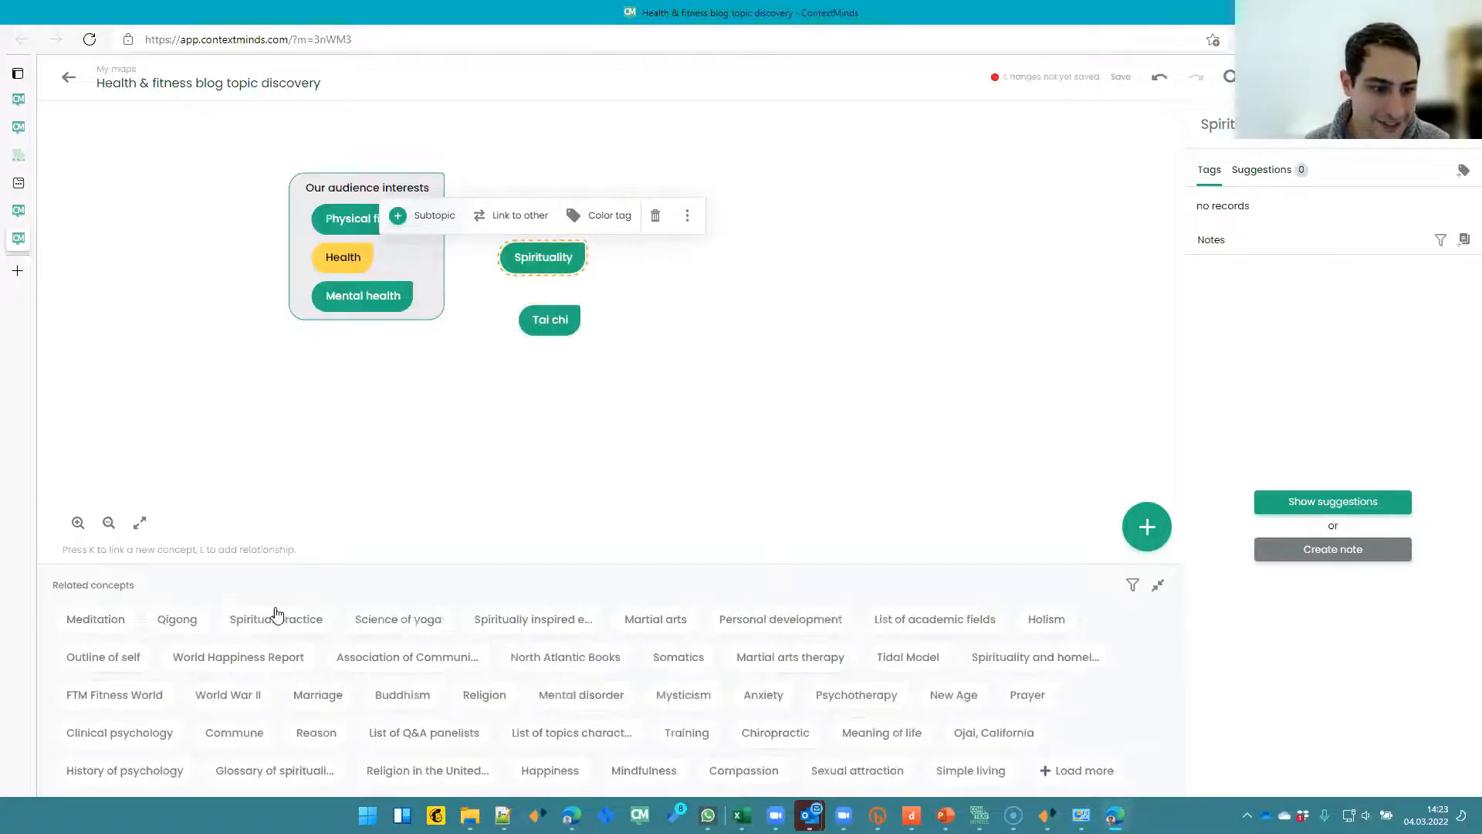
left_click_drag(176, 618, 606, 354)
left_click_drag(351, 627, 607, 413)
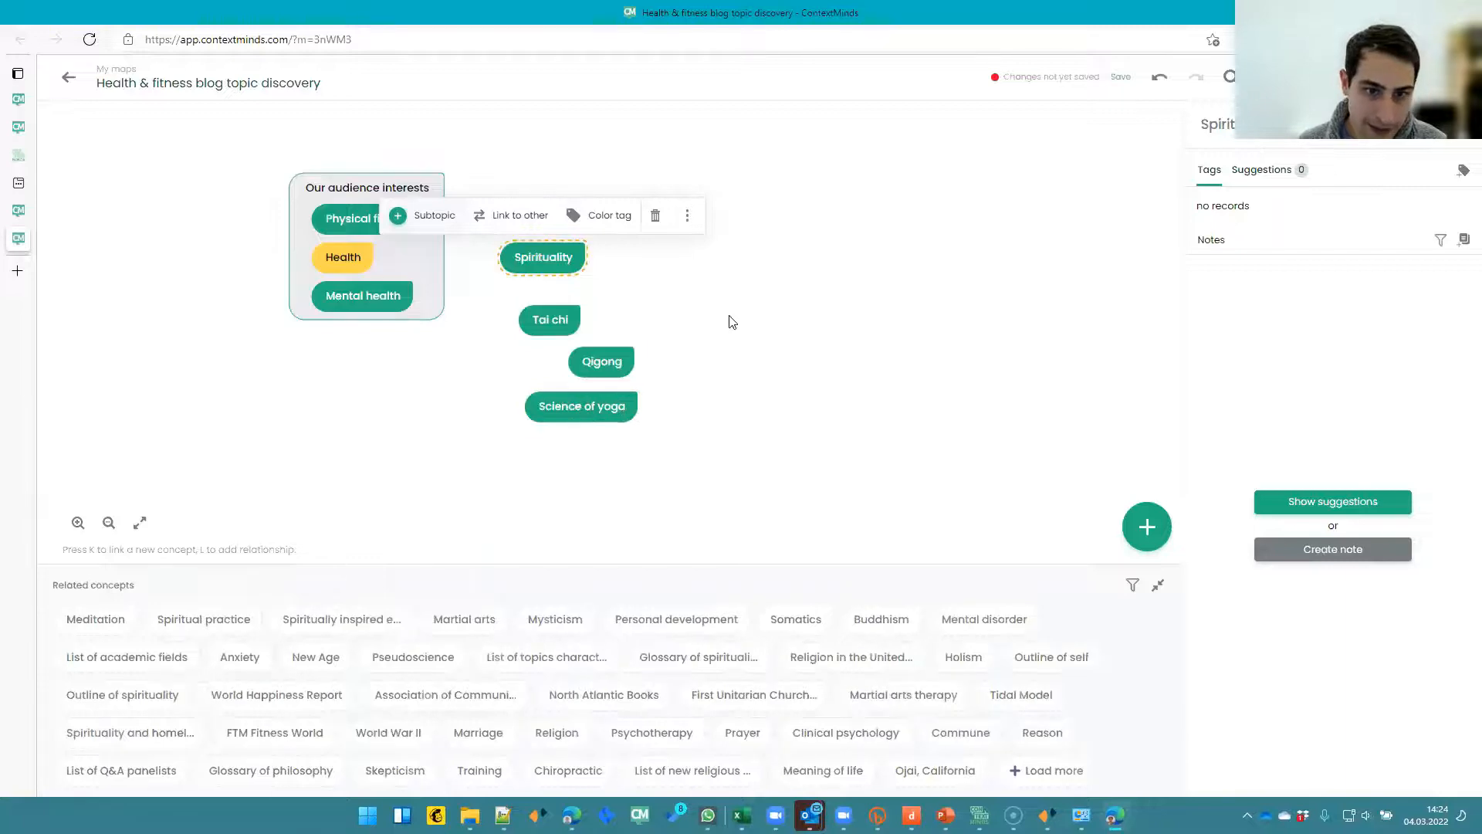
left_click(731, 322)
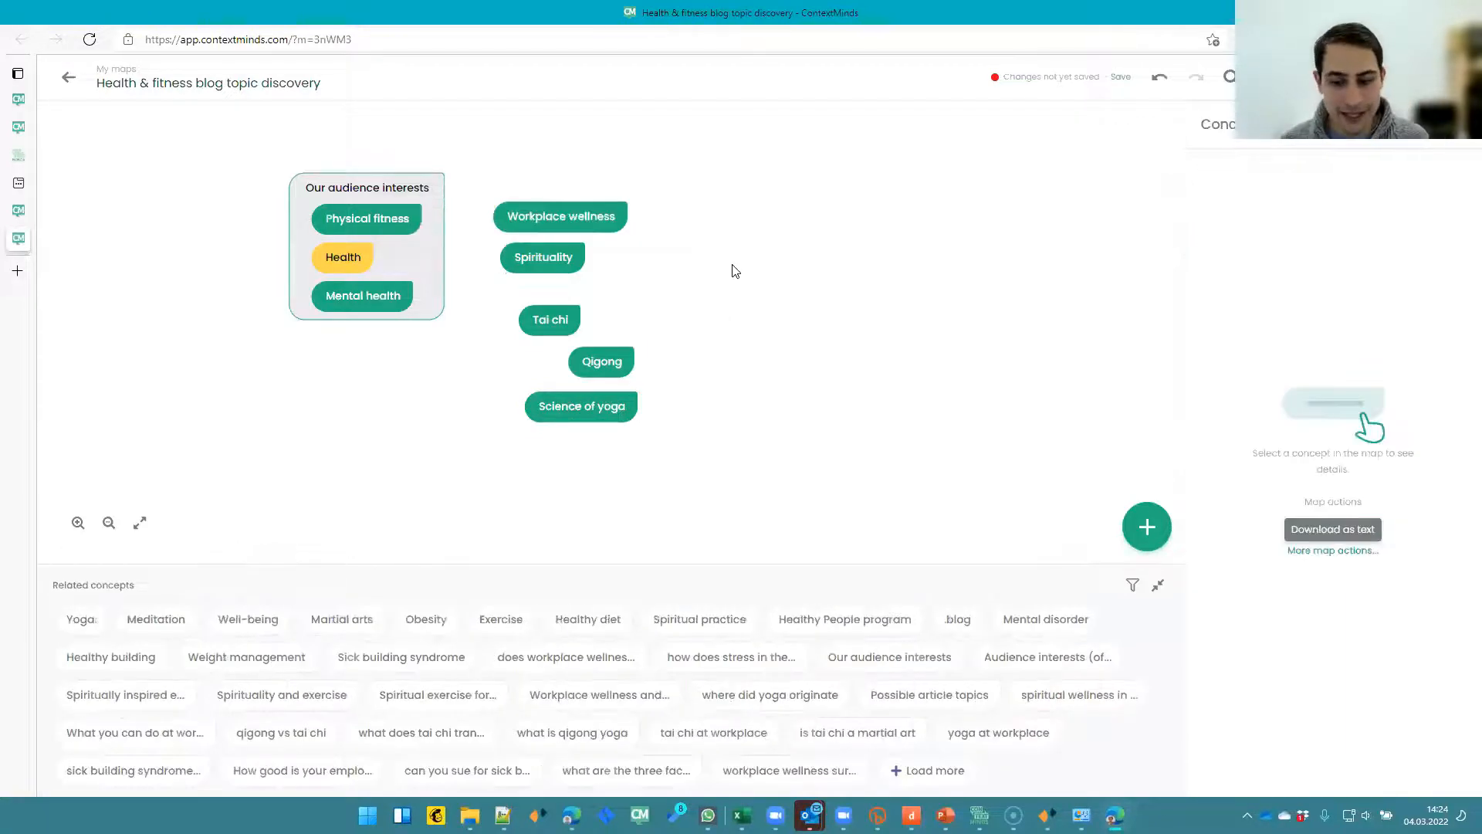
- Nudge Workplace wellness up and to the right and shift Qigong slightly left on the map
mouse_move(625, 220)
left_mouse_down()
mouse_move(640, 188)
mouse_move(633, 199)
left_mouse_up()
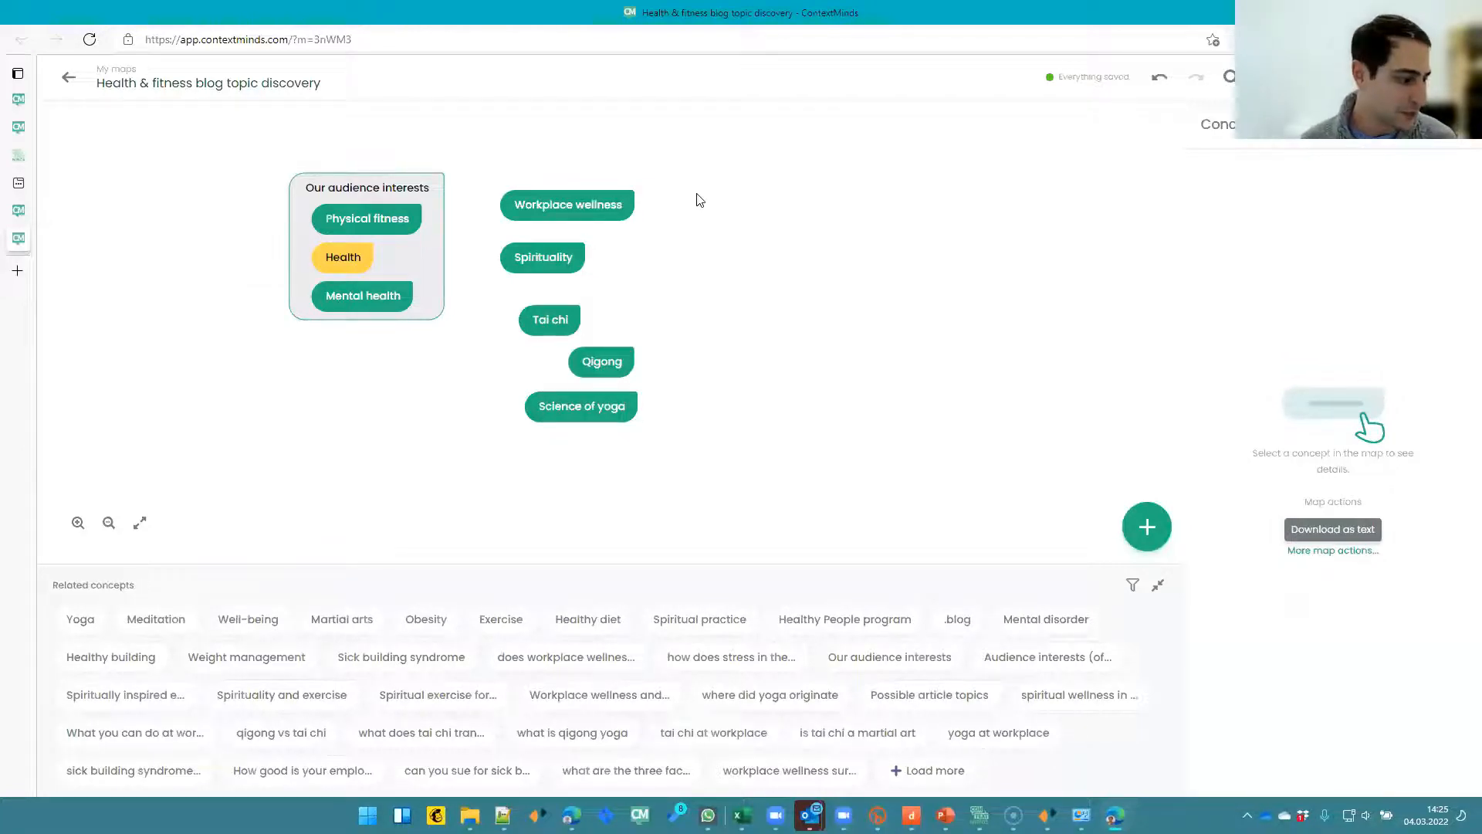
left_click_drag(621, 369, 608, 372)
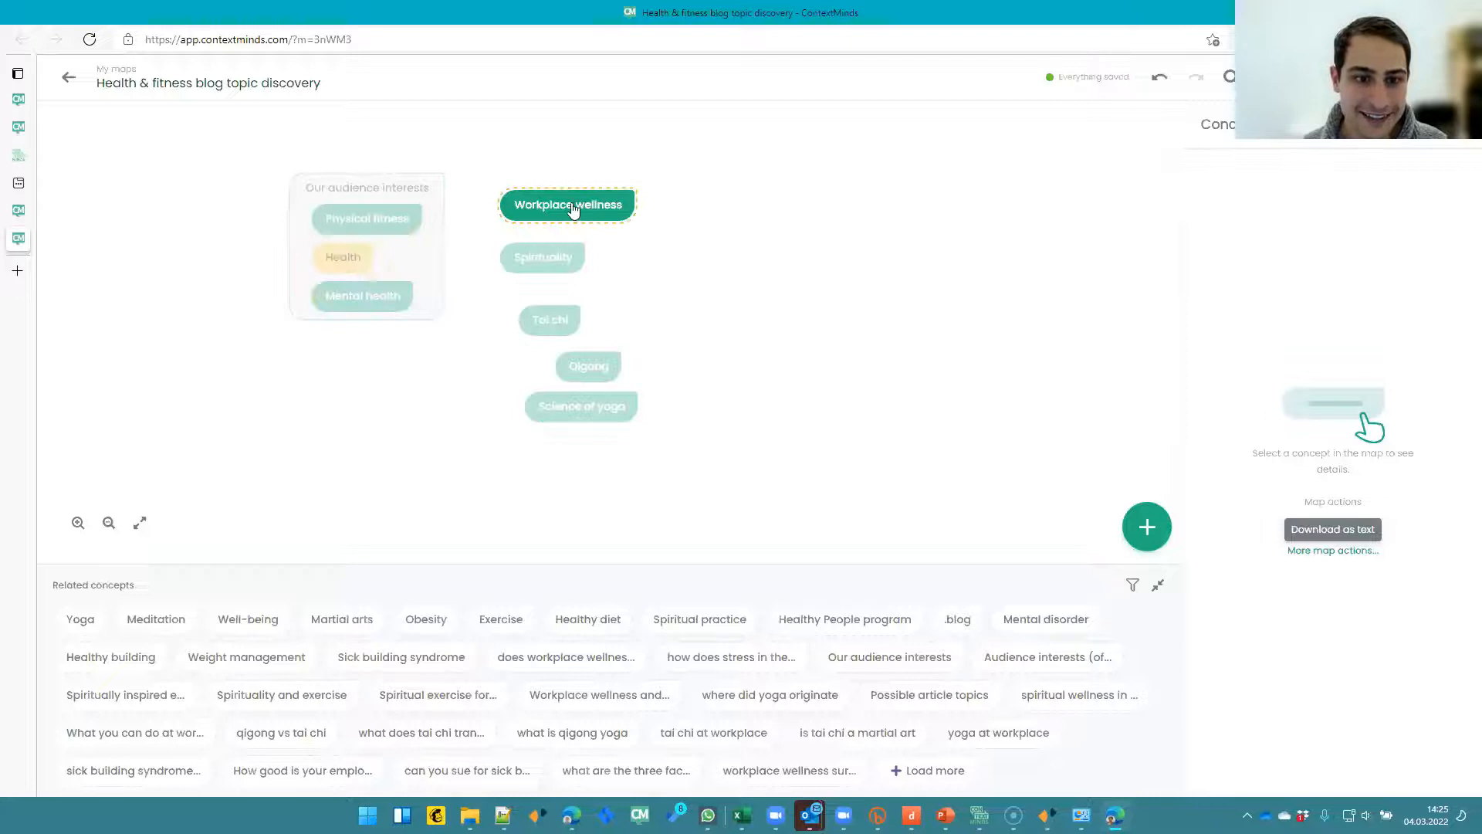
left_click_drag(586, 208, 637, 193)
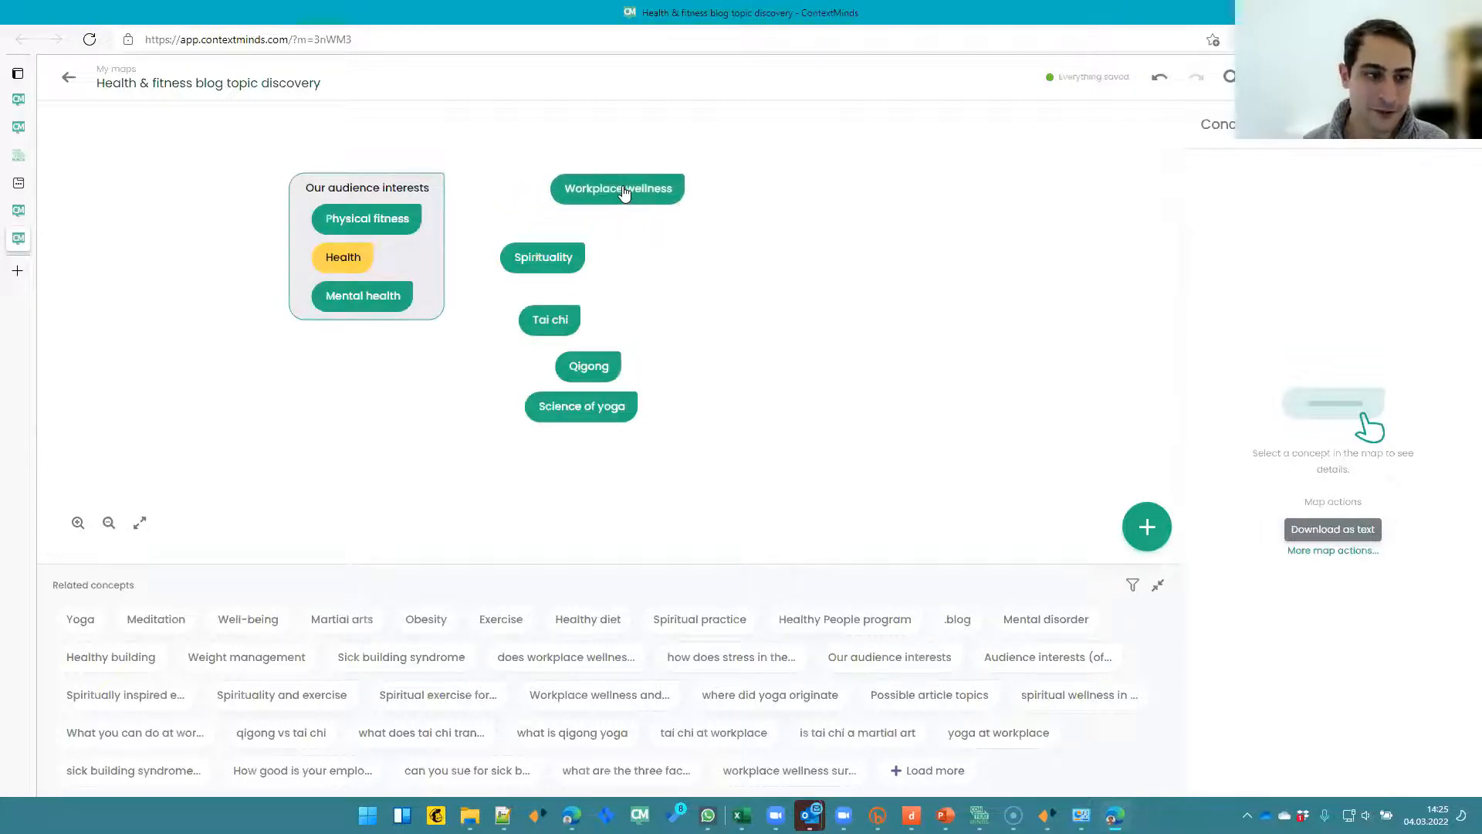
mouse_move(946, 816)
left_click(947, 737)
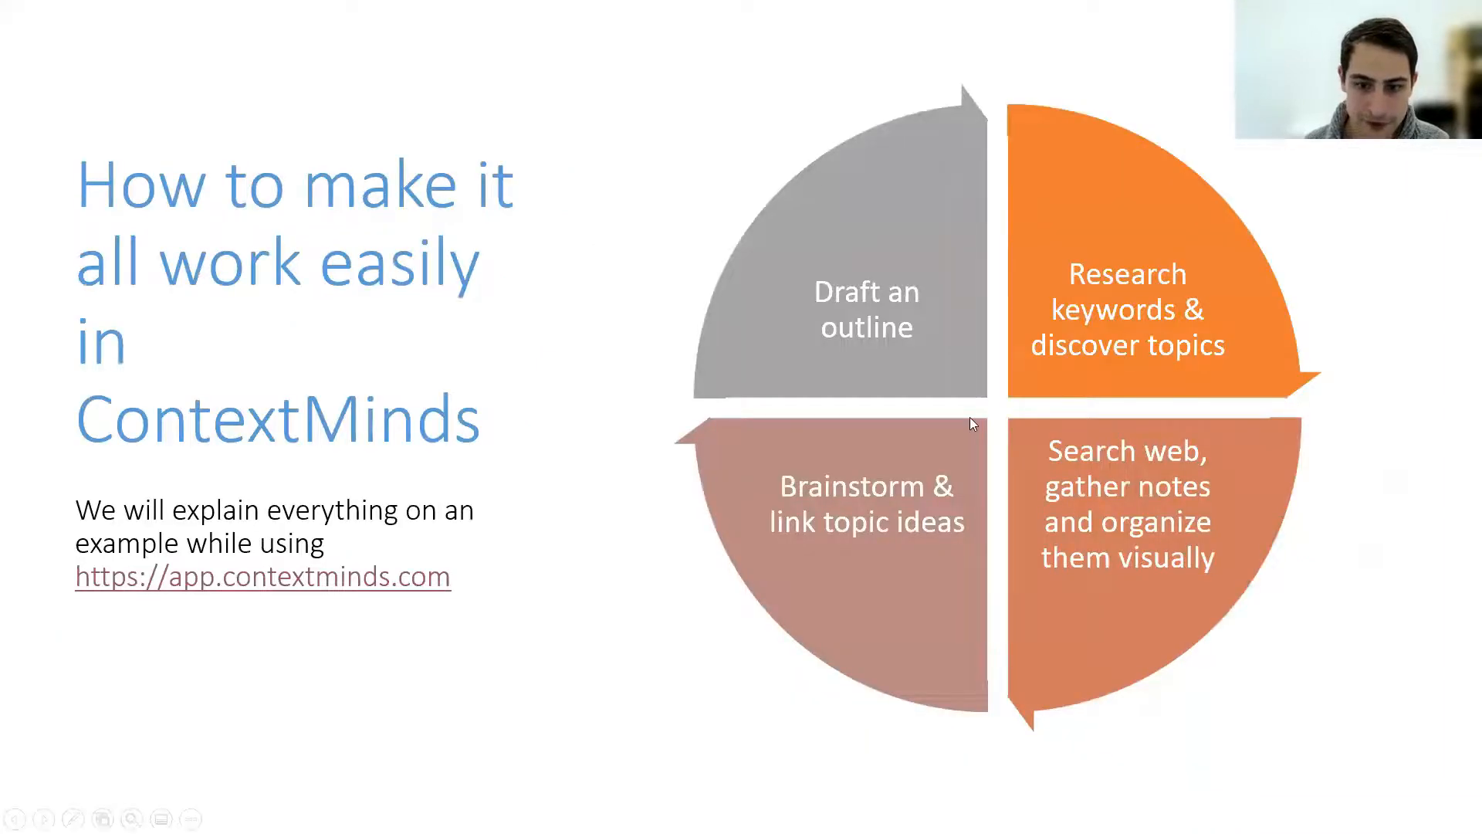
key("Left")
key("Left")
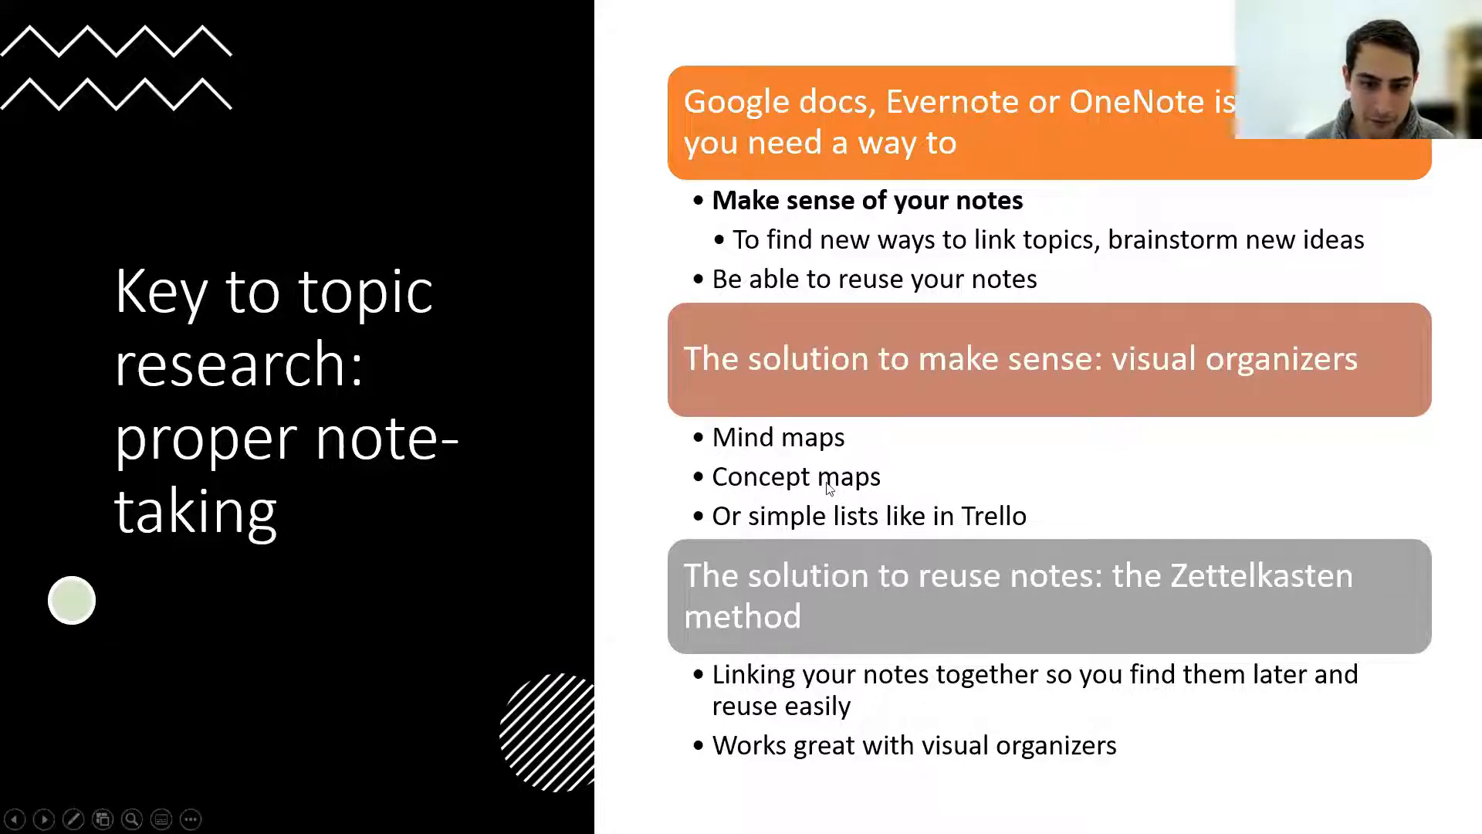
key("alt+Tab")
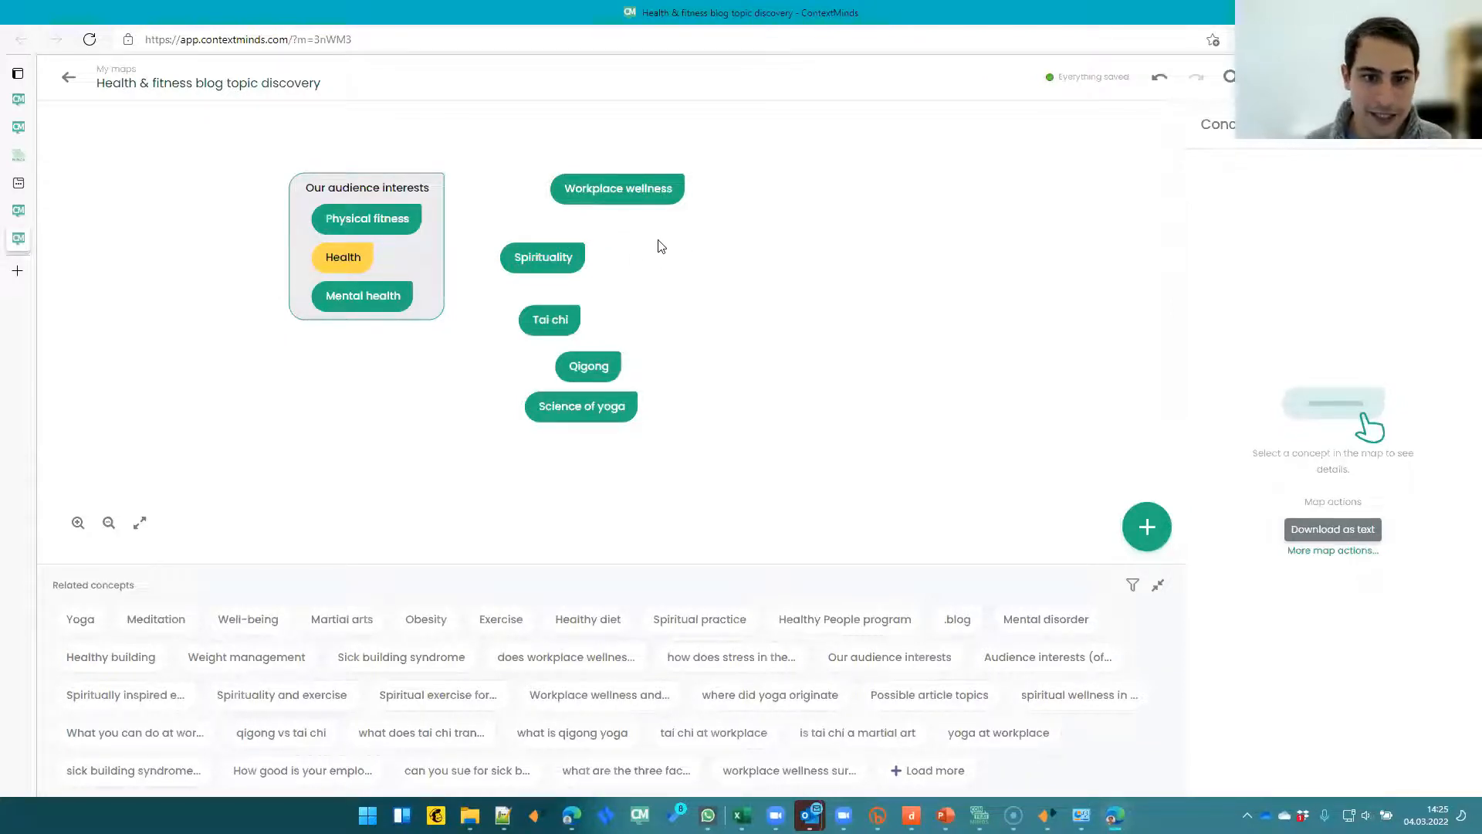
- Move Mental health out of the audience interests group next to Workplace wellness and shift Spirituality right
left_click_drag(638, 198, 680, 189)
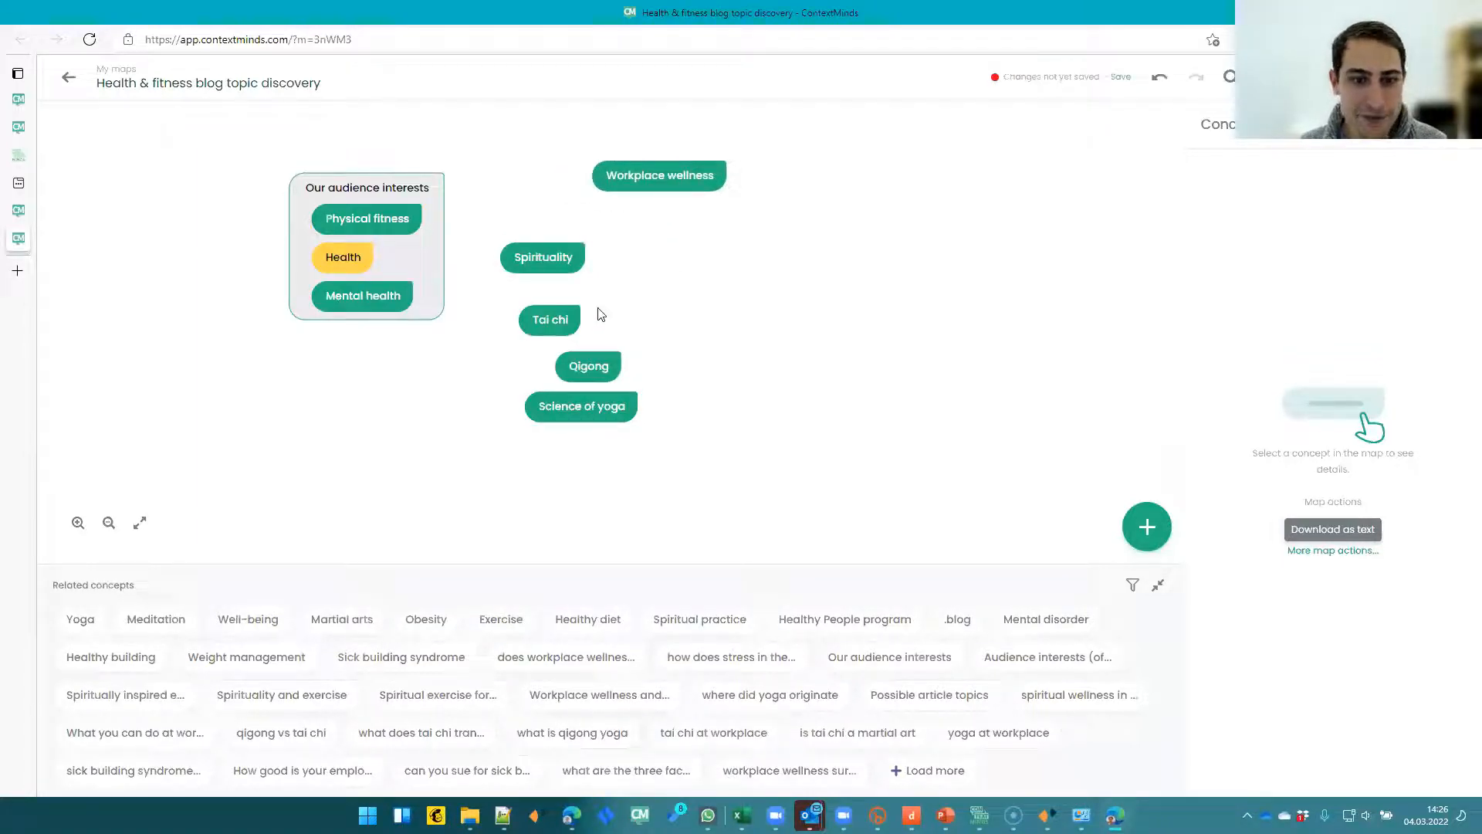
left_click_drag(559, 261, 607, 265)
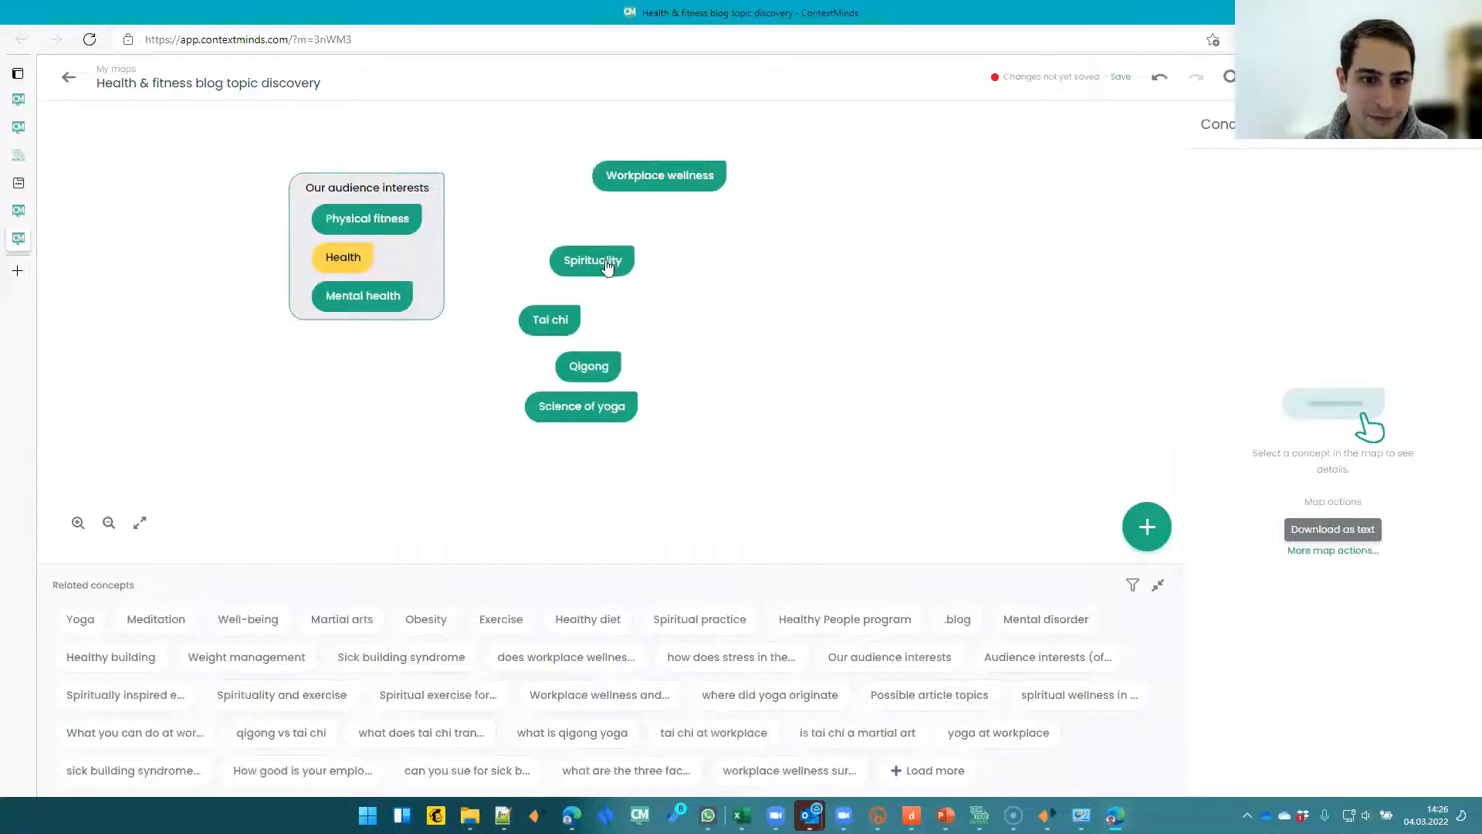
mouse_move(351, 303)
left_mouse_down()
mouse_move(529, 255)
mouse_move(515, 232)
left_mouse_up()
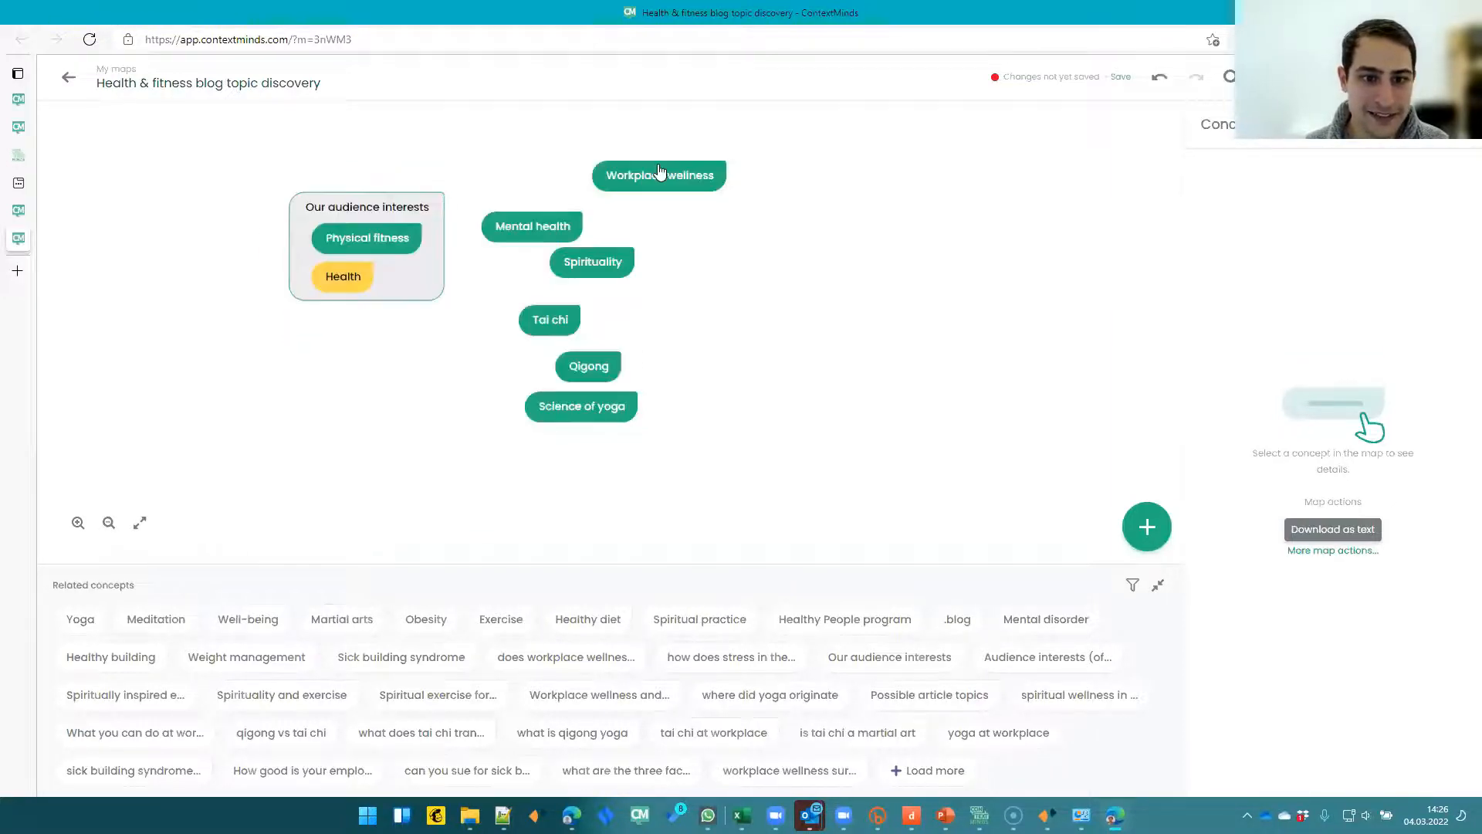
- Link Workplace wellness to Mental health with the relation "important part is"
left_click(659, 172)
left_click(651, 141)
left_click(542, 221)
type("important part is")
key("Return")
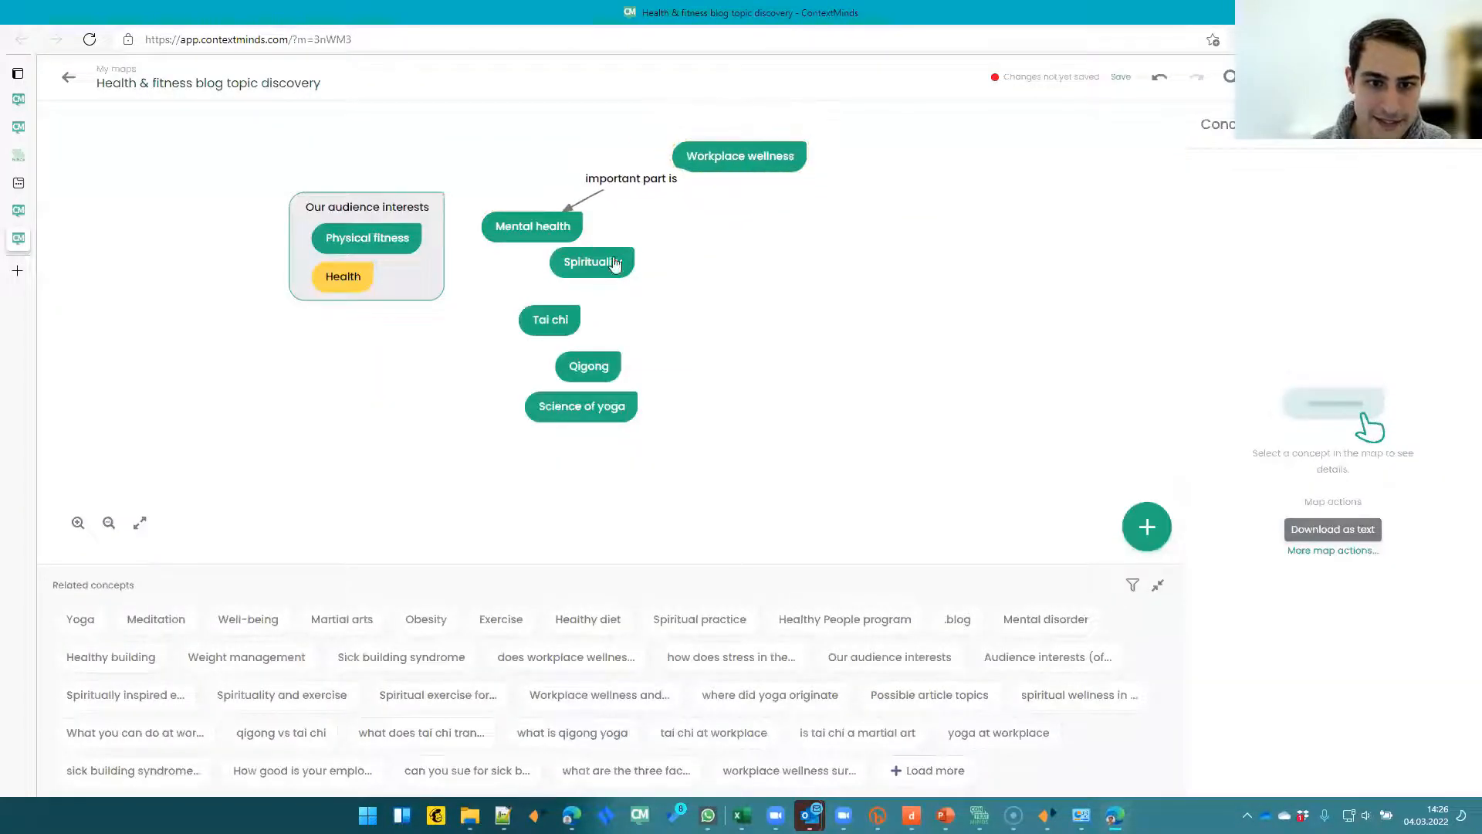
- Rearrange Spirituality, Workplace wellness and the "important part is" label around Mental health
left_click_drag(616, 265, 717, 273)
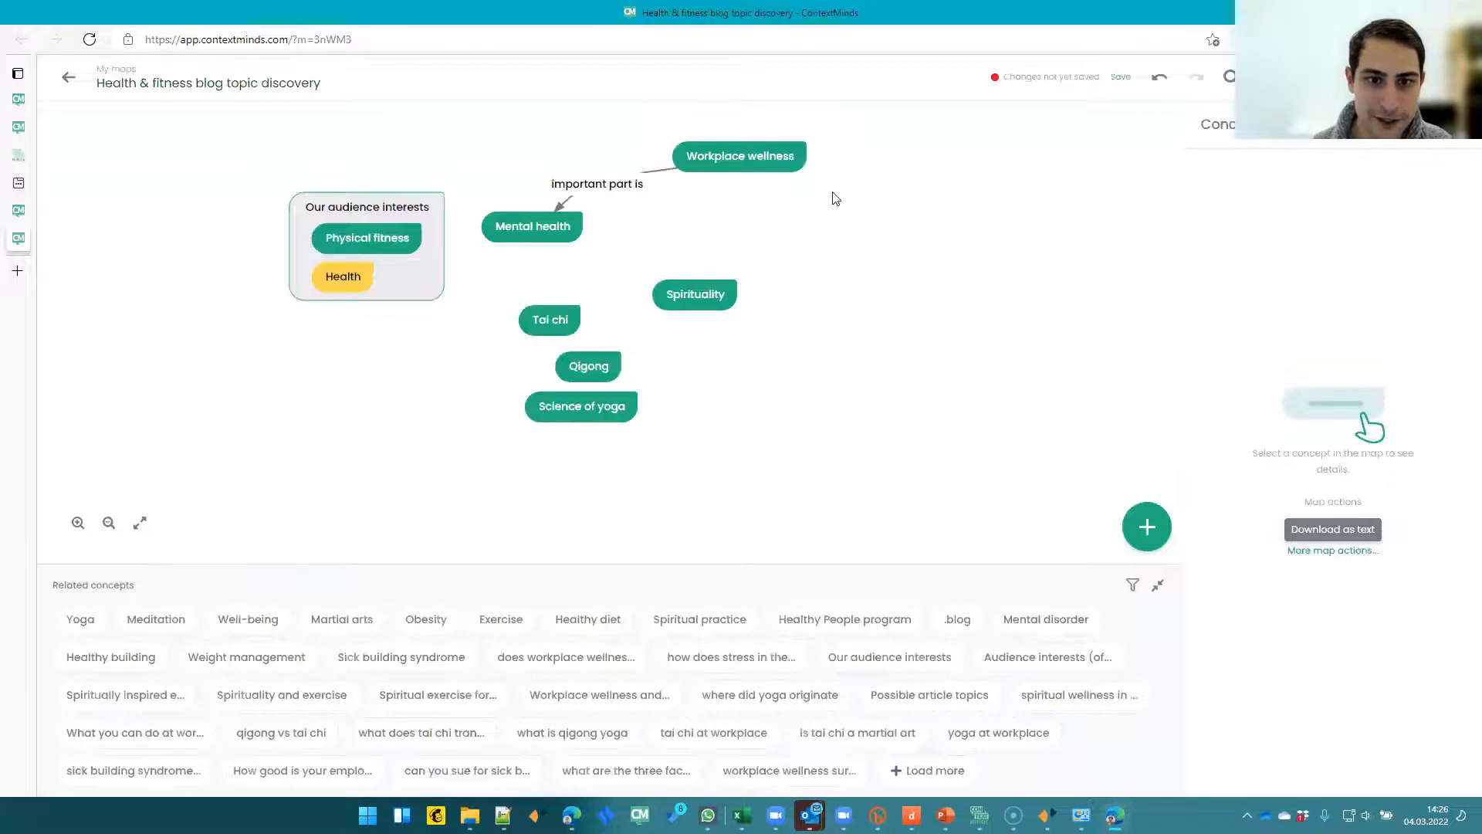
left_click_drag(737, 162, 723, 158)
left_click_drag(626, 179, 613, 189)
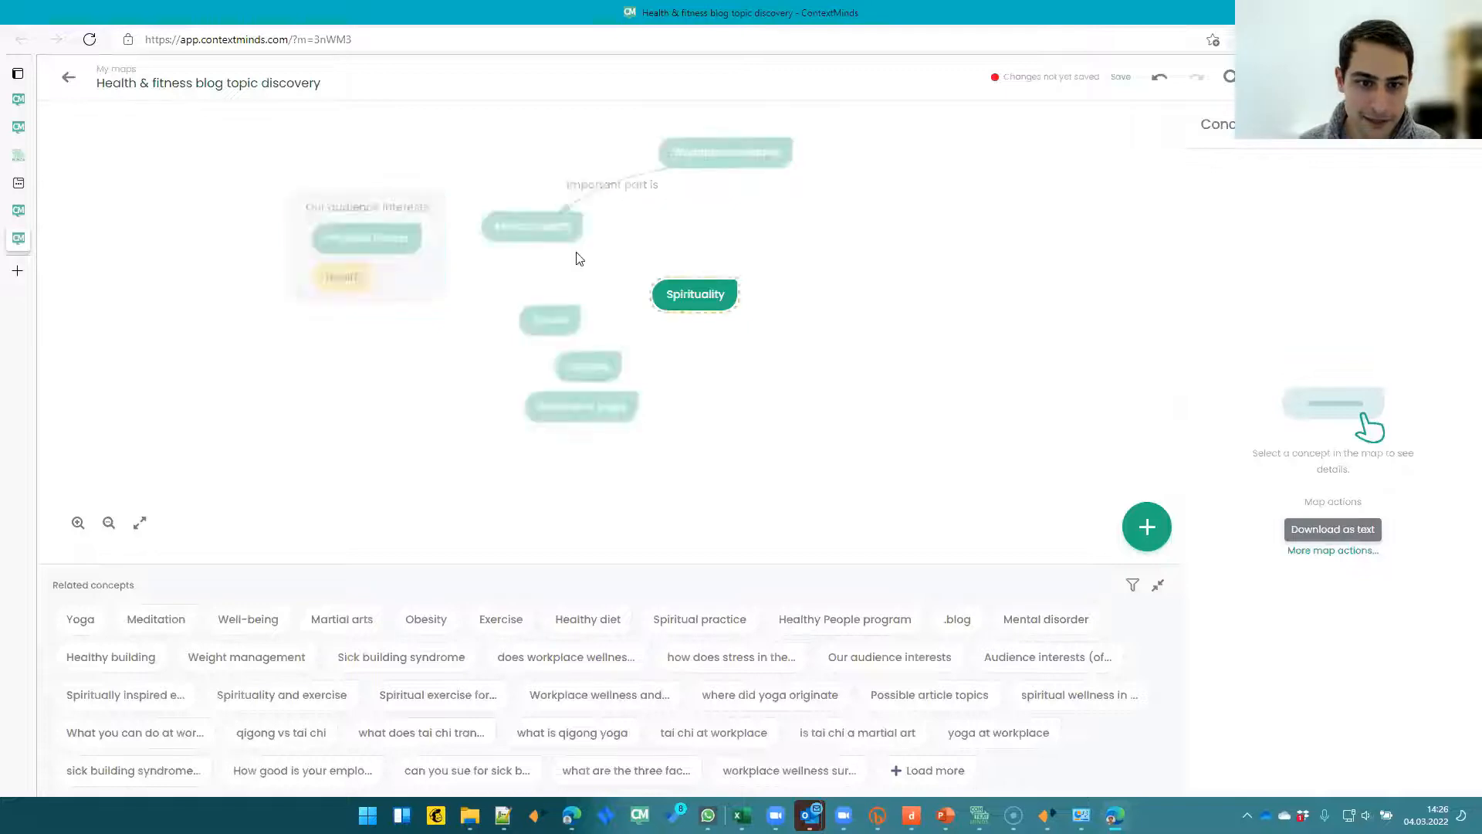
left_click_drag(675, 295, 645, 306)
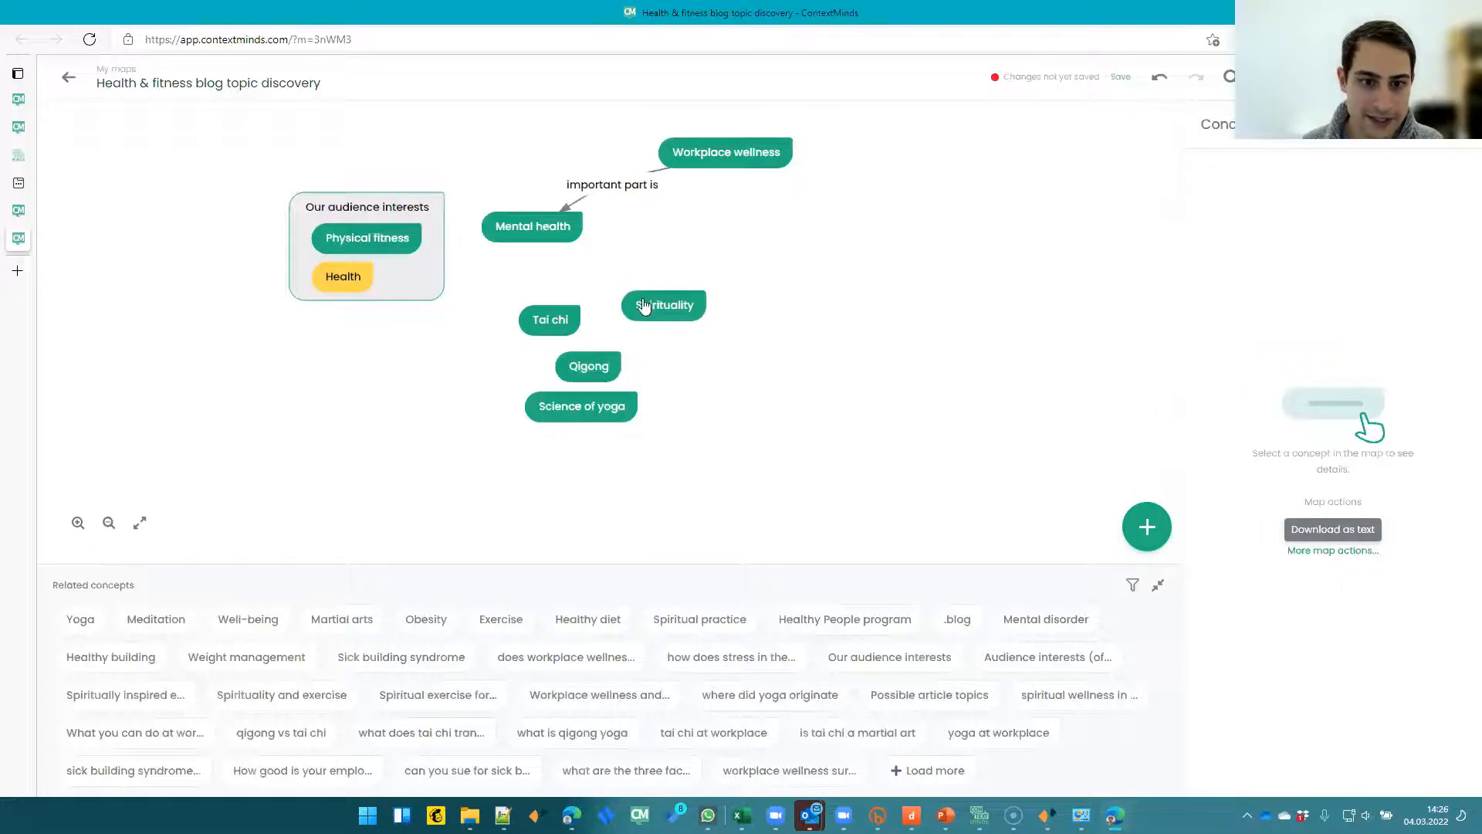
- Link Spirituality to Mental health with the relation "may improve"
left_click(646, 305)
left_click(647, 263)
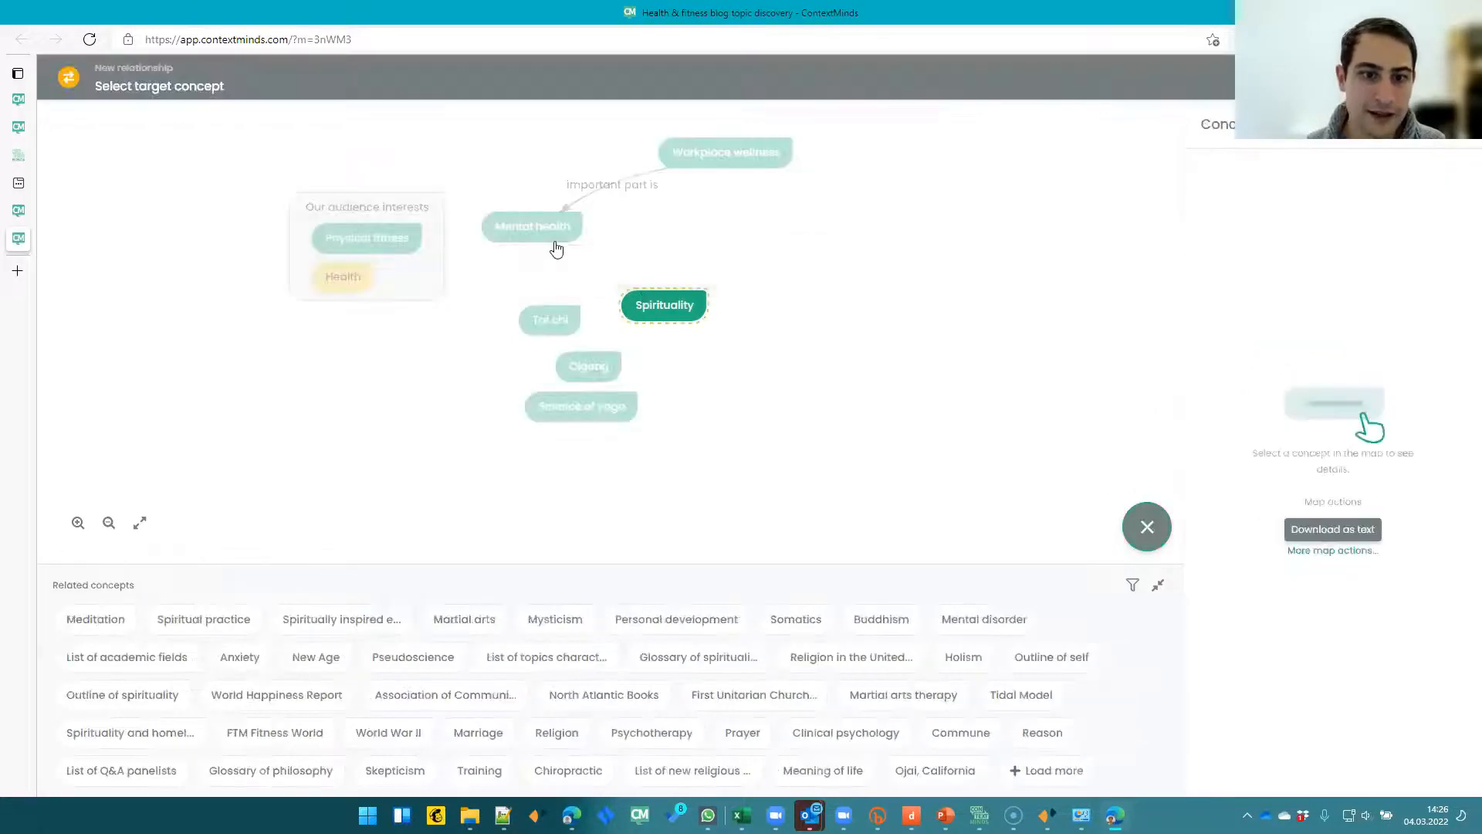
left_click(555, 243)
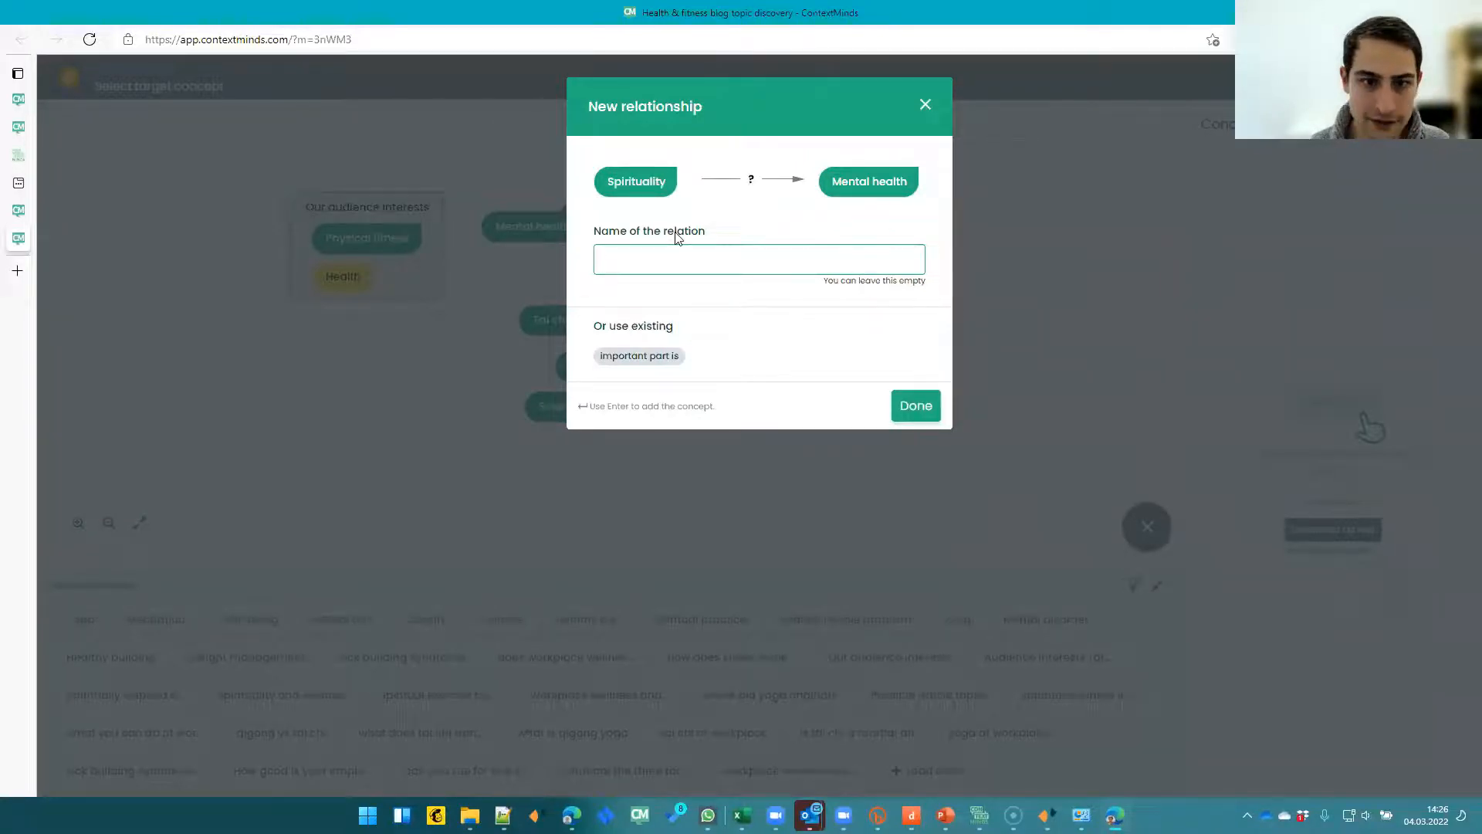
type("may improve")
key("Return")
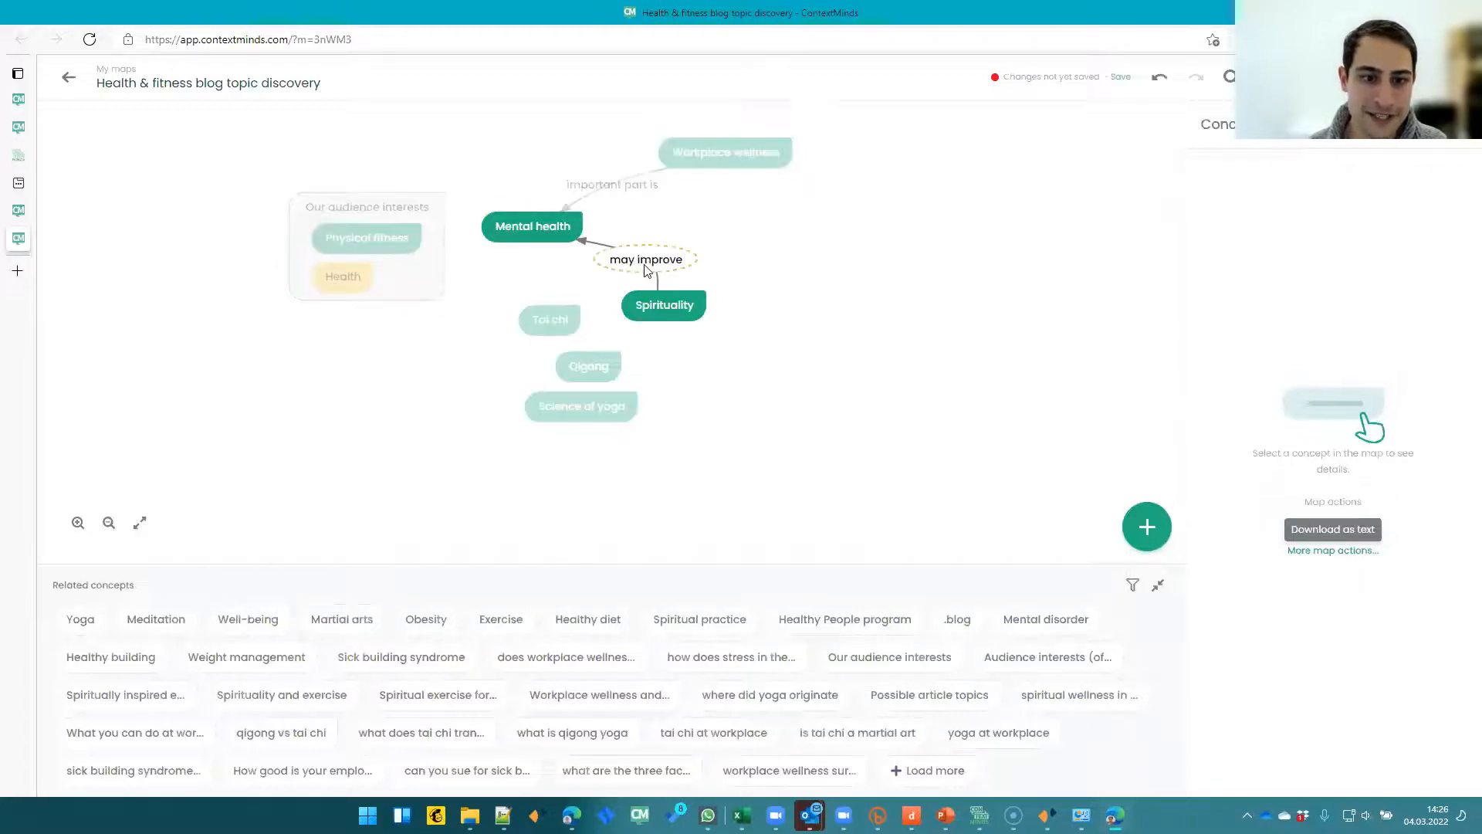
- Show the web suggestions for Spirituality and browse the suggested notes
left_click(662, 304)
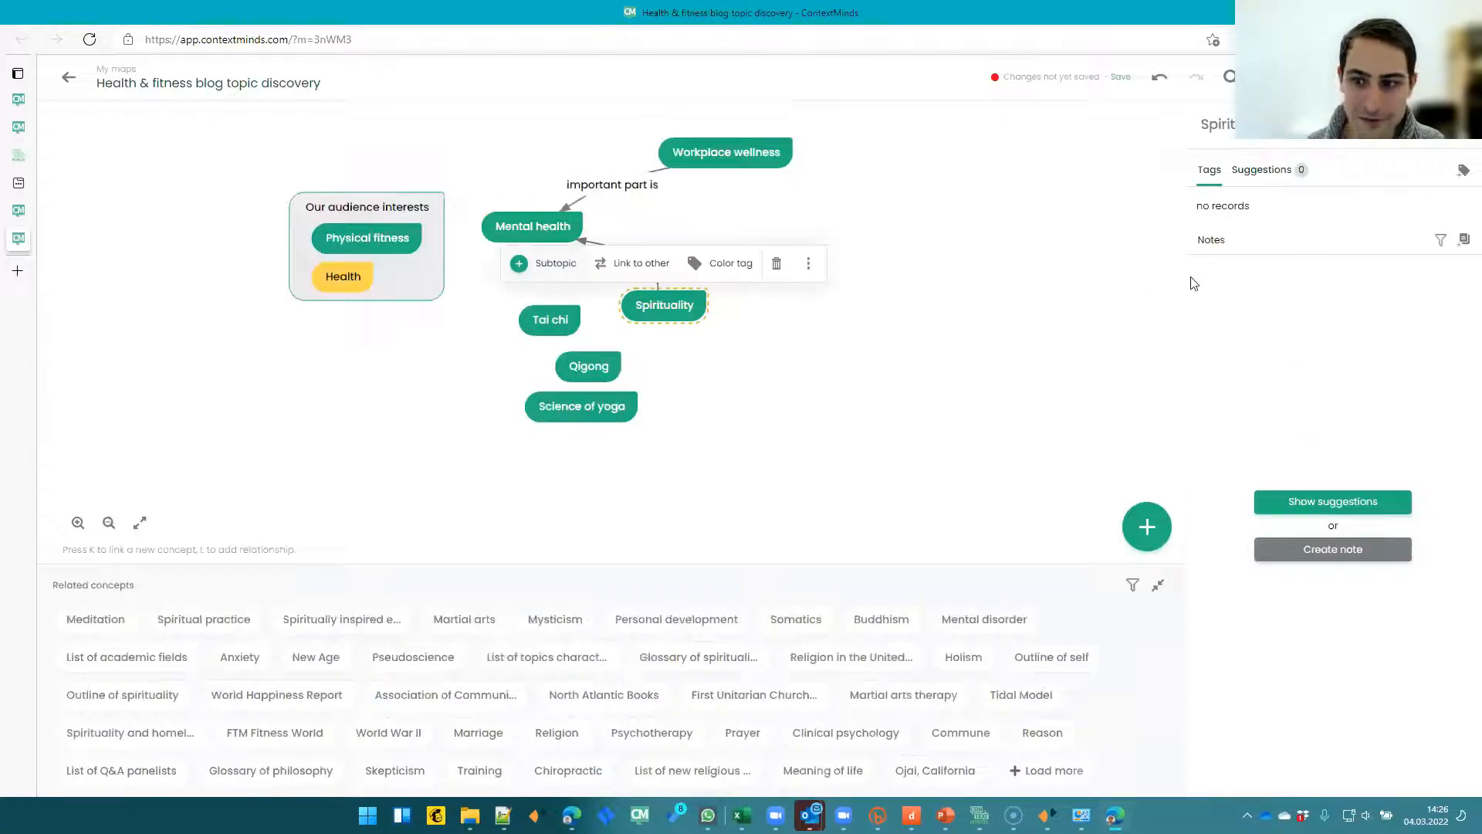
left_click(1332, 501)
scroll(1283, 457, "down", 5)
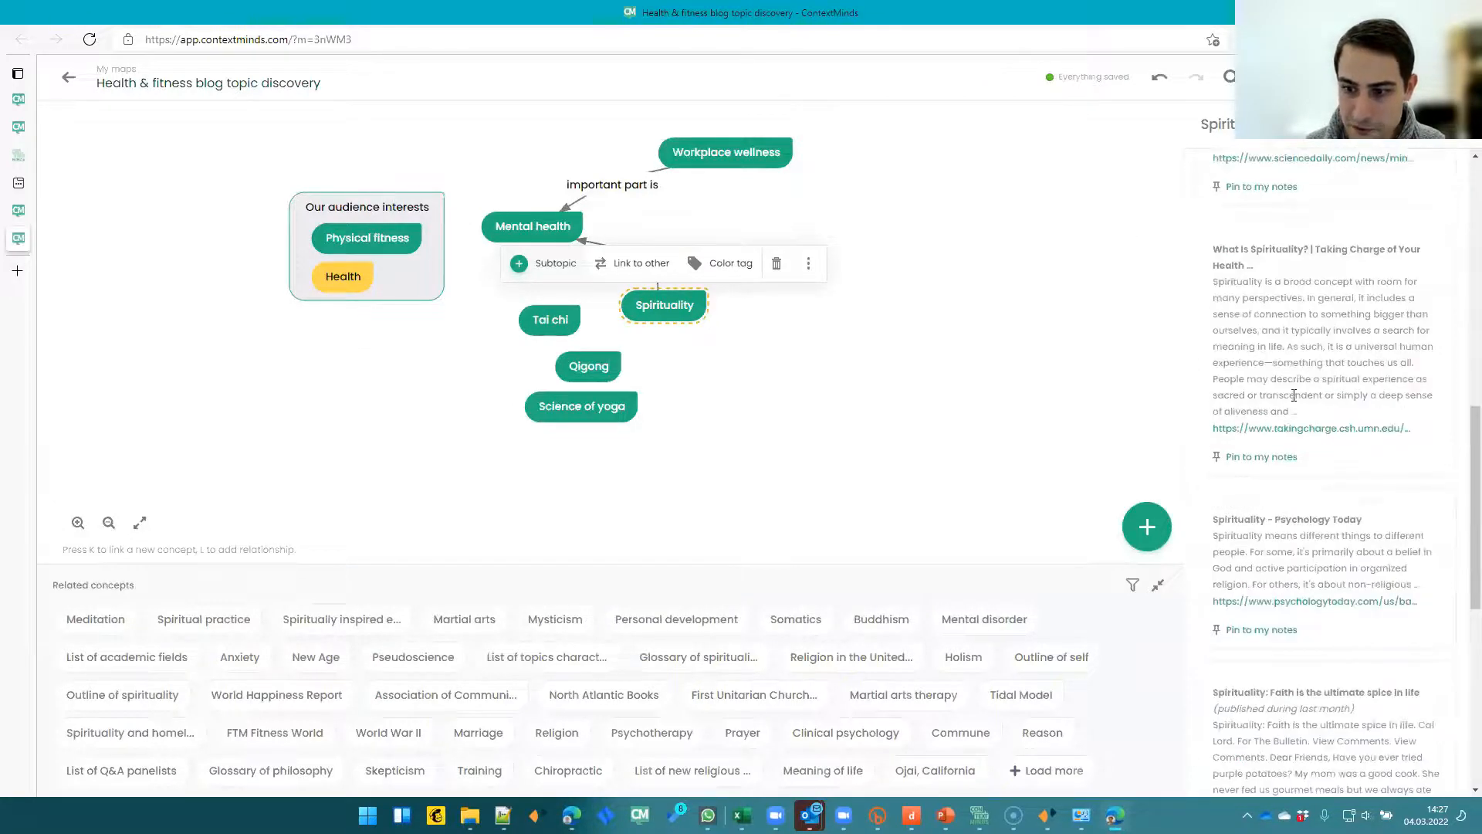
scroll(1294, 395, "down", 8)
scroll(1306, 294, "up", 10)
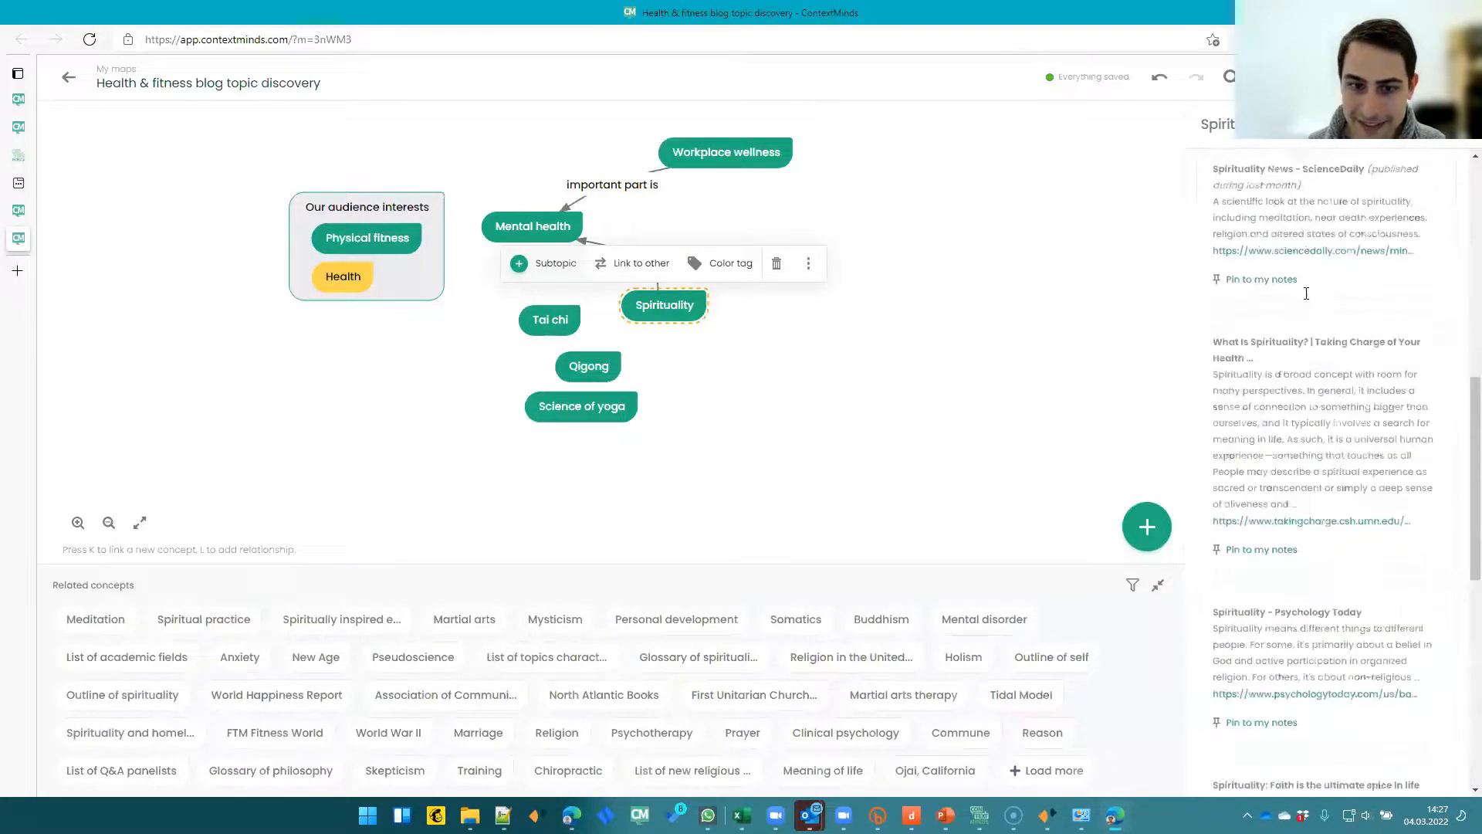
left_click(737, 347)
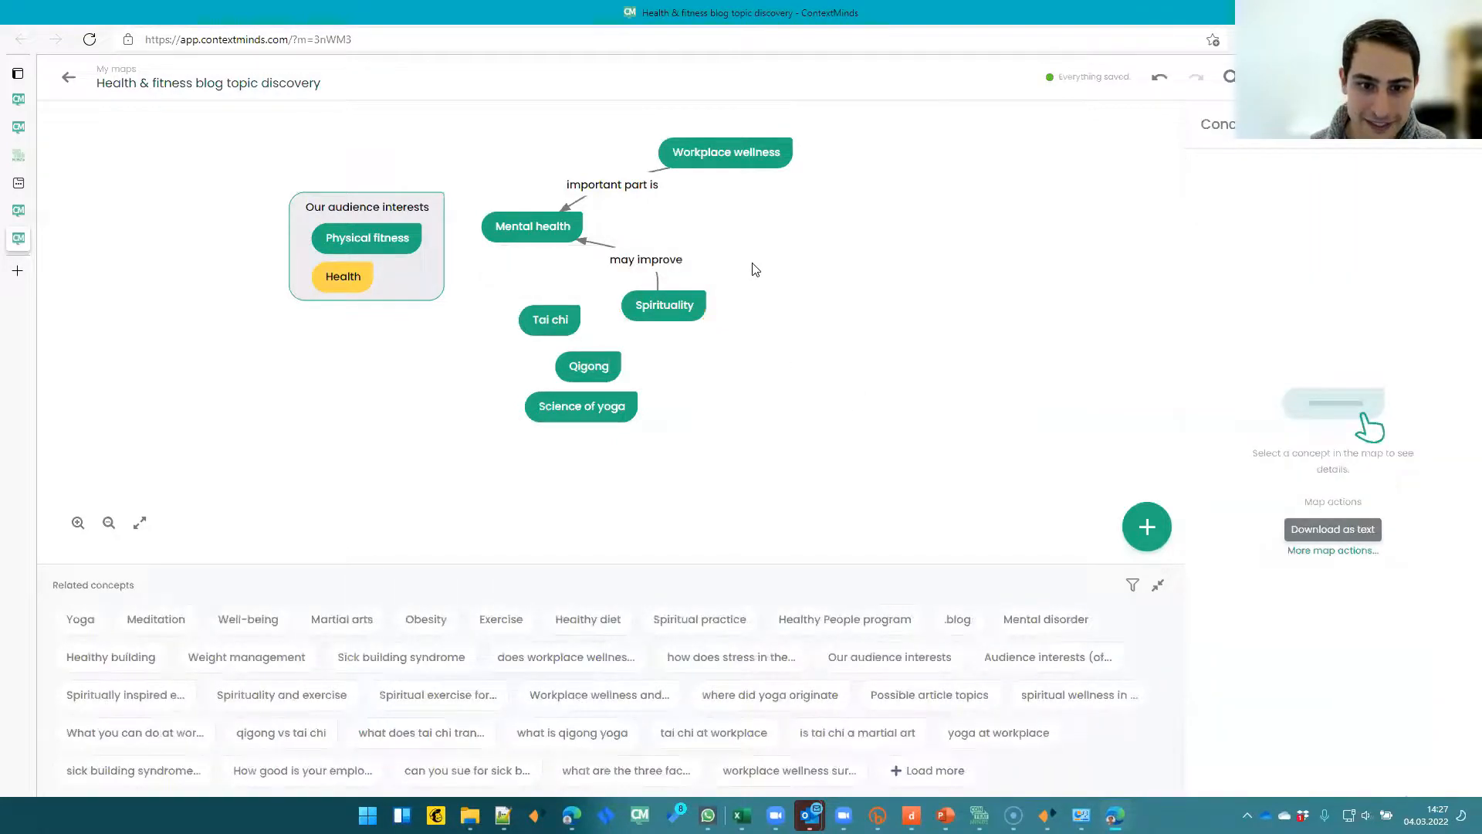
- Add a new concept "Spirituality improves mental health" to the right of Spirituality
double_click(755, 269)
type("Mayb")
key("BackSpace")
key("BackSpace")
key("BackSpace")
key("BackSpace")
type("Spi")
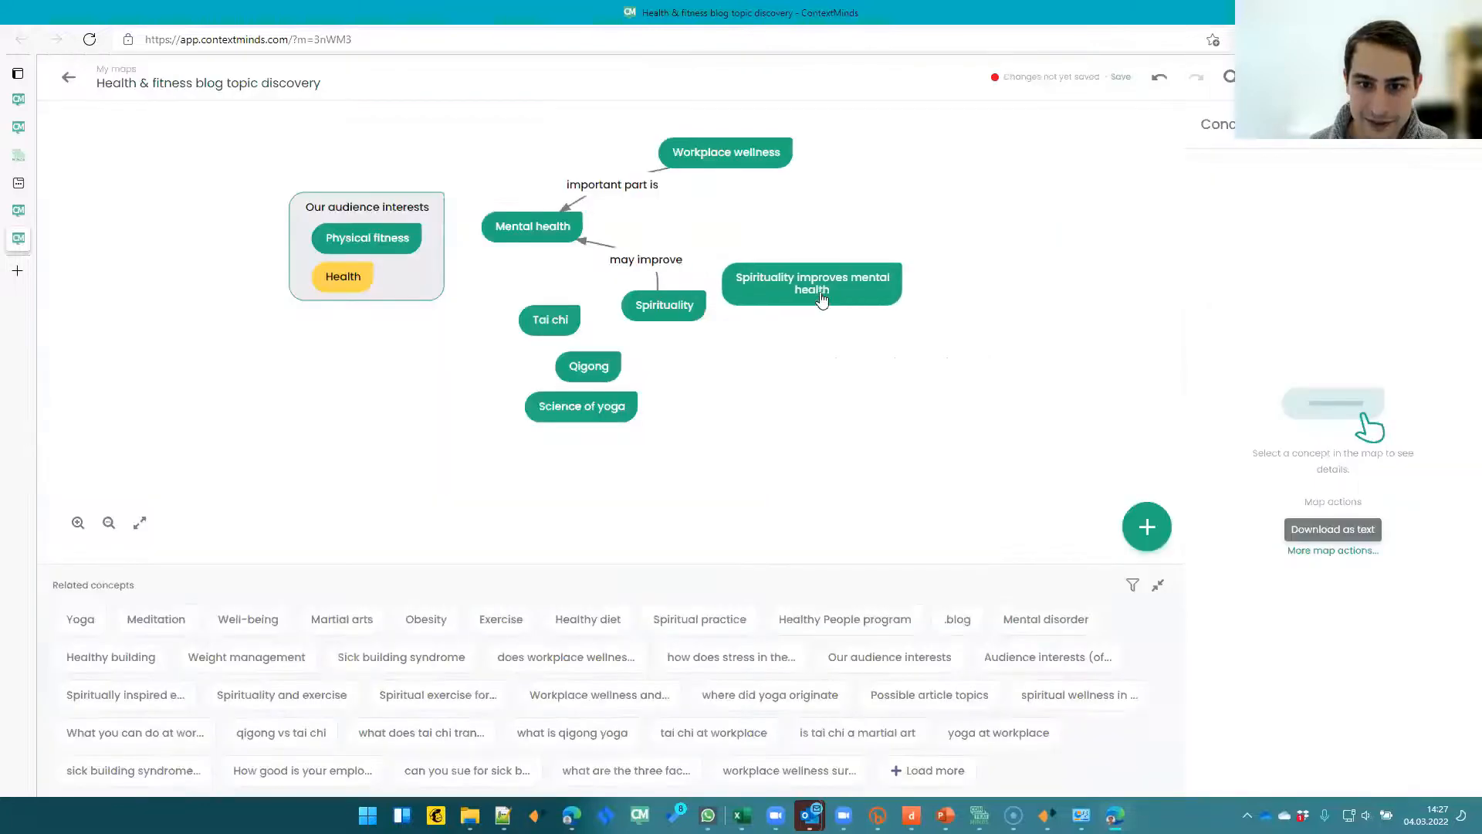
left_click(821, 300)
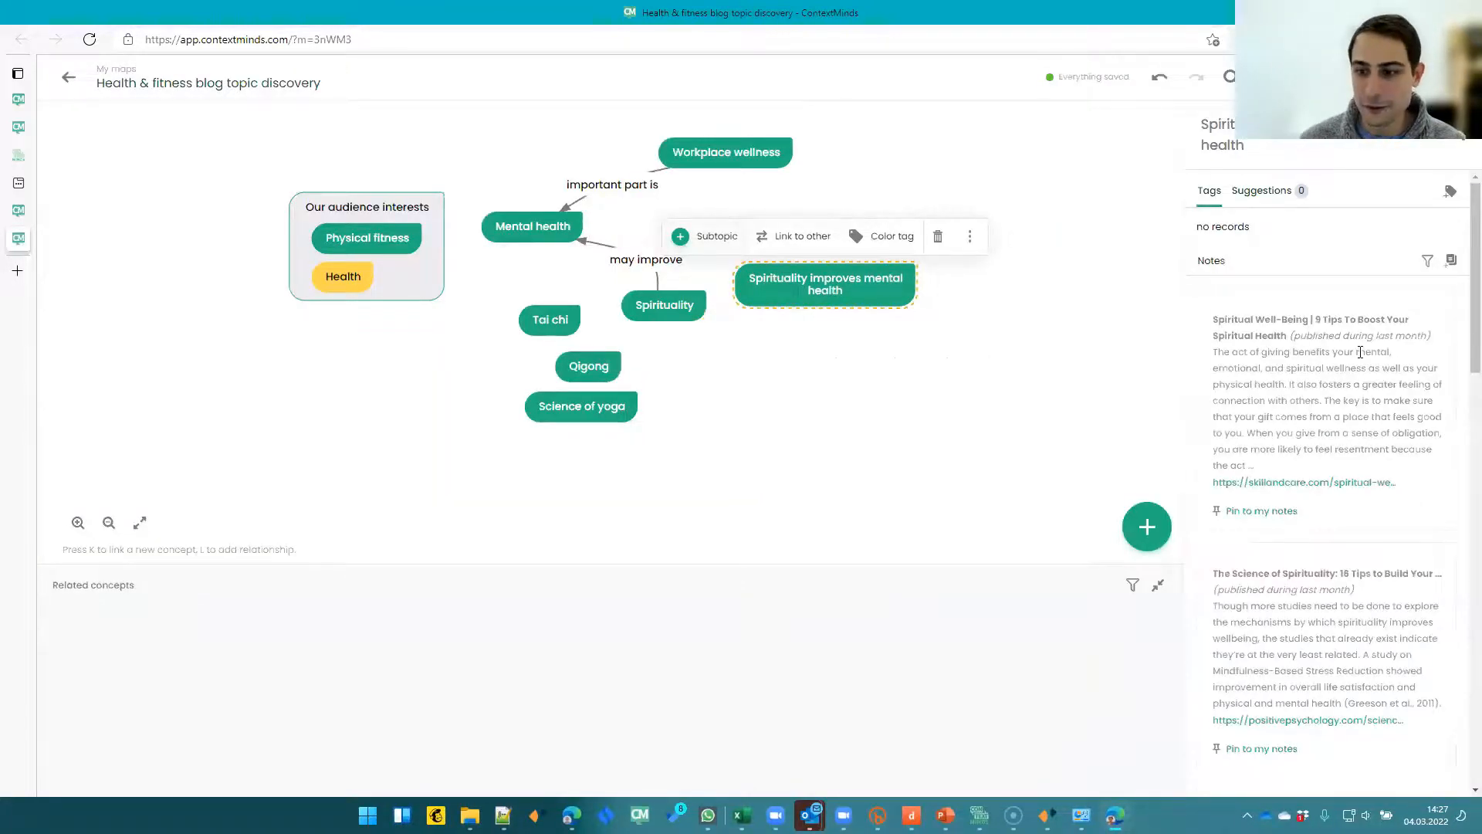
- Browse the suggested notes for the Spirituality improves mental health concept, loading more suggestions
scroll(1361, 352, "down", 3)
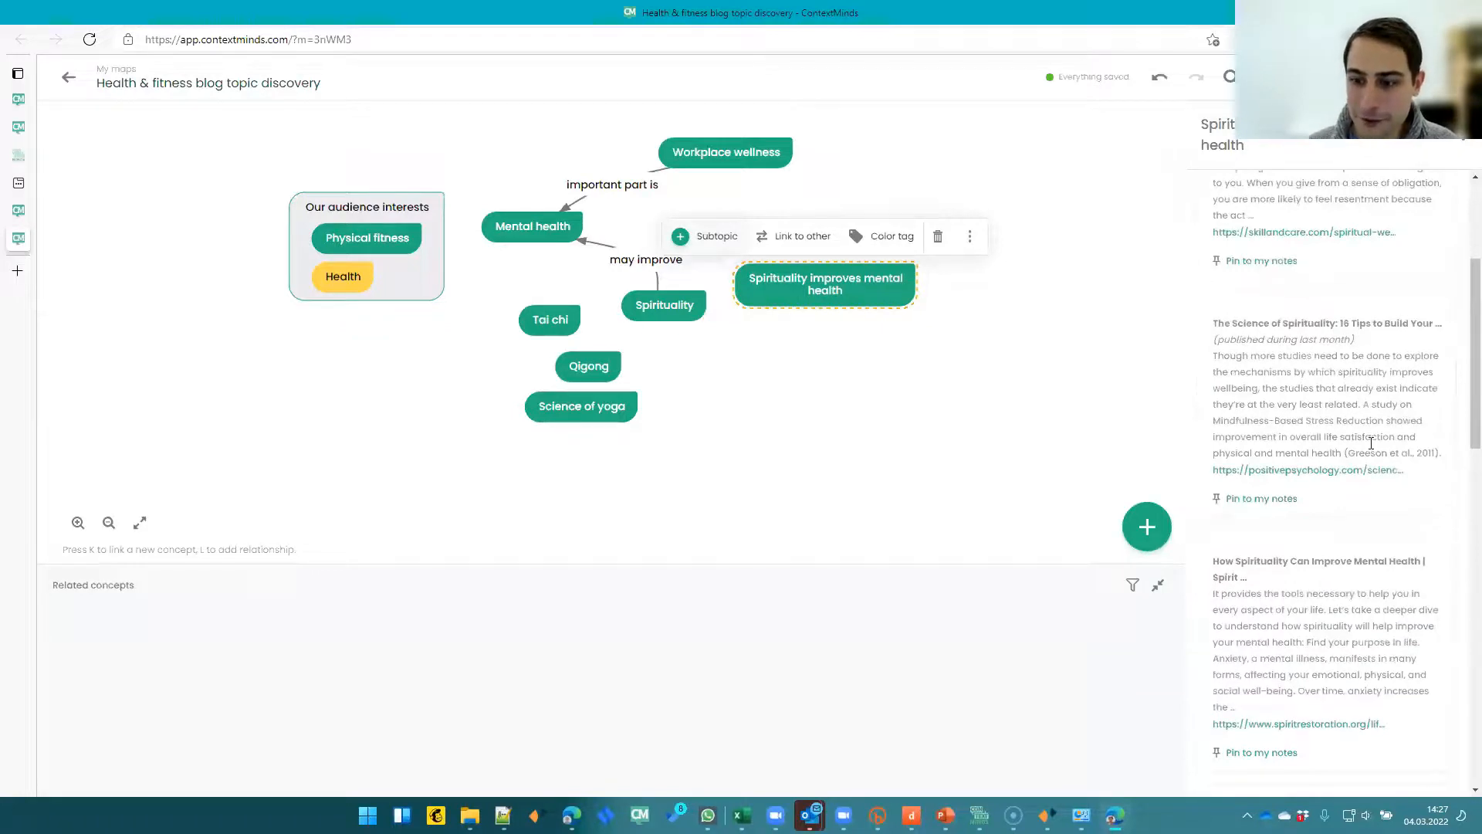
scroll(1371, 443, "down", 10)
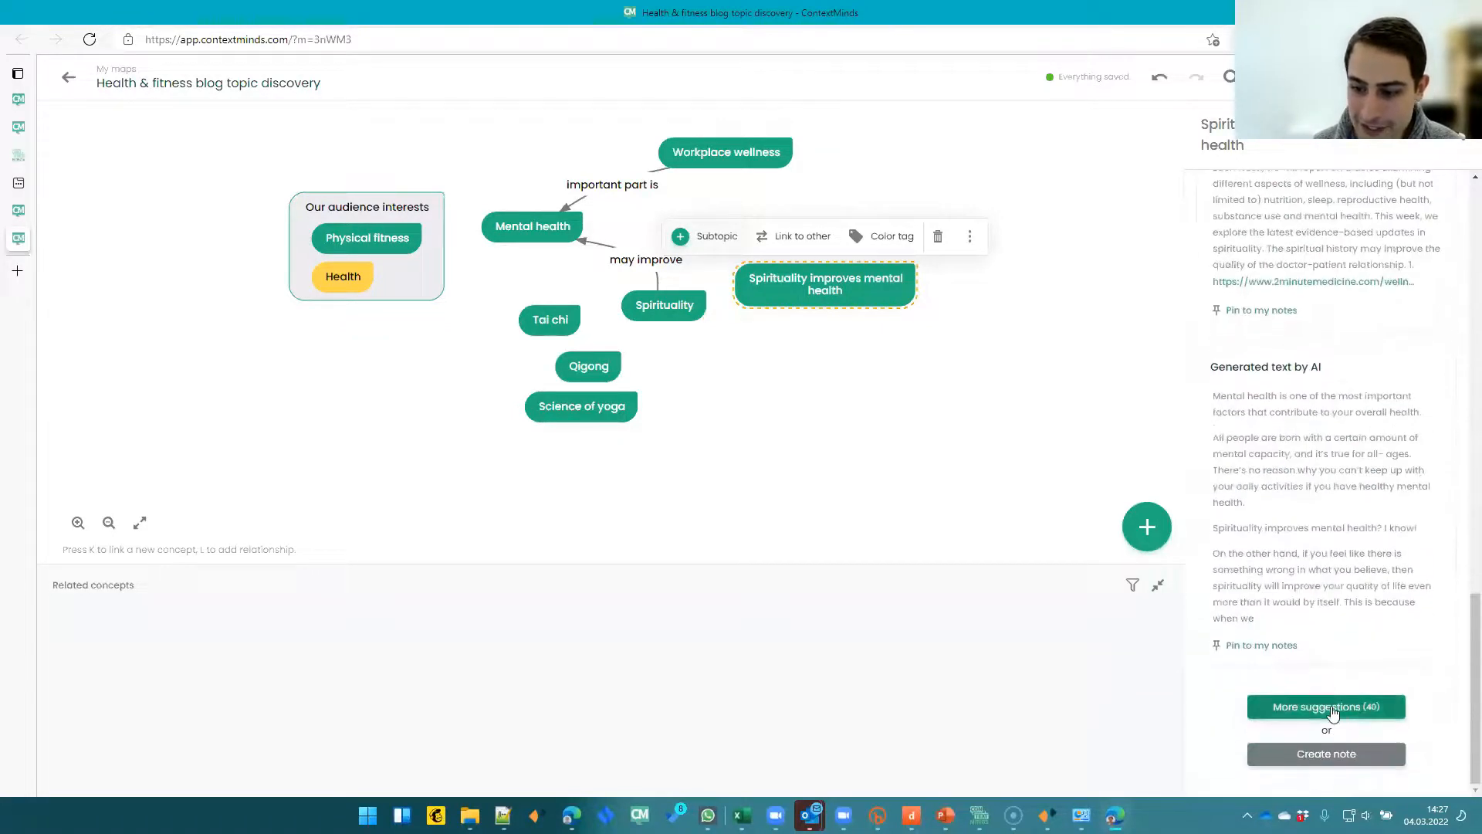
left_click(1325, 707)
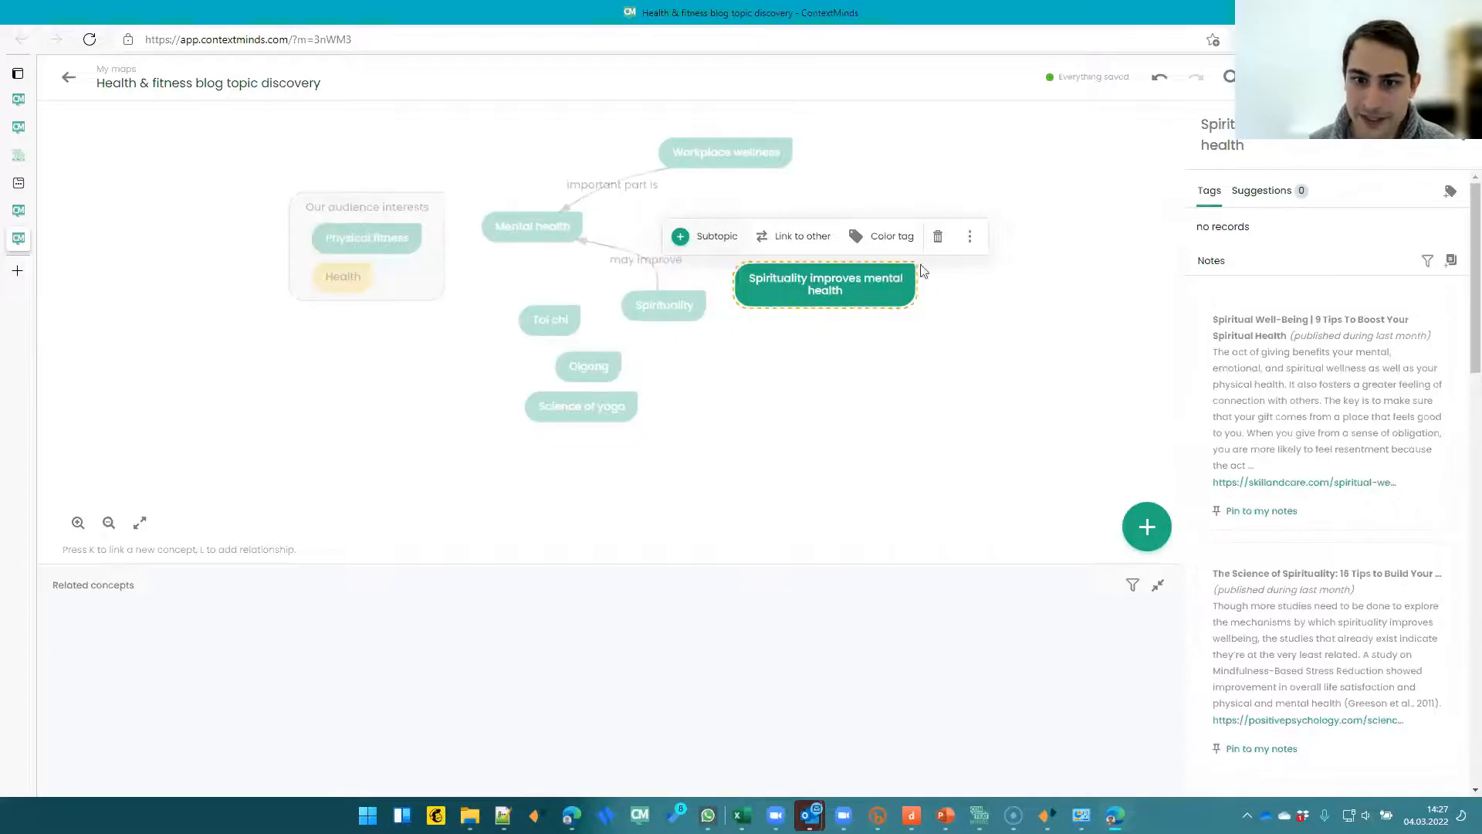
left_click_drag(1233, 353, 1298, 405)
scroll(1244, 389, "down", 3)
scroll(1312, 389, "down", 3)
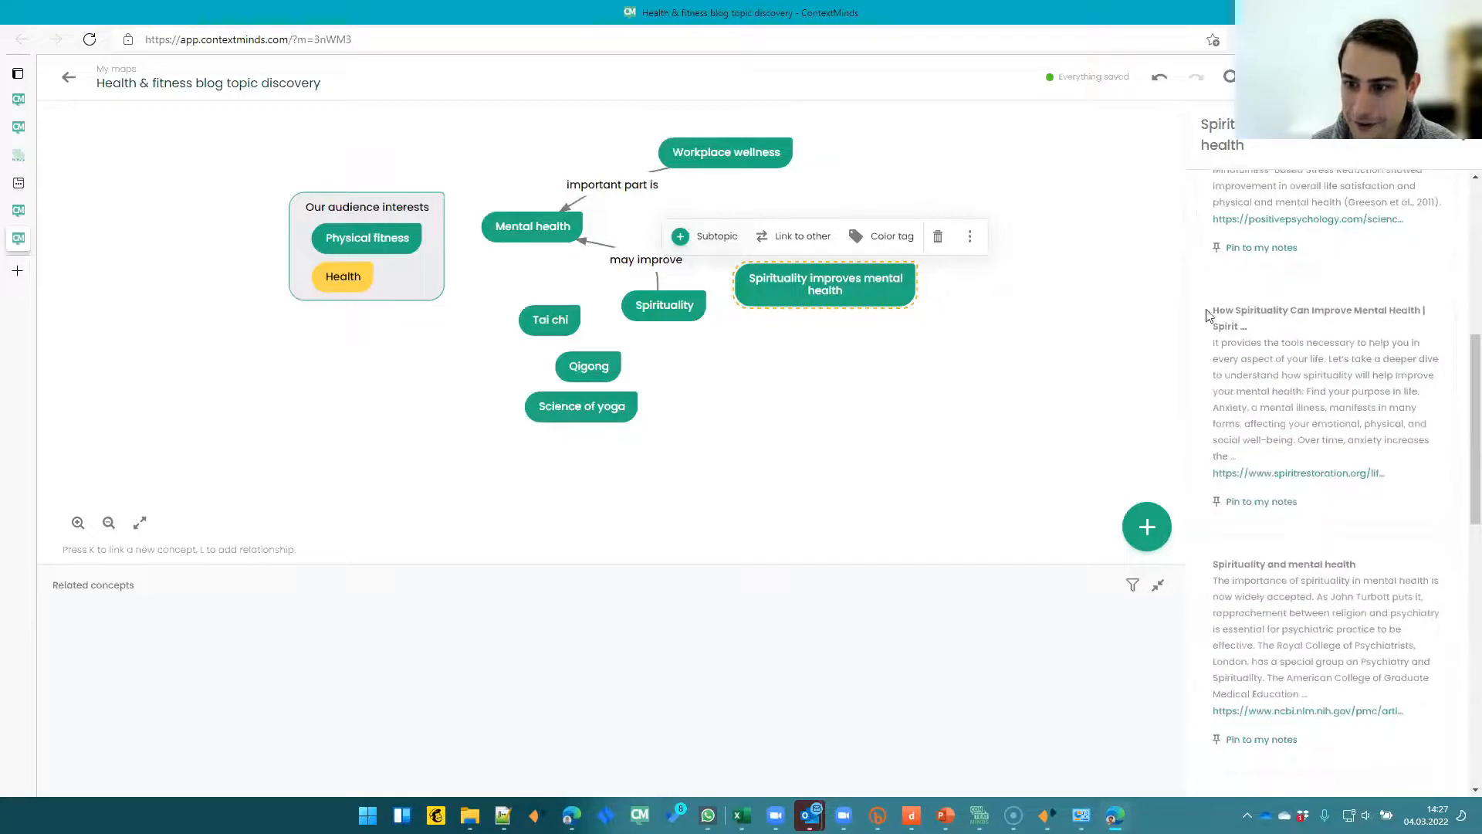
left_click_drag(1234, 311, 1414, 313)
- Move the new concept up and regroup Tai chi, Qigong and Science of yoga below Spirituality
left_click_drag(784, 303, 742, 263)
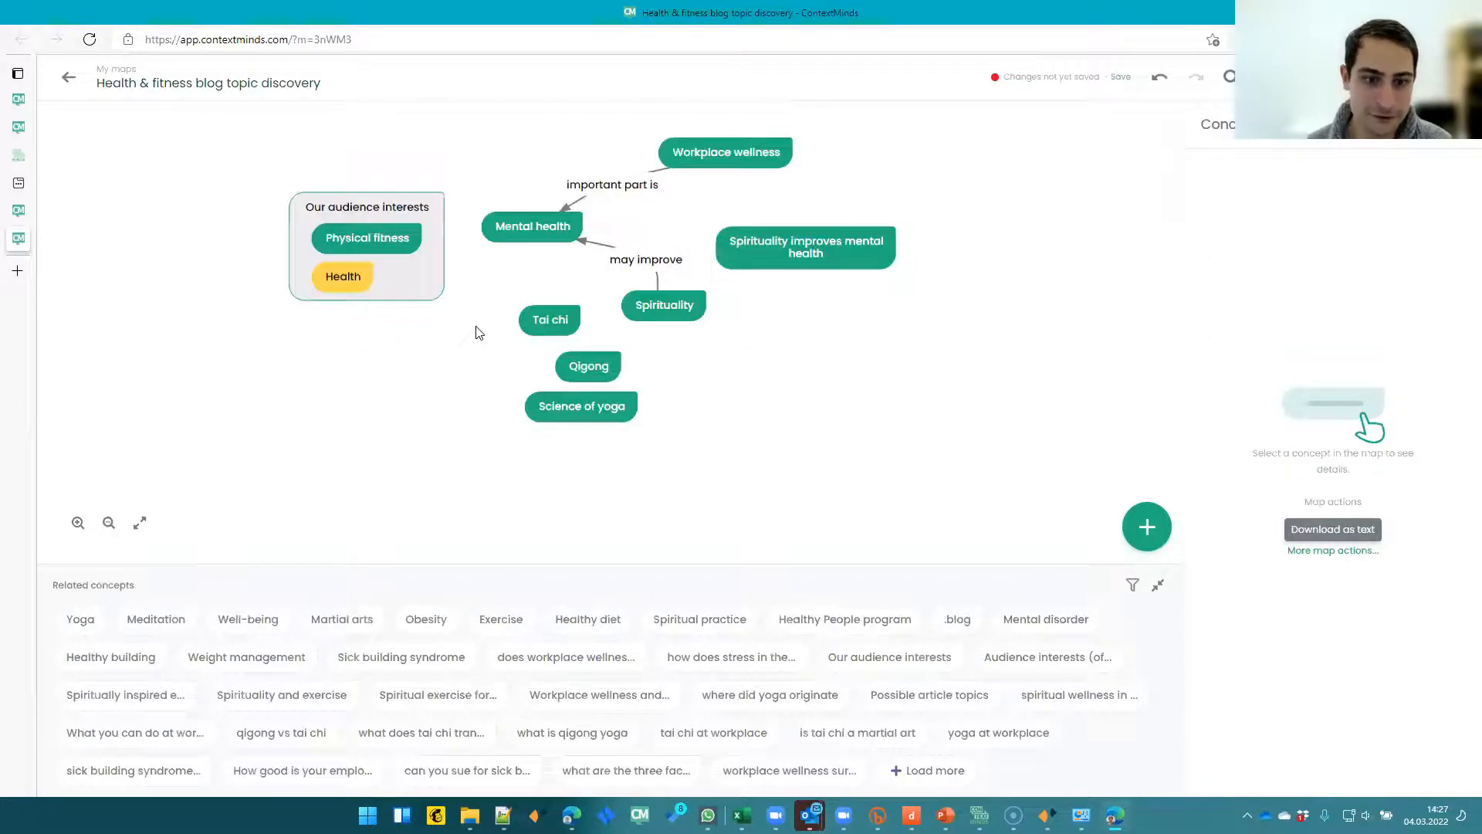
left_click_drag(613, 411, 663, 441)
left_click_drag(568, 379, 755, 452)
left_click_drag(562, 327, 801, 407)
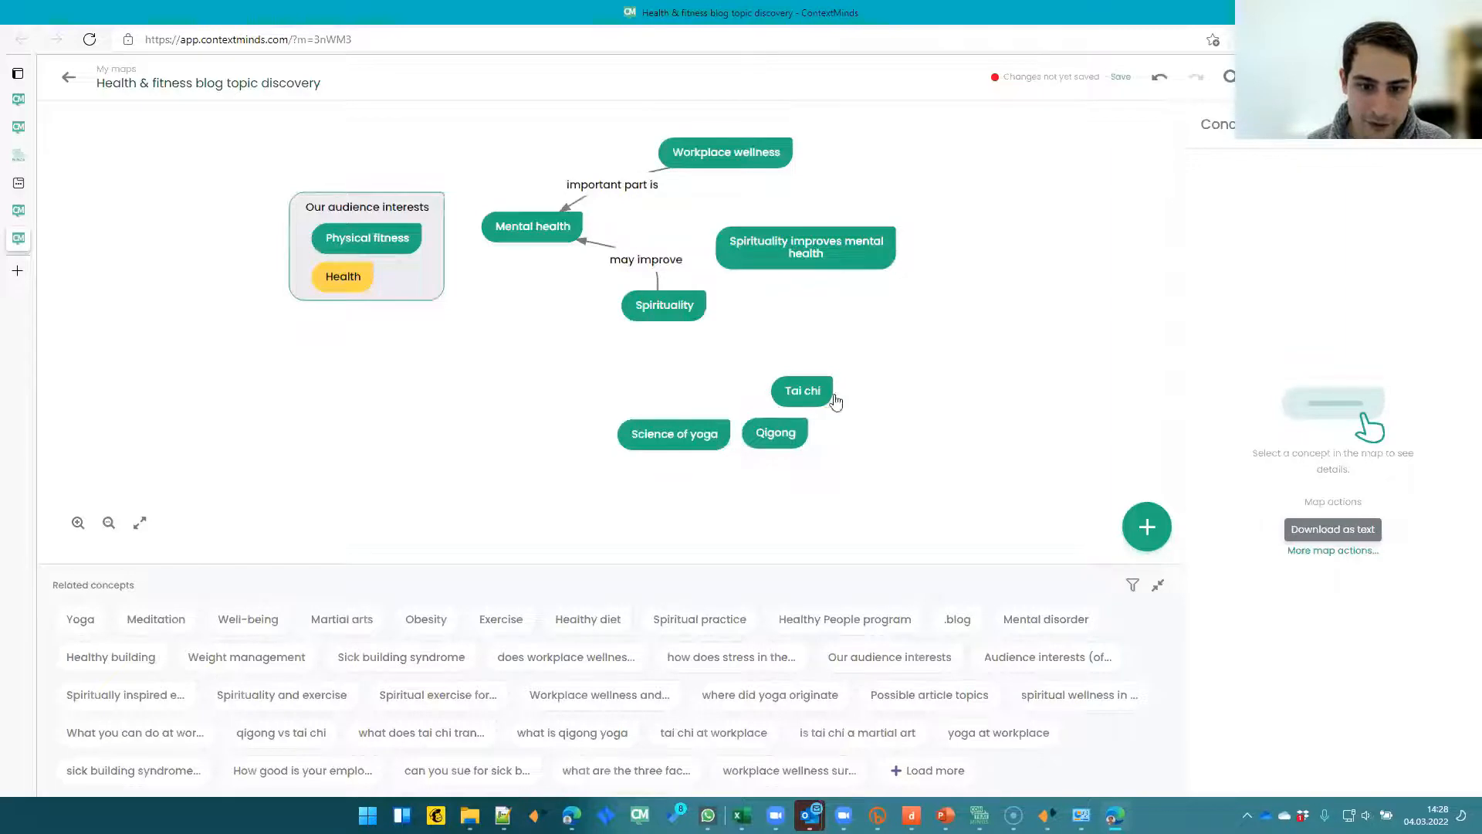
left_click_drag(835, 401, 762, 404)
- Replace Science of yoga with Yoga from the related concepts, deleting Science of yoga from the map
left_click_drag(135, 611, 572, 407)
left_click(677, 437)
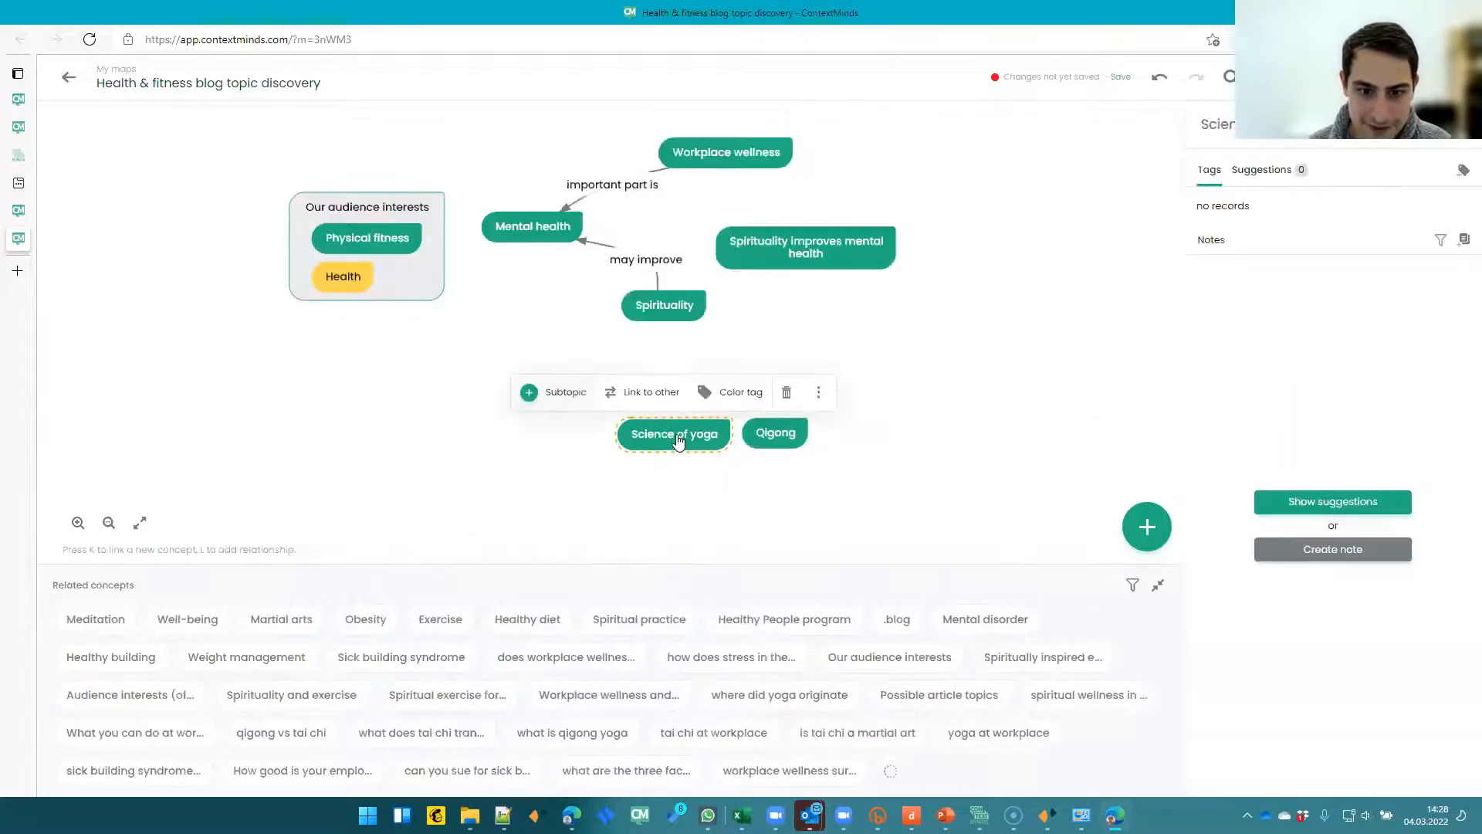
left_click(787, 392)
left_click_drag(594, 401, 707, 447)
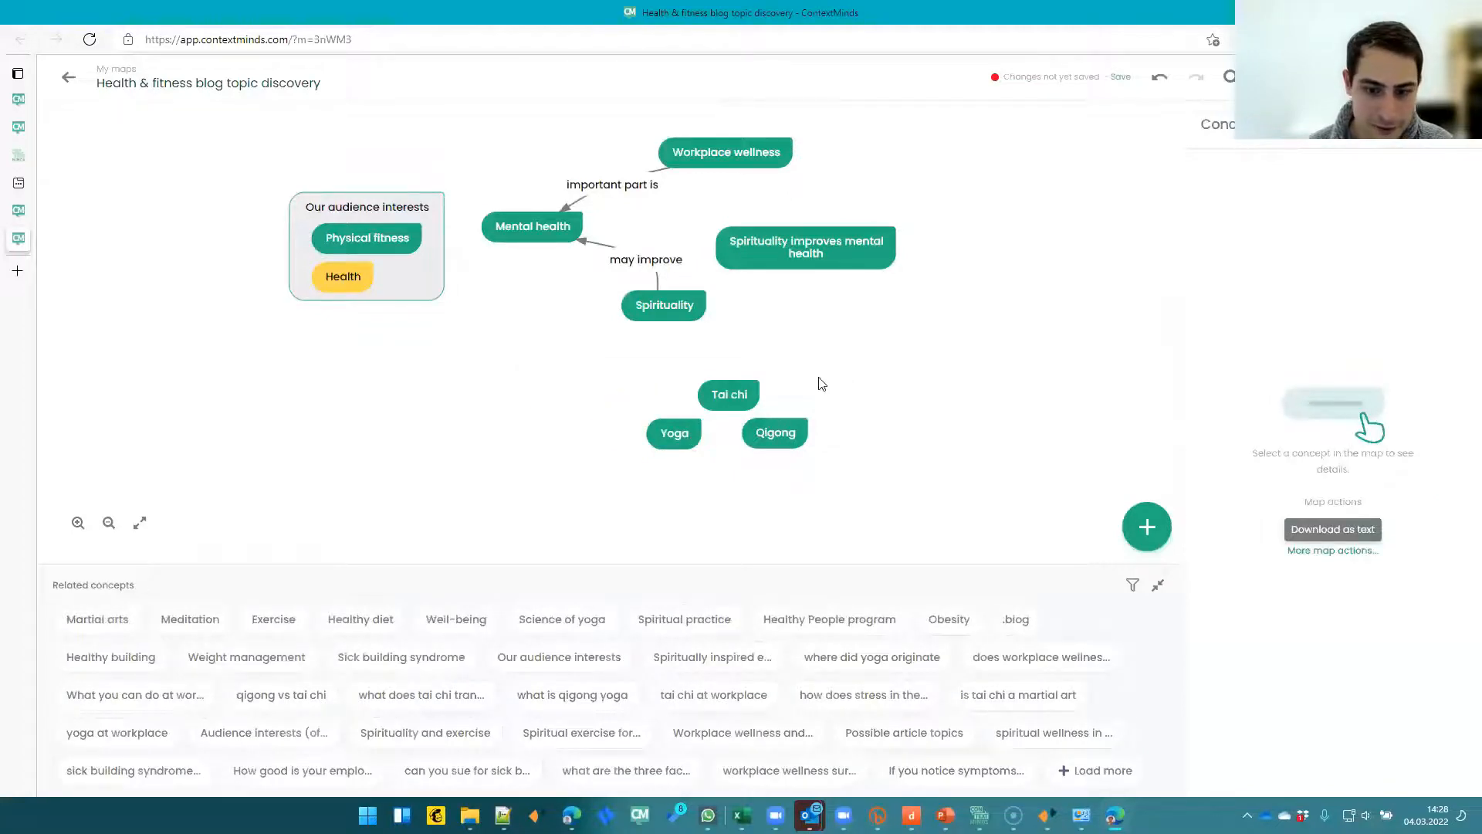
- Group Tai chi, Qigong and Yoga as "Spiritual Practices" linked to Spirituality with "help achieve"
double_click(821, 383)
type("Spiritual P")
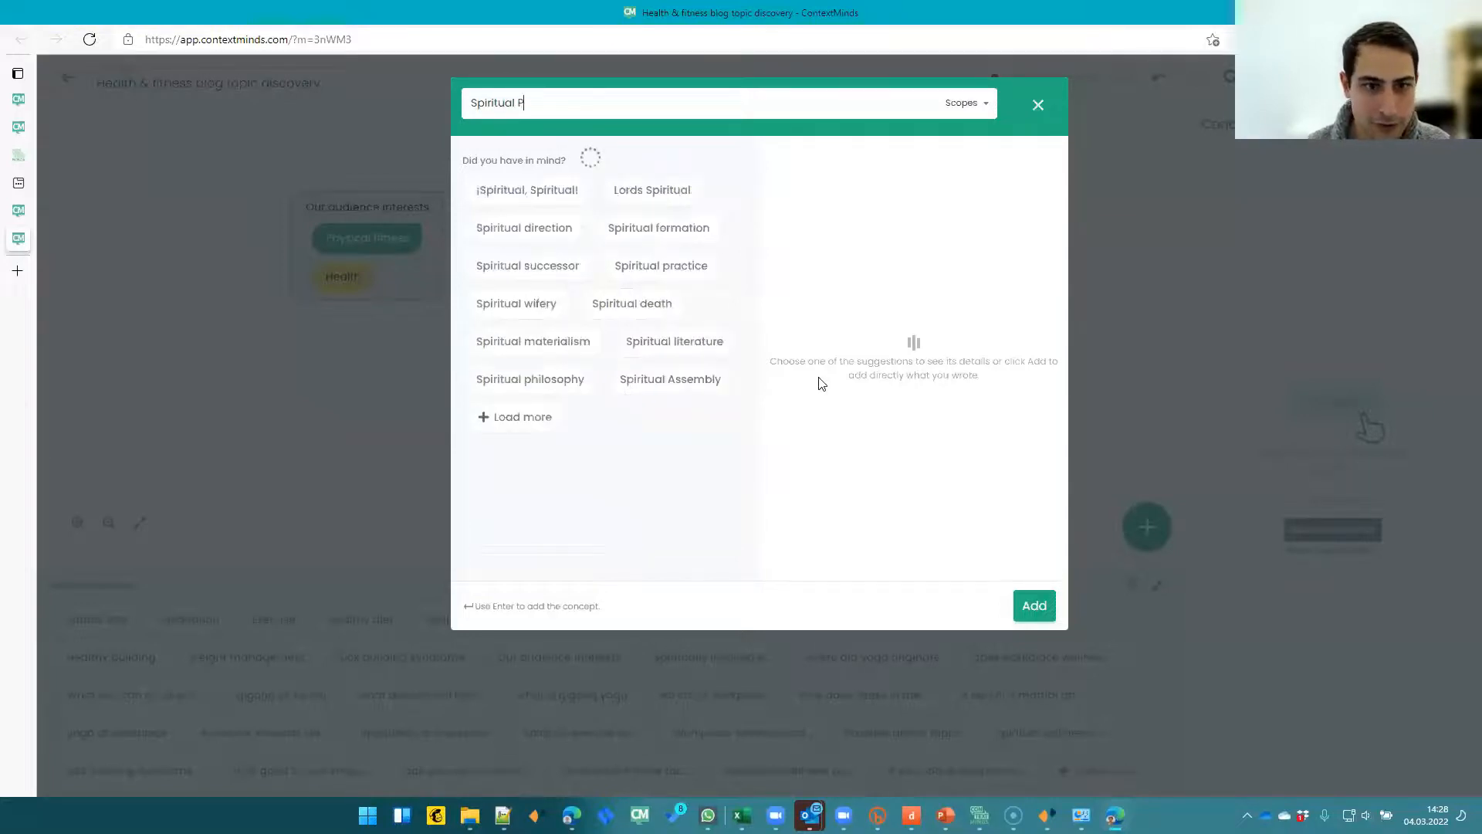
type("ractices")
key("Return")
type("help achieve")
key("Return")
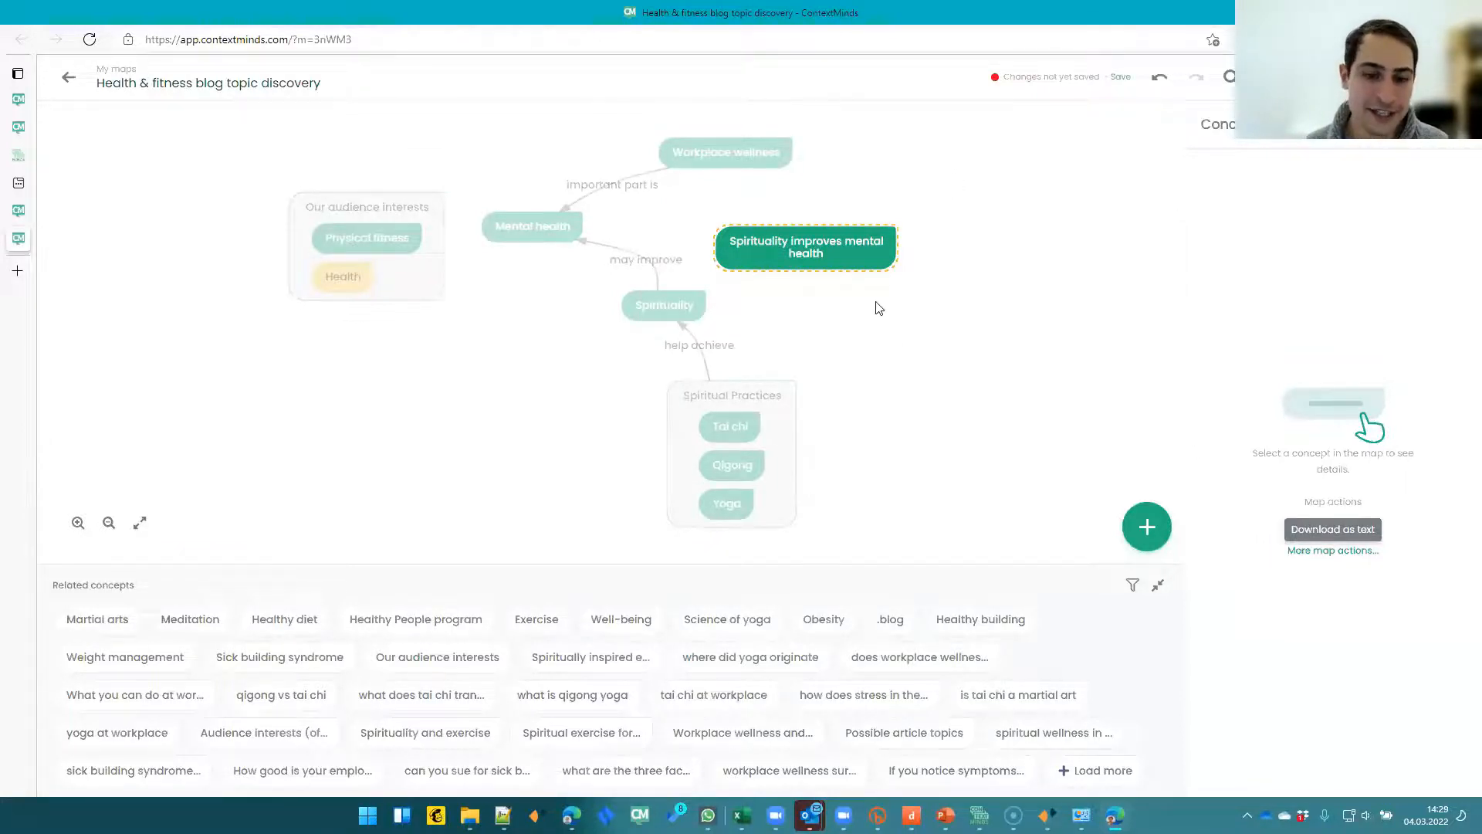
- Move the Spirituality improves mental health concept further to the right of Spirituality
mouse_move(690, 349)
left_mouse_down()
mouse_move(721, 353)
mouse_move(691, 353)
left_mouse_up()
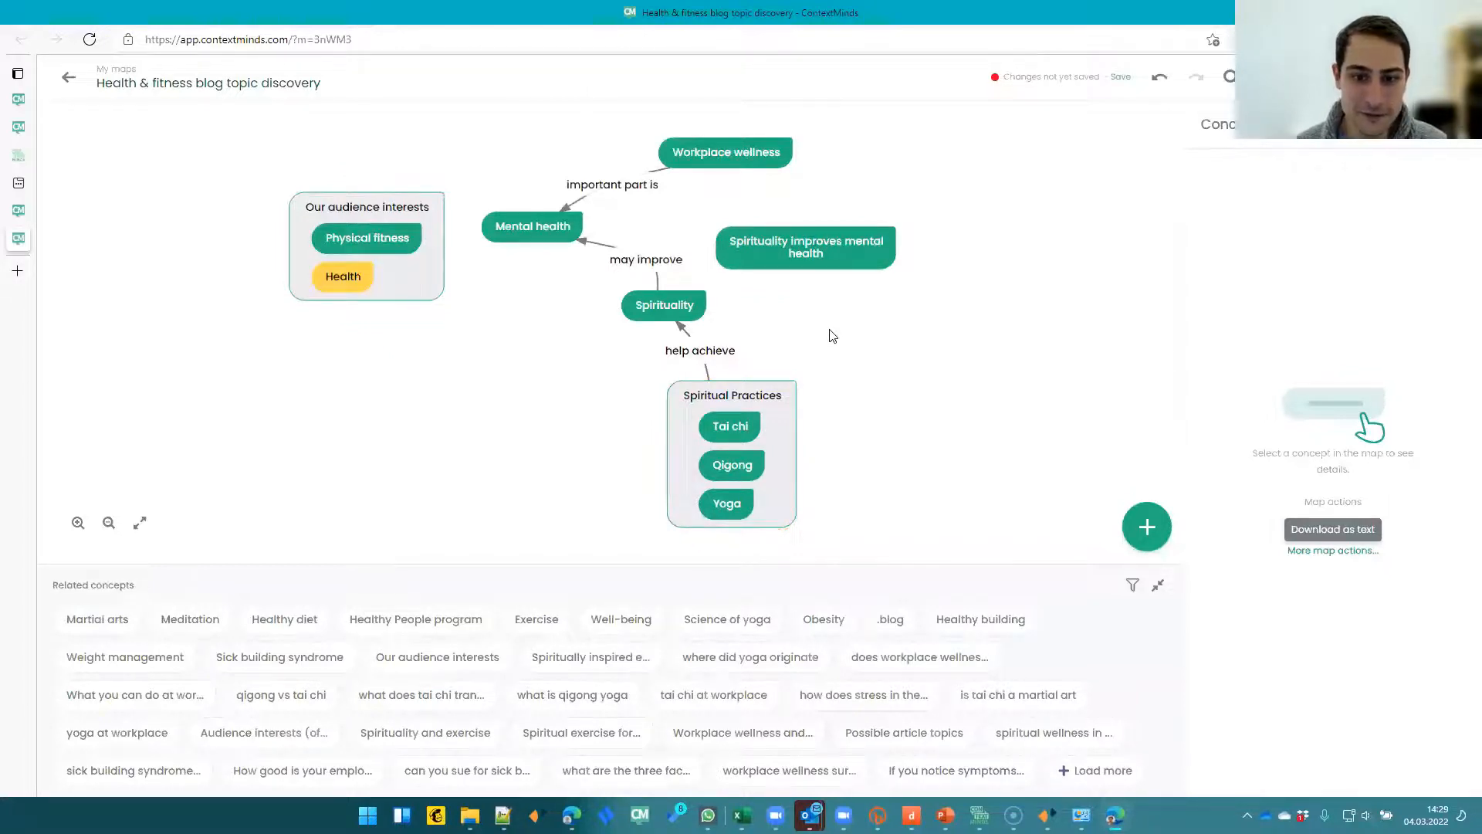
left_click_drag(759, 298, 764, 298)
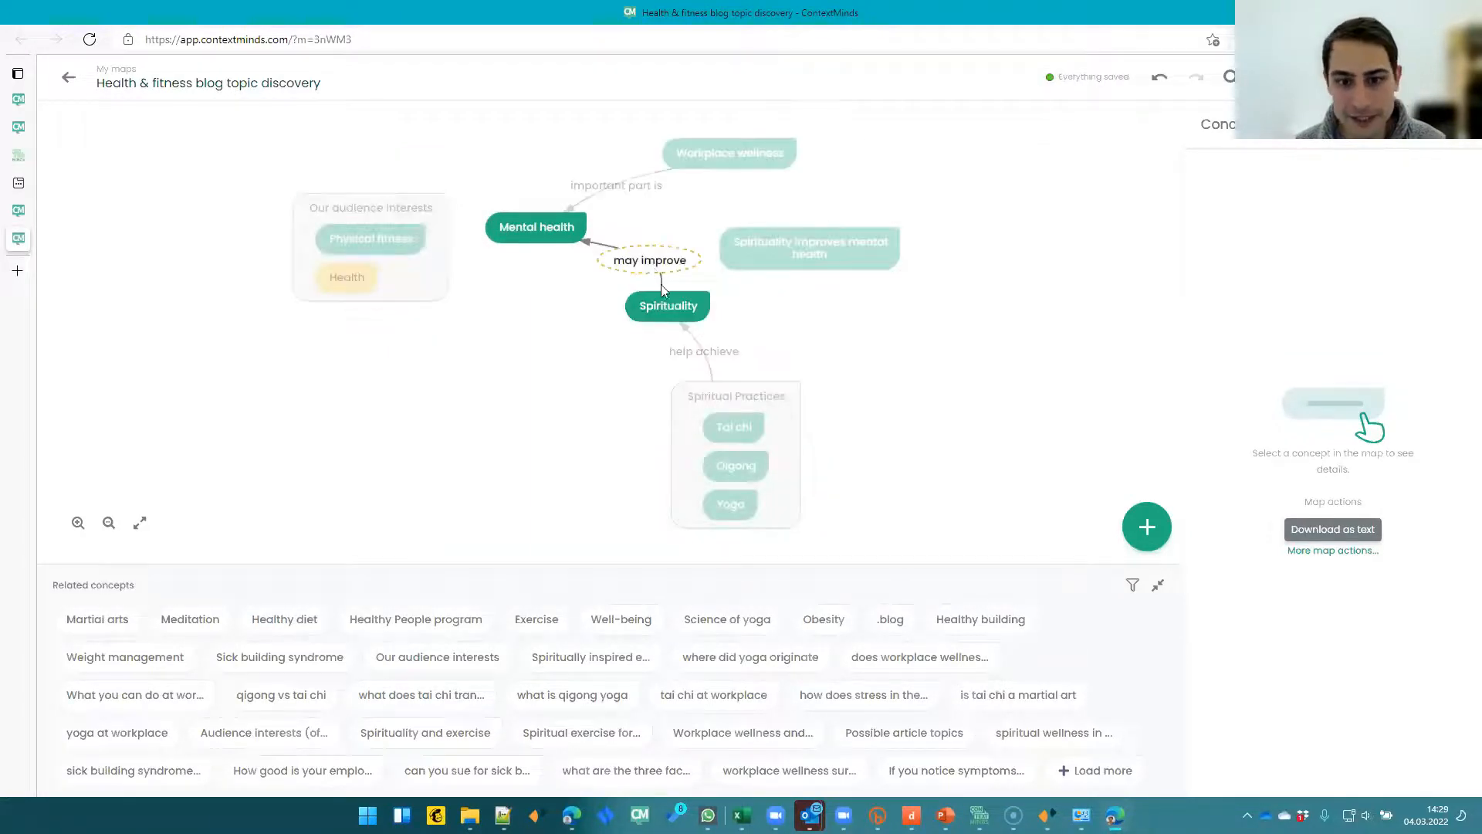
left_click_drag(744, 263, 838, 274)
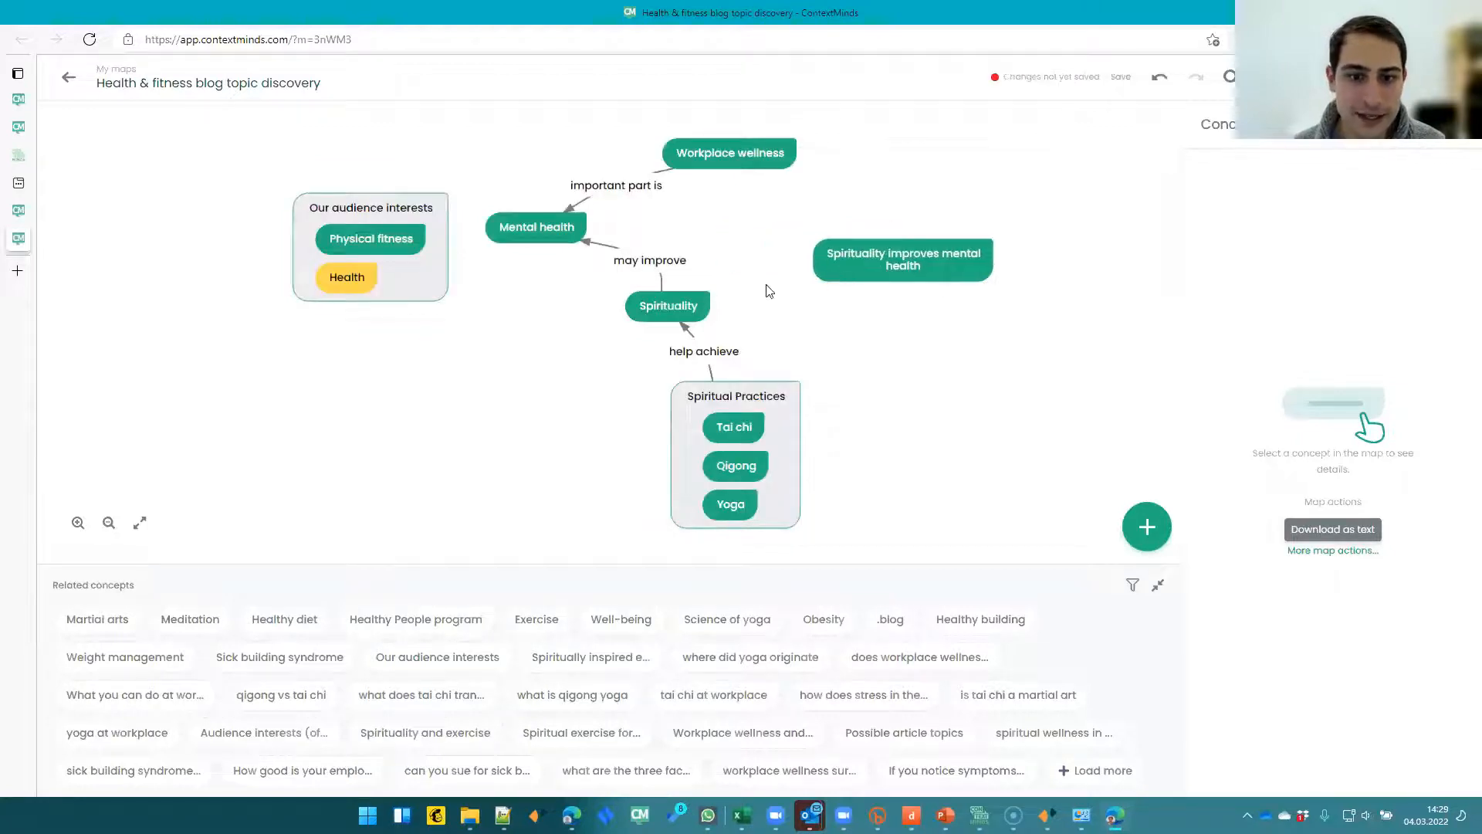
- Link Spirituality to the Spirituality improves mental health concept with a new relationship
left_click(668, 305)
left_click(628, 262)
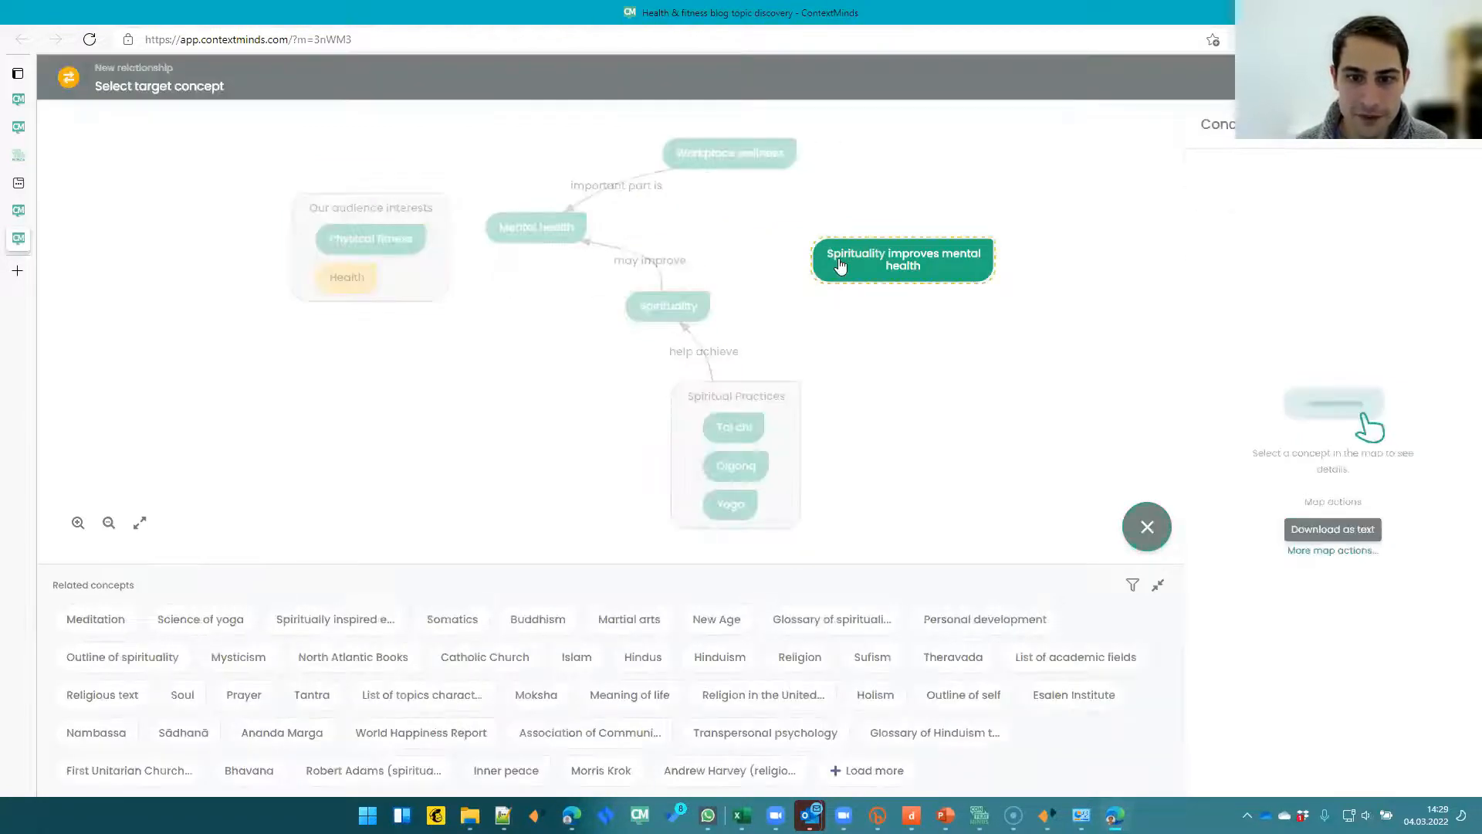
left_click(841, 266)
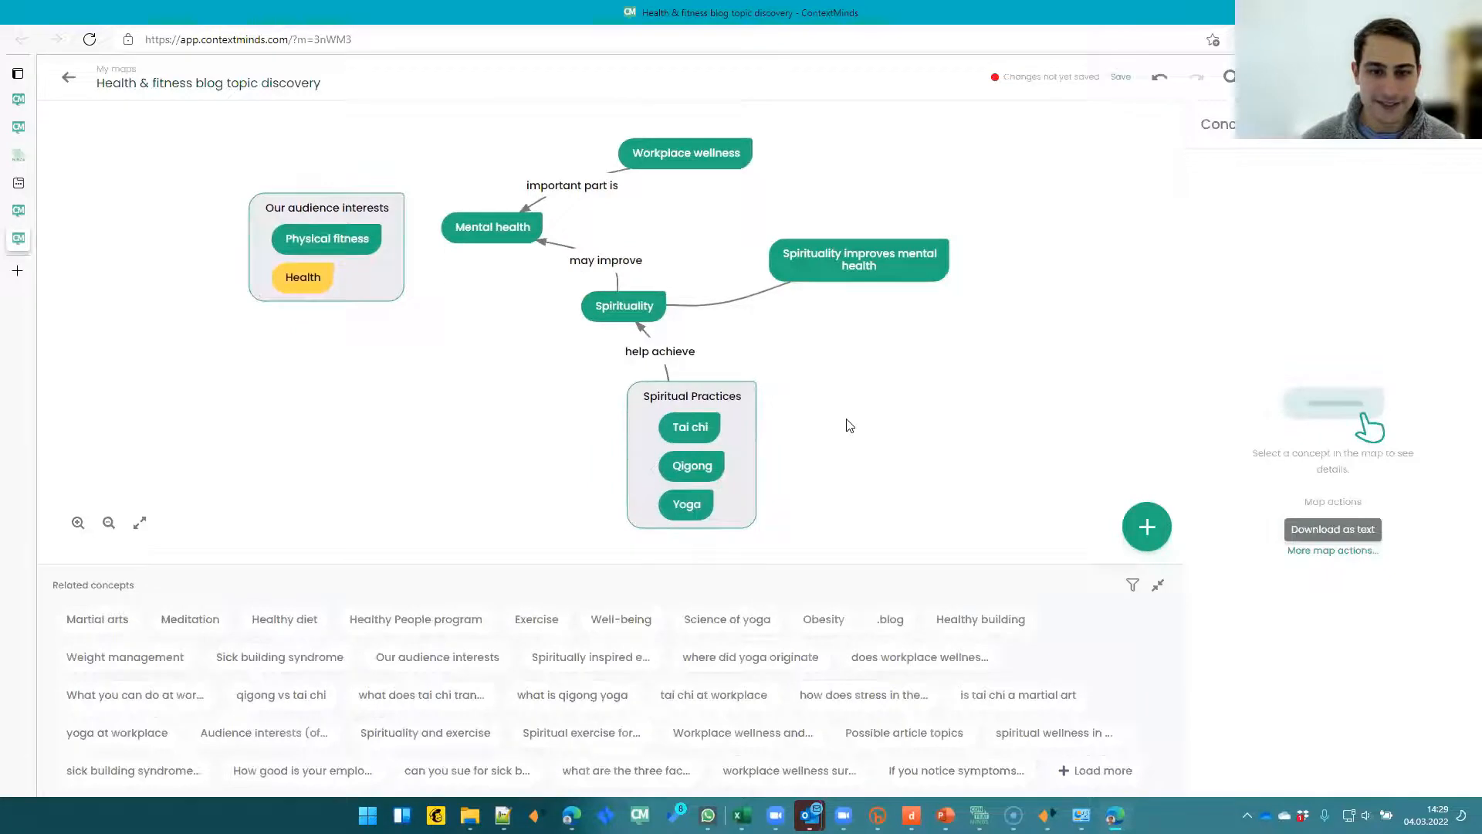
left_click_drag(844, 424, 784, 430)
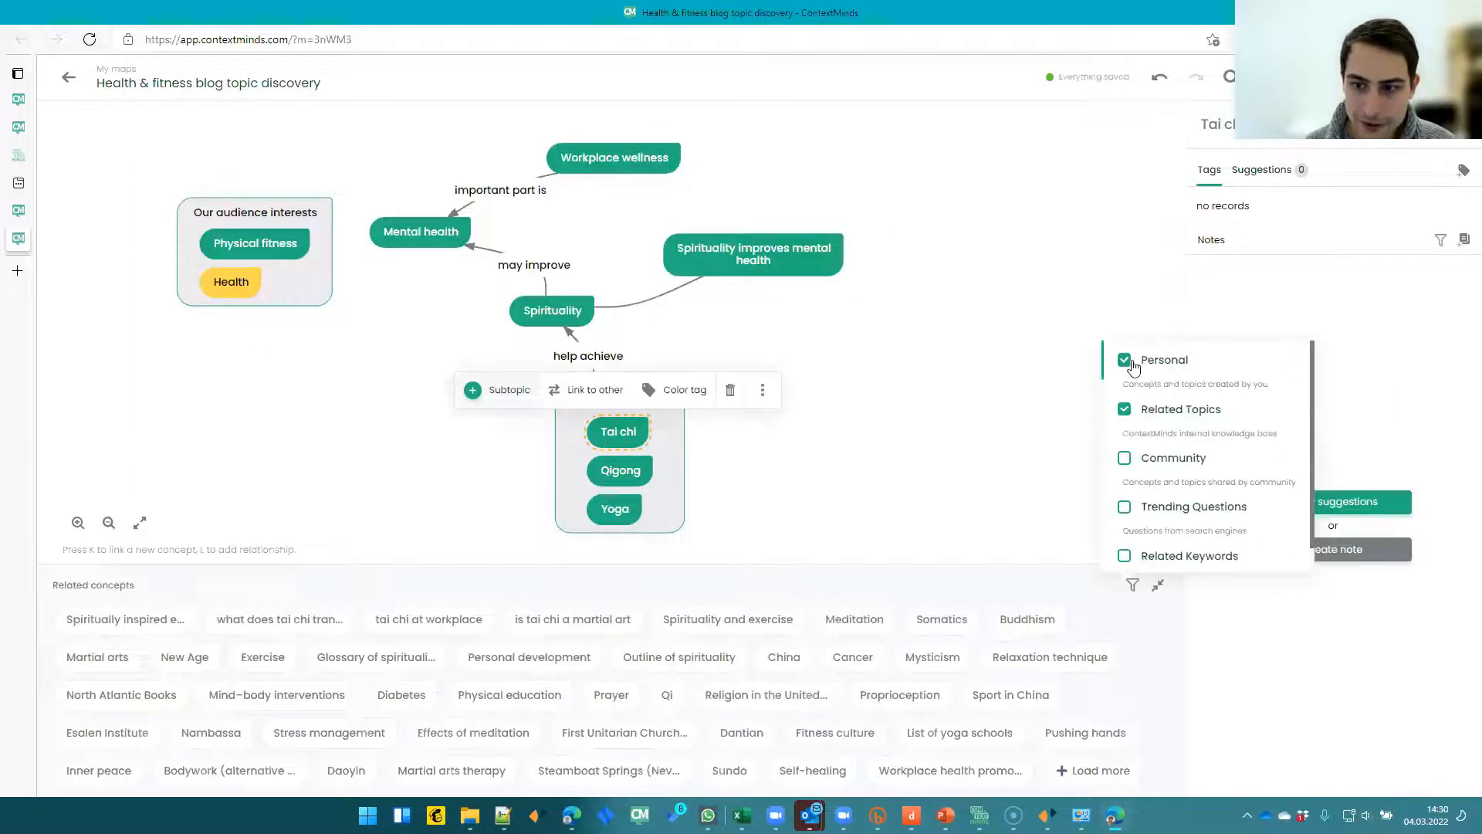
- Filter Tai chi's related concepts to show only Trending Questions and Related Keywords
left_click(1124, 360)
left_click(1124, 409)
left_click(1124, 507)
left_click(1124, 556)
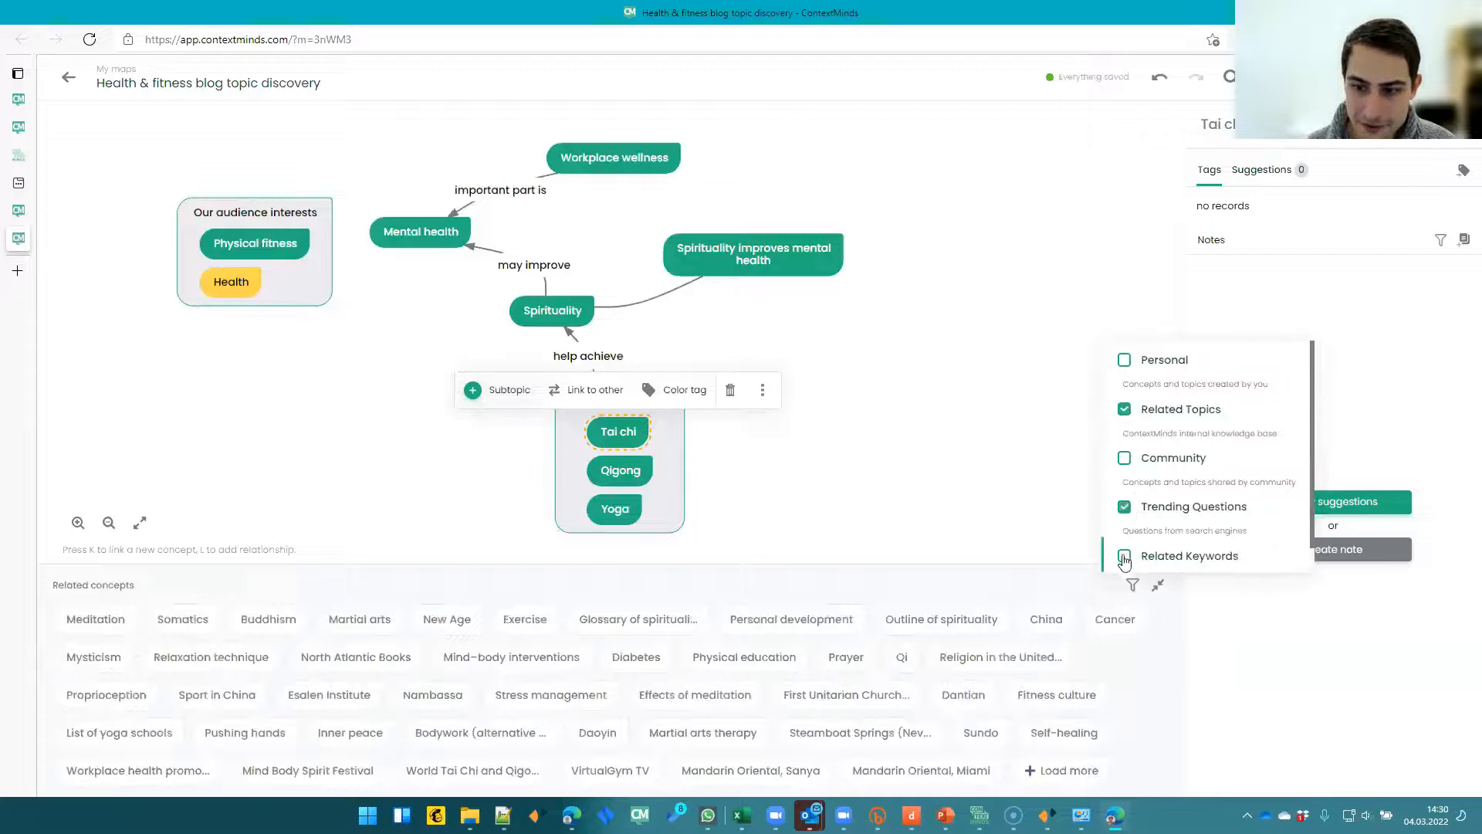
left_click(1125, 409)
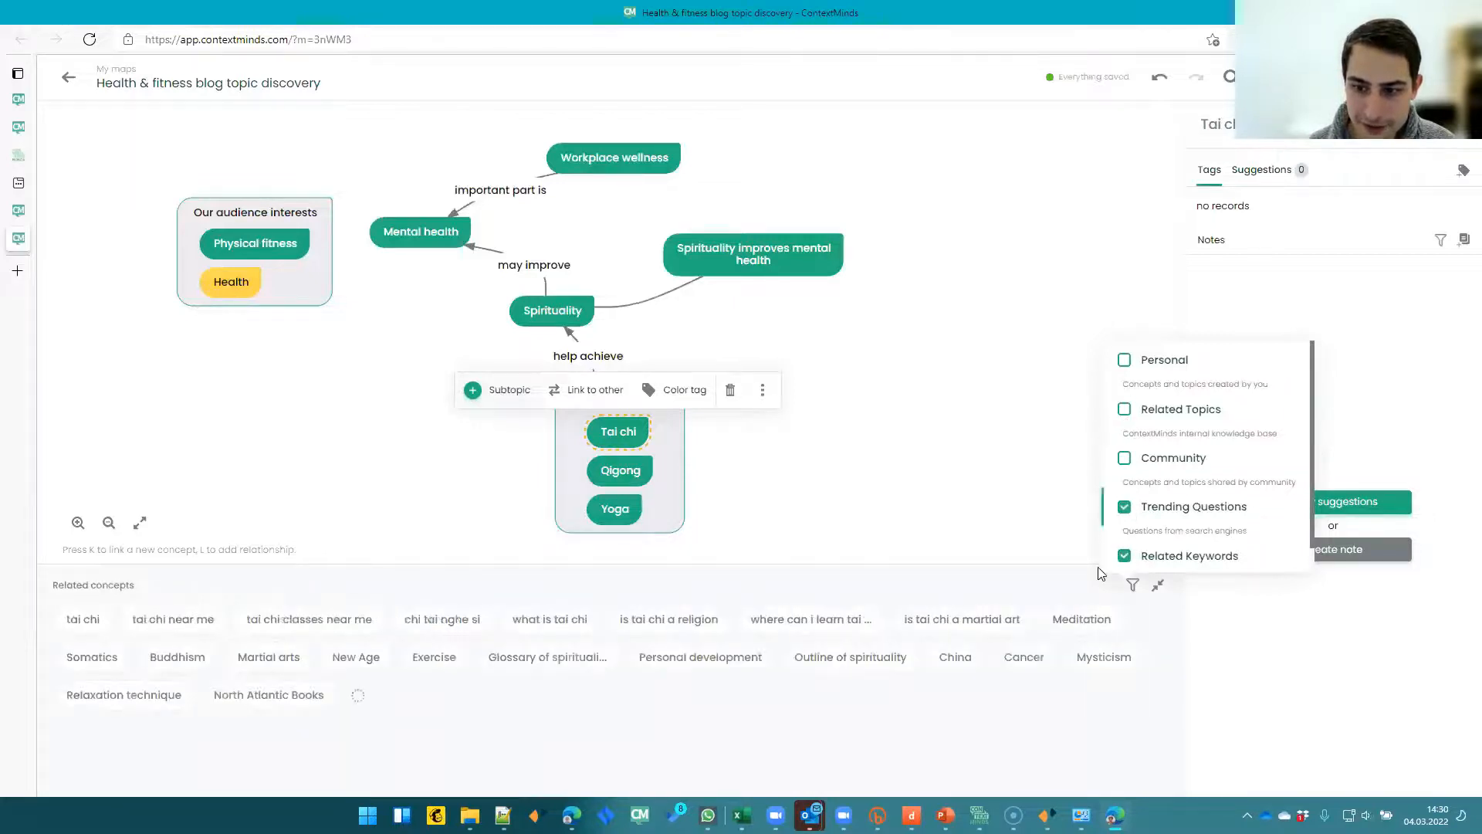
scroll(1195, 506, "down", 1)
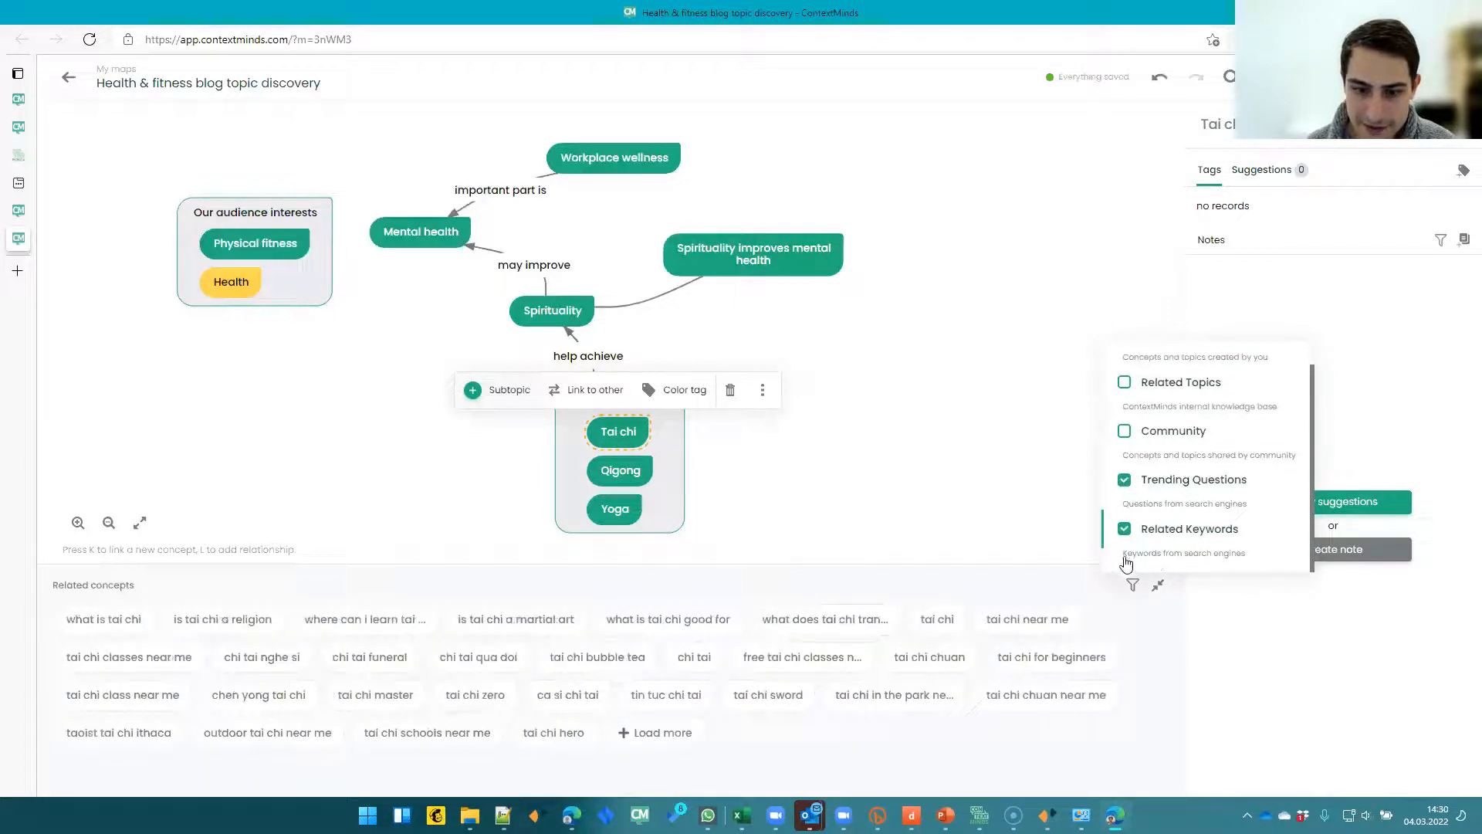
left_click(997, 583)
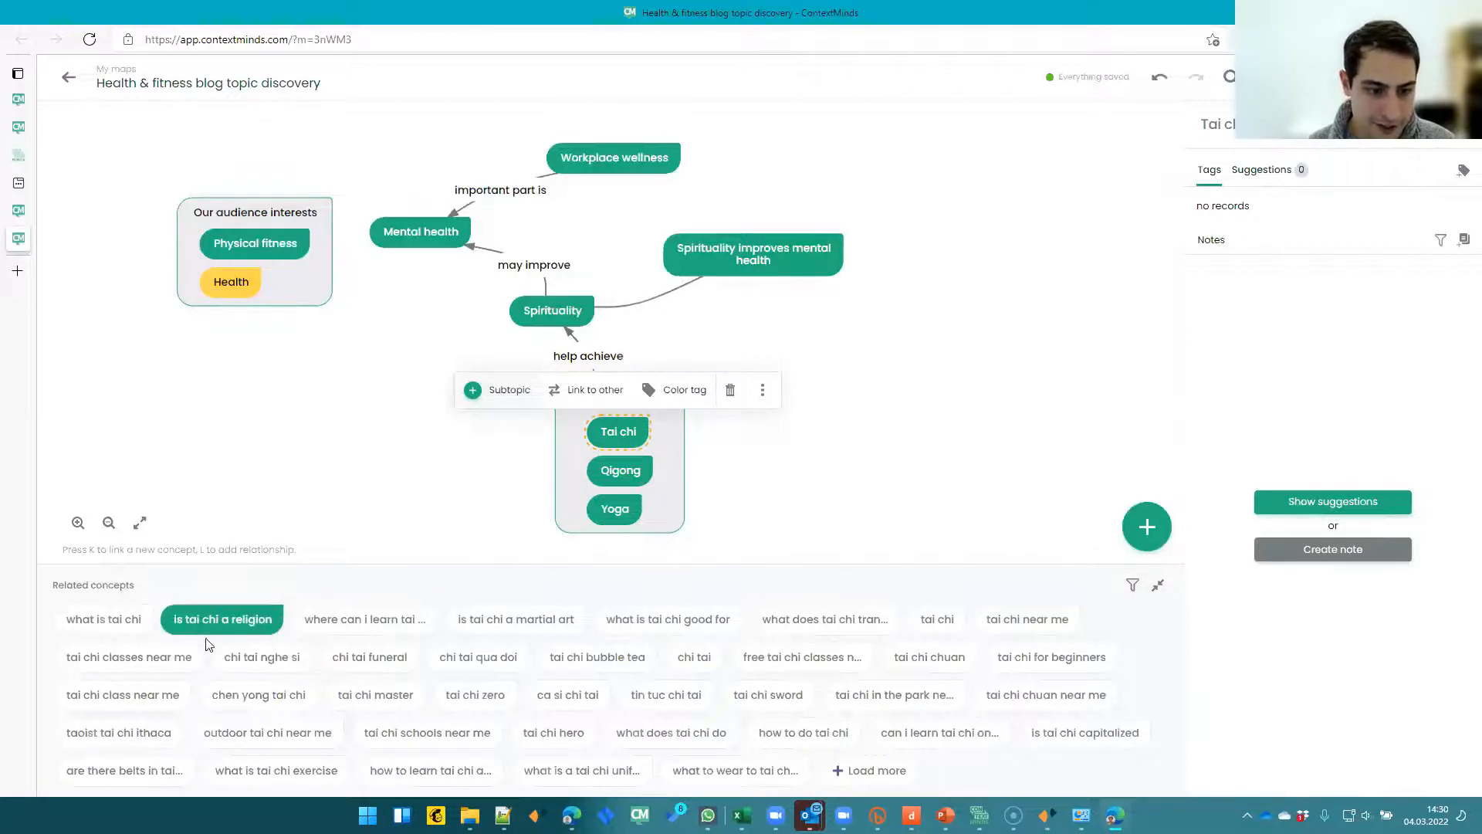
- Add the suggestions "what is tai chi" and "is tai chi a martial art" under Tai chi in the Spiritual Practices group
left_click(108, 620)
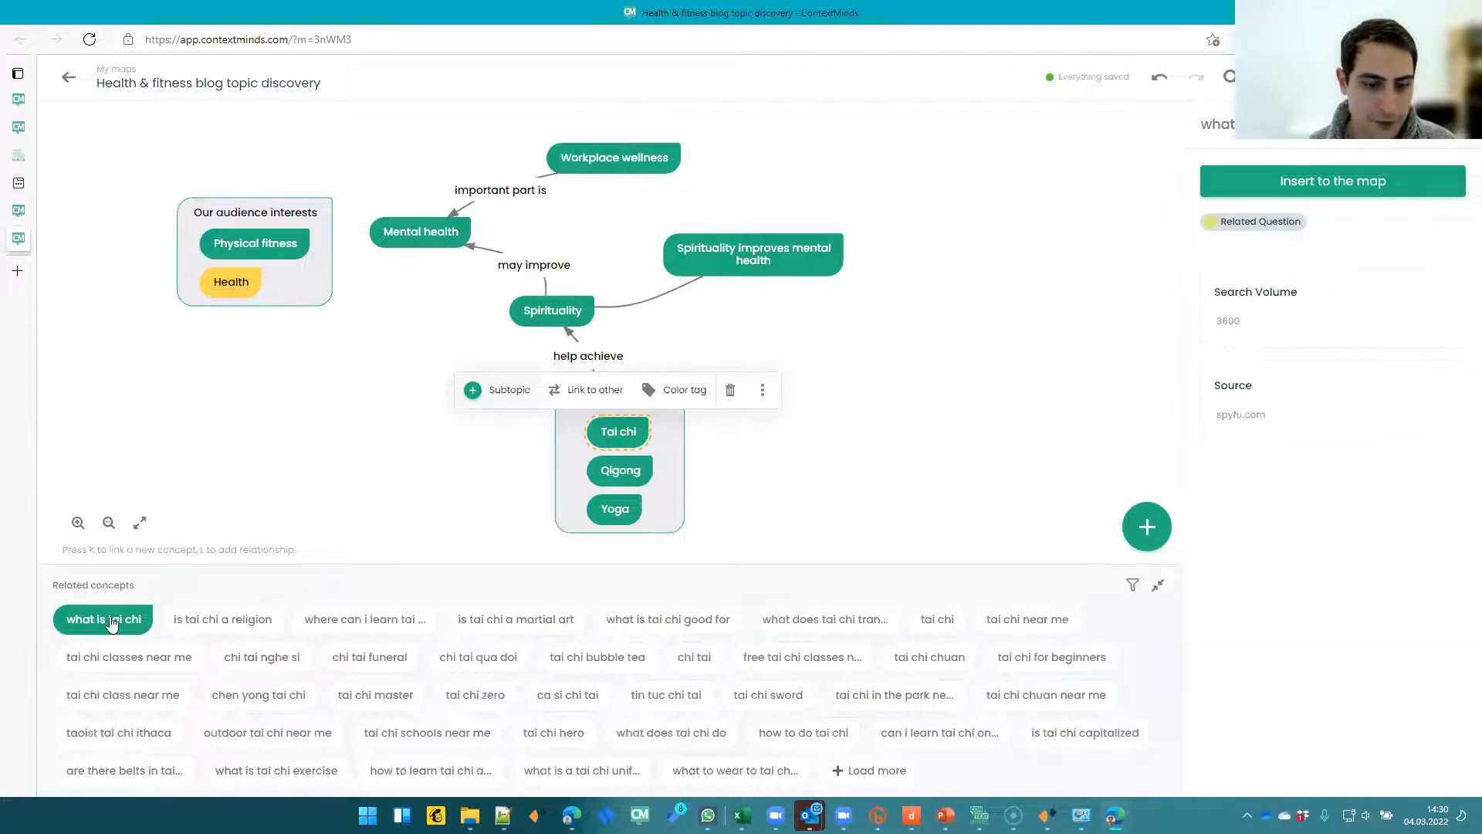
left_click_drag(110, 624, 662, 456)
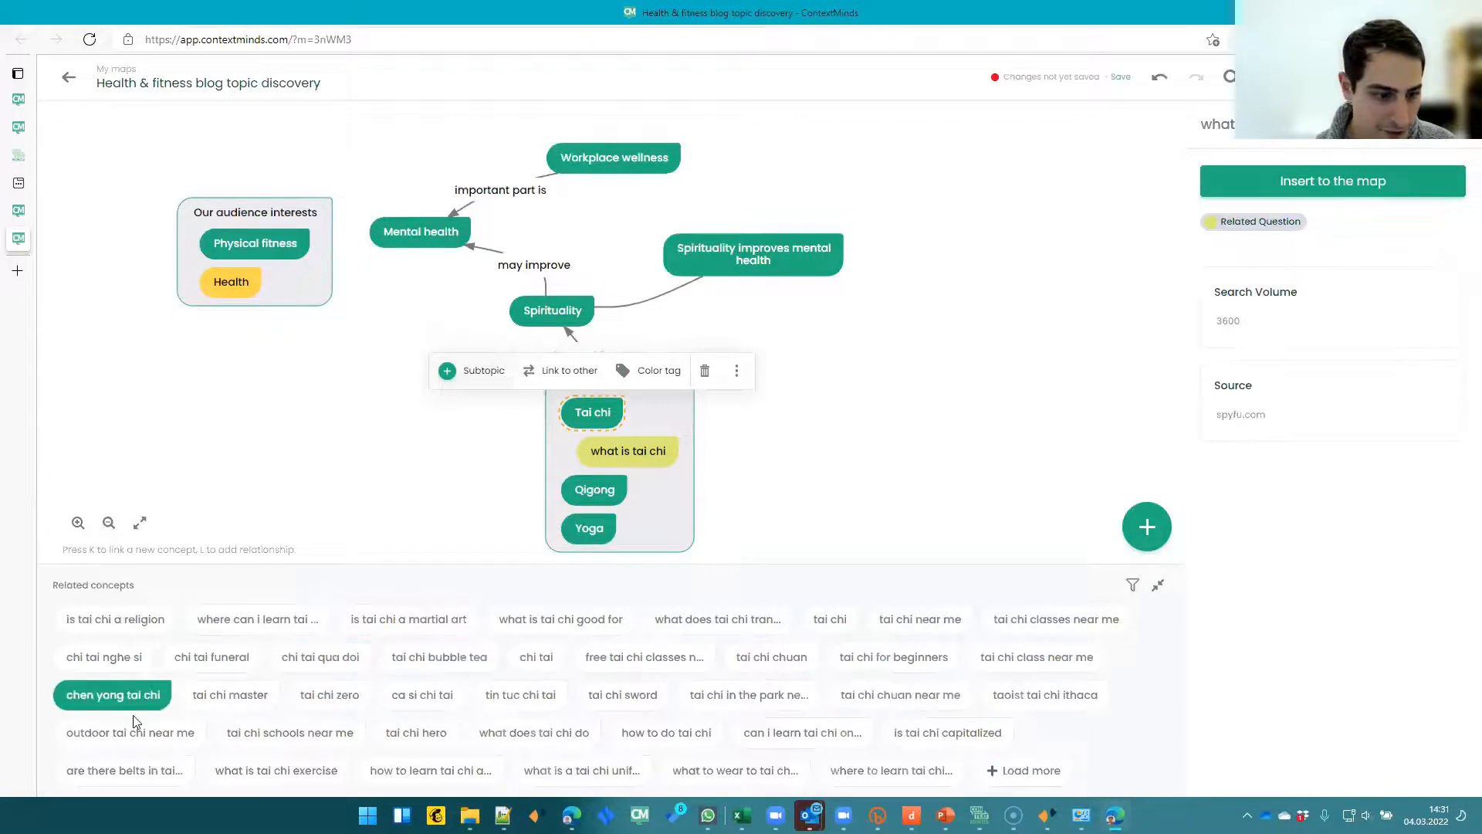
left_click(422, 622)
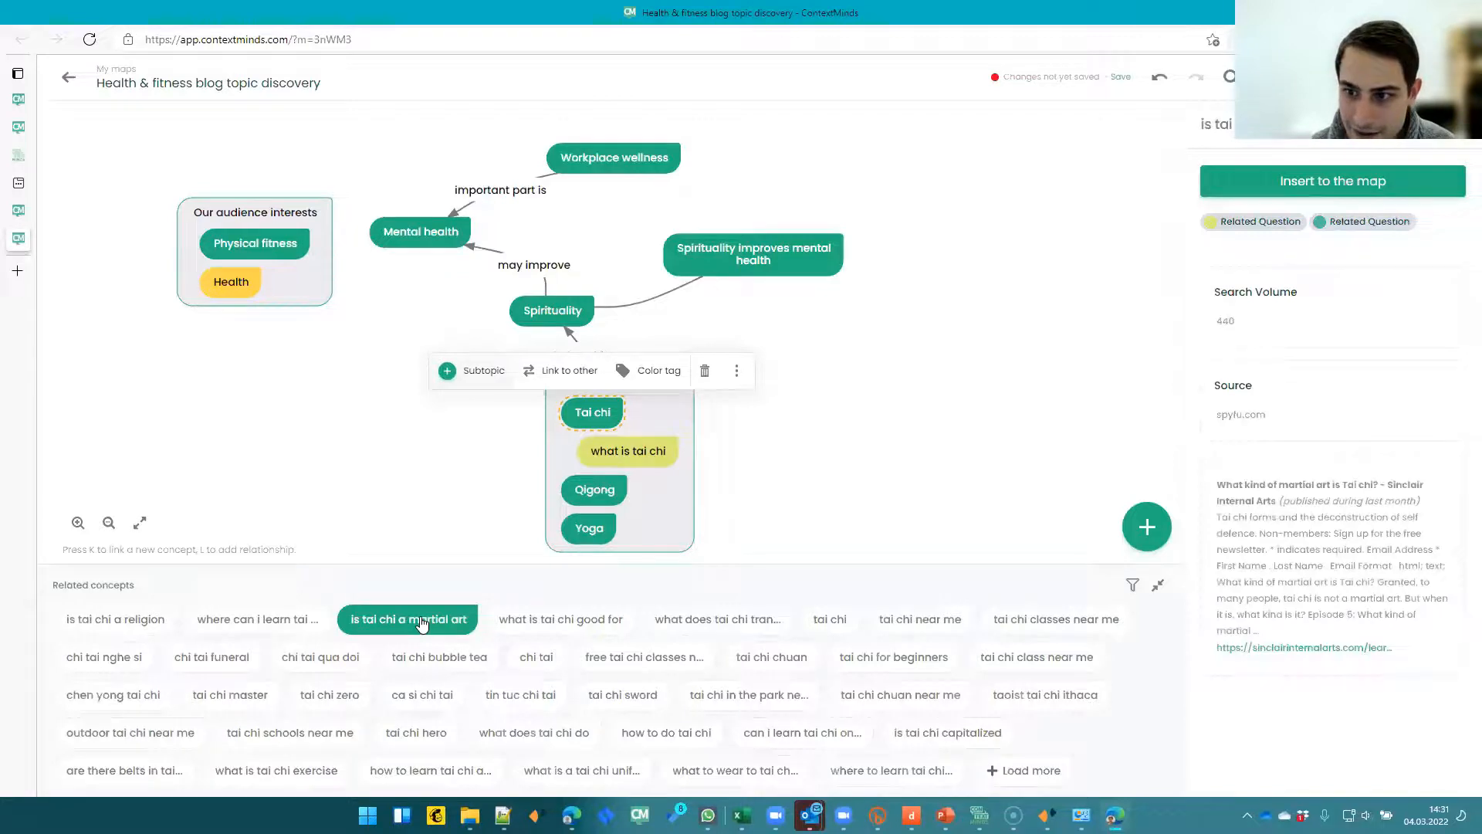
left_click_drag(423, 623, 620, 476)
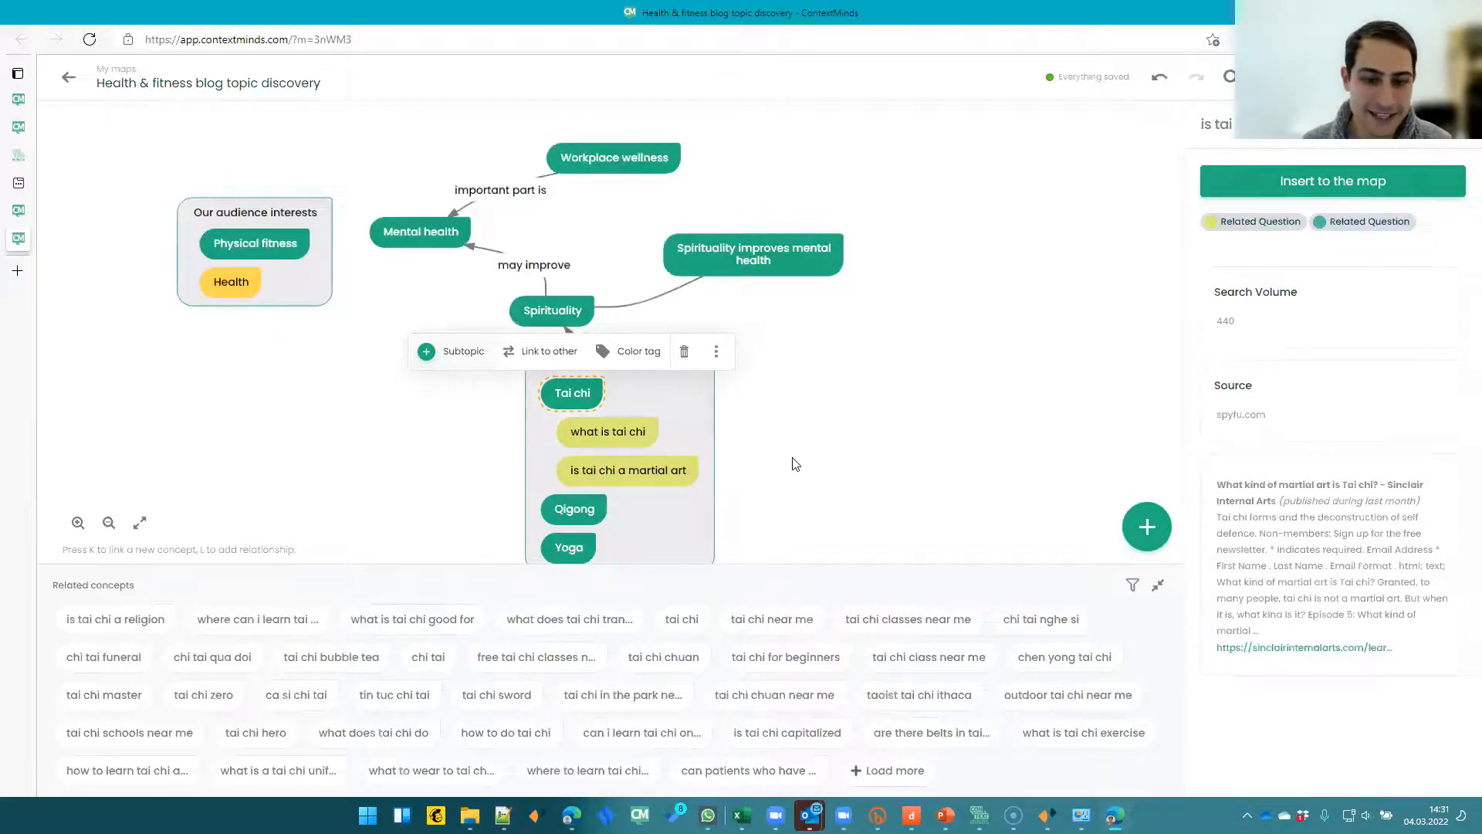
left_click_drag(795, 464, 809, 441)
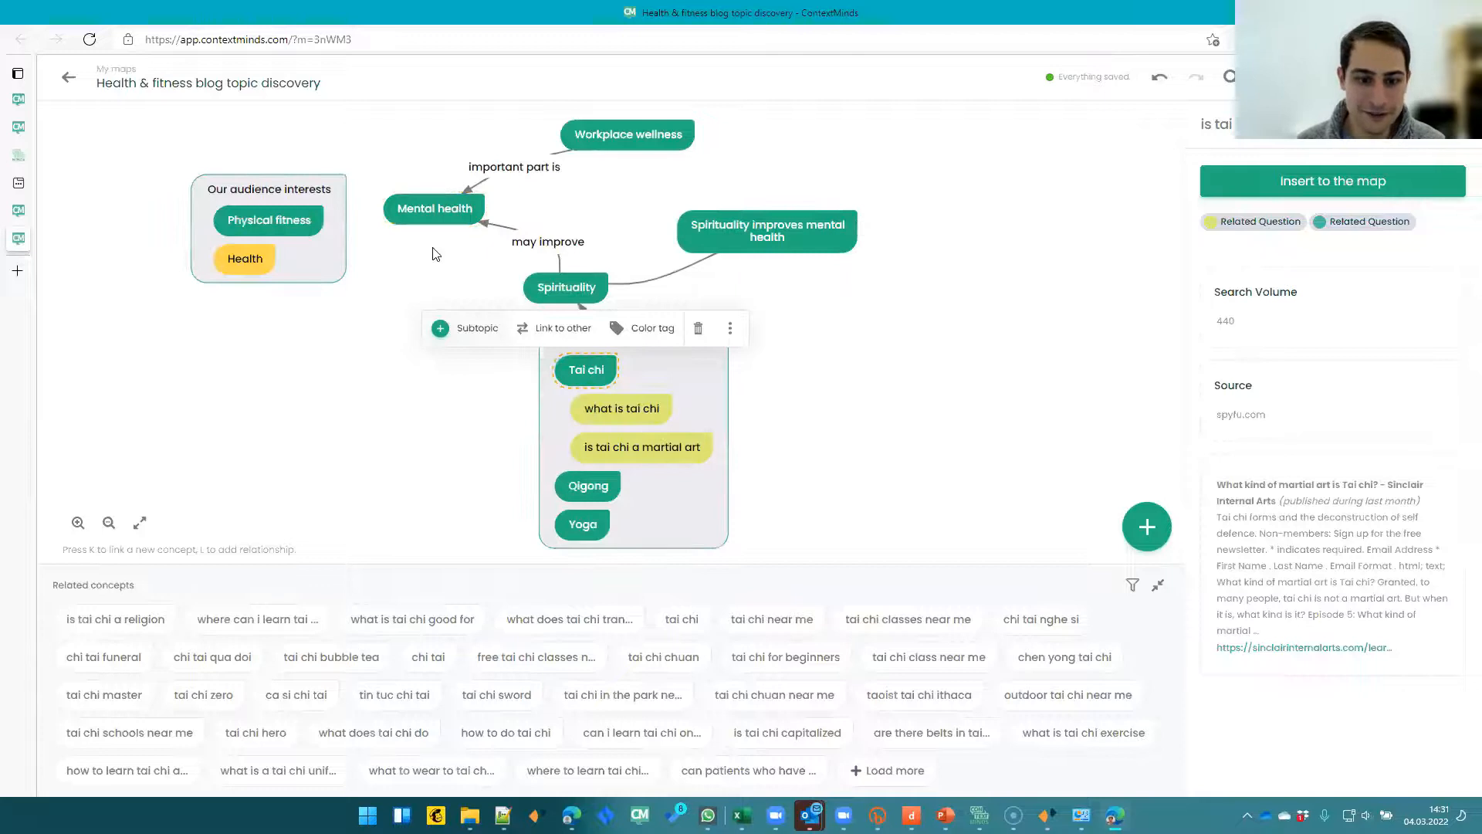
- Browse the related question suggestions for Qigong and Yoga, loading more for Yoga
left_click(589, 485)
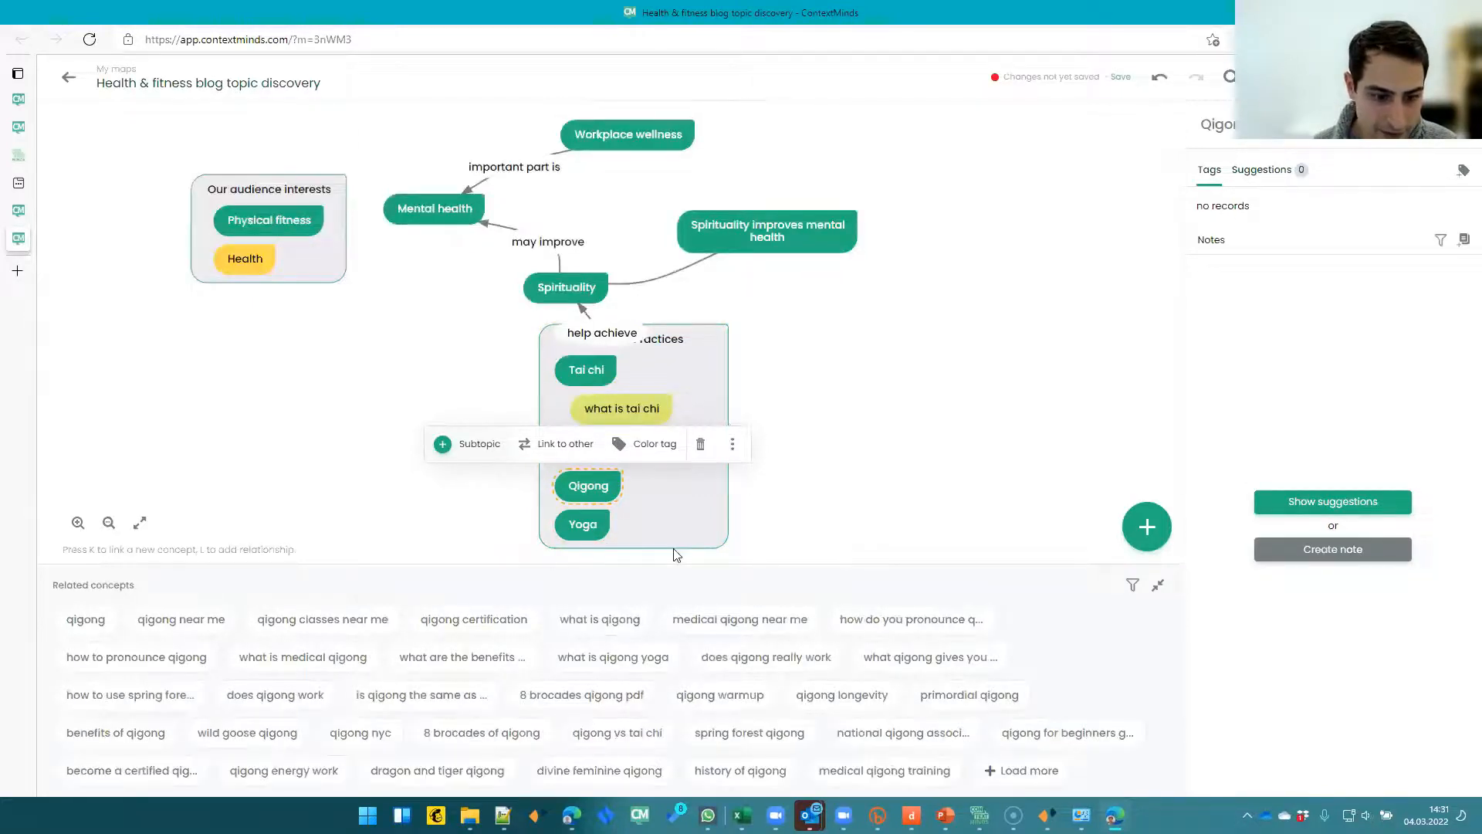
left_click(592, 533)
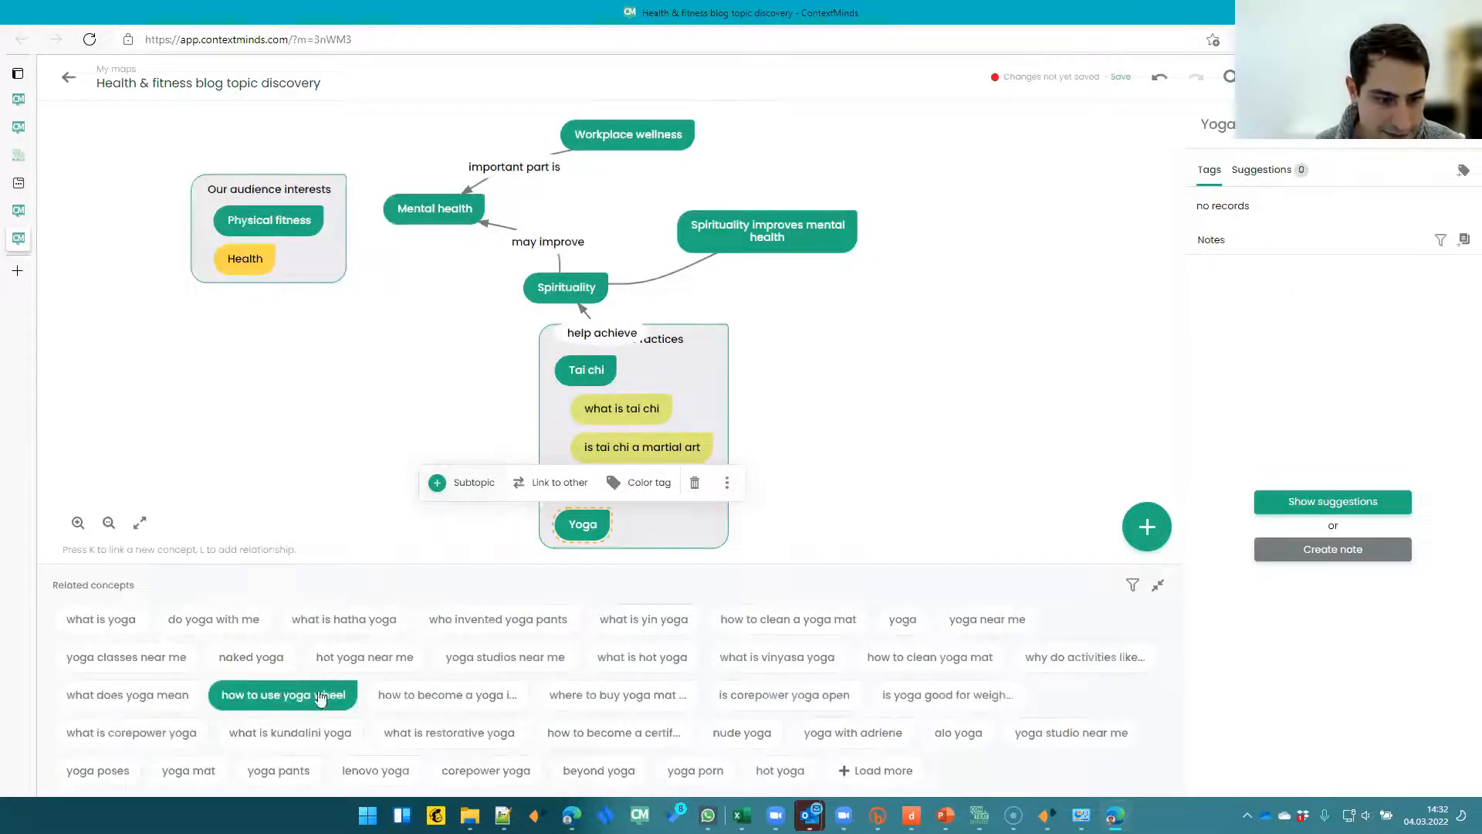
left_click(880, 770)
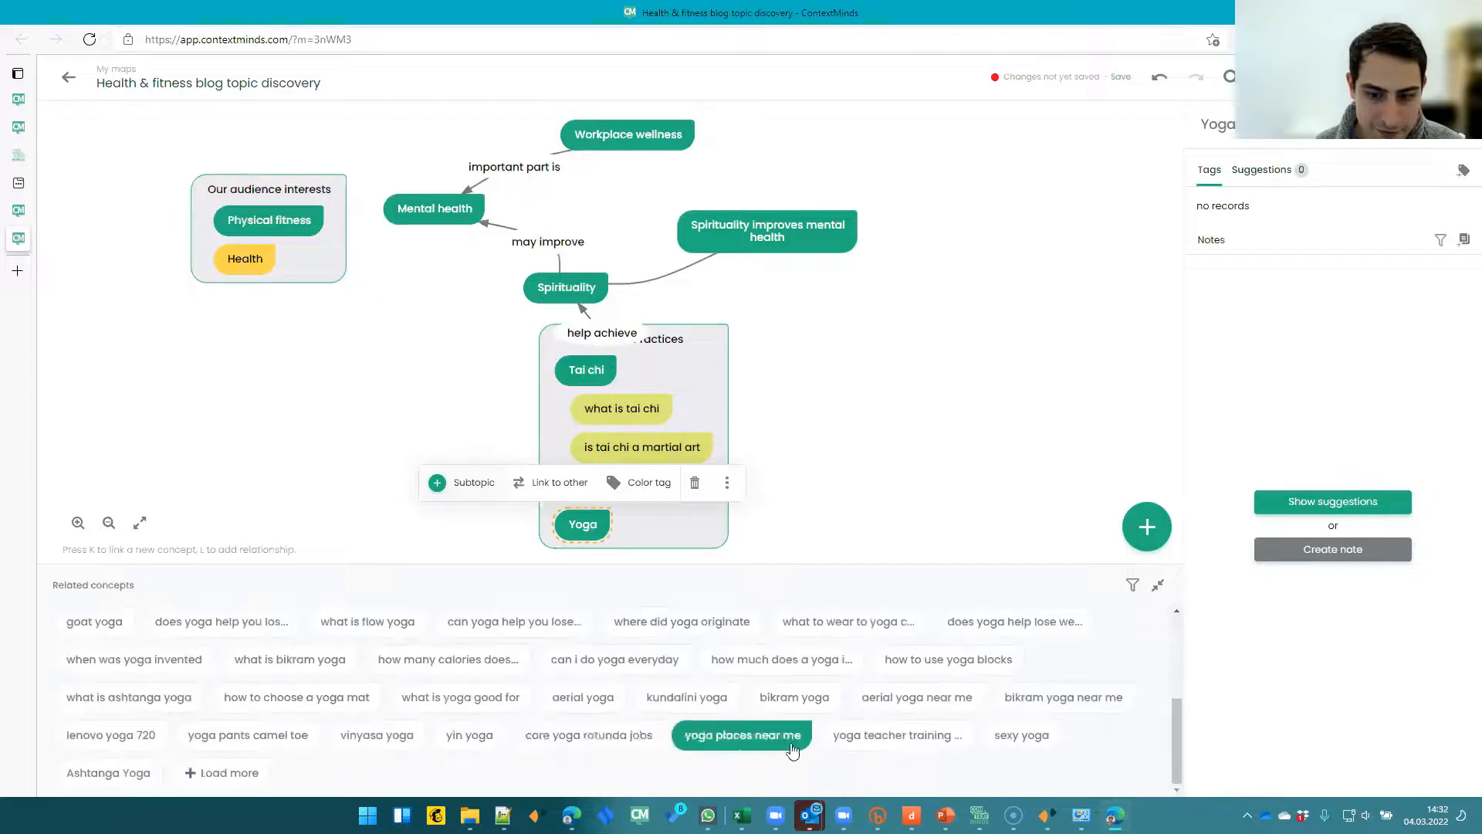
scroll(265, 741, "up", 5)
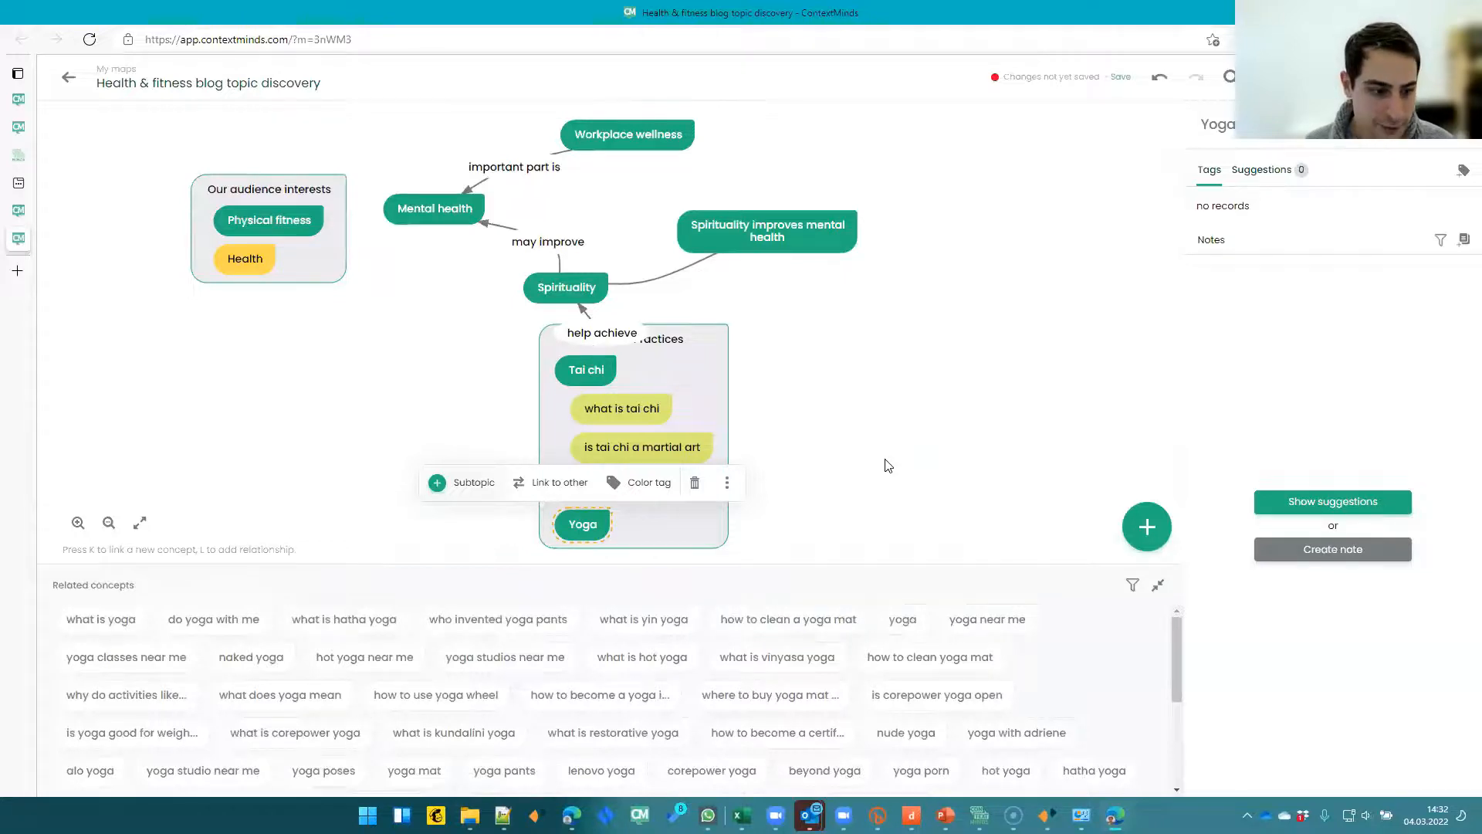
left_click(756, 515)
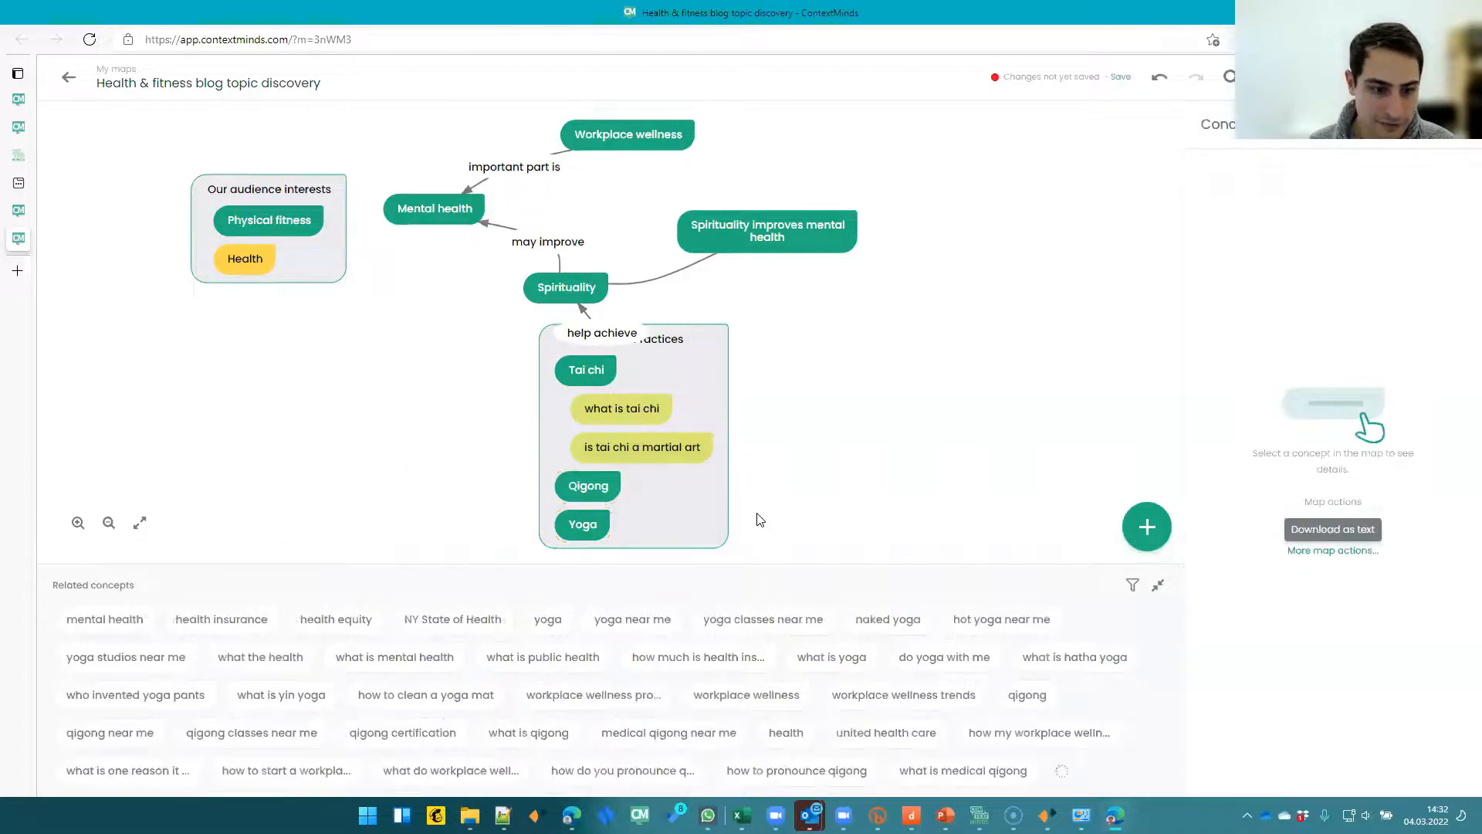
- Create a new concept "yoga at workplace" and place it under Yoga in the Spiritual Practices group
double_click(757, 516)
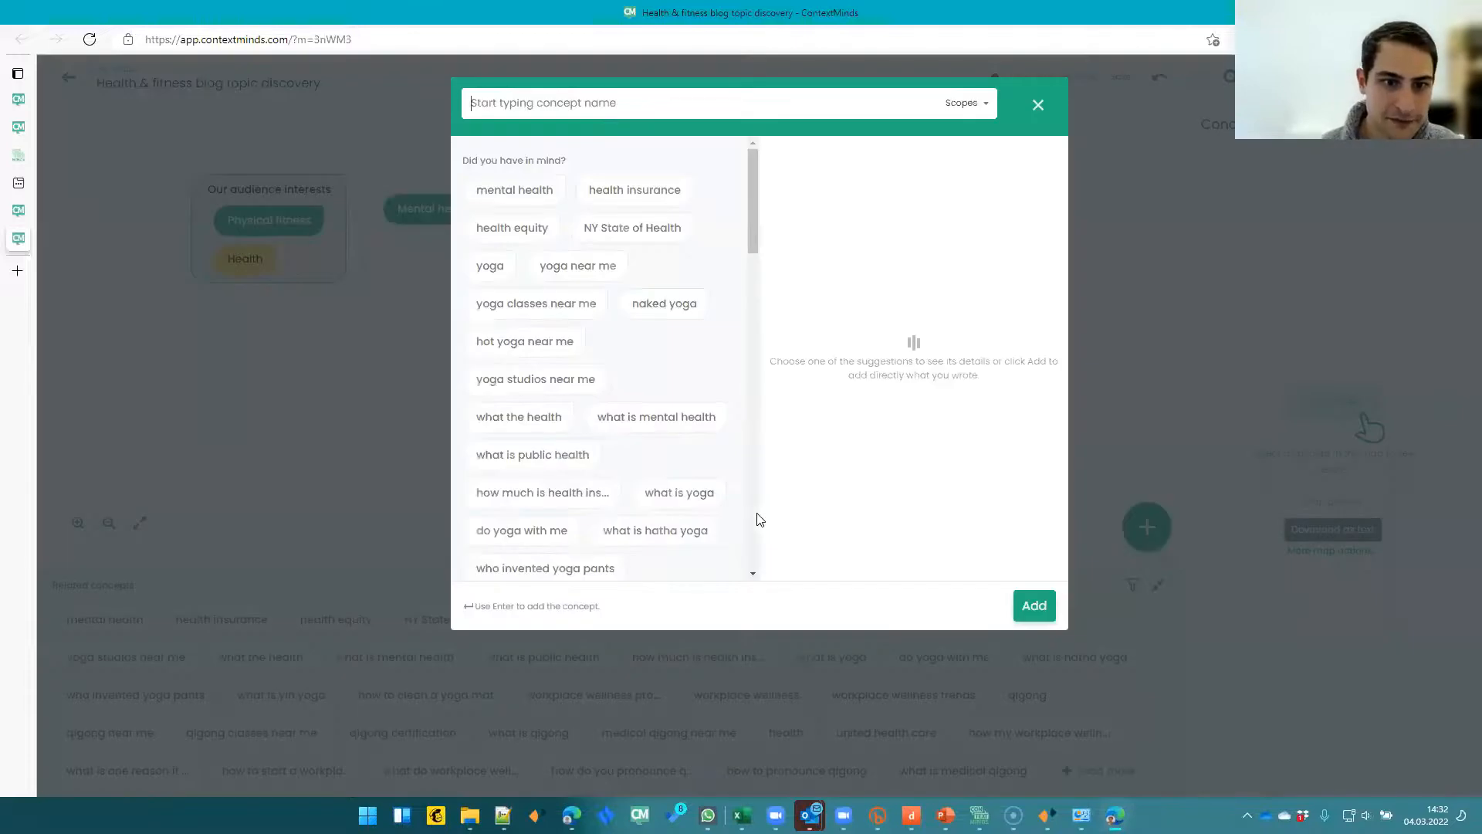
type("wo")
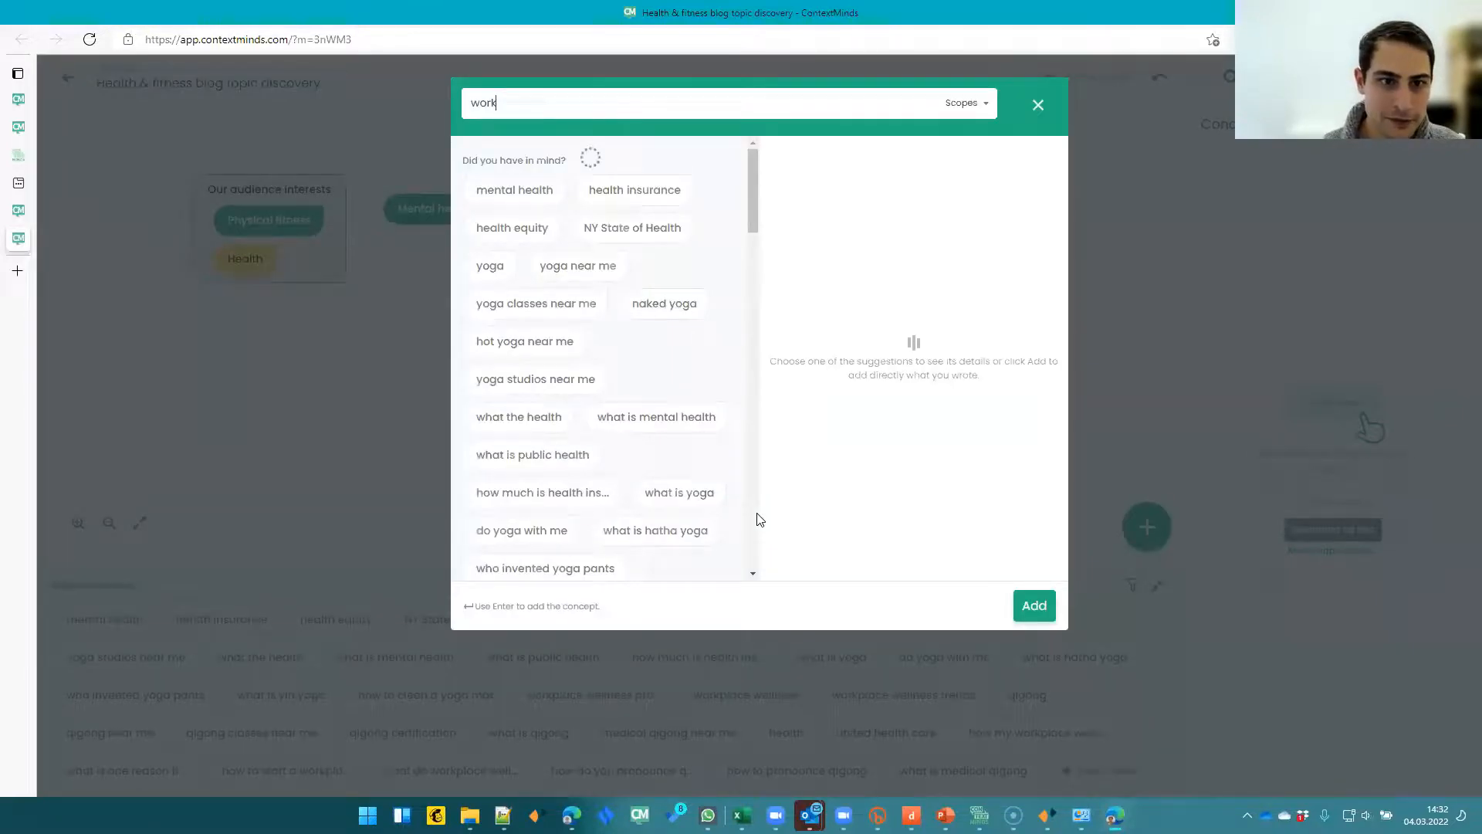
type("rk")
key("BackSpace")
key("BackSpace")
key("BackSpace")
key("BackSpace")
type("yoga at work")
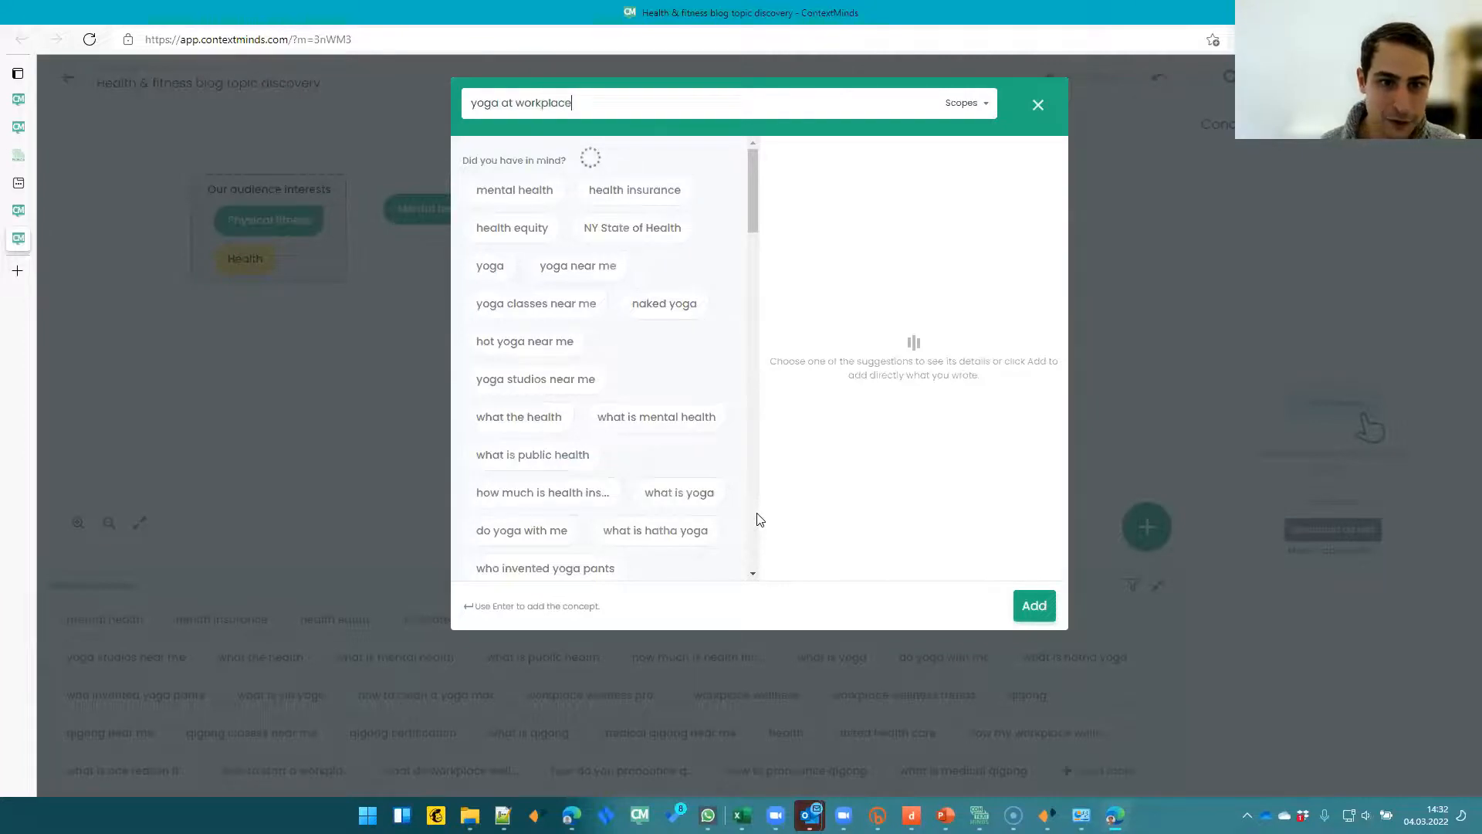
key("Return")
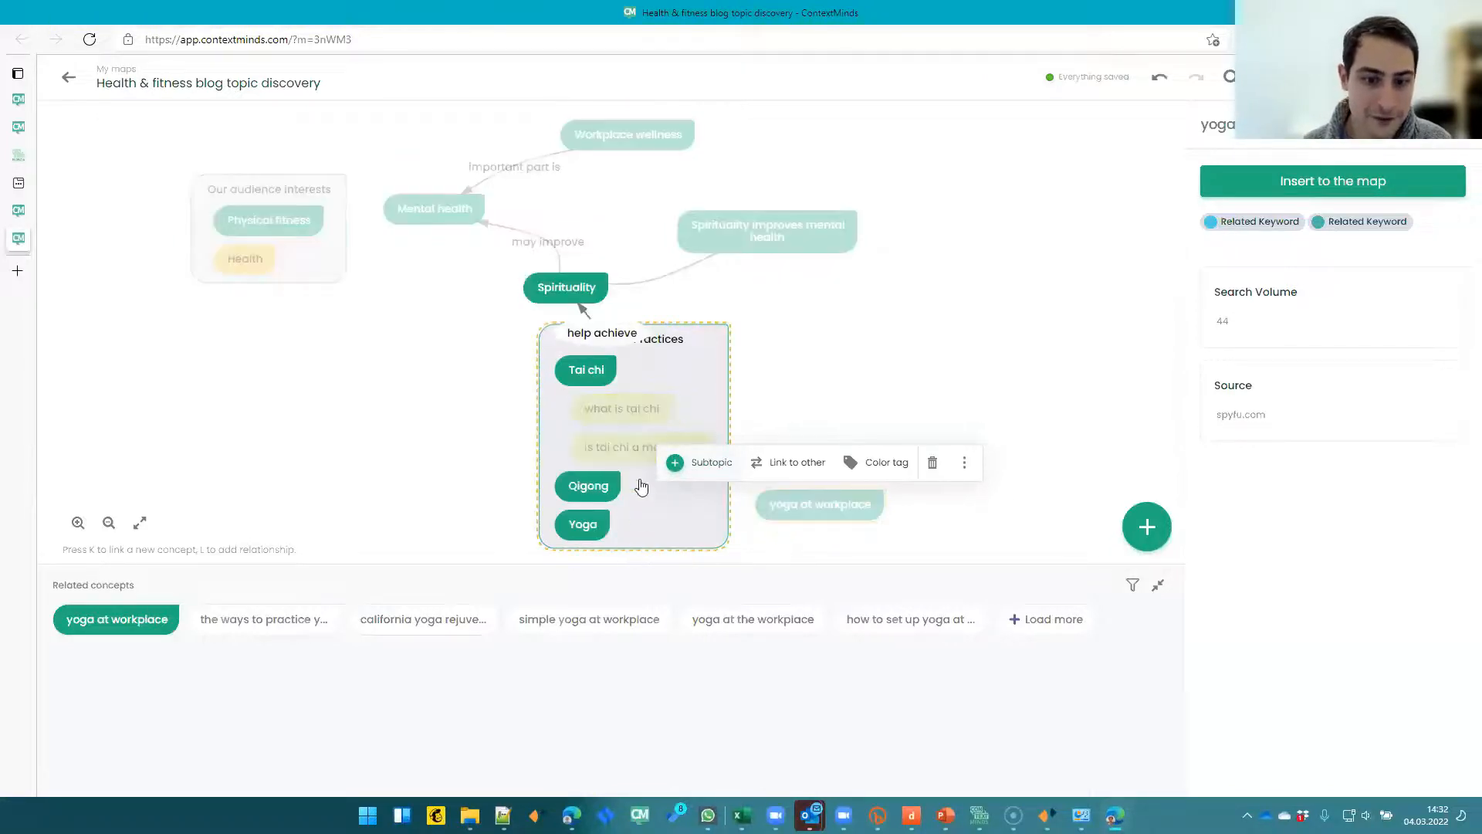
left_click_drag(699, 377, 697, 413)
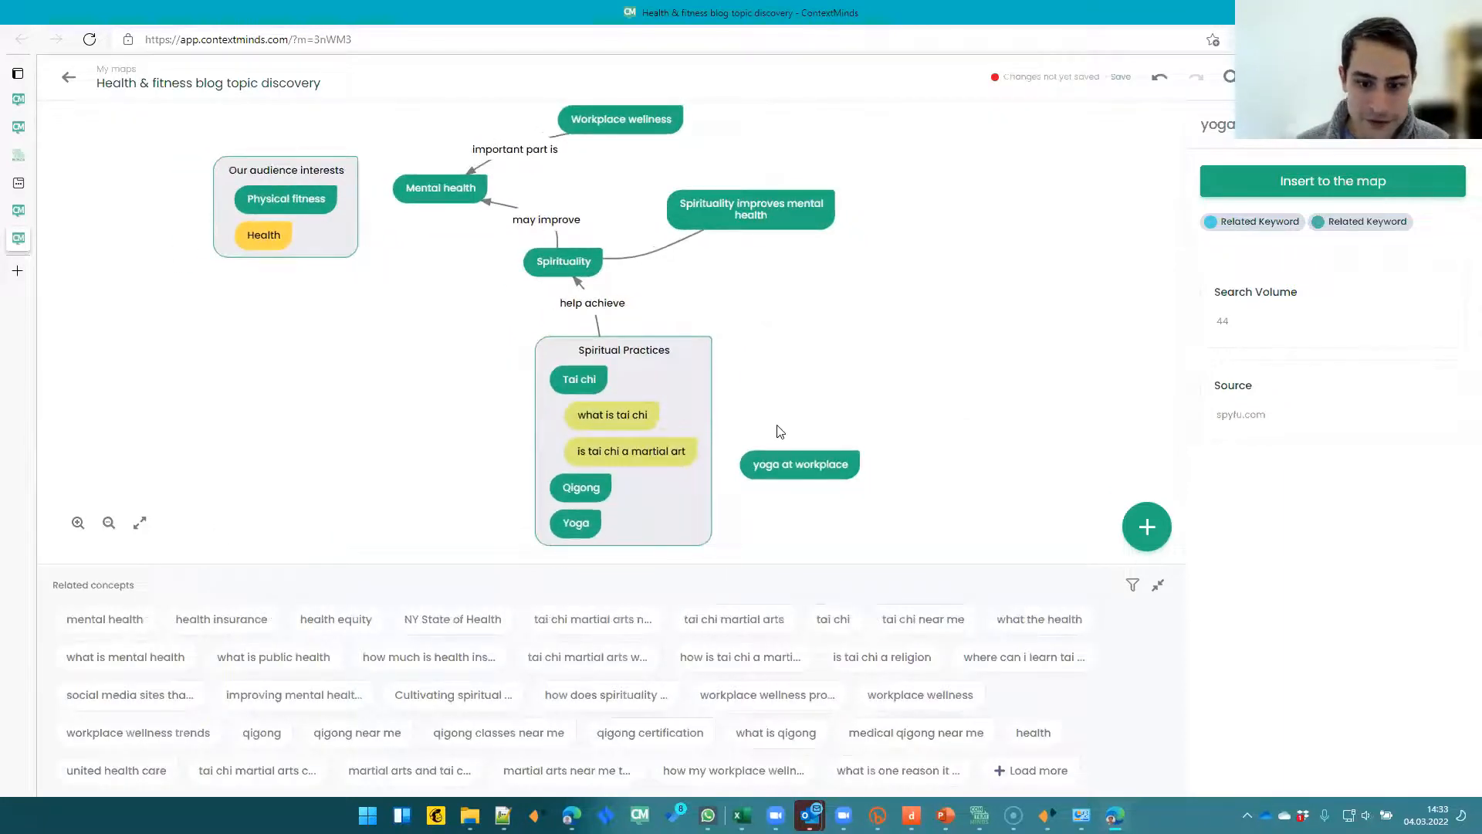
left_click(782, 466)
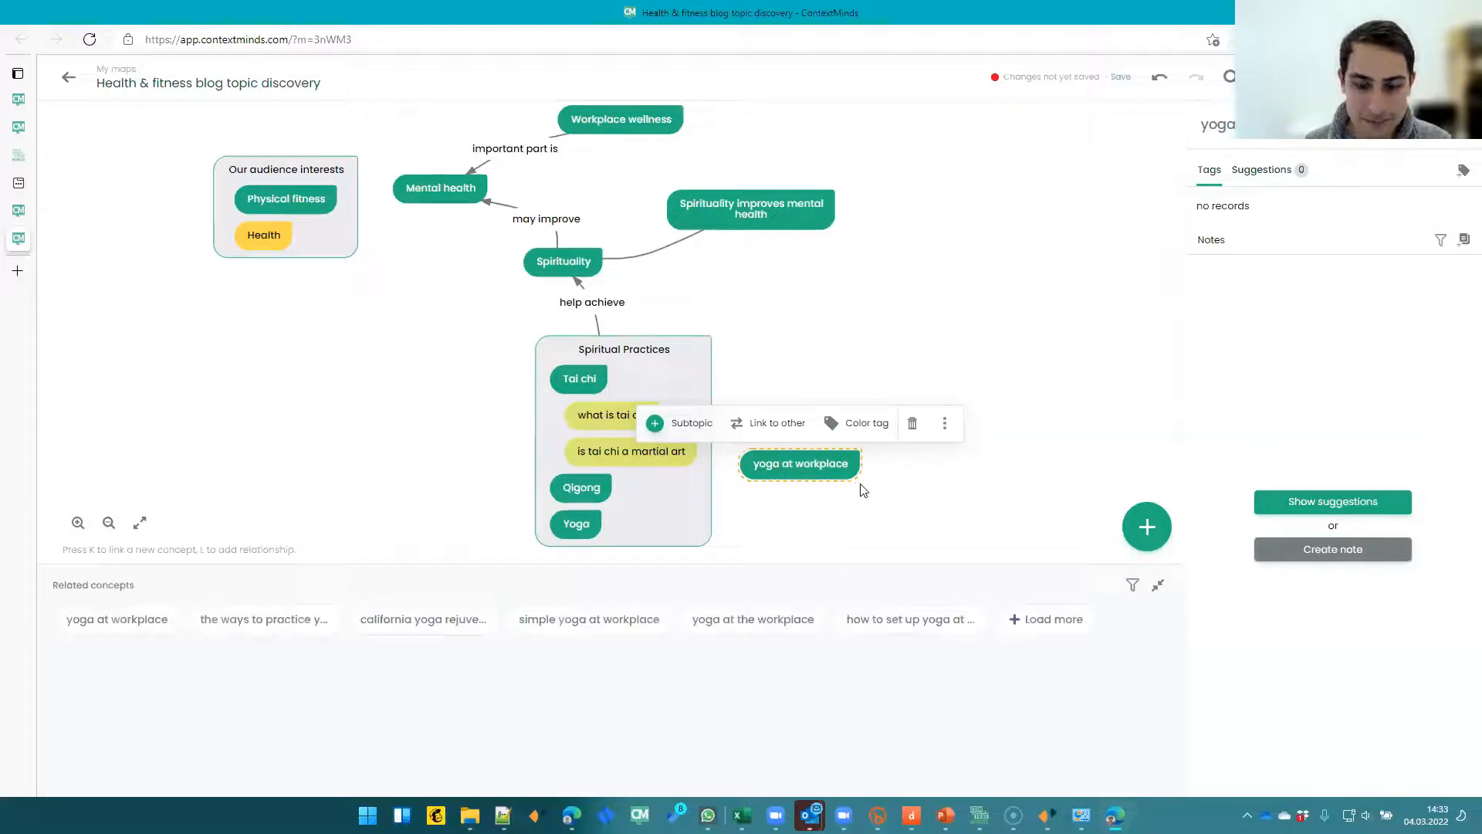
left_click_drag(847, 466, 810, 481)
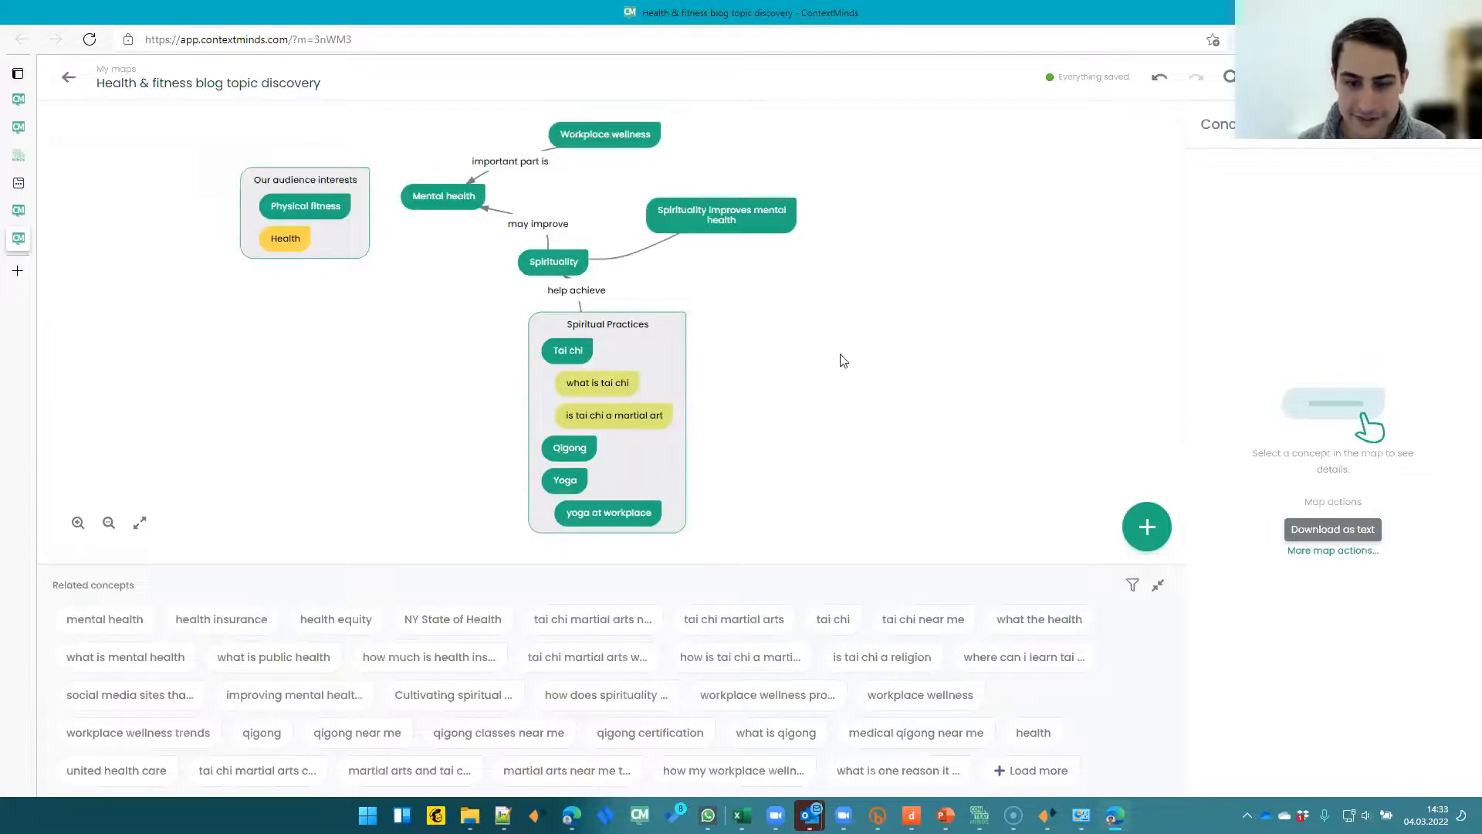
left_click_drag(842, 361, 803, 346)
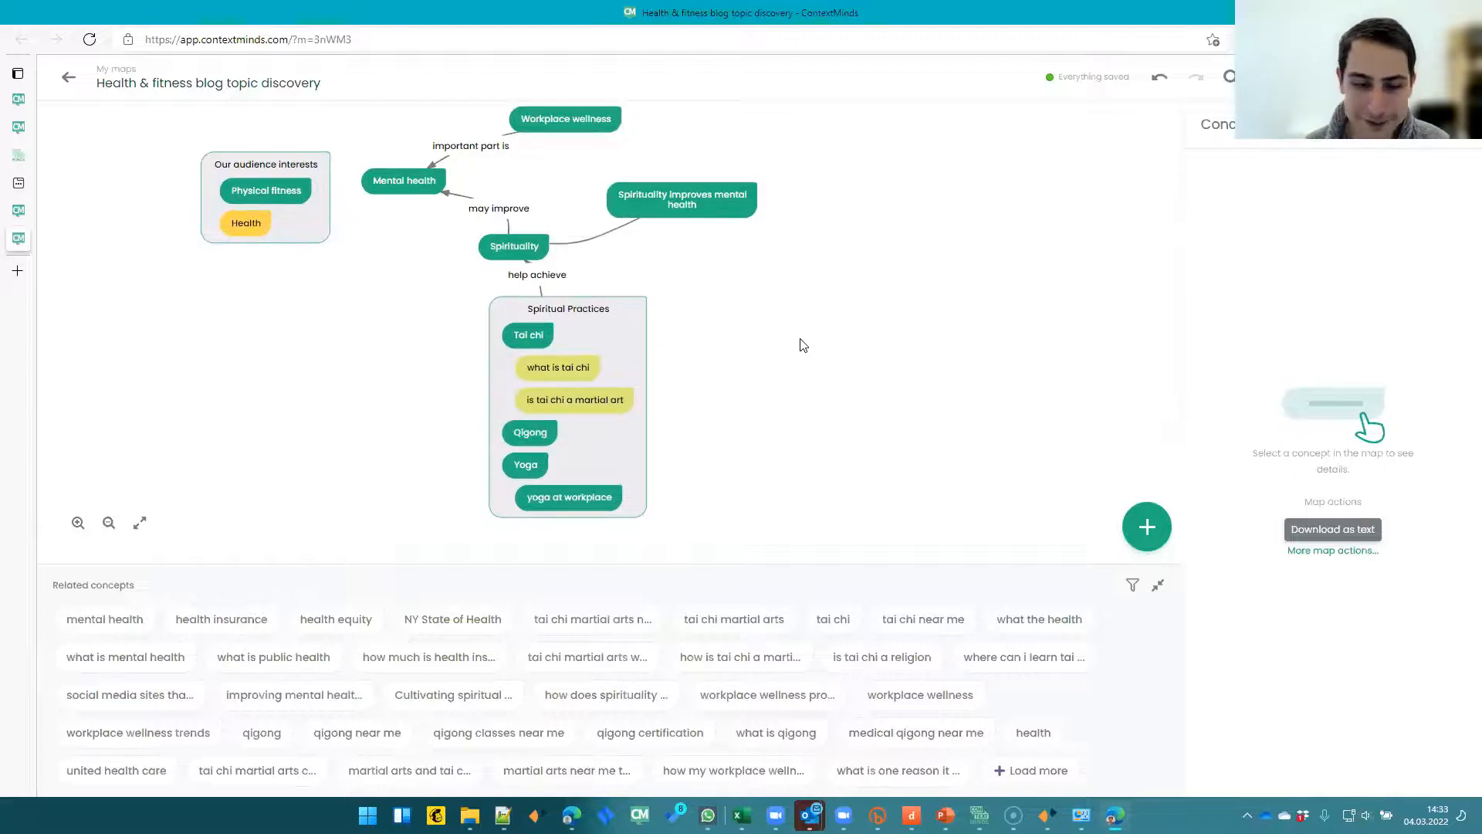
left_click_drag(800, 345, 753, 351)
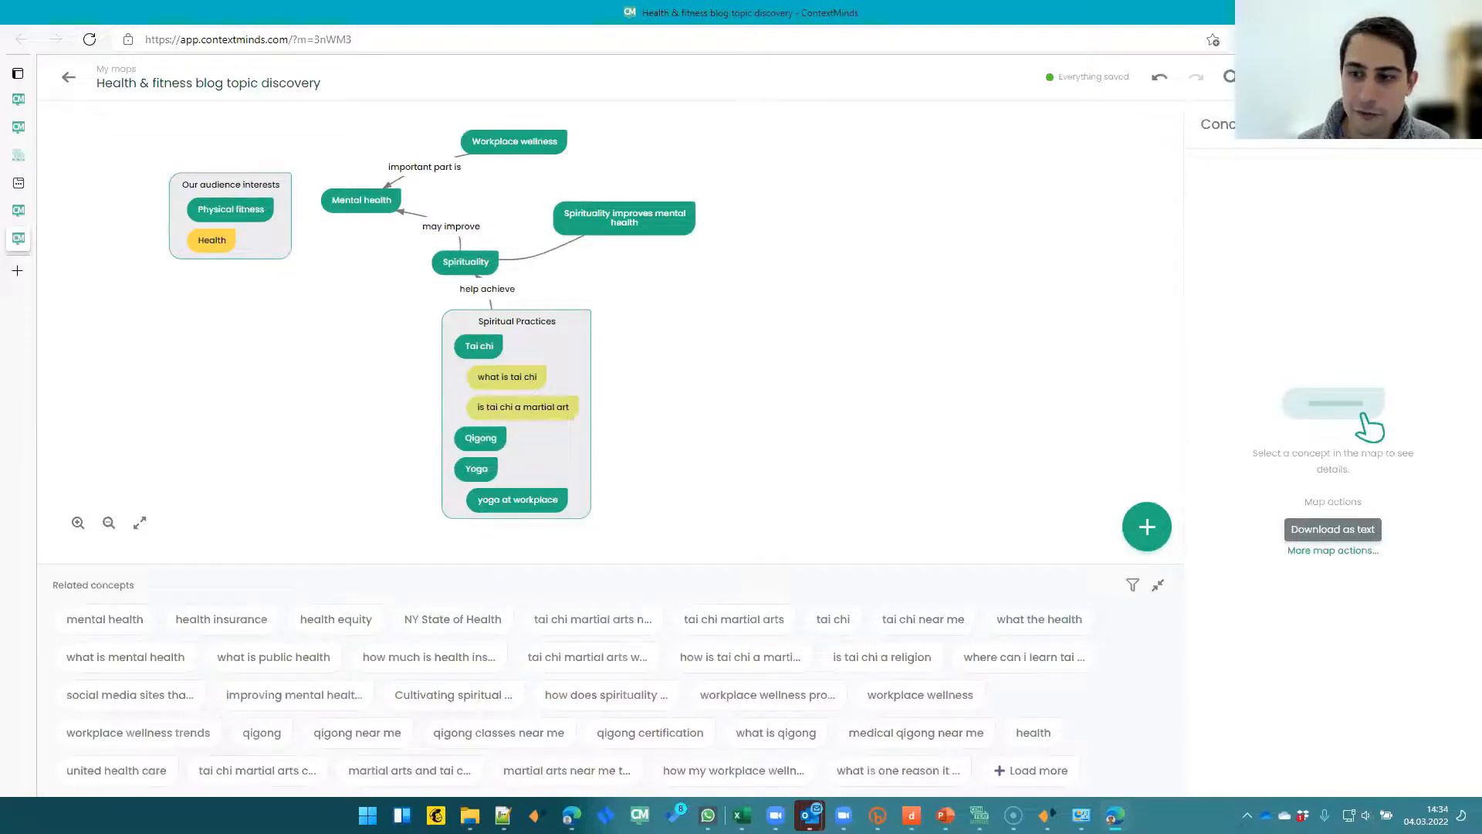
- Create a copy of the map from the map actions and open it for editing
left_click(1269, 76)
left_click(728, 153)
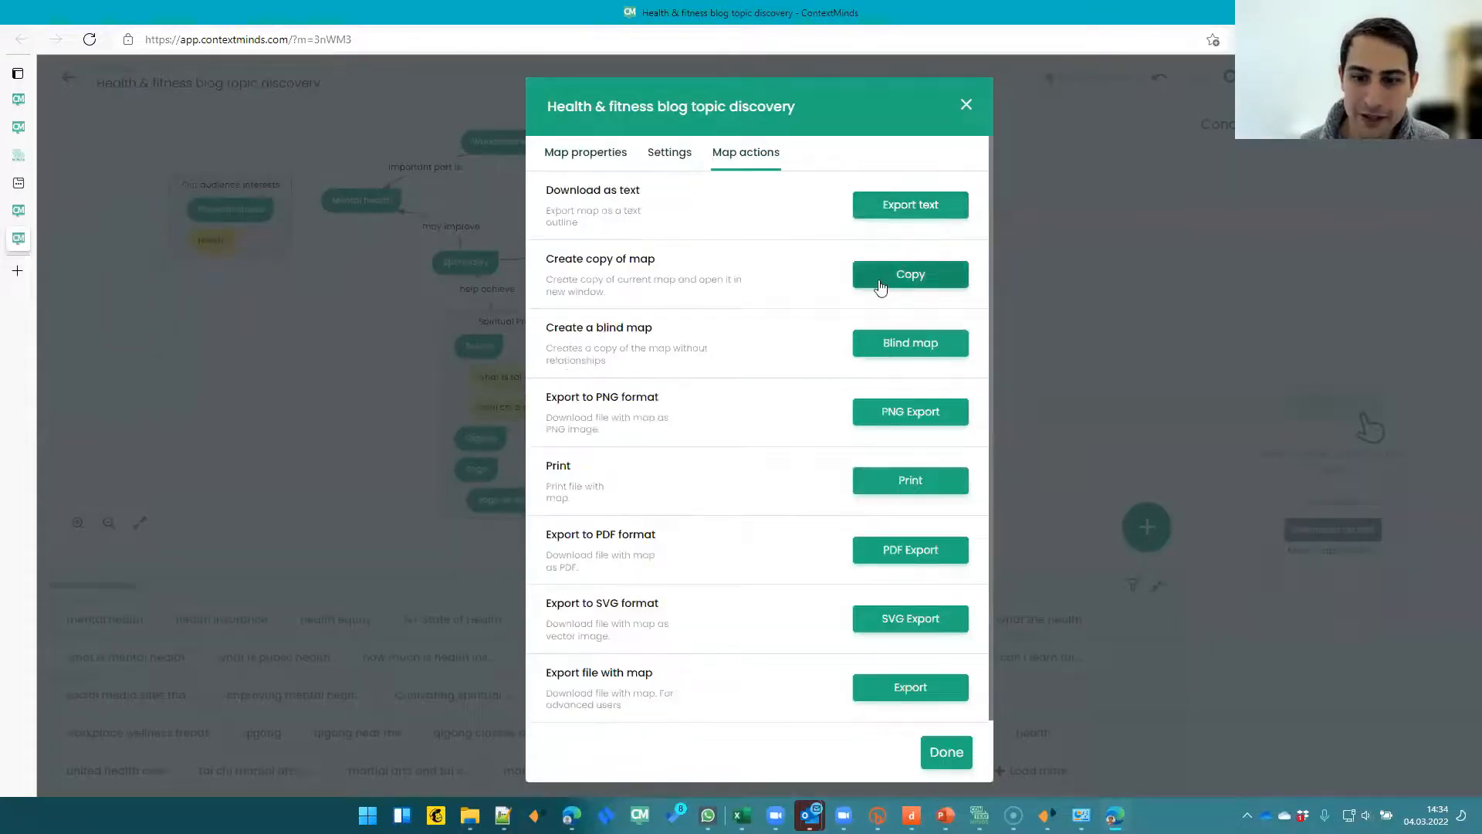
left_click(880, 287)
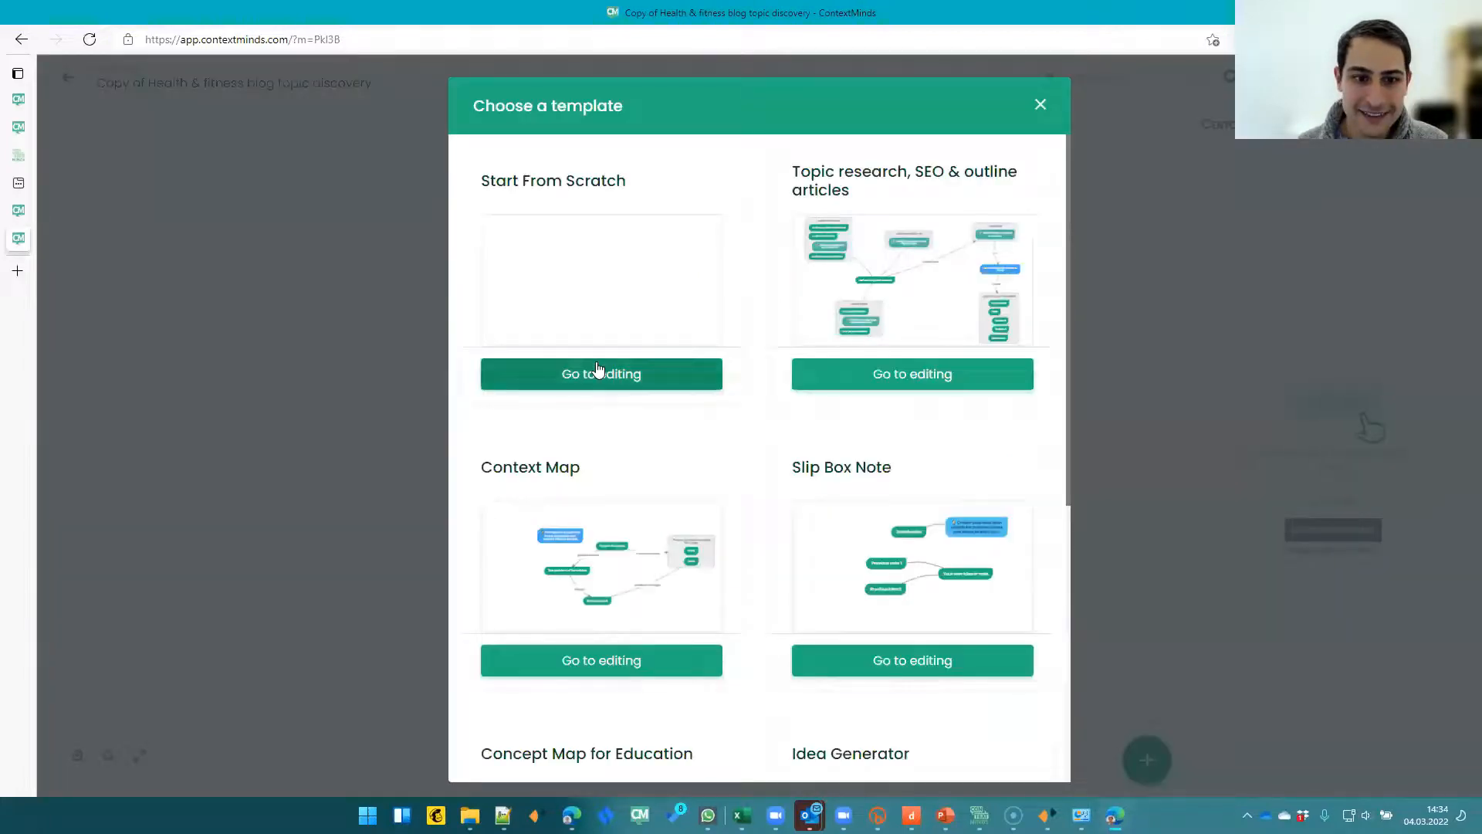
left_click(600, 372)
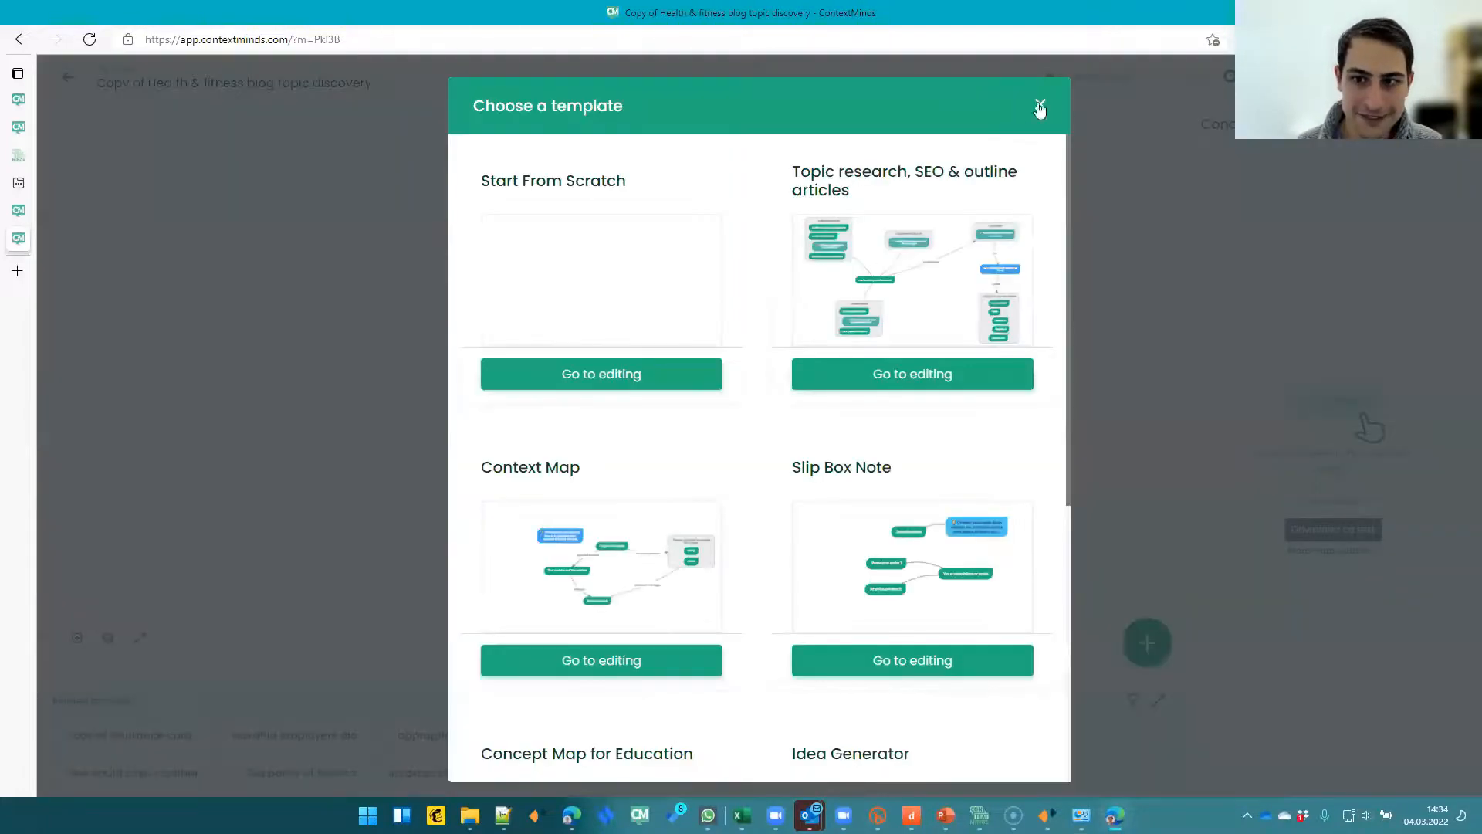
- Return through My maps to the original Health & fitness blog topic discovery map
left_click(1040, 109)
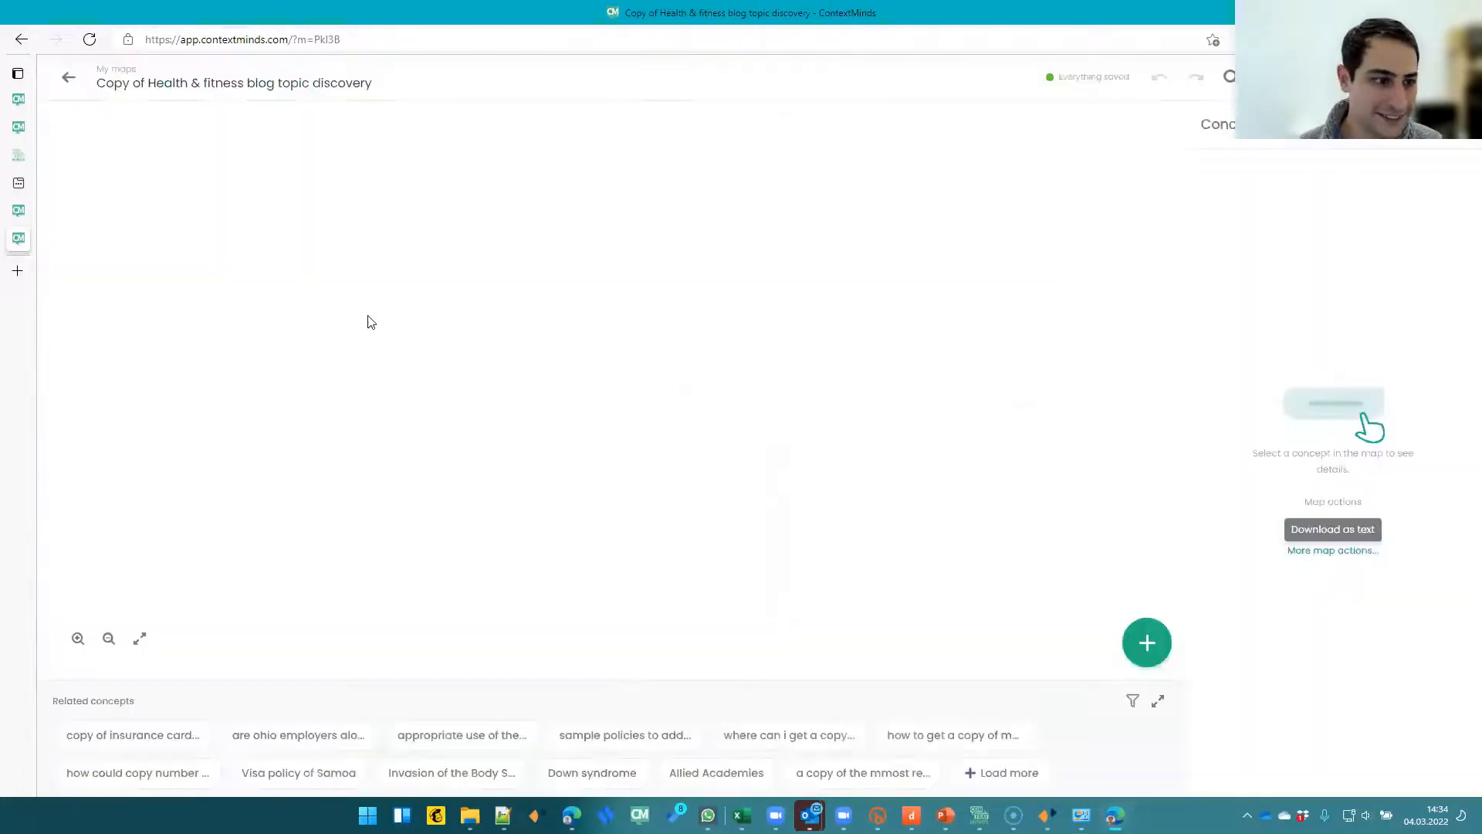
left_click(31, 210)
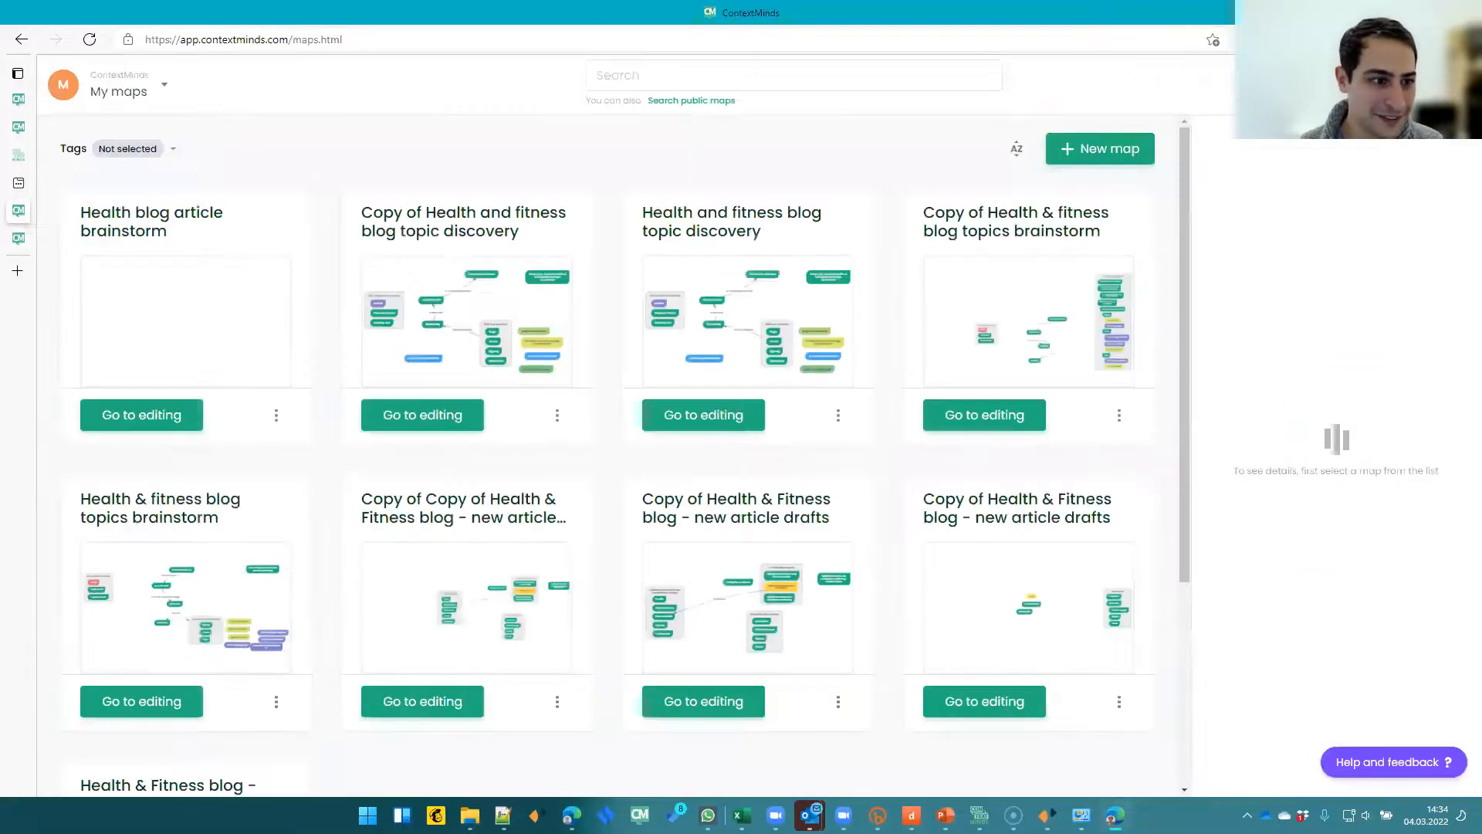
left_click(18, 239)
left_click(21, 42)
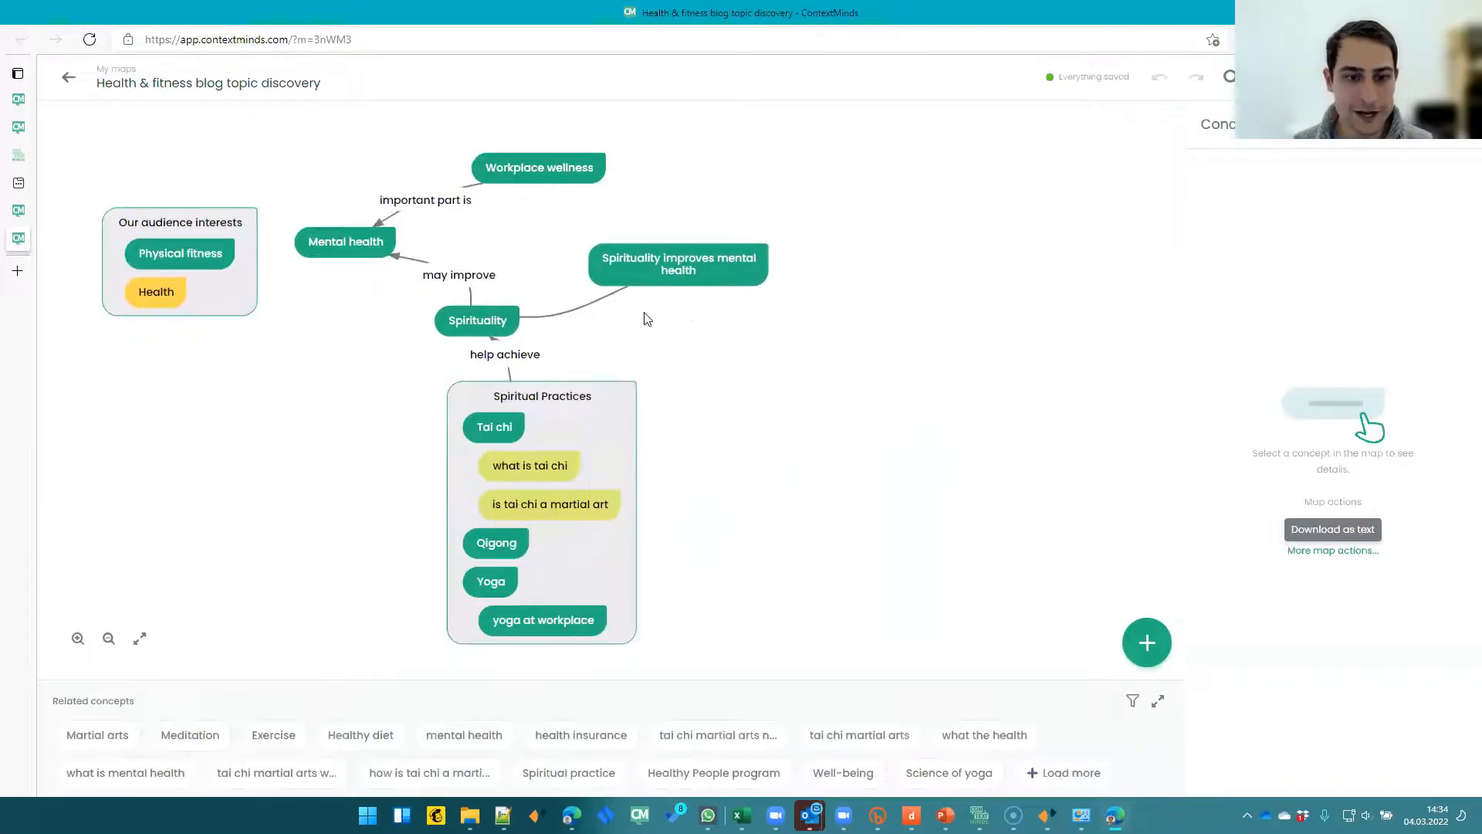
- Inspect the details of the 'is tai chi a martial art' and 'yoga at workplace' concepts, then deselect
left_click(571, 471)
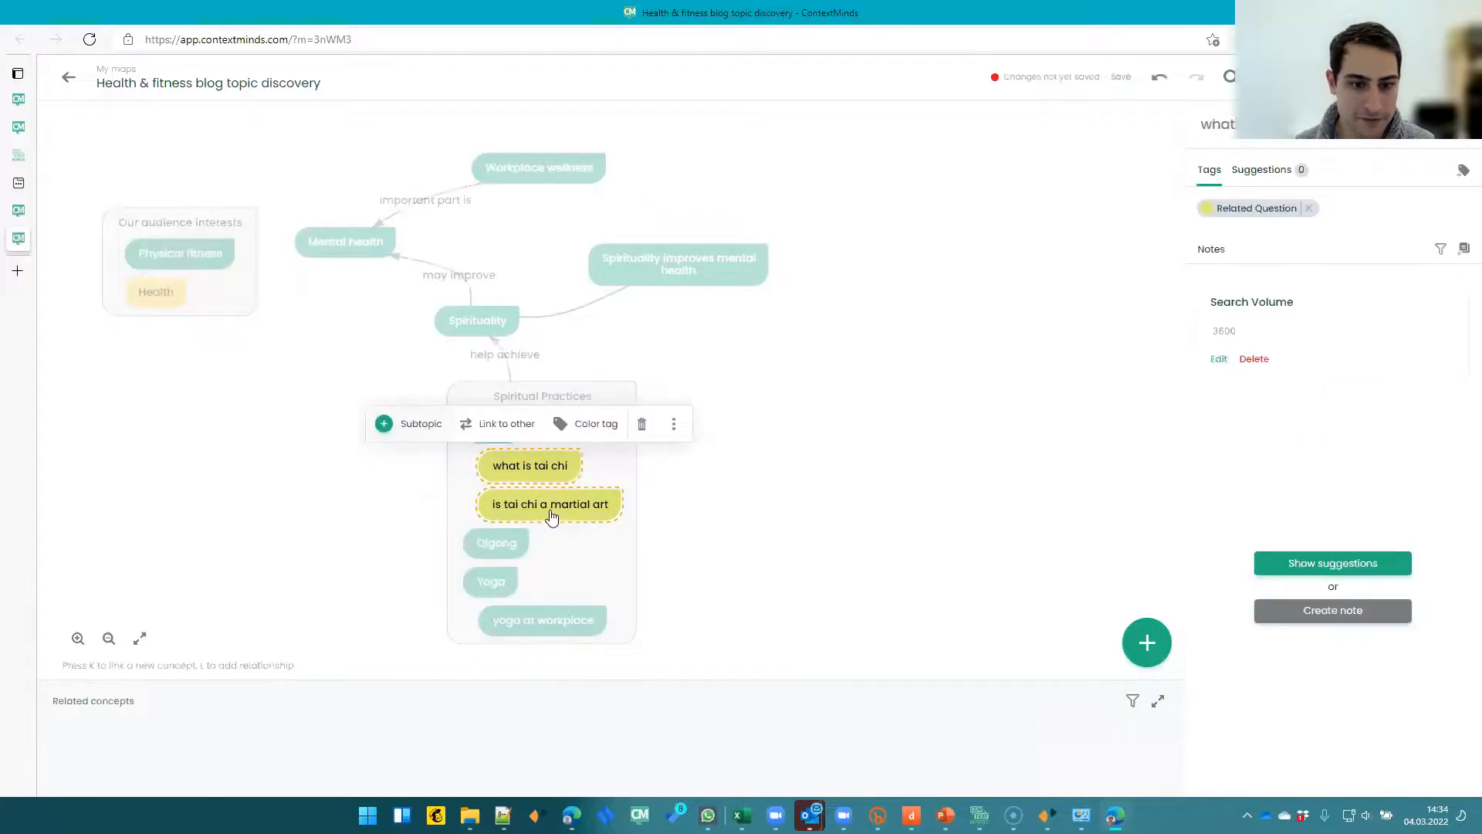
left_click(551, 514)
left_click(552, 625)
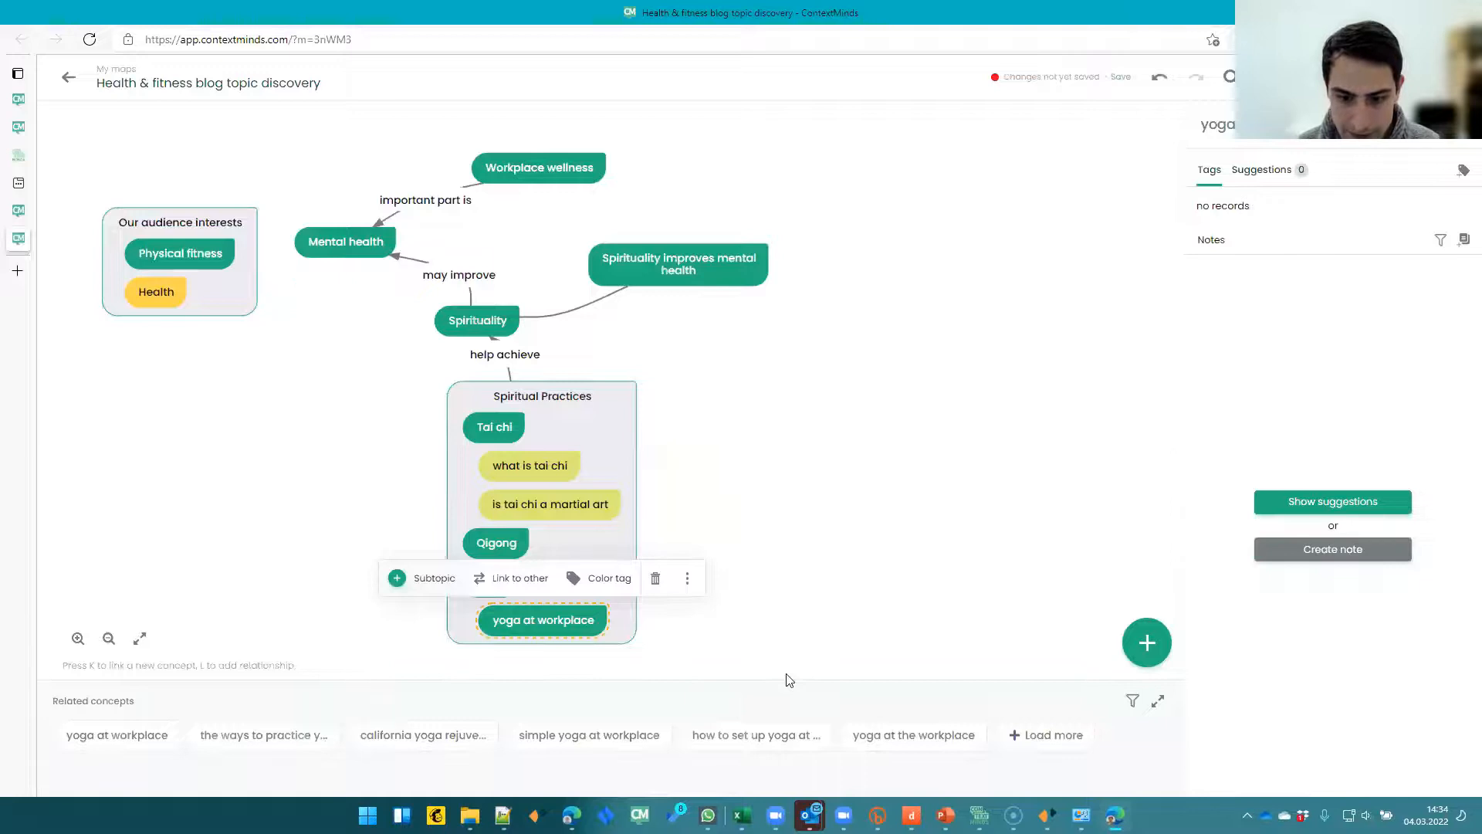
left_click(794, 458)
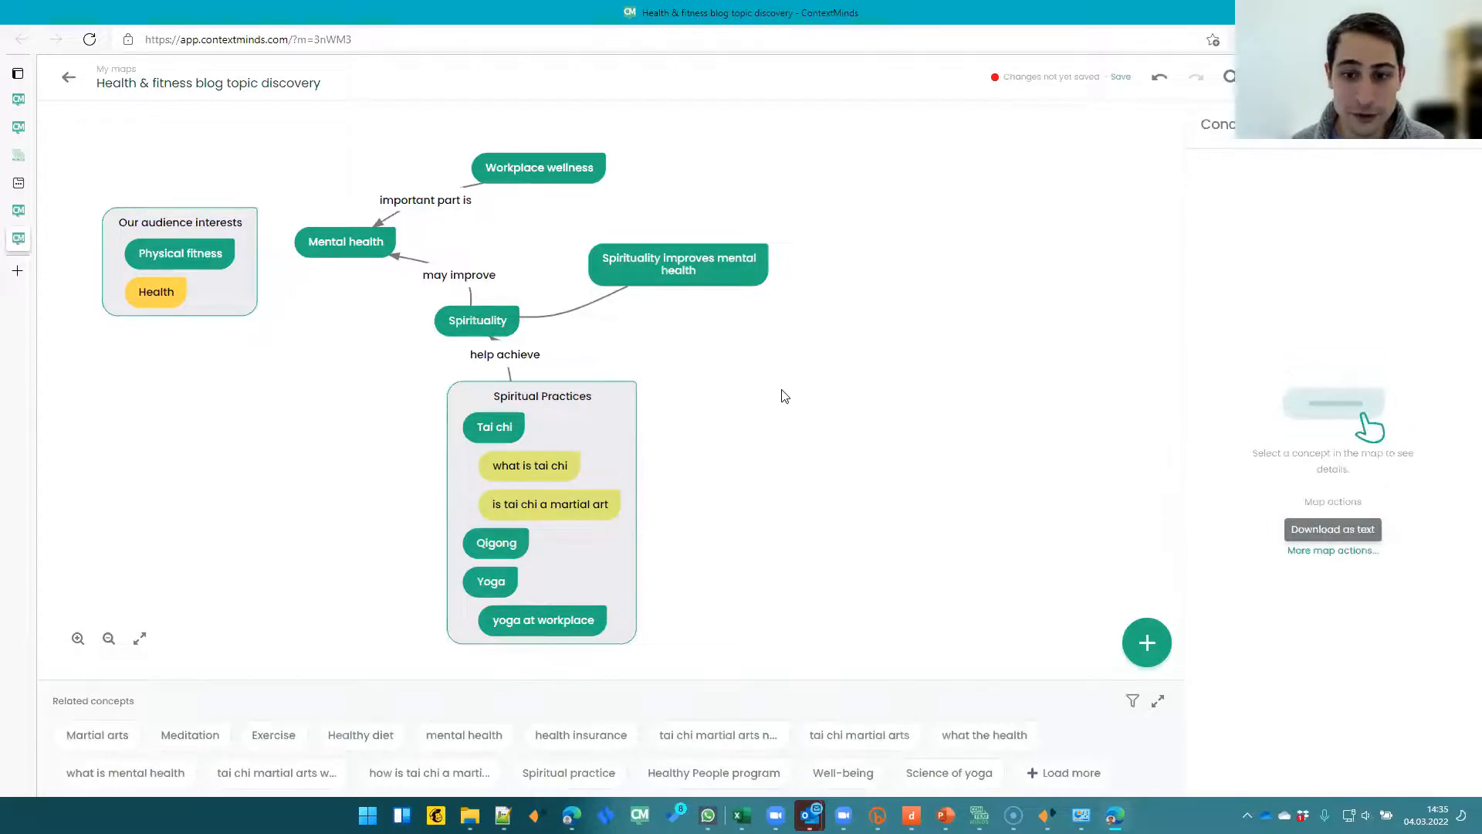
- Create a new concept 'Ways to practice spirituality at workplace to improve your mental health' on an empty area of the map
left_click_drag(785, 396, 711, 391)
double_click(788, 195)
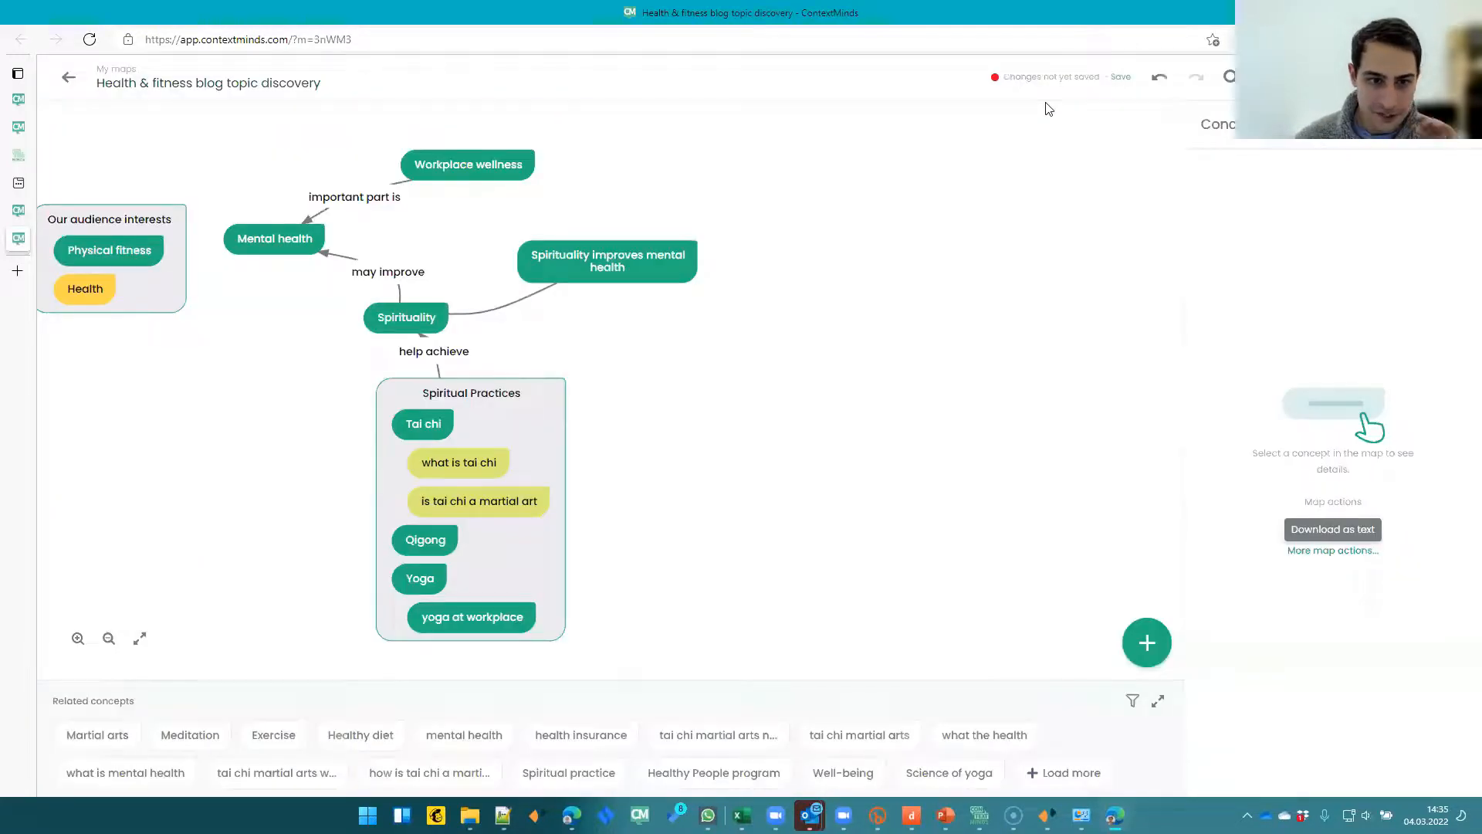
double_click(824, 198)
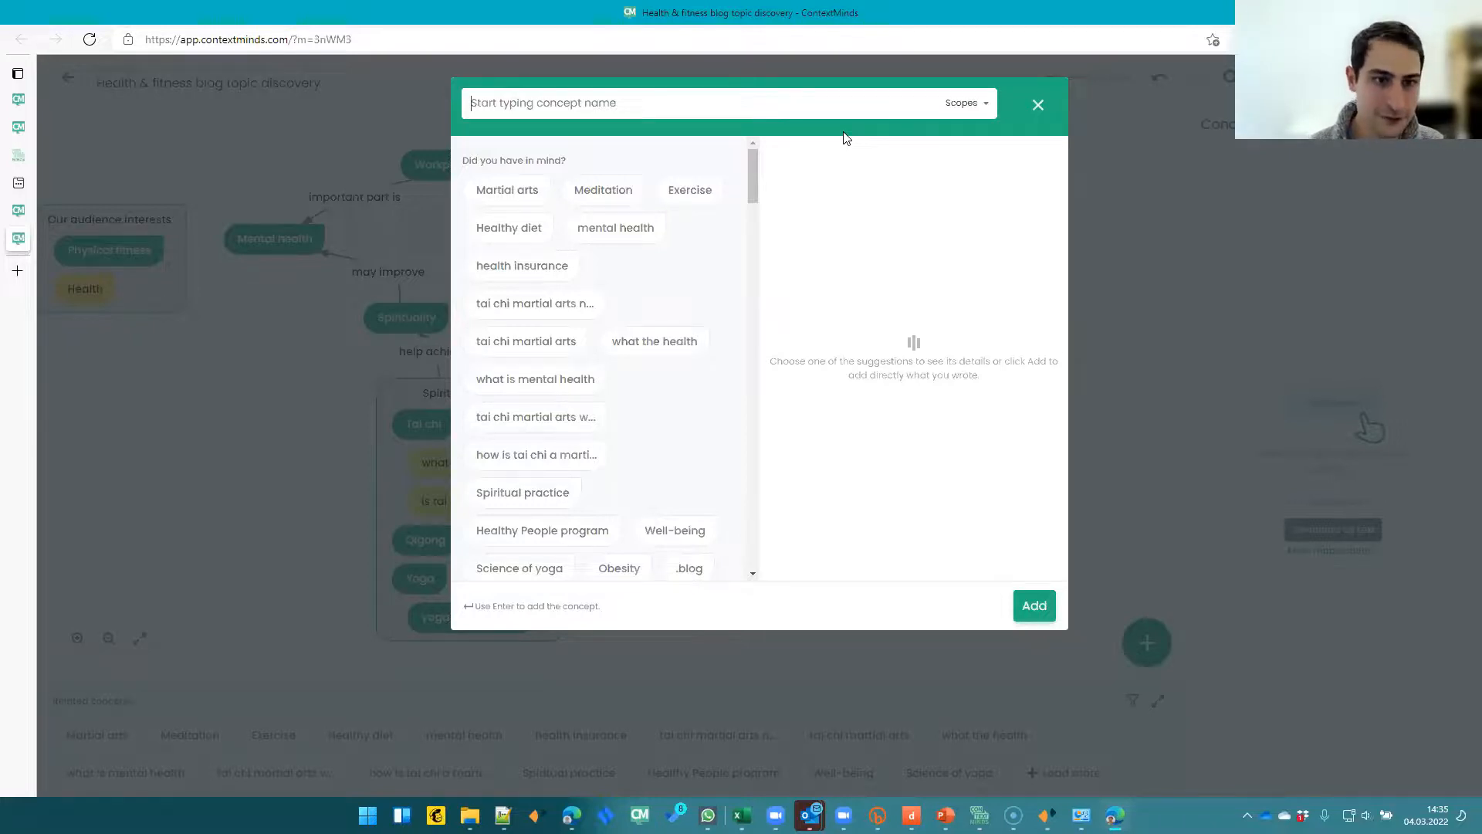
type("w")
key("BackSpace")
type("Ways")
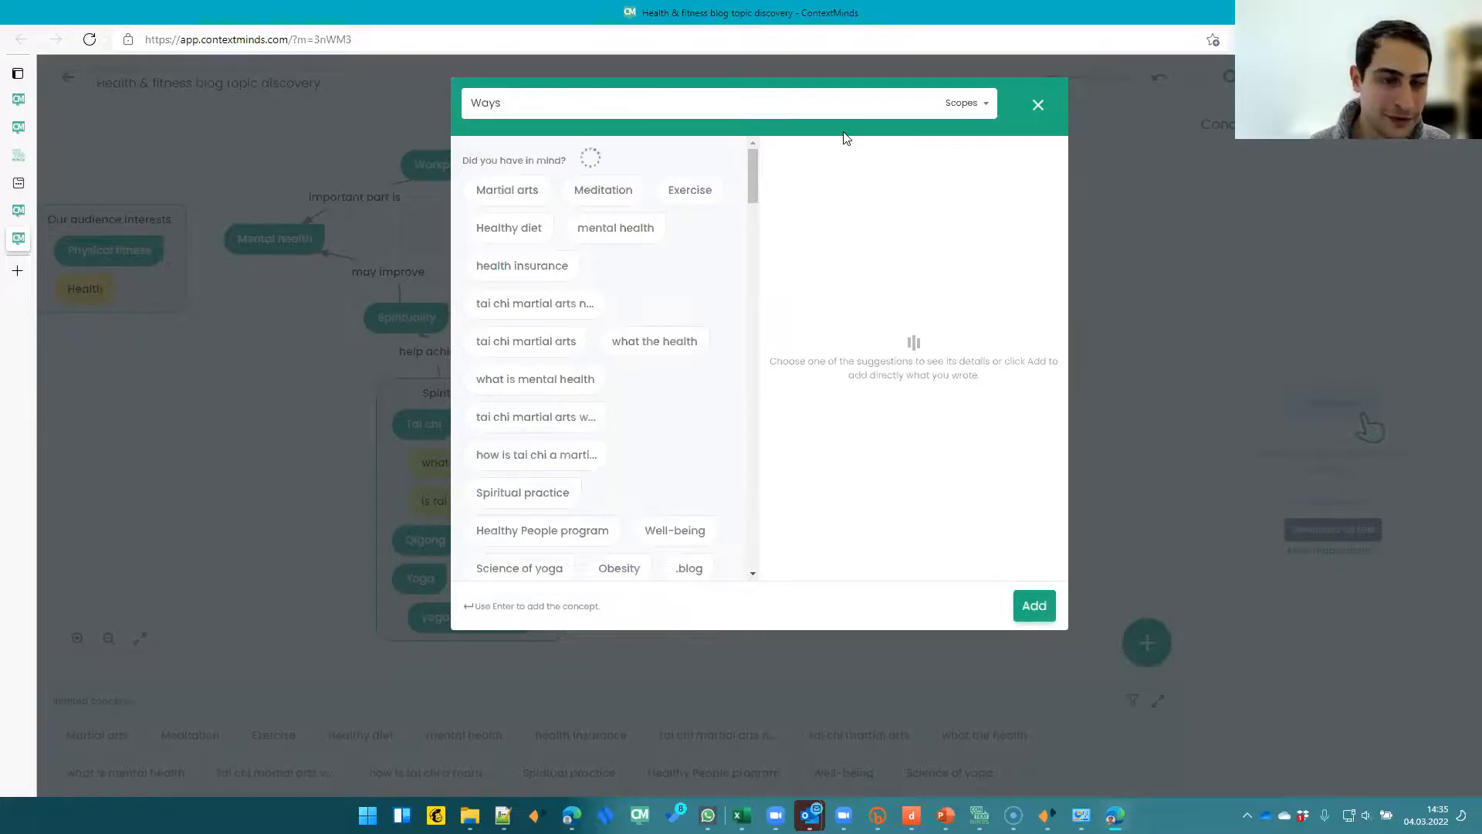
type(" to practiv")
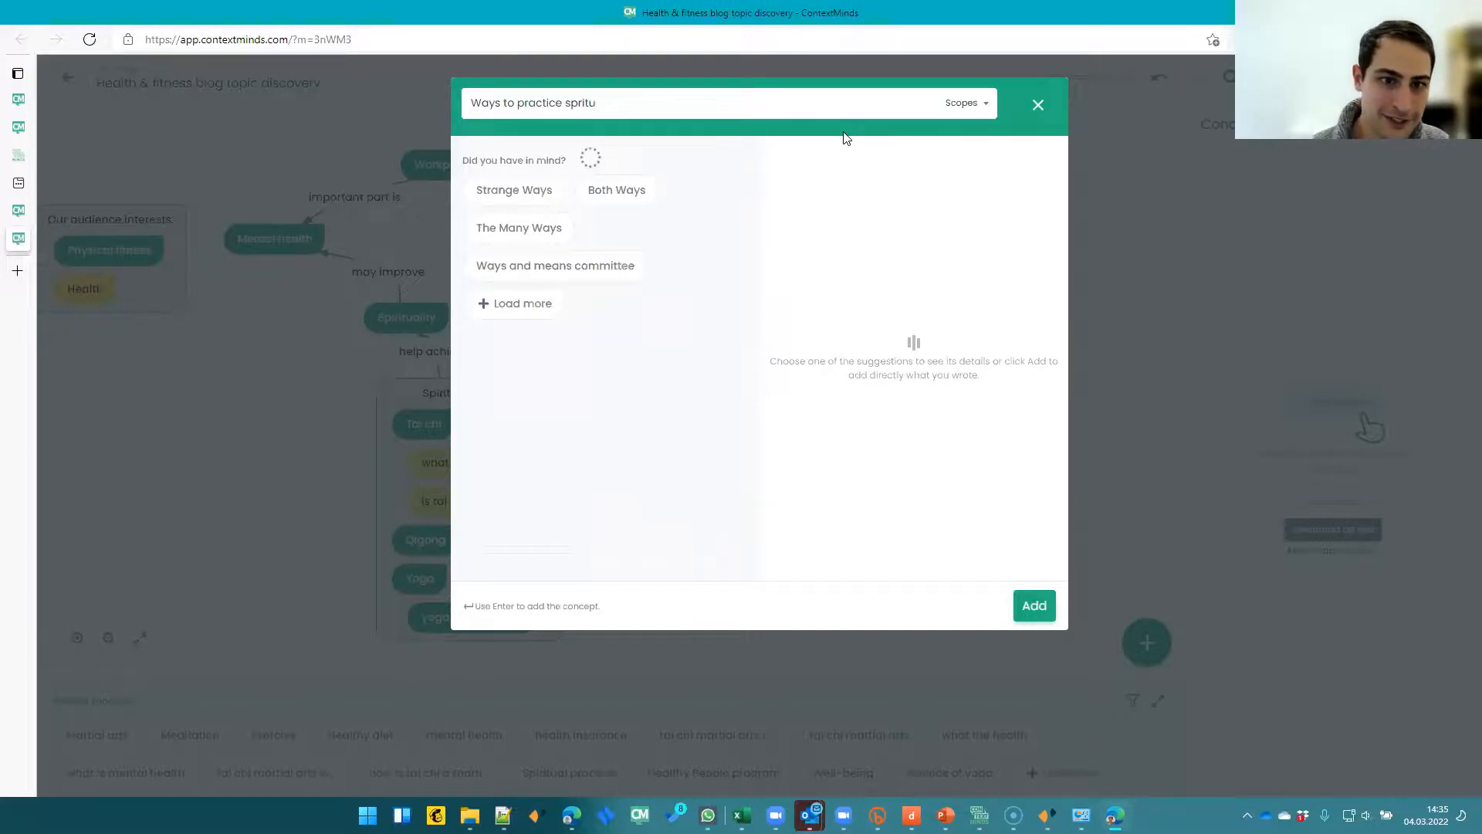
type("tual")
key("BackSpace")
key("BackSpace")
key("BackSpace")
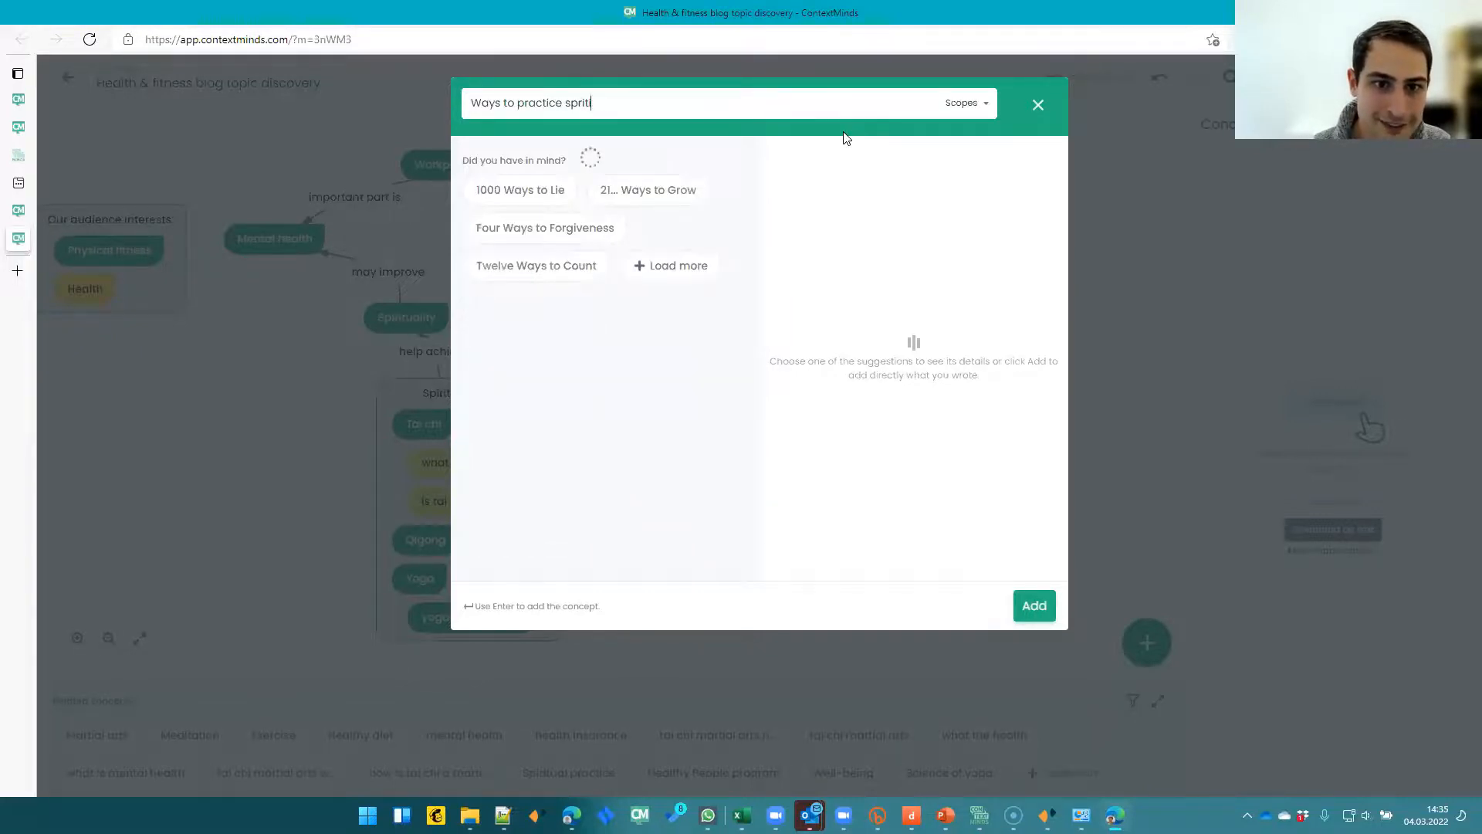
type("uality at")
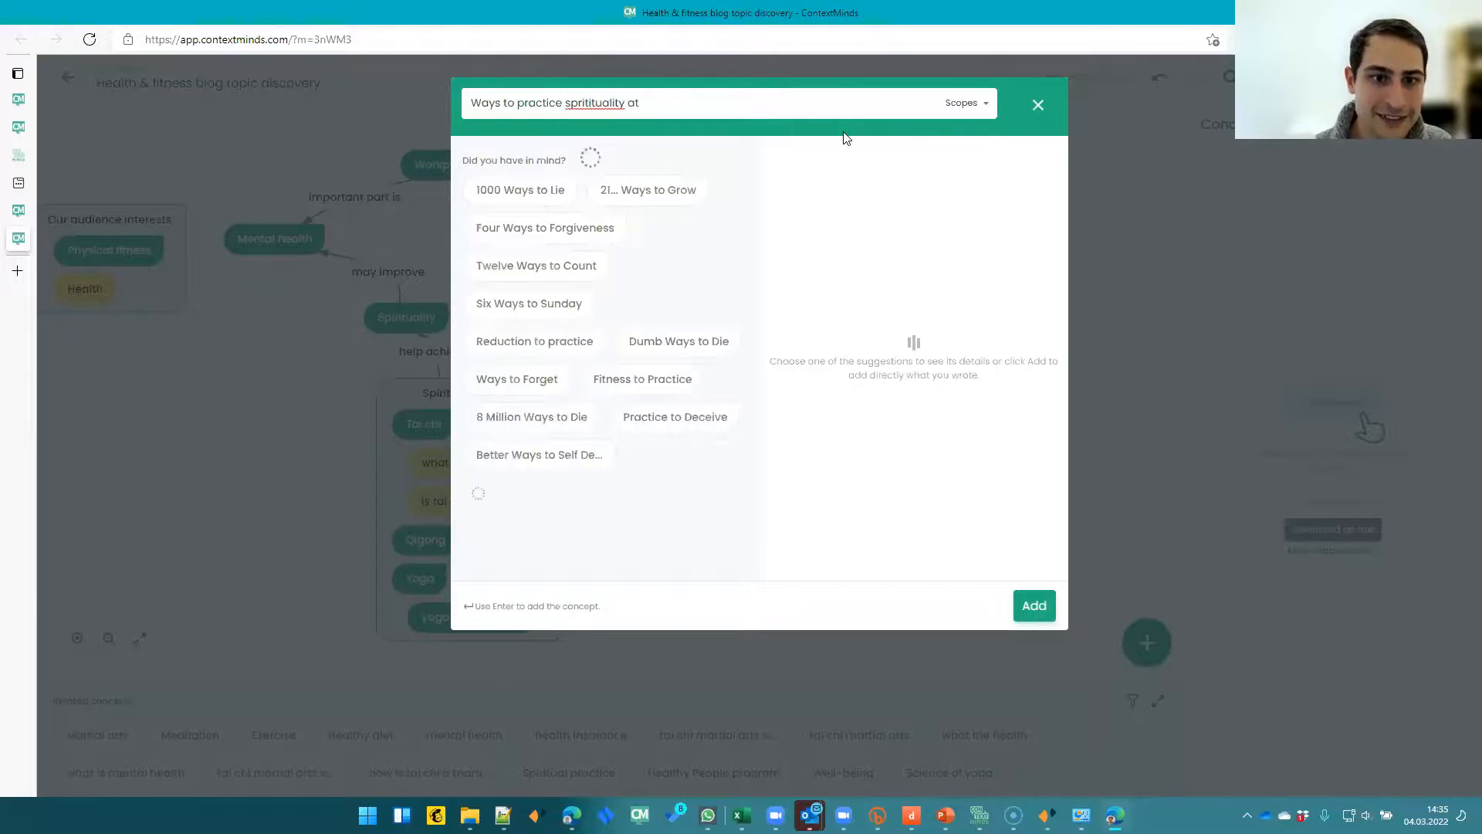
key("Left")
key("Left")
key("Left")
key("Left")
key("Left")
key("Left")
key("Left")
key("Left")
type("i")
key("Right")
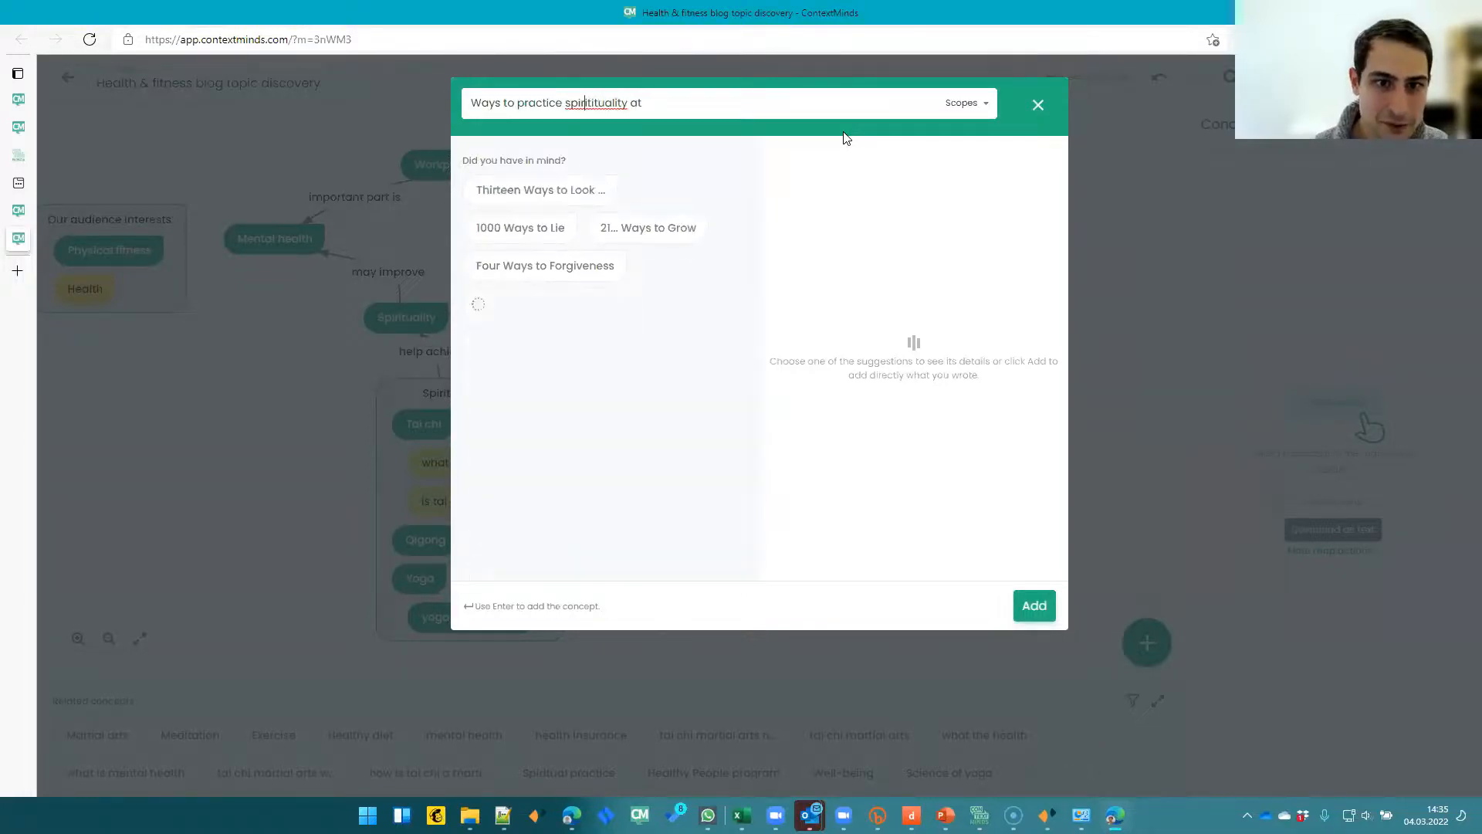
key("BackSpace")
key("BackSpace")
key("End")
type("workplace to improve")
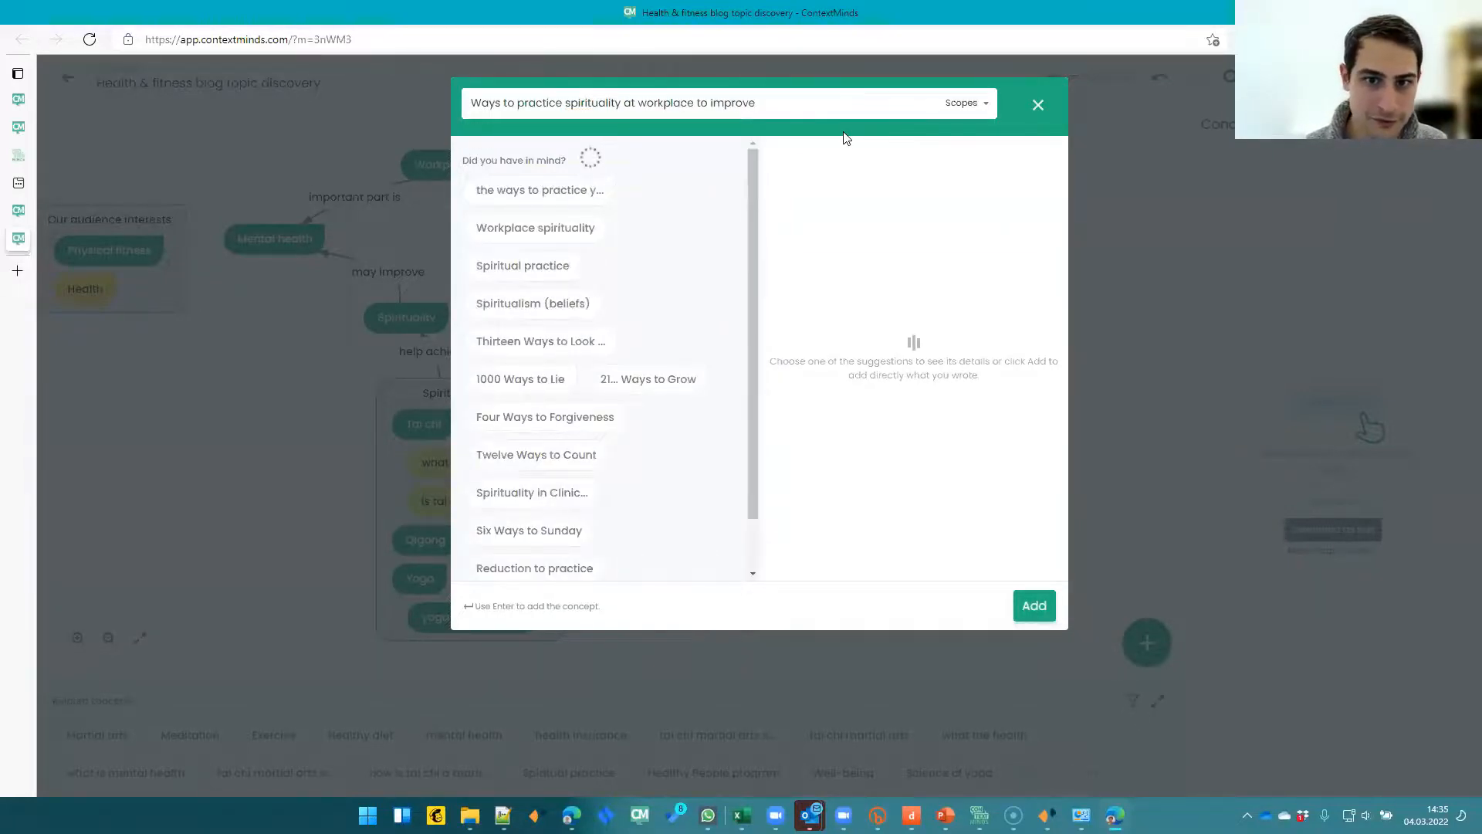
type(" your mental health")
key("Return")
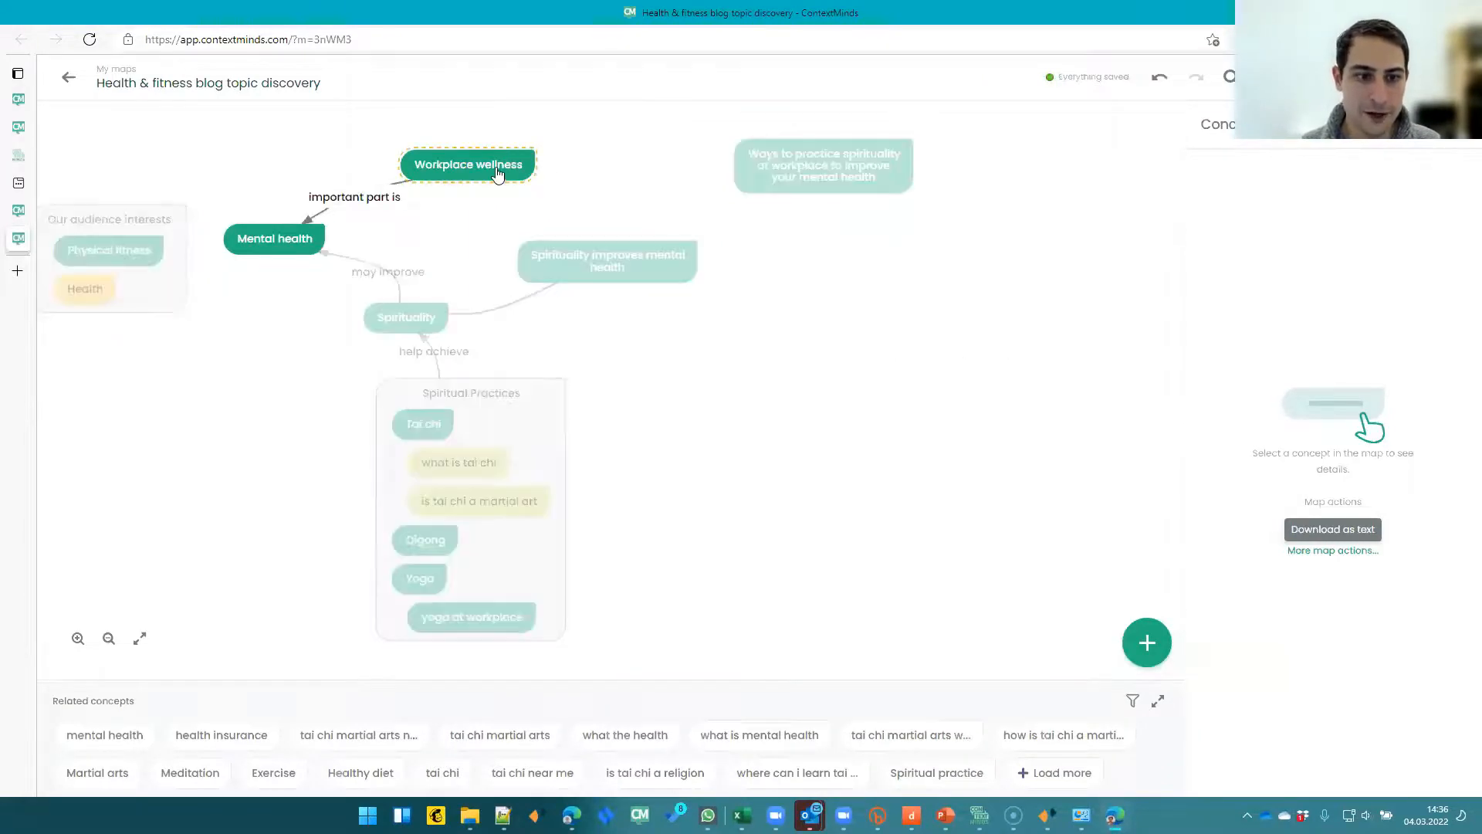
- Move Workplace wellness, Mental health, Spirituality and 'Spirituality improves mental health' into the new concept's group
left_click_drag(497, 174, 810, 194)
left_click_drag(830, 145, 820, 147)
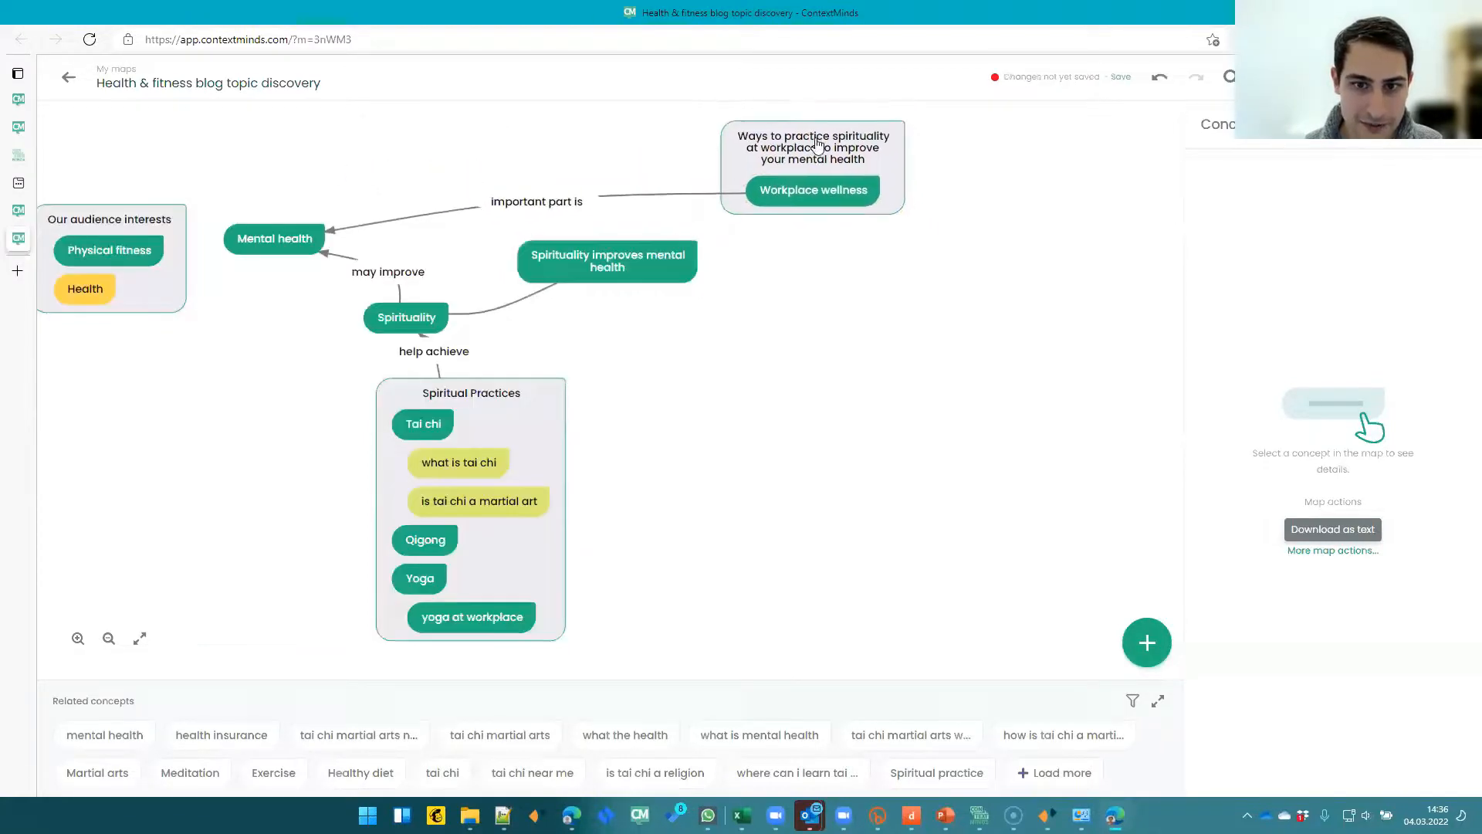
mouse_move(310, 249)
left_mouse_down()
mouse_move(547, 194)
mouse_move(1002, 233)
mouse_move(809, 224)
mouse_move(813, 209)
left_mouse_up()
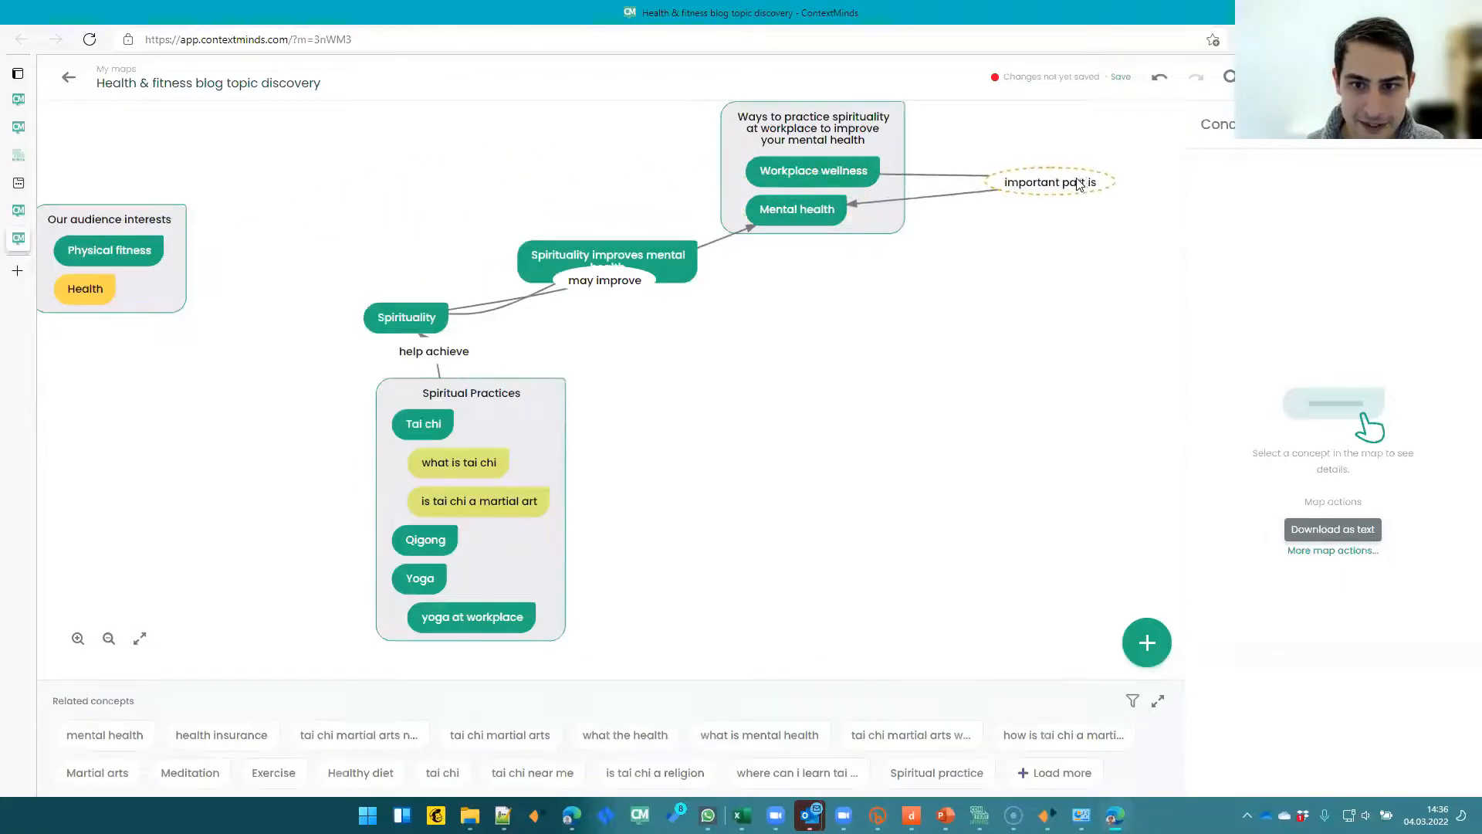
left_click_drag(600, 255, 436, 188)
left_click_drag(634, 275, 697, 163)
left_click_drag(409, 318, 799, 236)
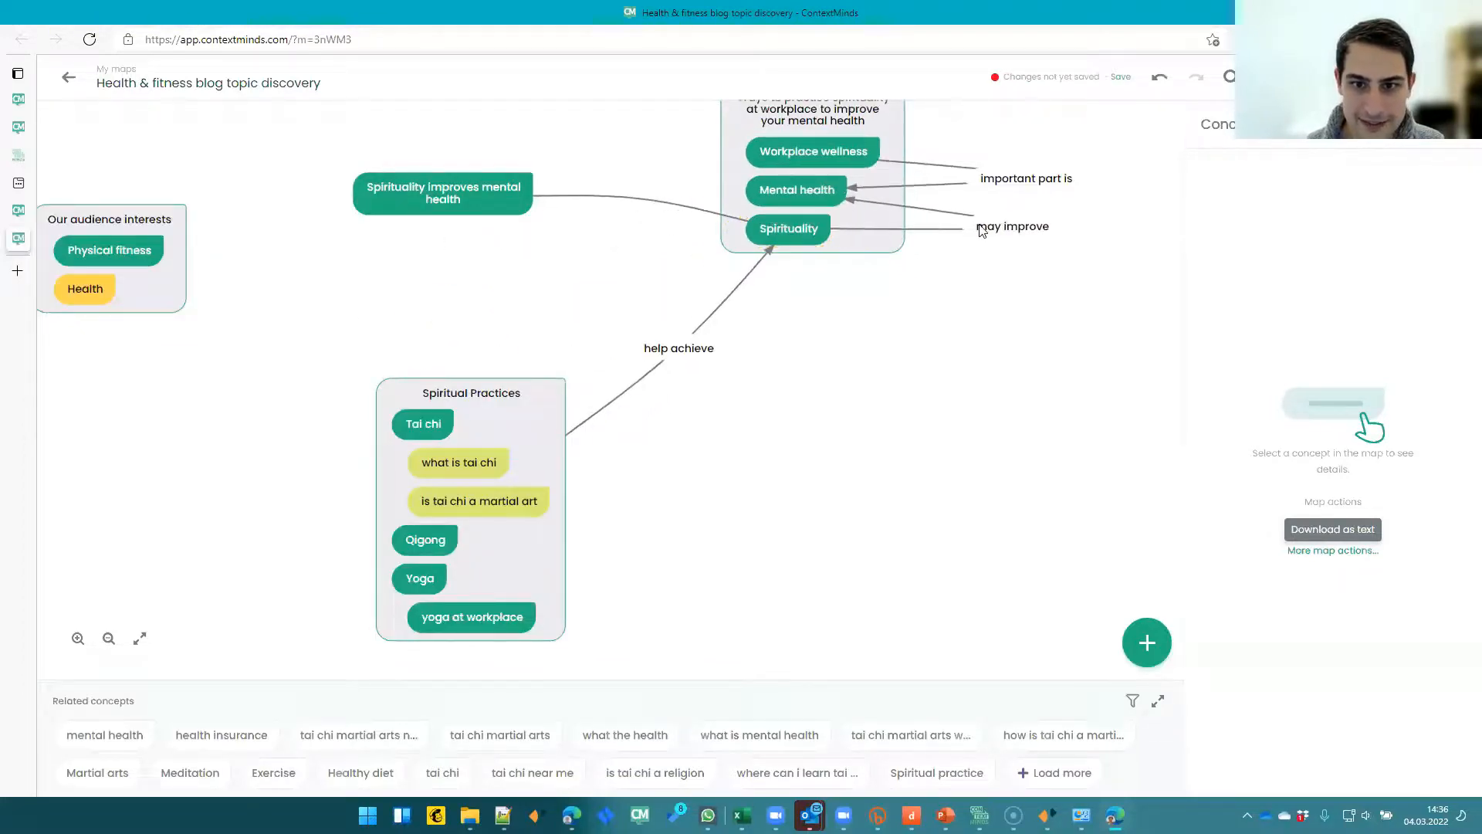
mouse_move(403, 225)
left_mouse_down()
mouse_move(855, 268)
mouse_move(834, 282)
left_mouse_up()
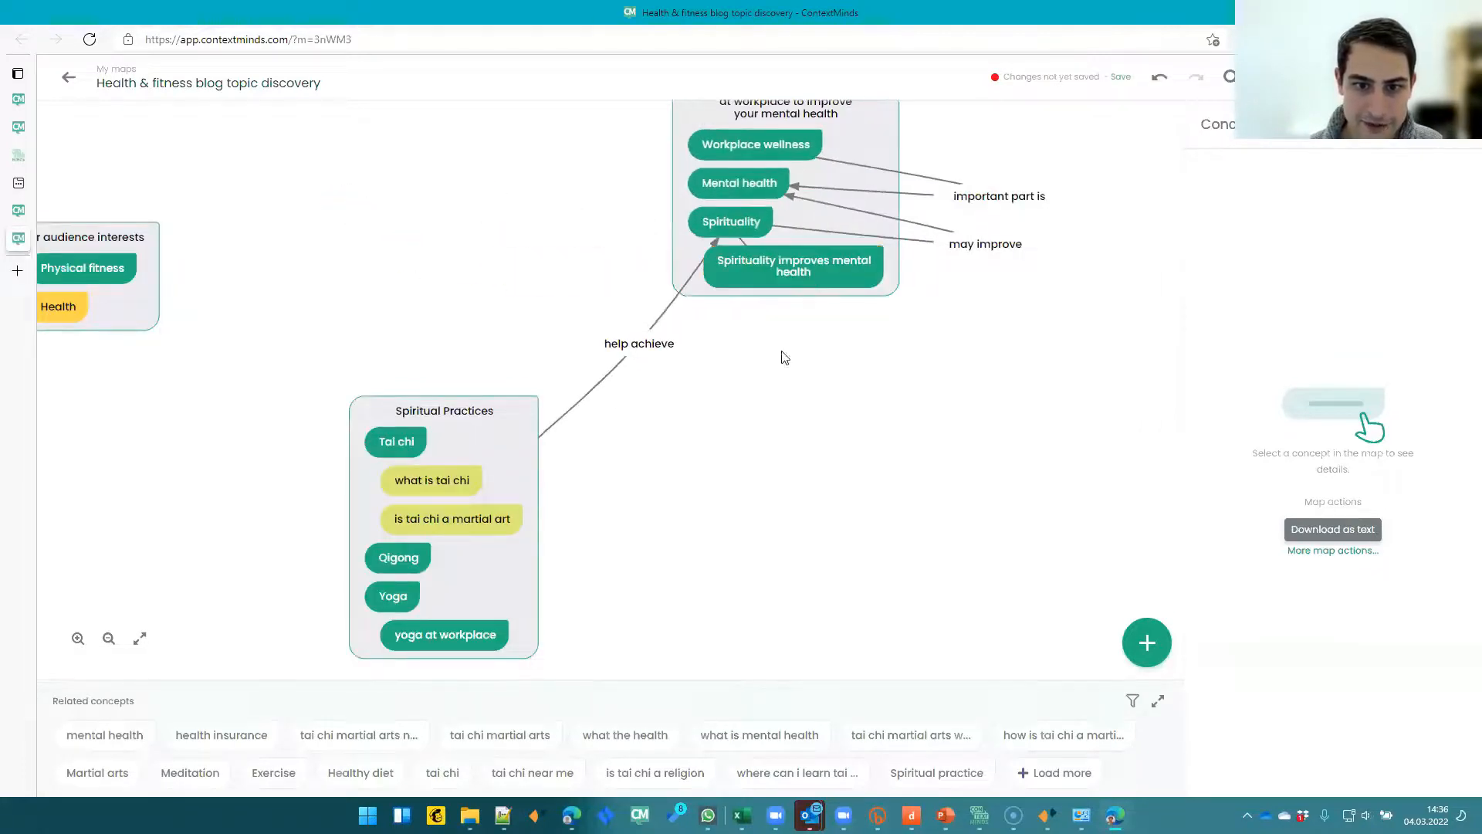
- Move Tai chi with its questions, Qigong, Yoga and 'yoga at workplace' from Spiritual Practices into the new group
left_click_drag(590, 330, 543, 327)
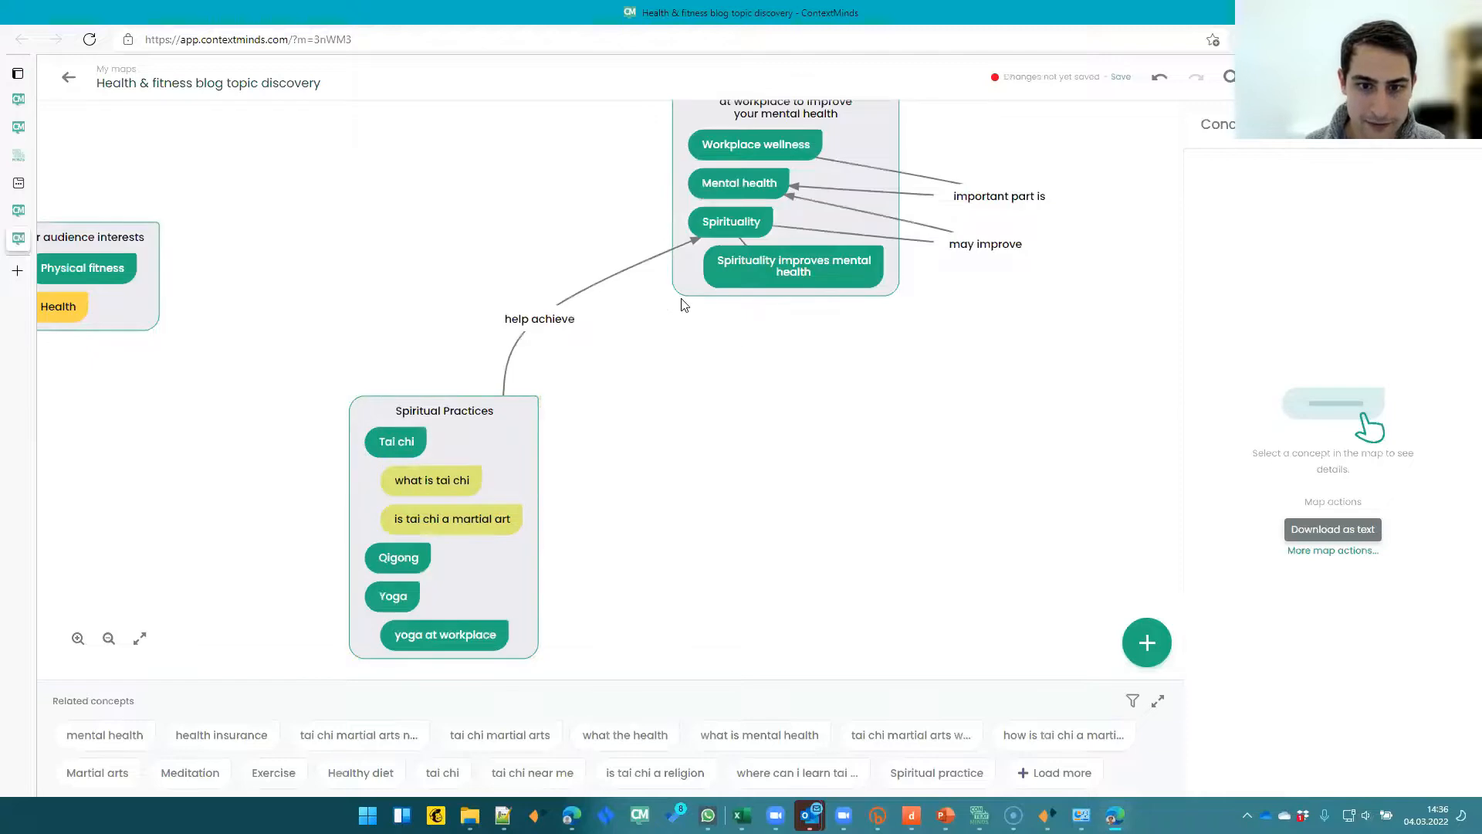
left_click_drag(691, 292, 697, 344)
left_click(740, 340)
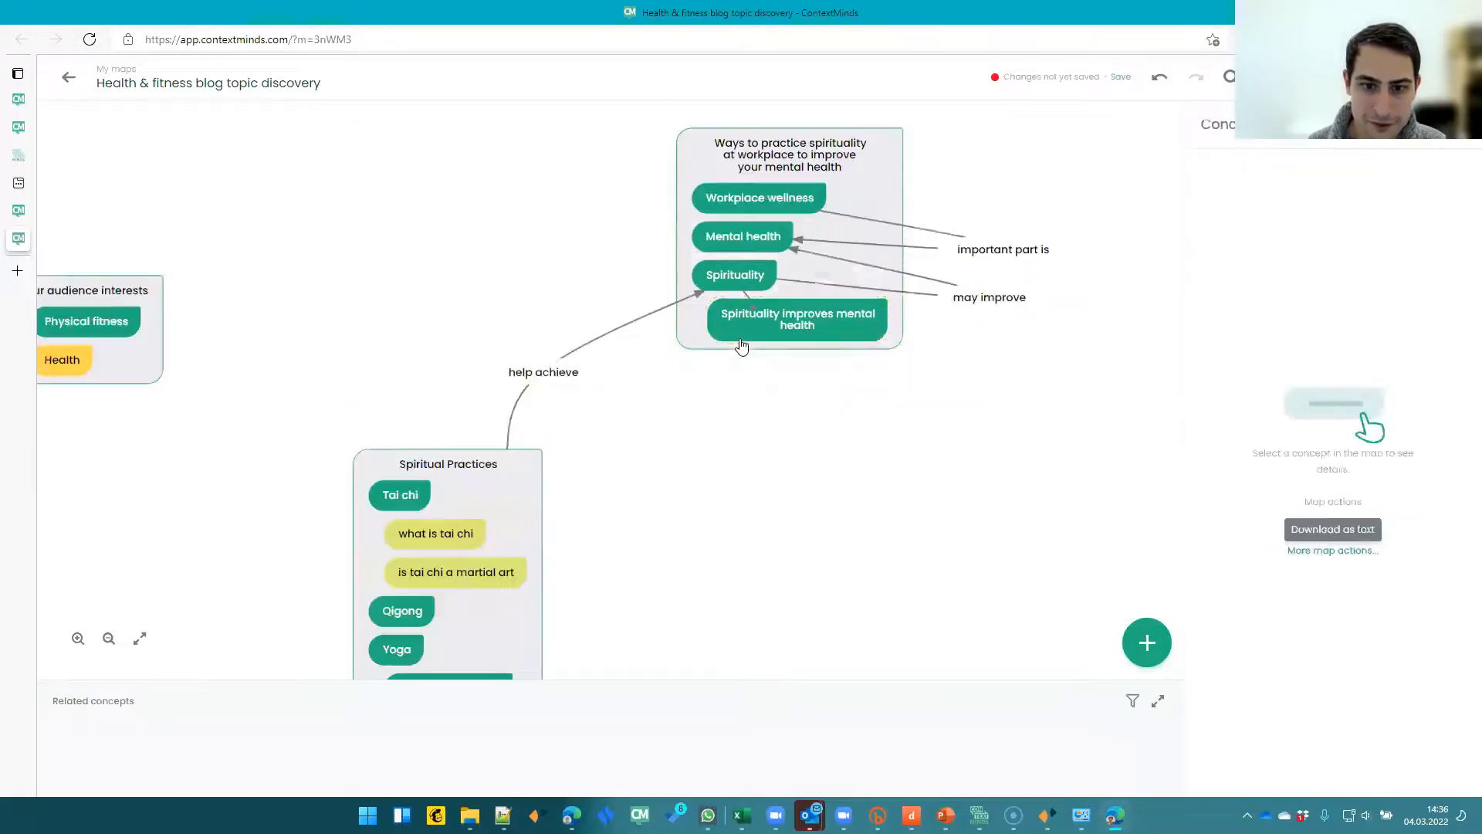
left_click(700, 334)
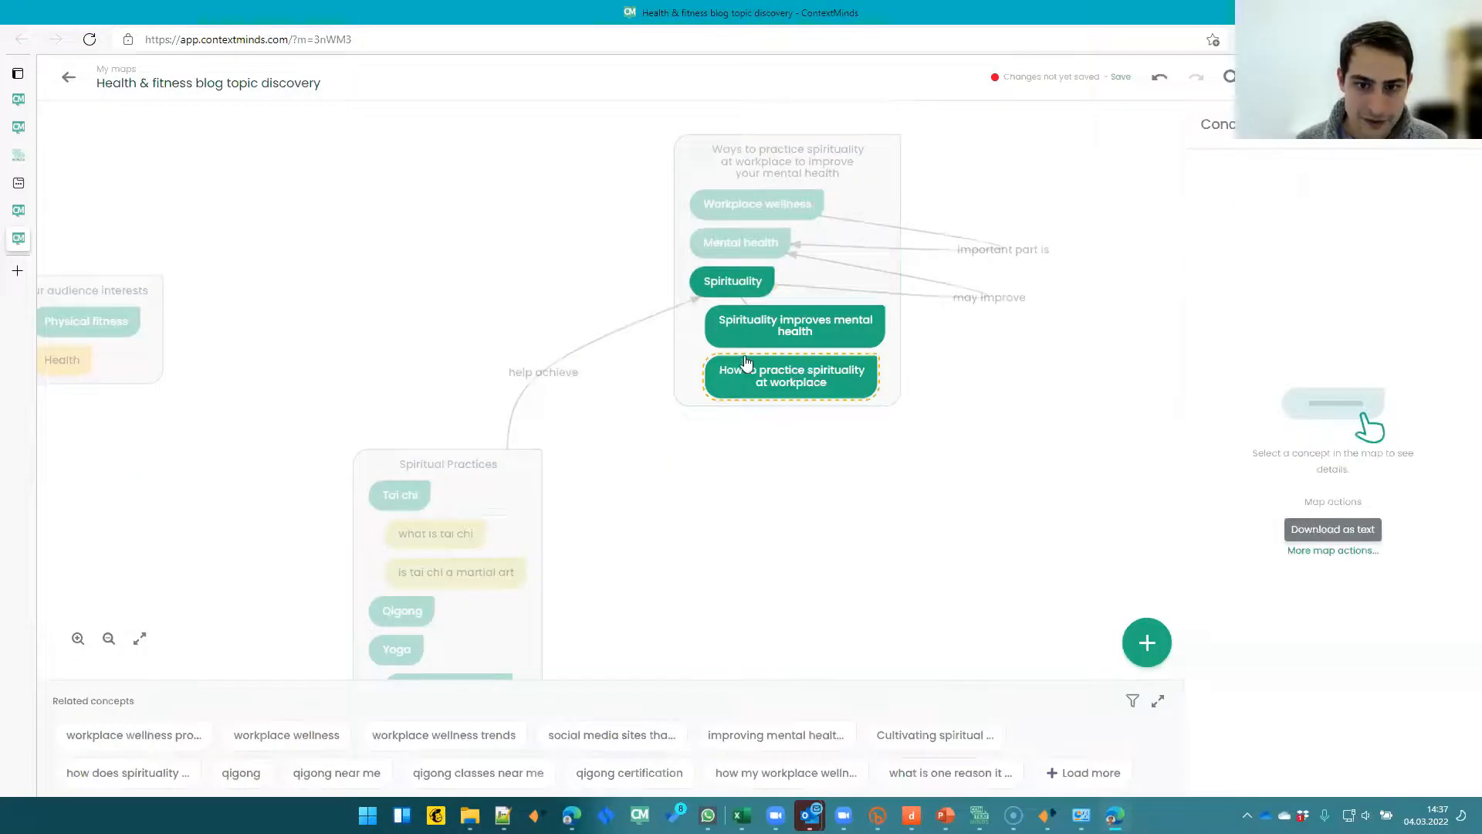
left_click_drag(594, 475, 560, 401)
left_click_drag(366, 421, 712, 367)
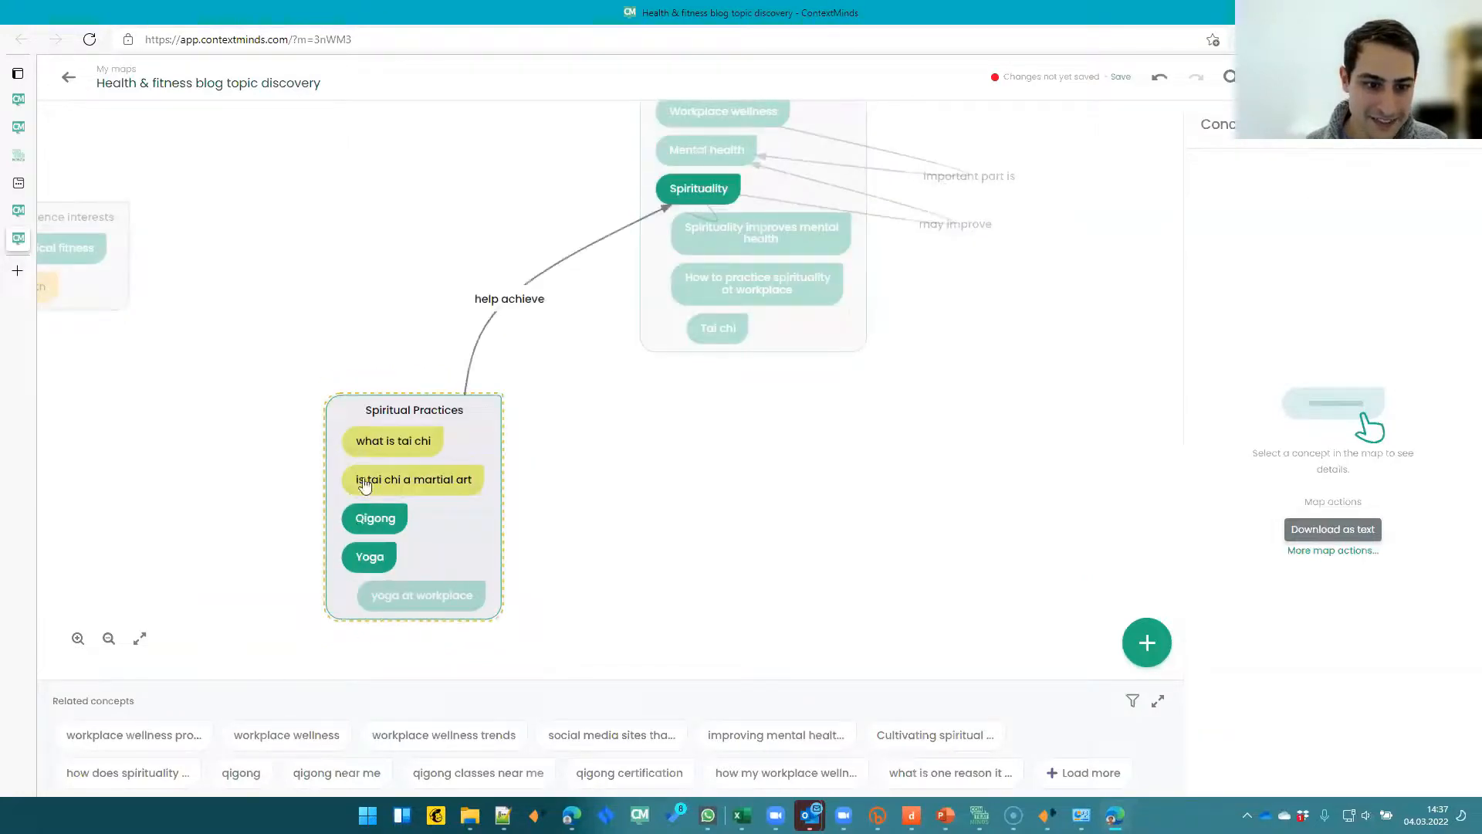
left_click_drag(390, 439, 742, 363)
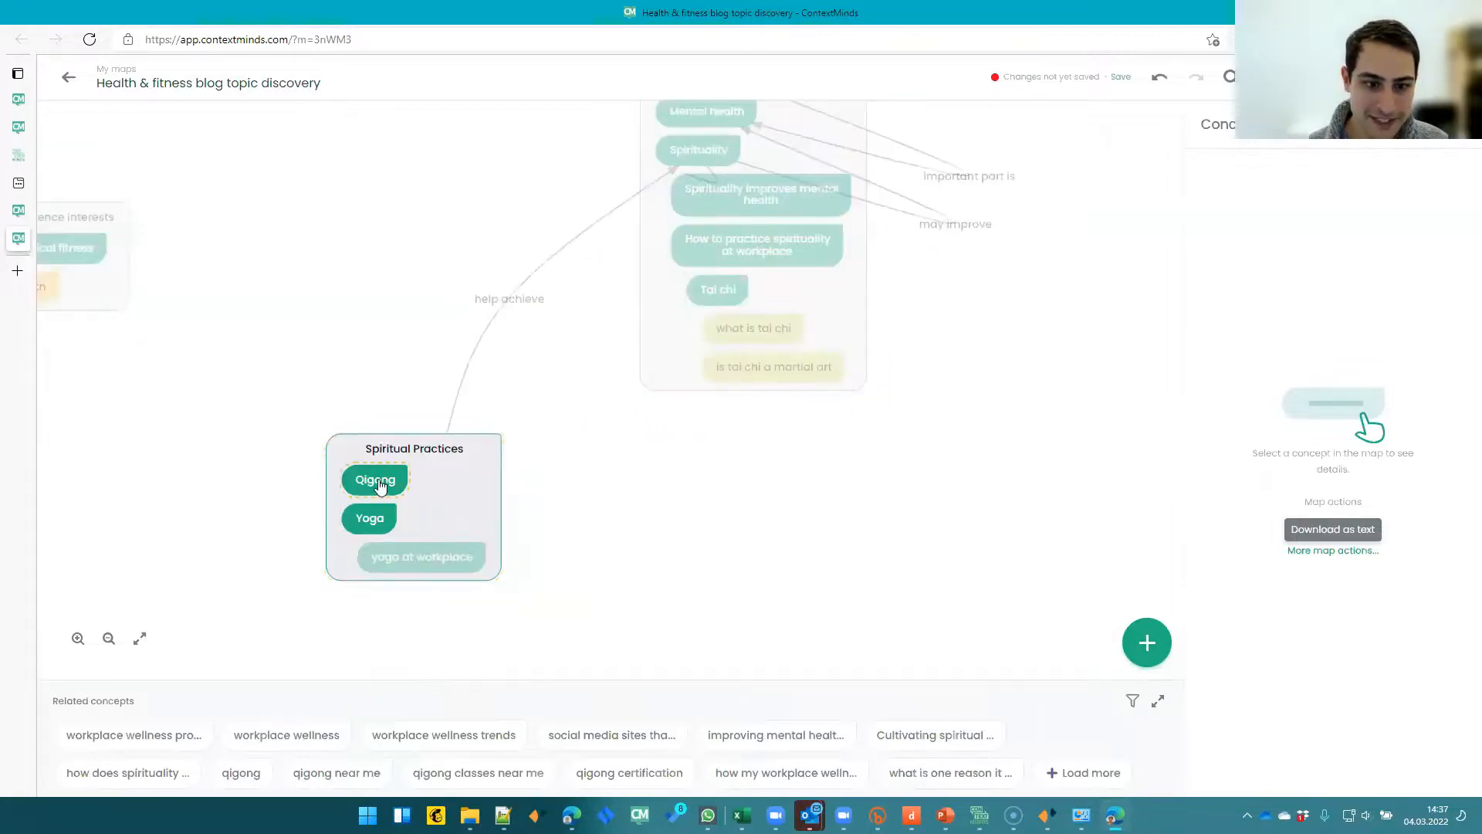
left_click_drag(375, 482, 718, 386)
left_click_drag(560, 451, 722, 399)
left_click_drag(393, 521, 747, 420)
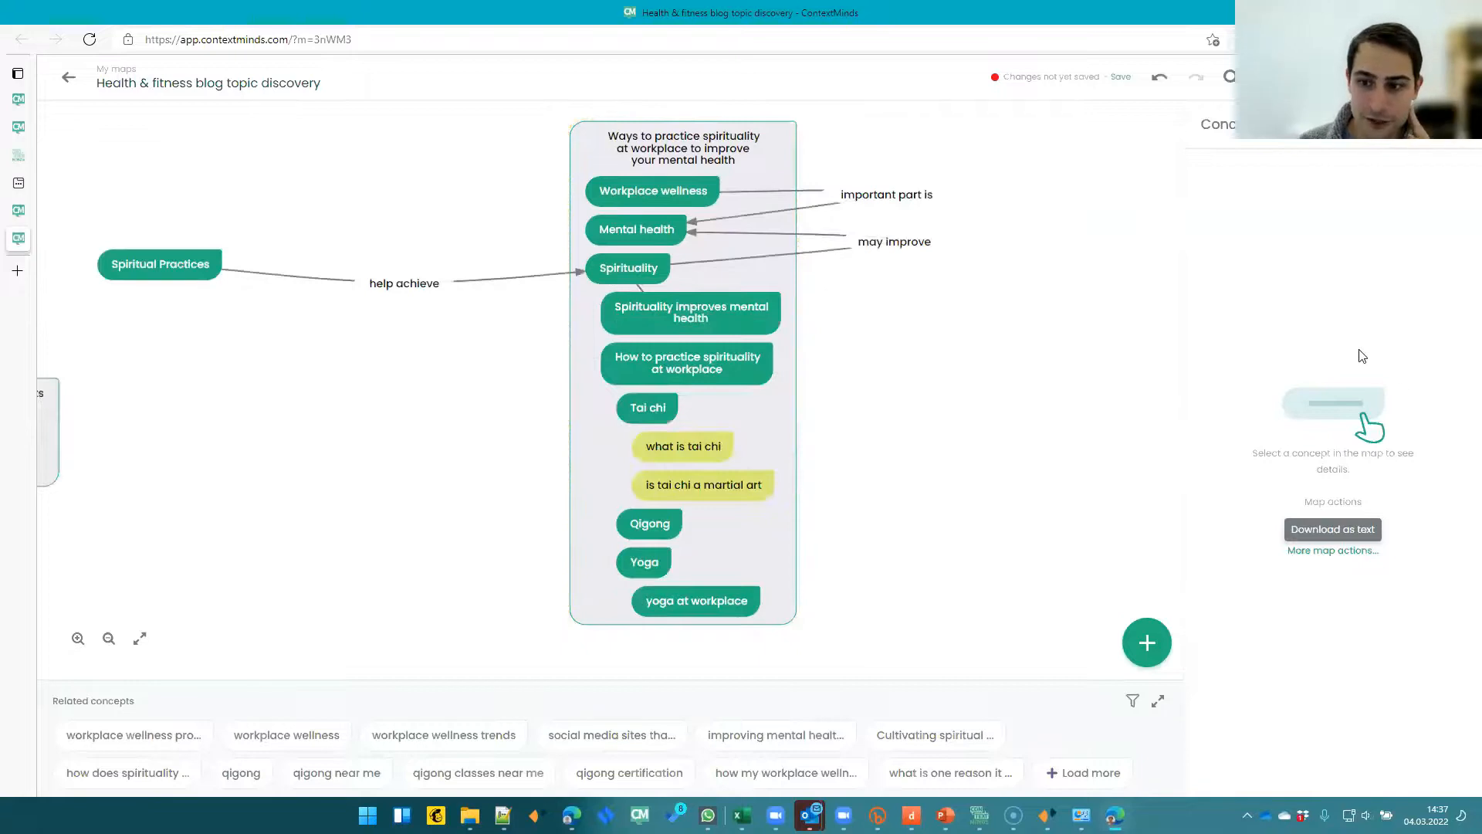
- Show suggestions for Workplace wellness and pin the 'What is Workplace Wellness, Really?' article to its notes
left_click(651, 198)
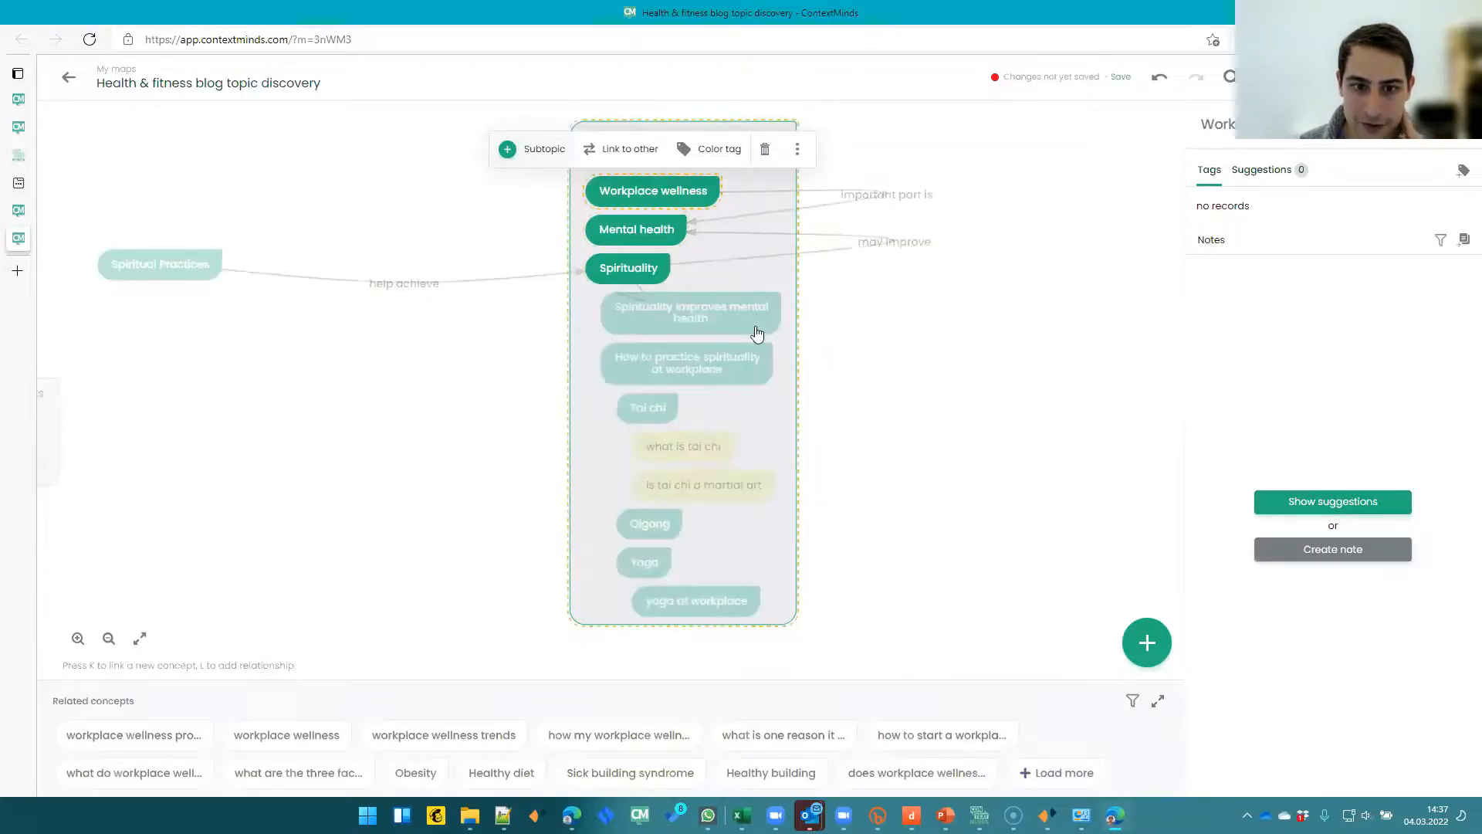
left_click(1299, 511)
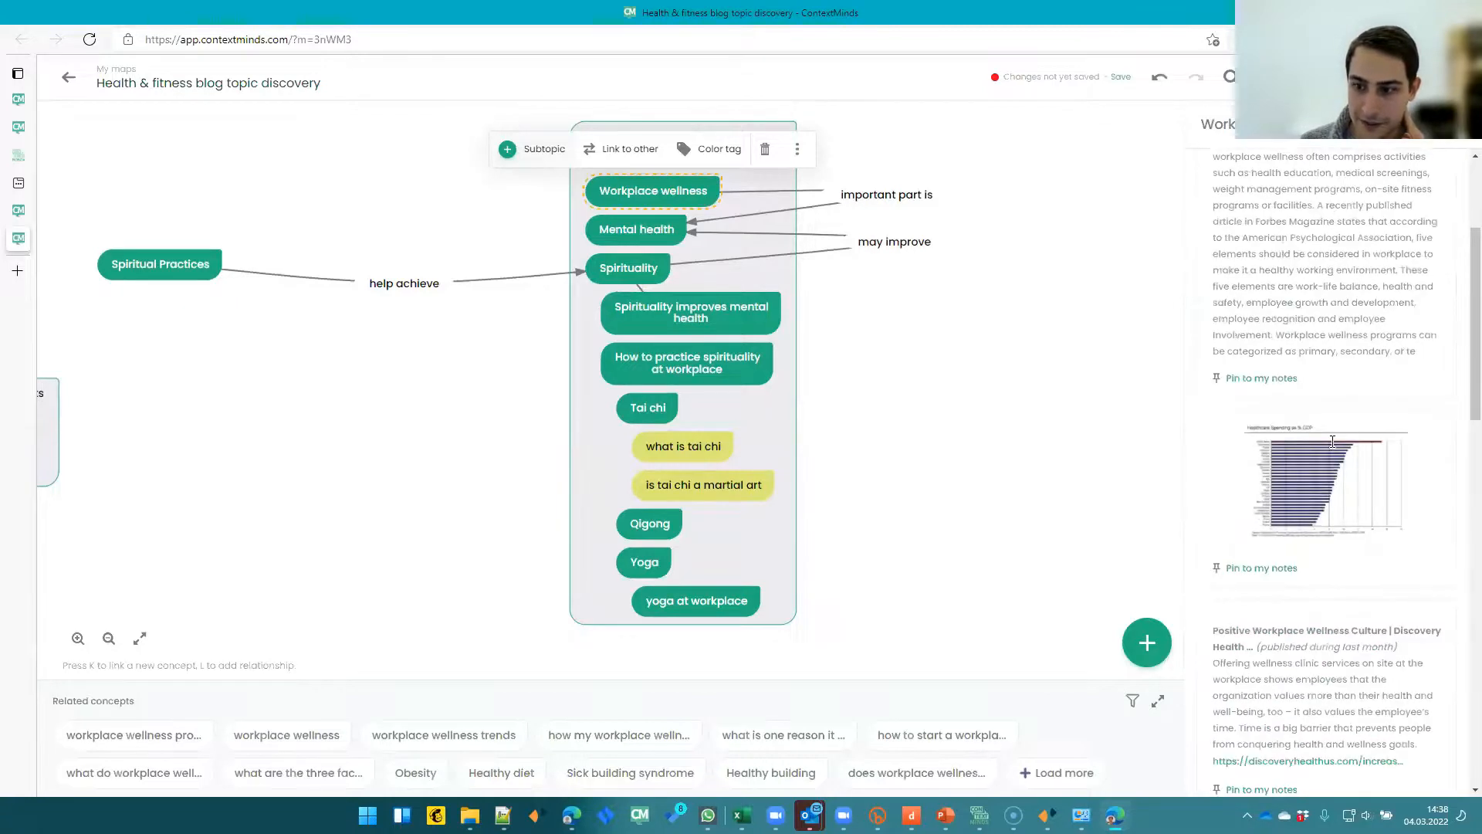
scroll(1324, 478, "down", 8)
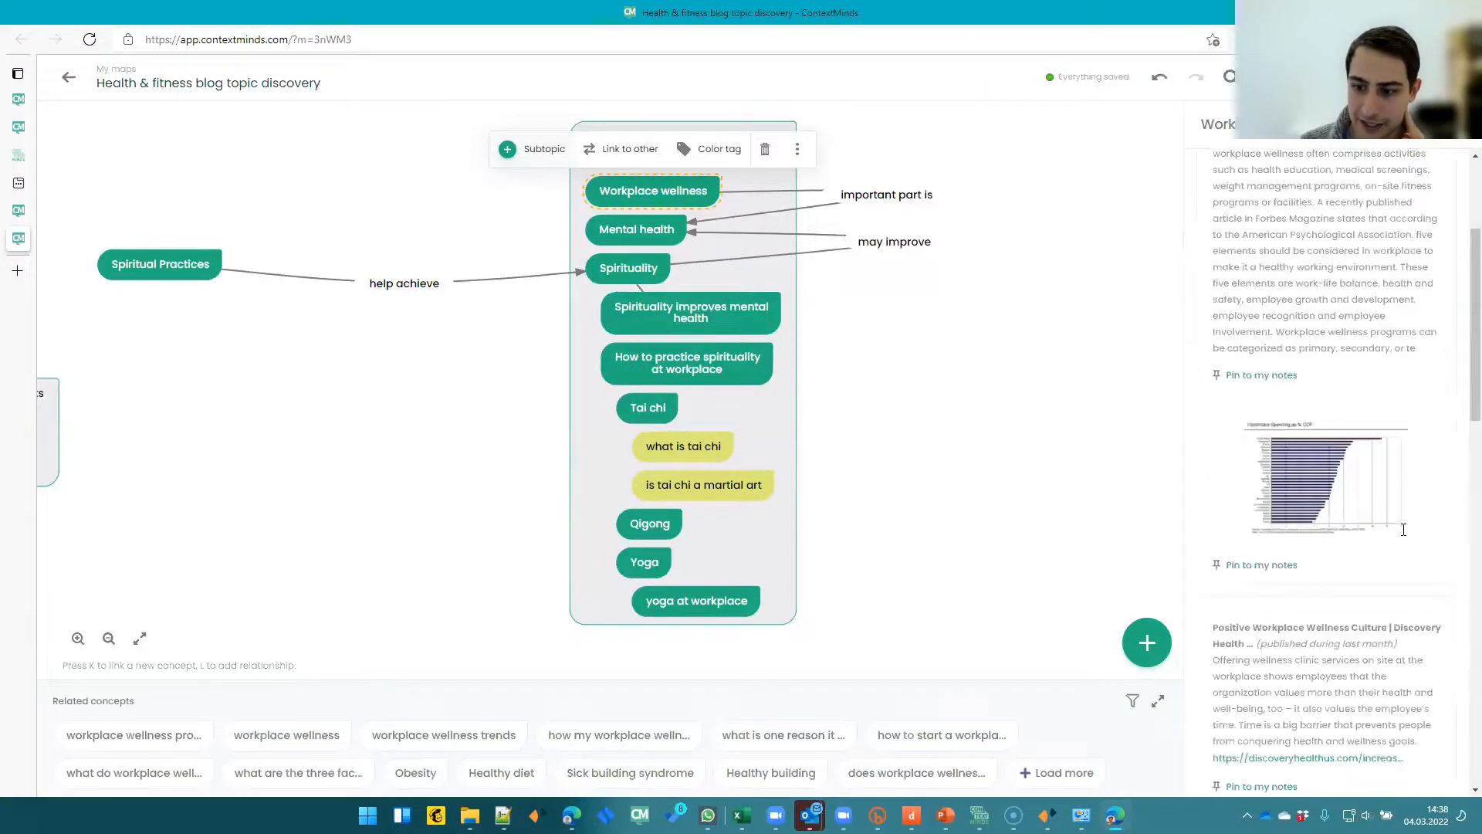
scroll(1324, 494, "down", 2)
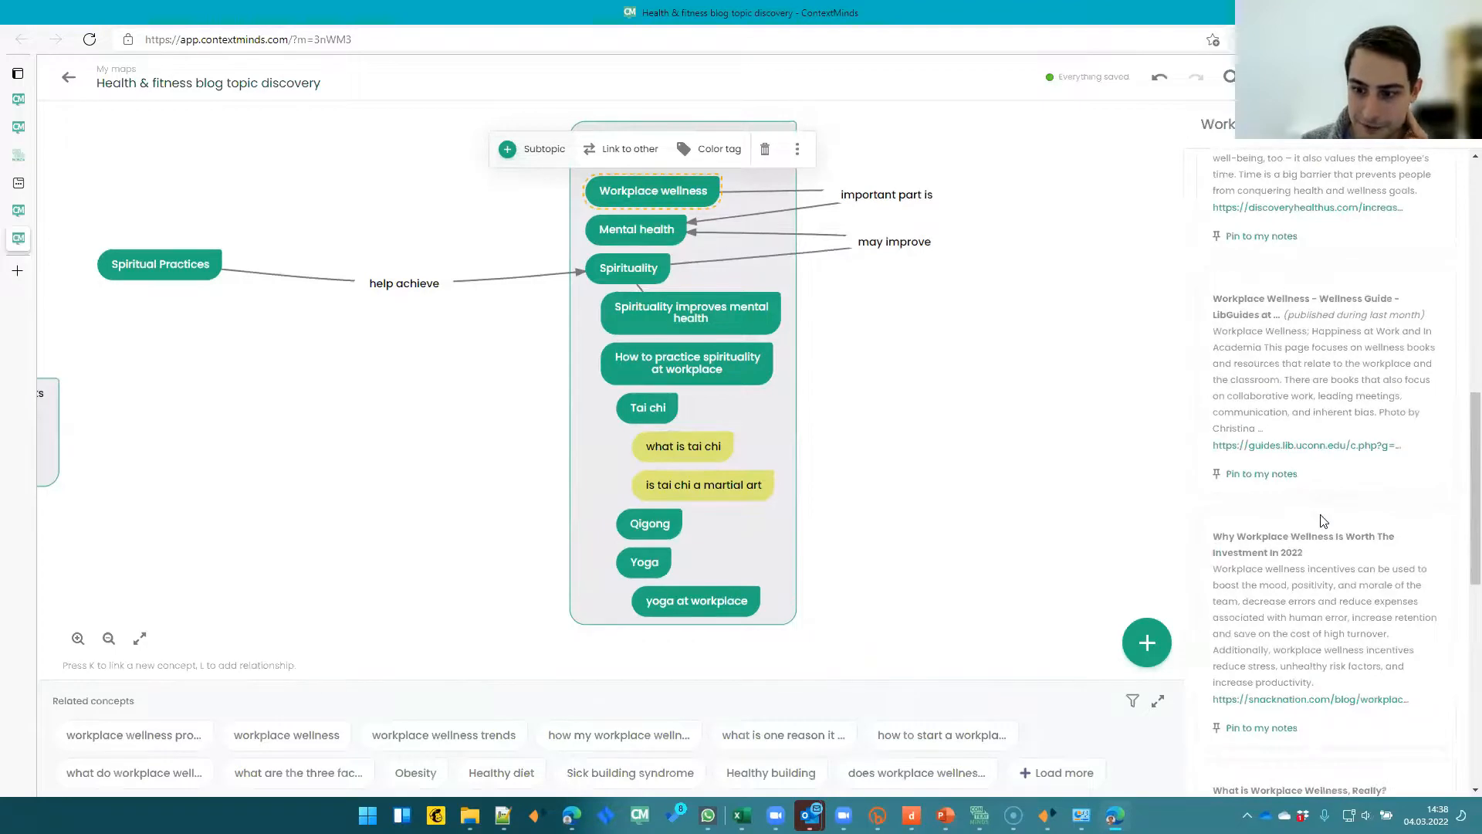
scroll(1323, 520, "down", 7)
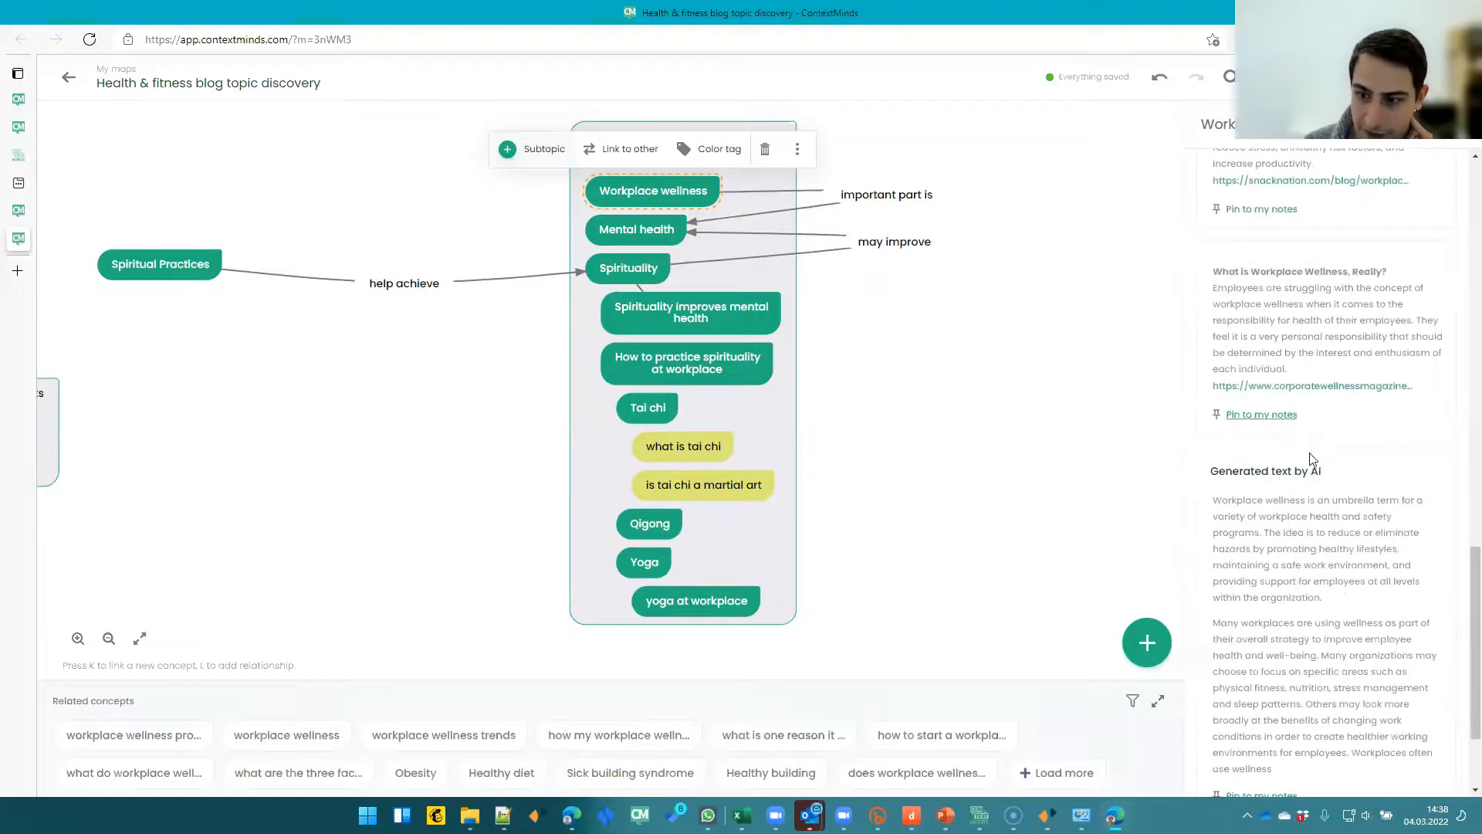
left_click(1280, 416)
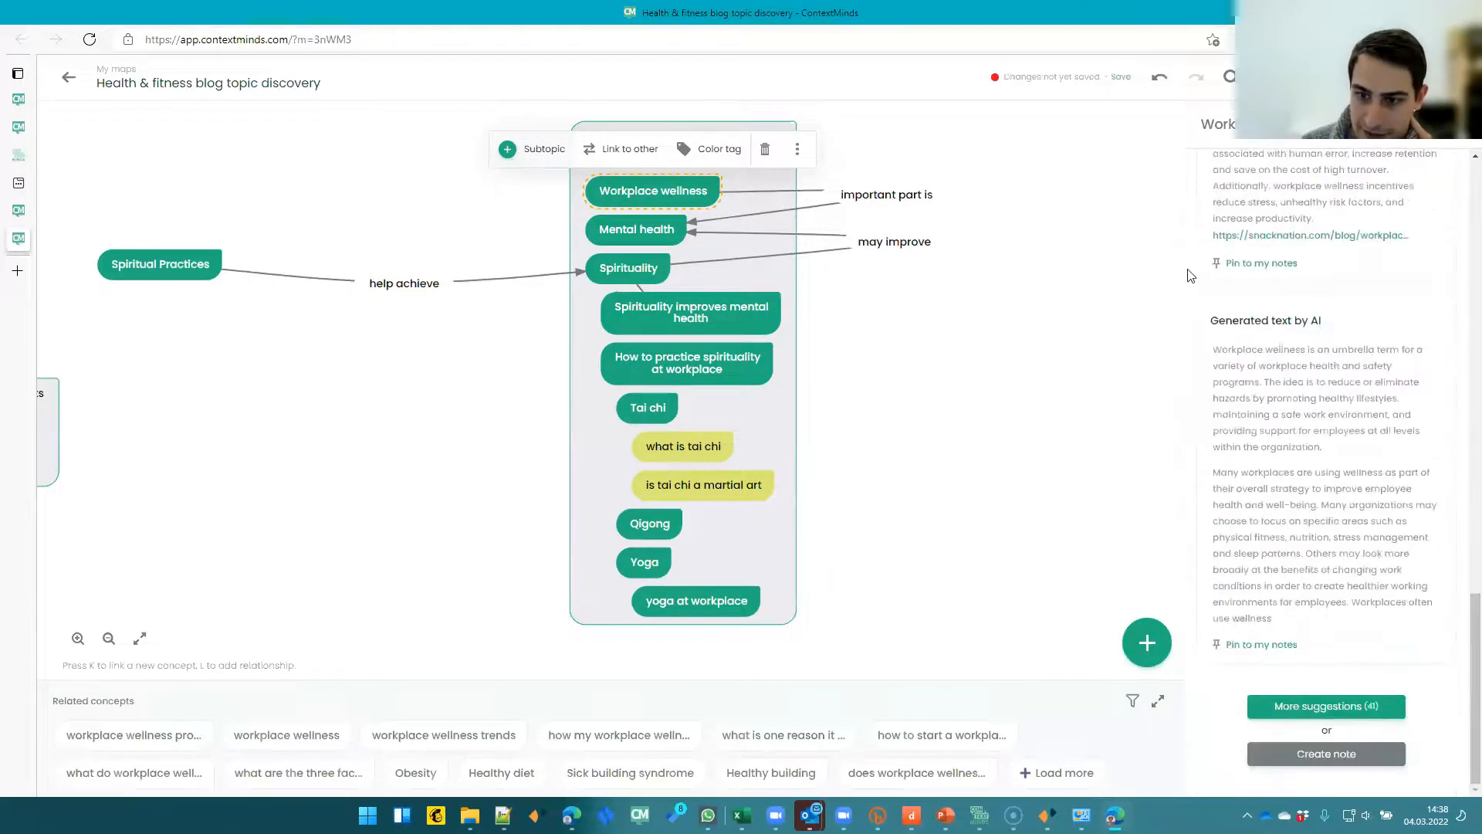
- Pin the AI-generated text about workplace wellness to the Workplace wellness notes
scroll(1283, 361, "up", 10)
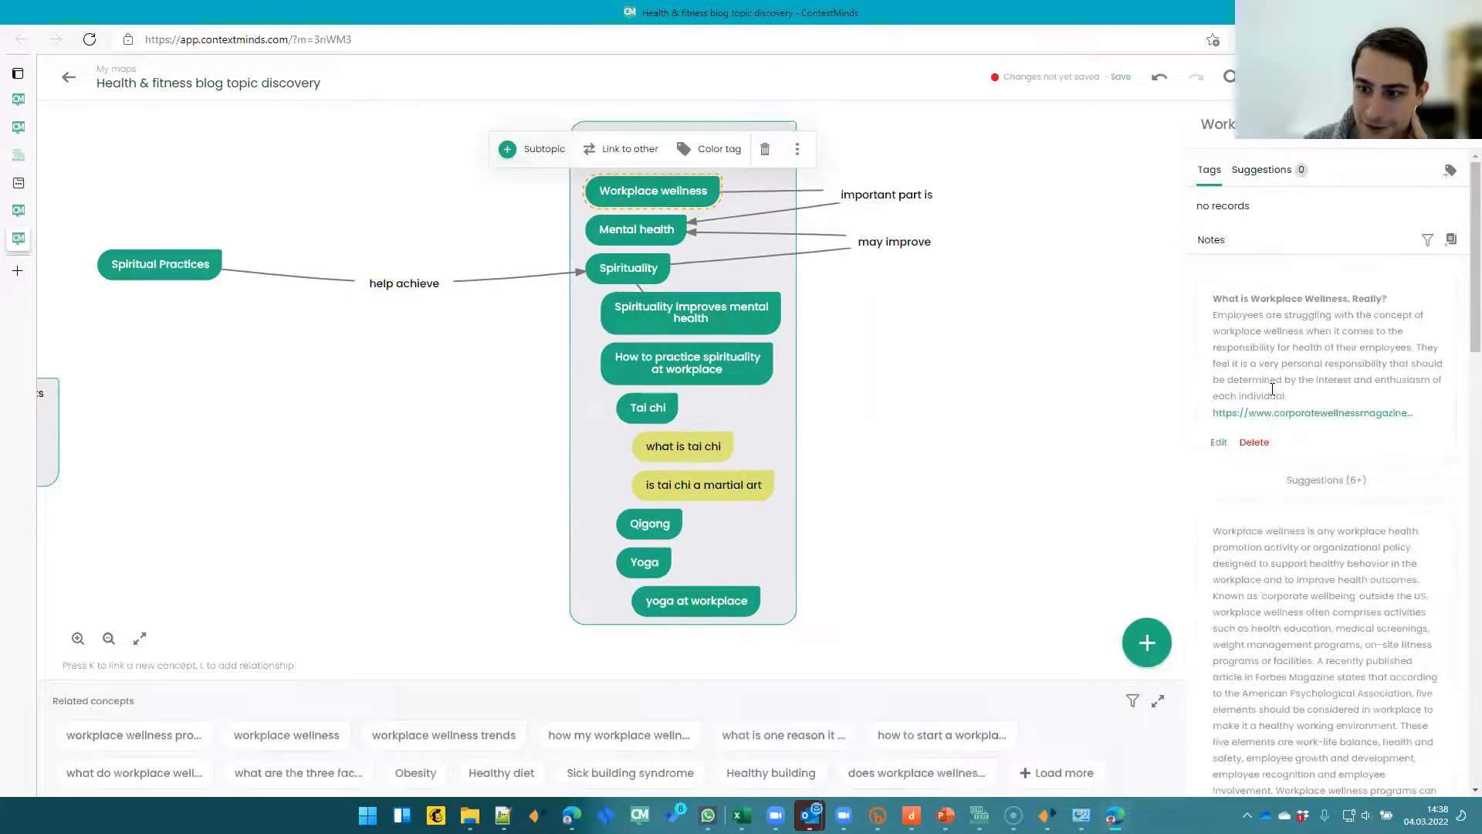
scroll(1286, 396, "down", 10)
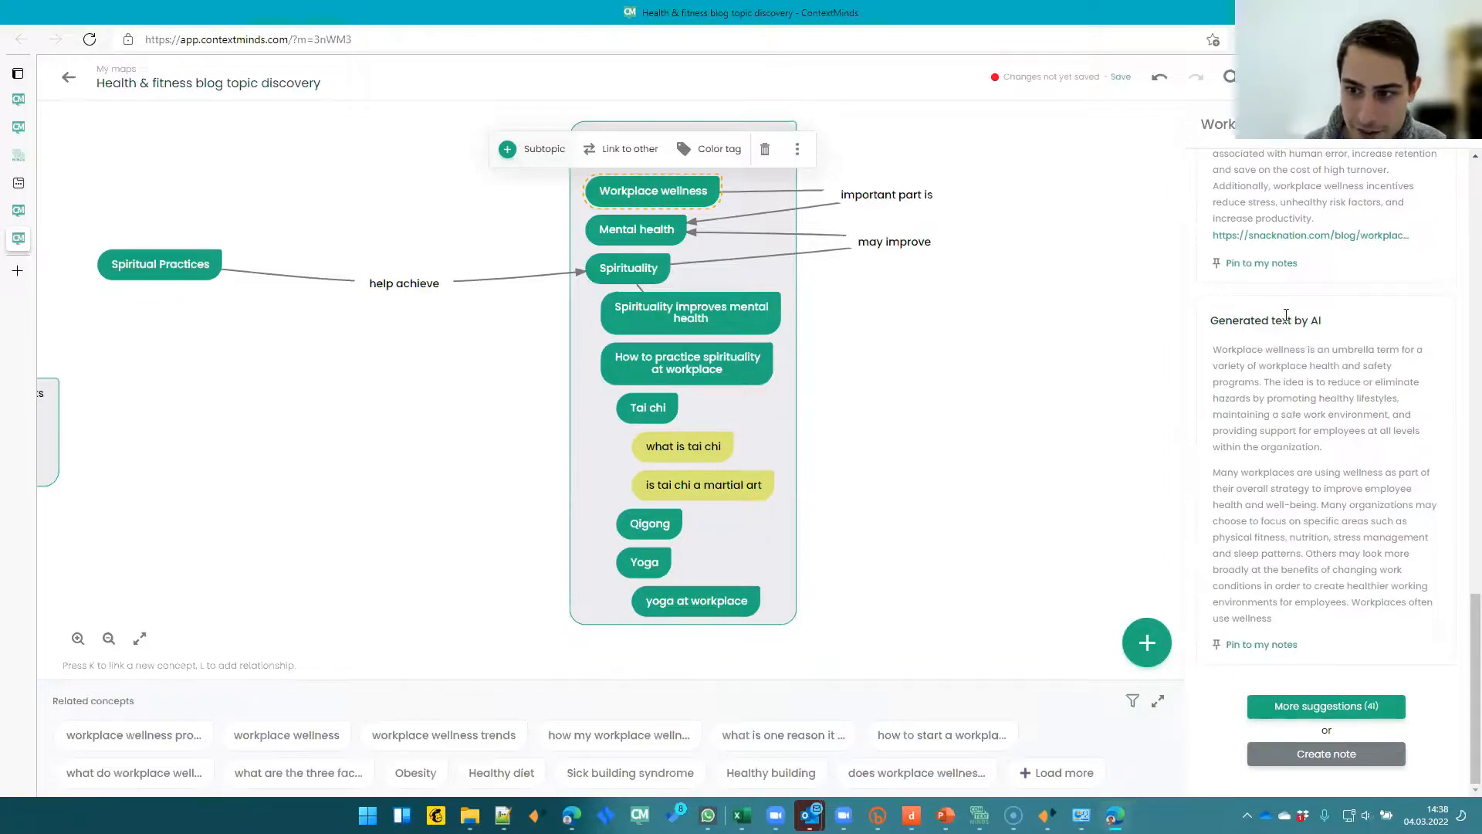
left_click_drag(1213, 348, 1332, 475)
left_click(1288, 517)
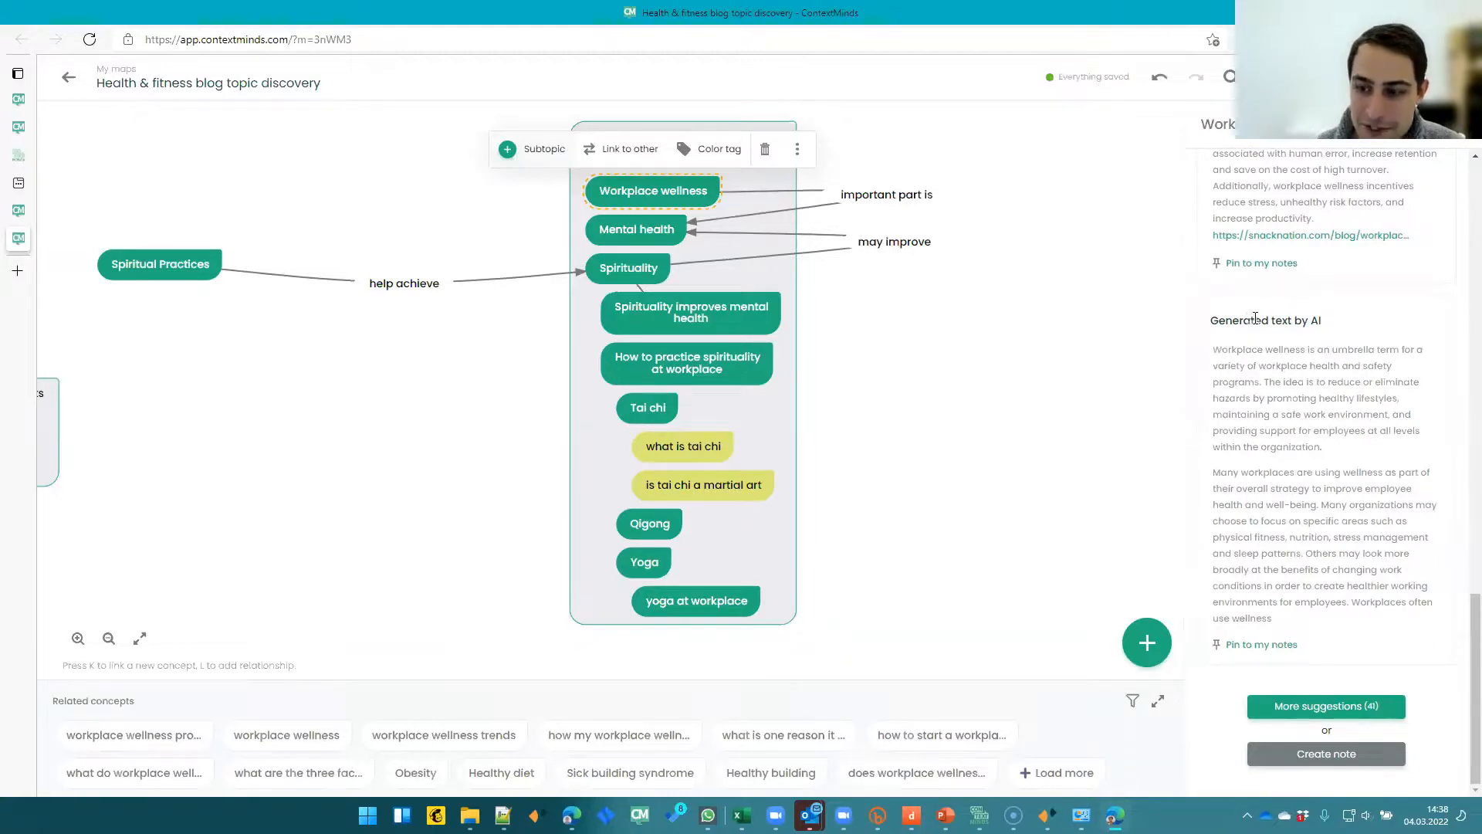
left_click_drag(1210, 319, 1320, 330)
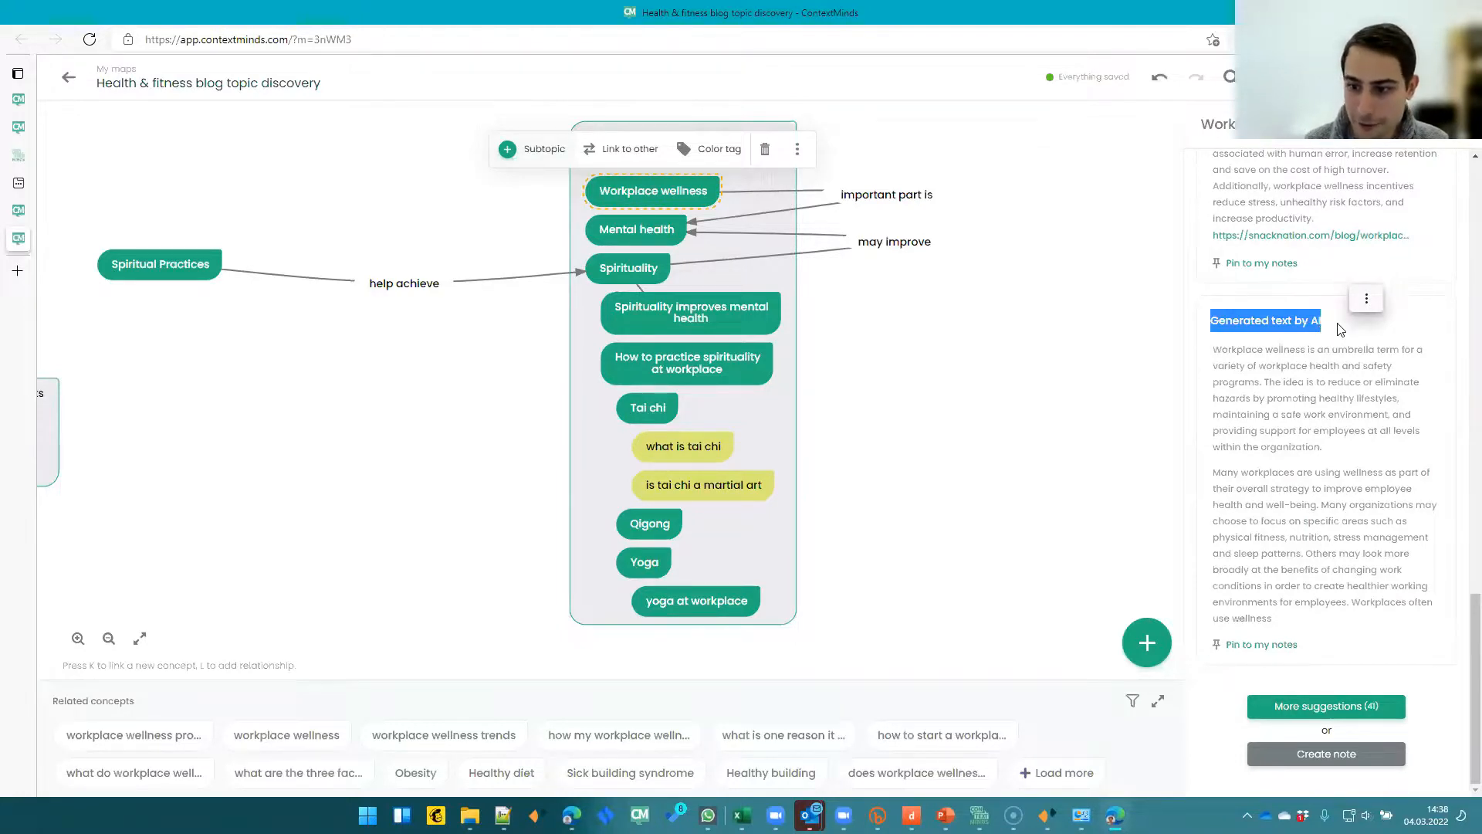
left_click(1278, 647)
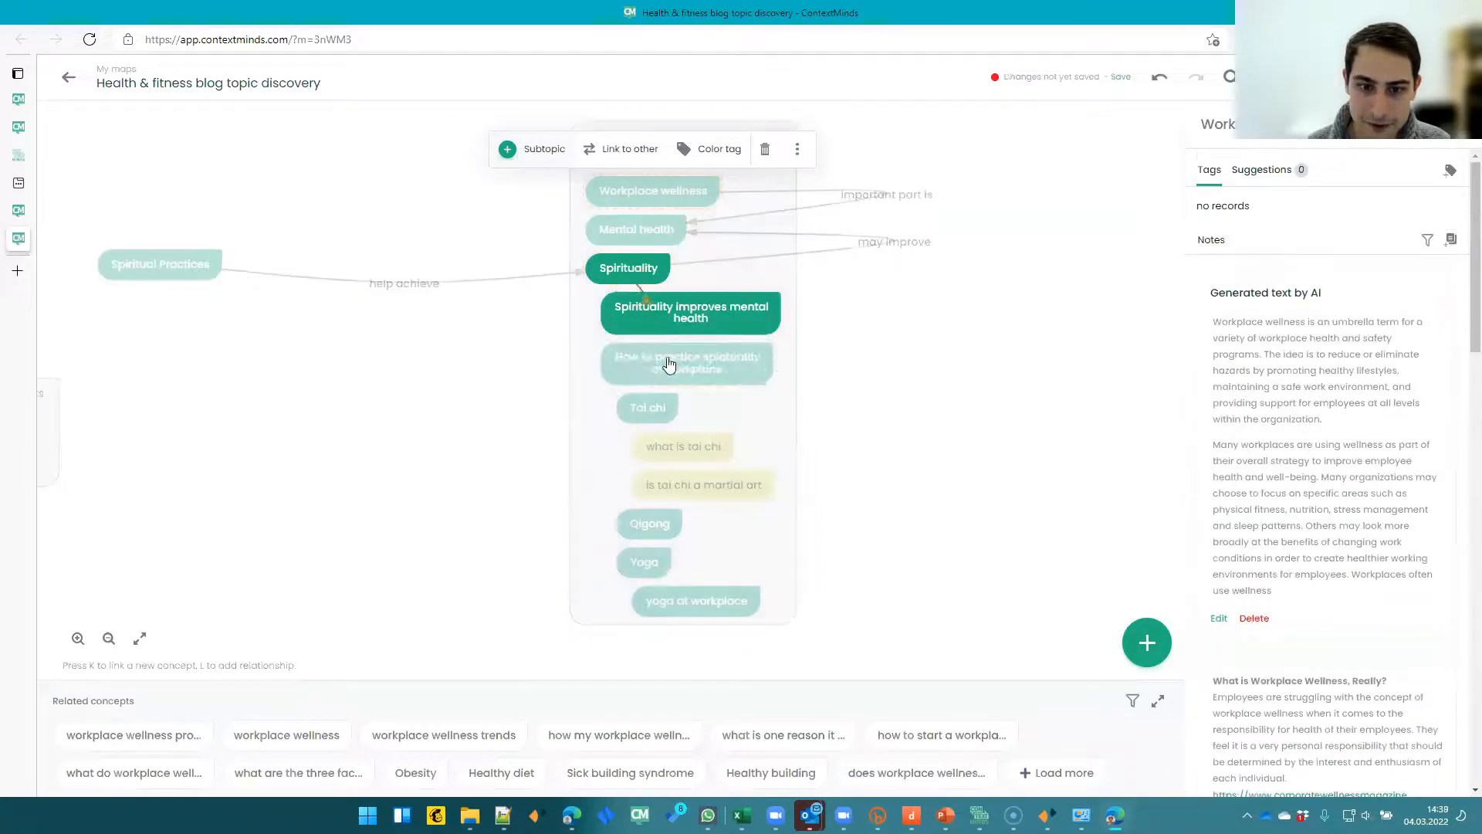
- Select Mental health and 'is tai chi a martial art' to view their details
left_click(605, 241)
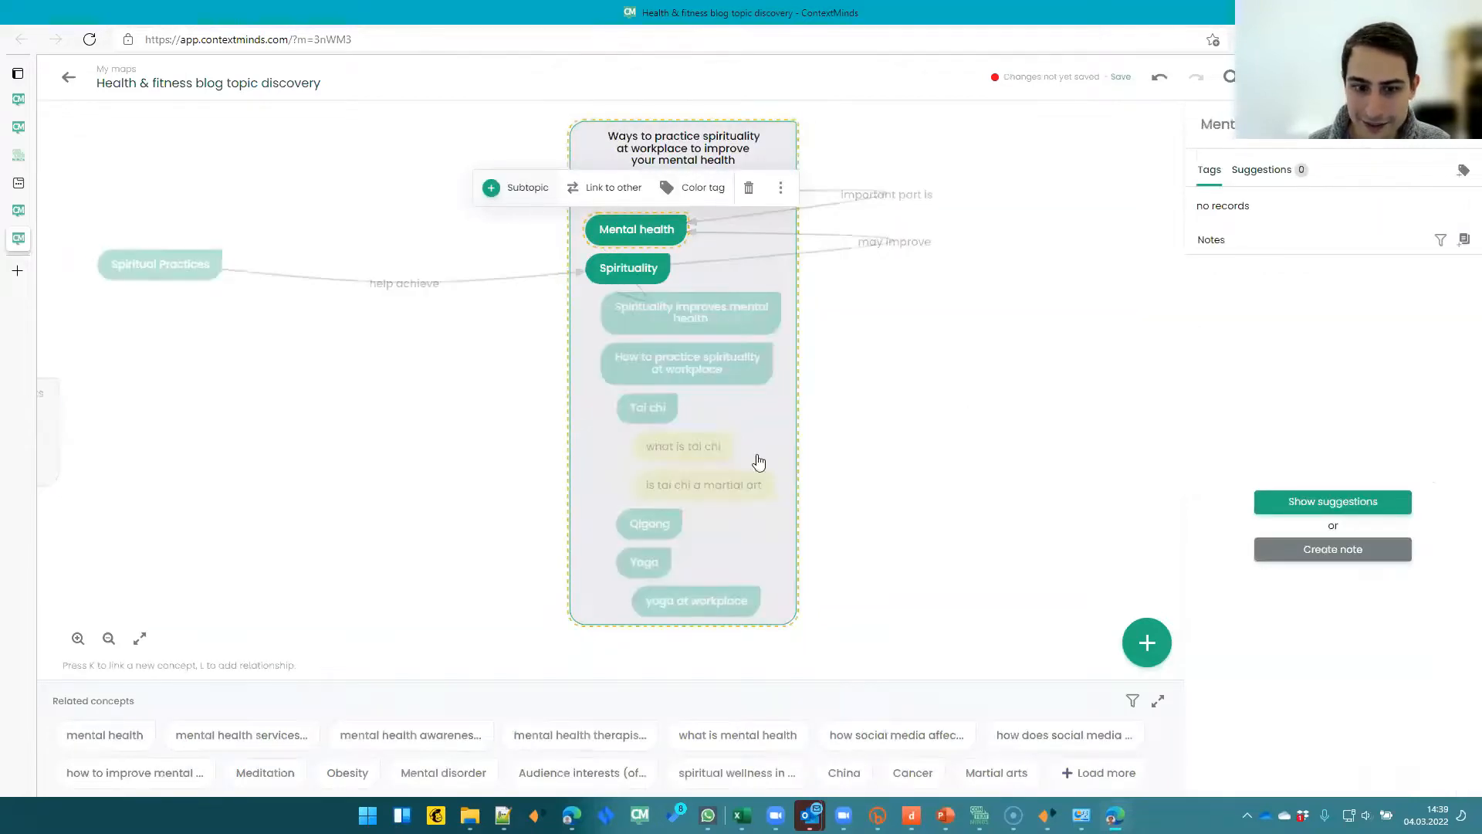
left_click(727, 498)
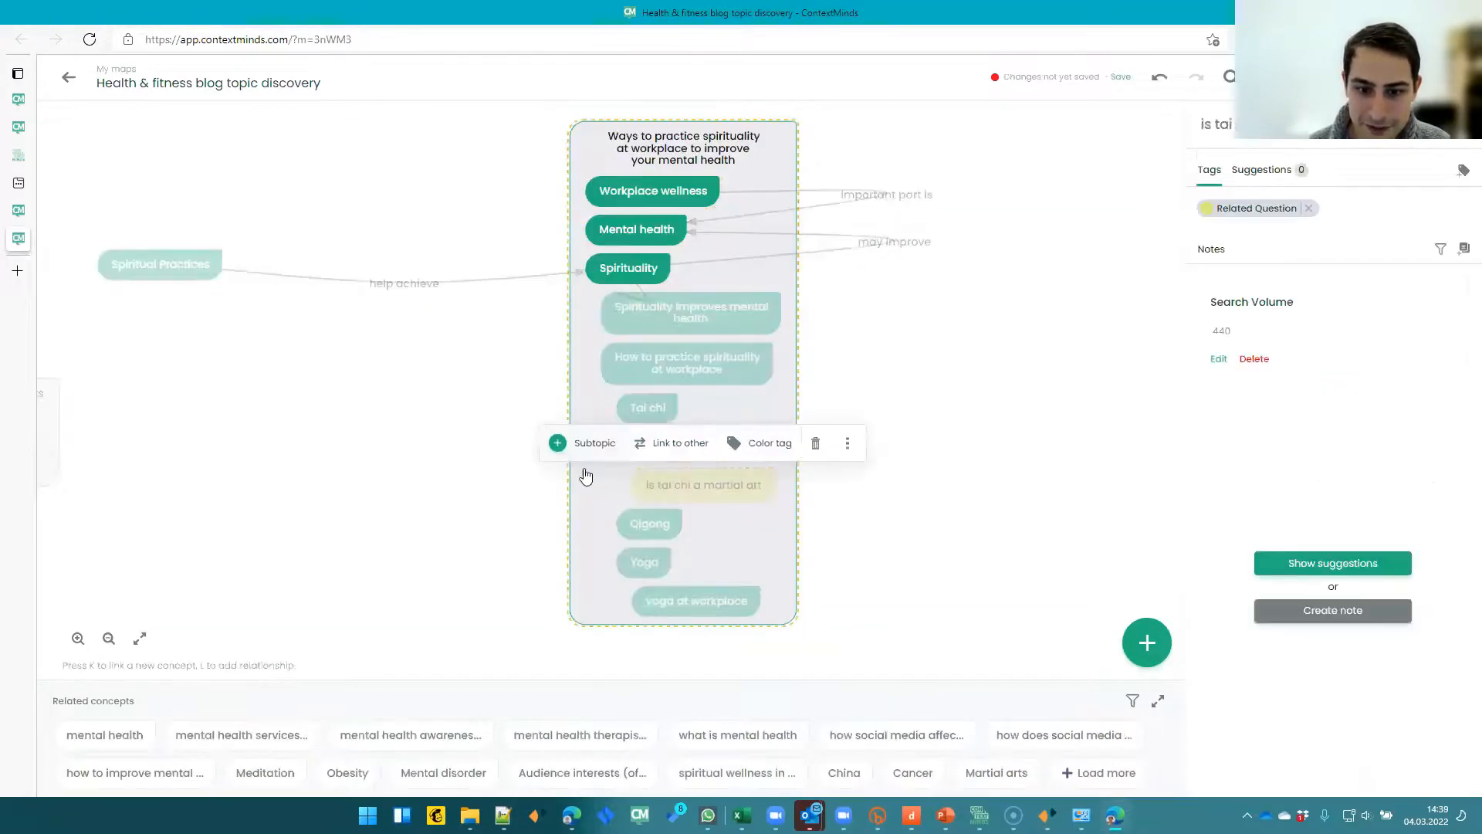
- Show suggestions for 'is tai chi a martial art' and pin the Sinclair Internal Arts and breakthroughhealing.org articles to its notes
left_click(1347, 563)
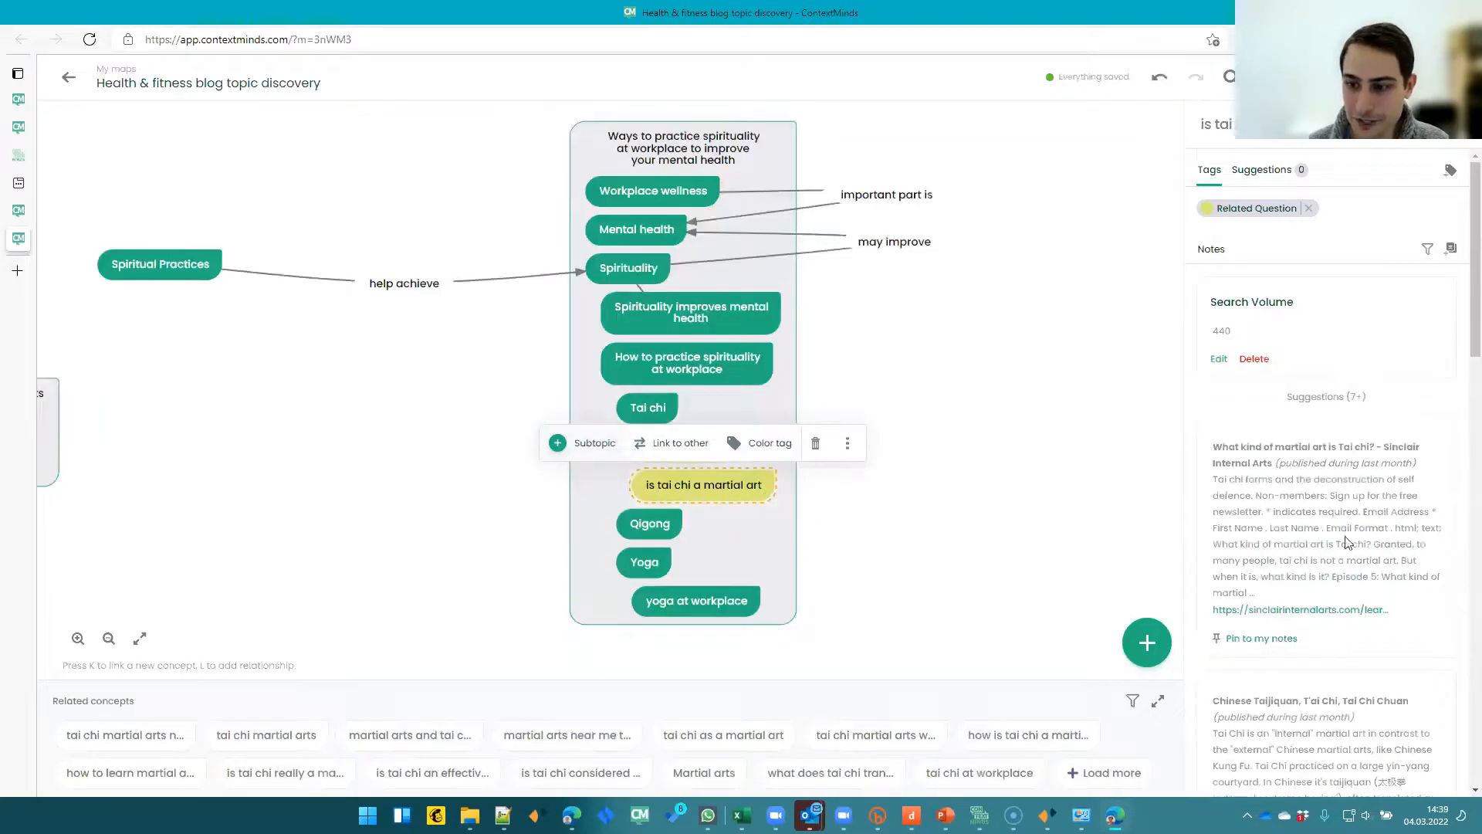
scroll(1337, 510, "down", 3)
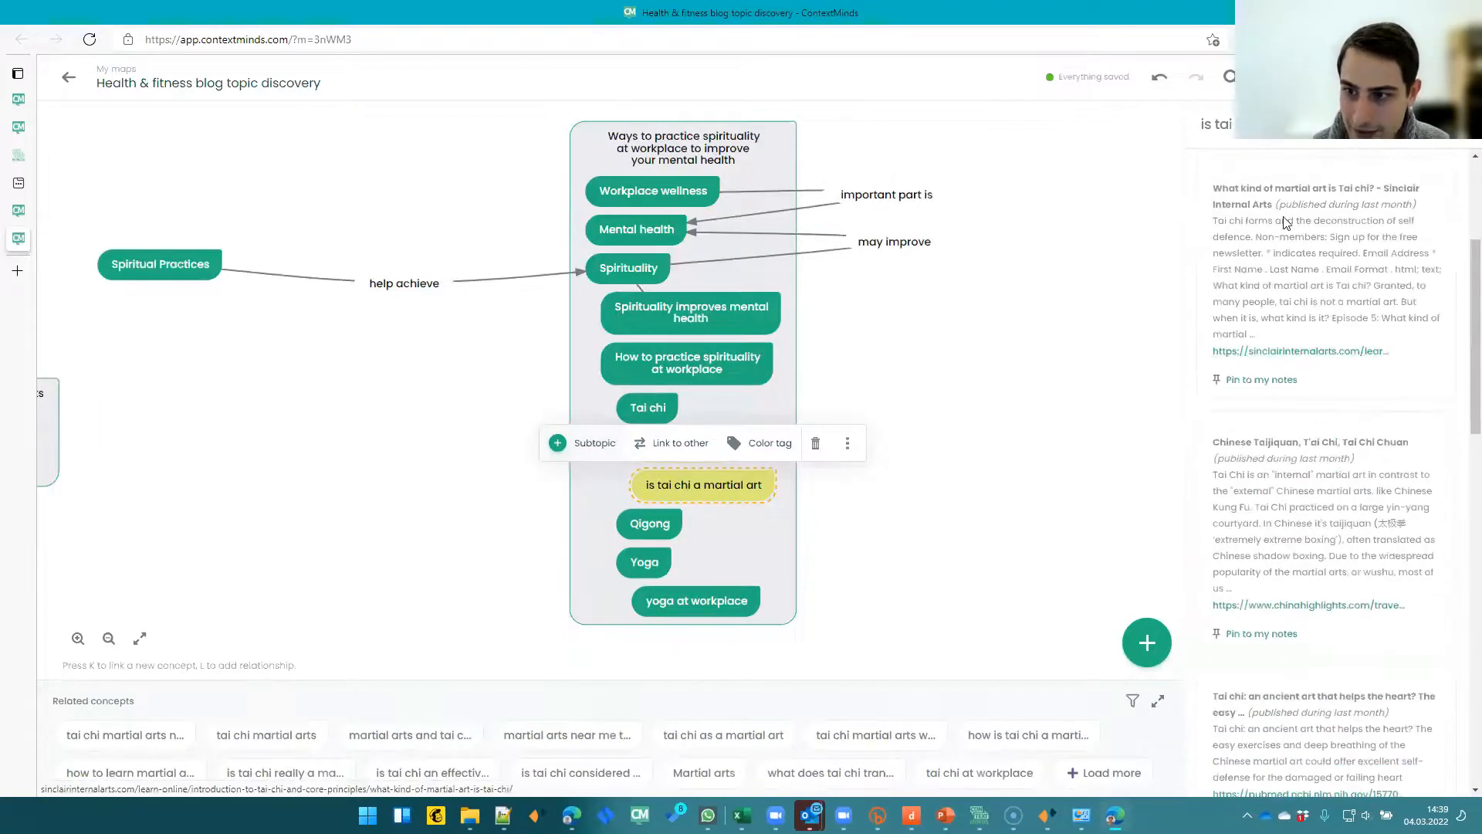
left_click(1270, 380)
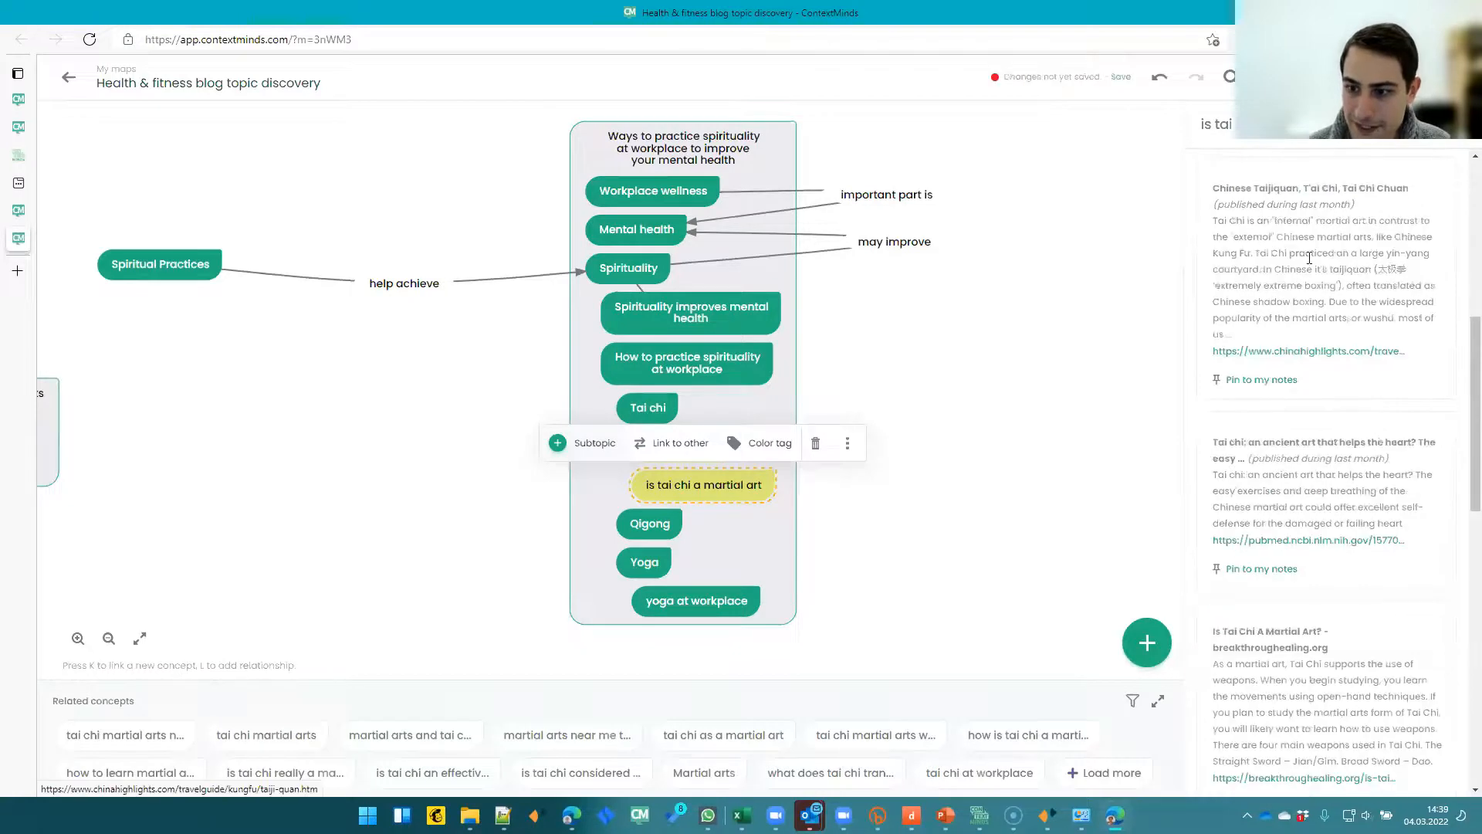
scroll(1252, 339, "down", 6)
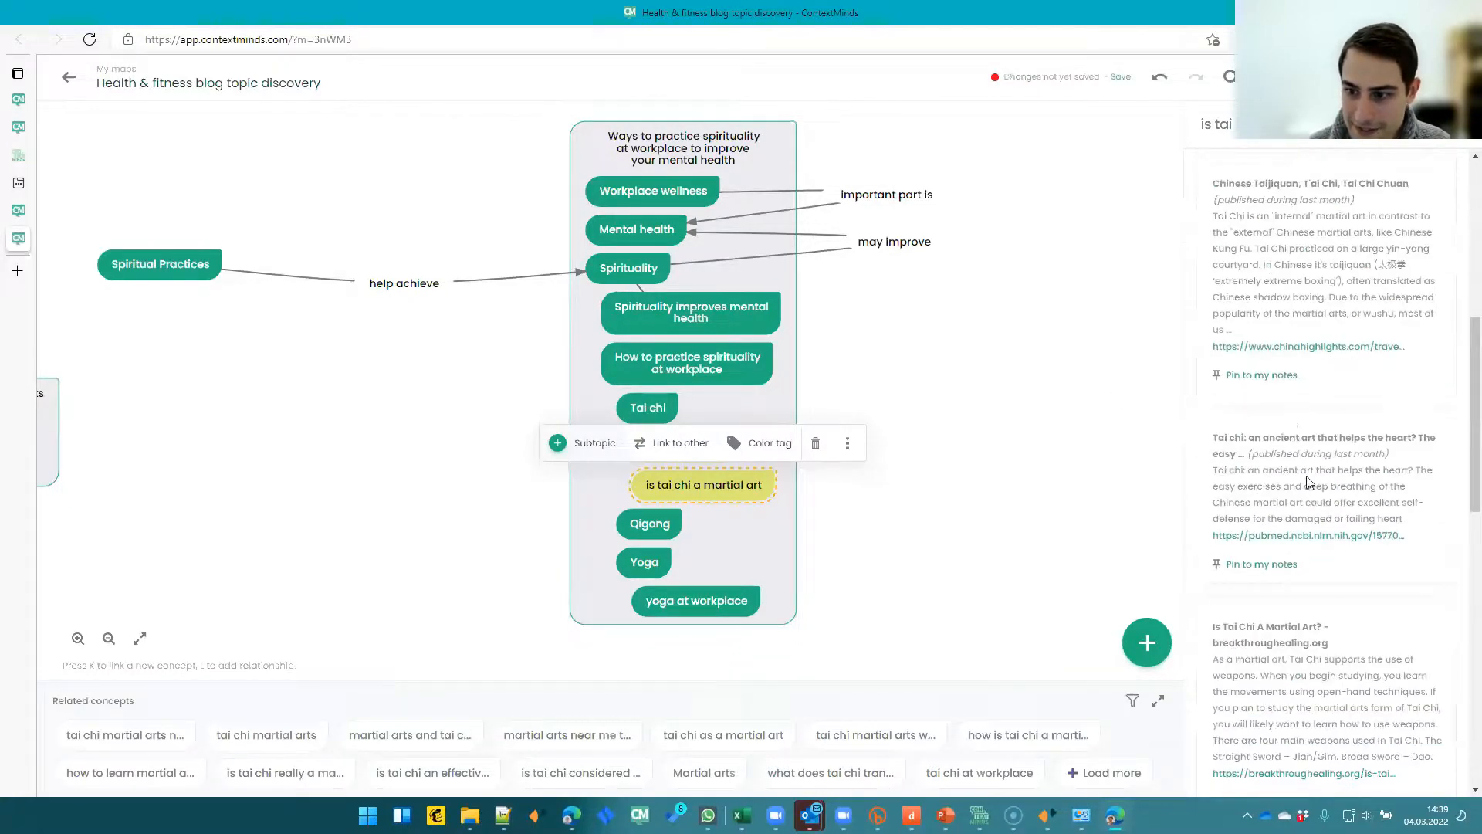
scroll(1291, 523, "down", 3)
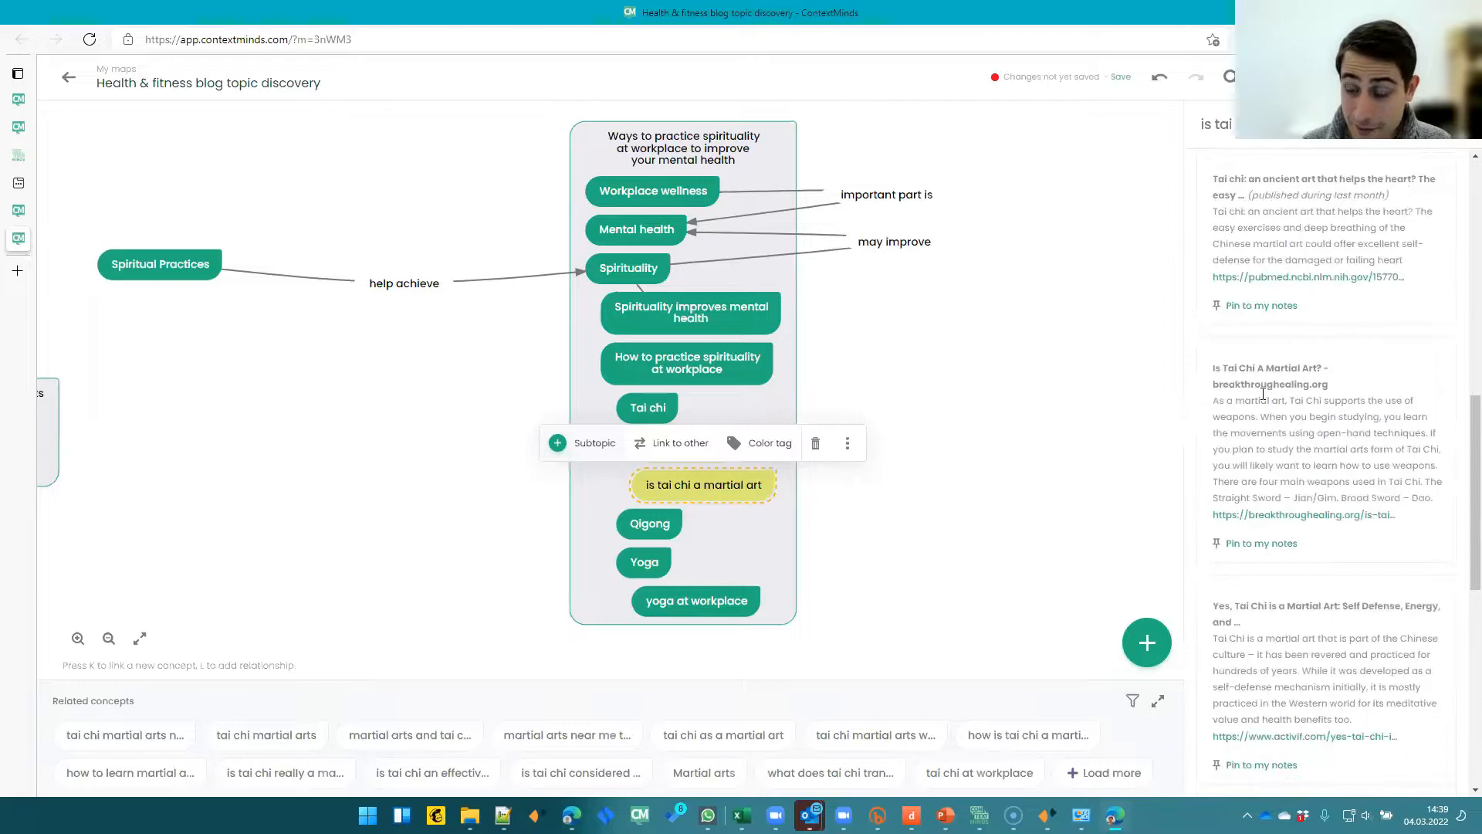
left_click(1272, 544)
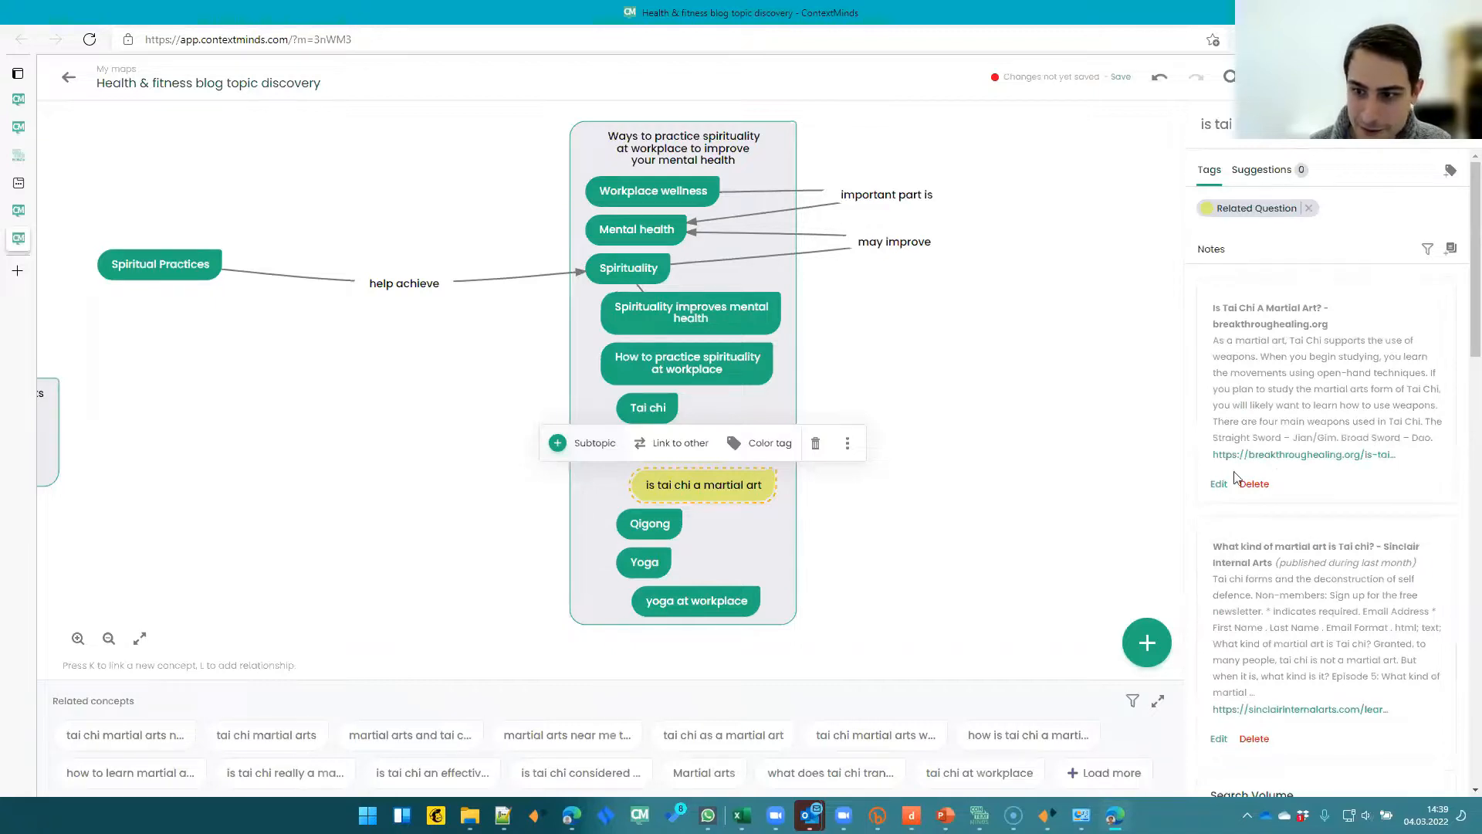
- Review the notes of the group, Workplace wellness and 'is tai chi a martial art' by selecting each in turn
left_click(962, 573)
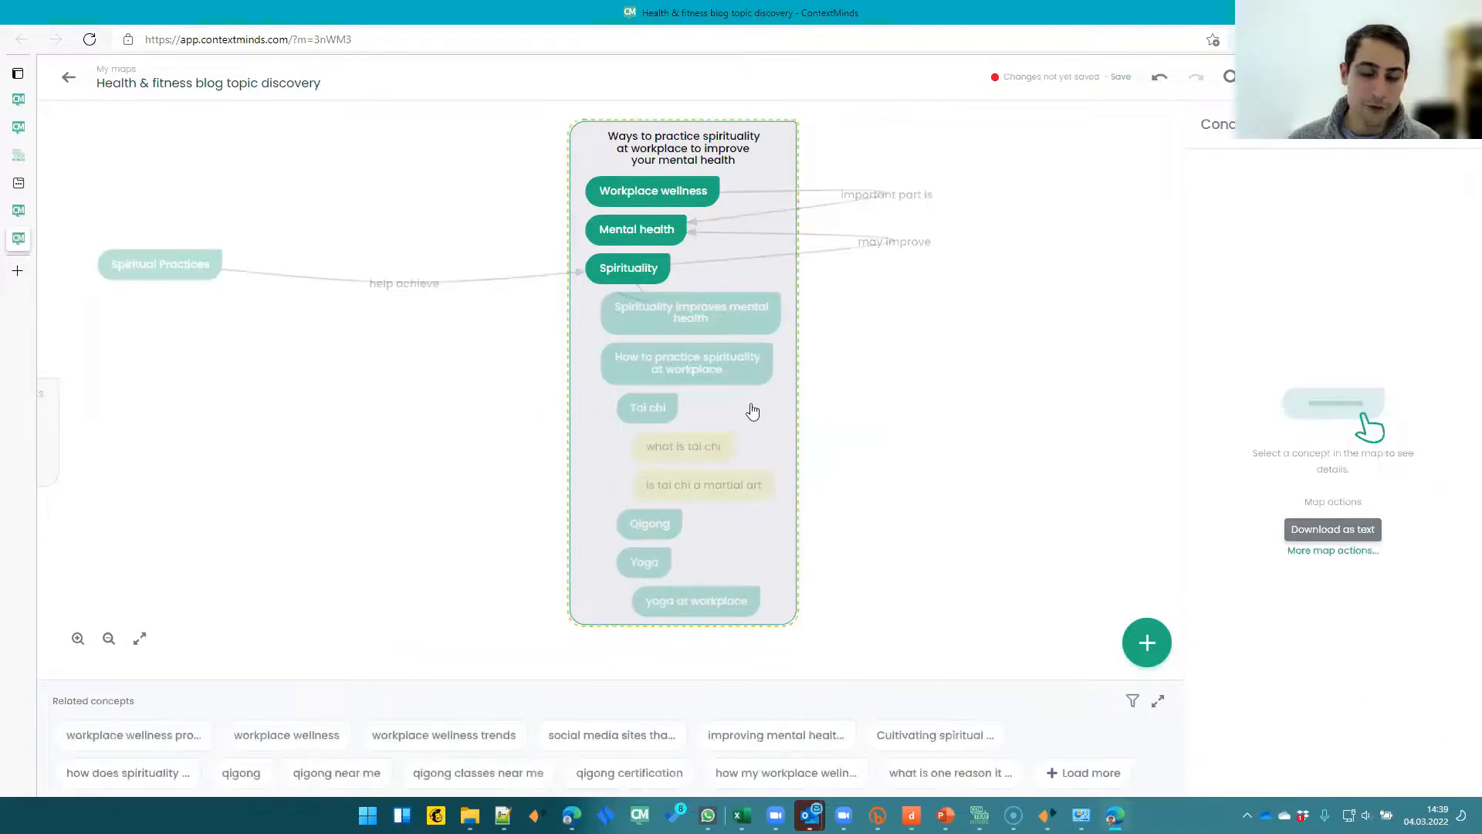
left_click(753, 410)
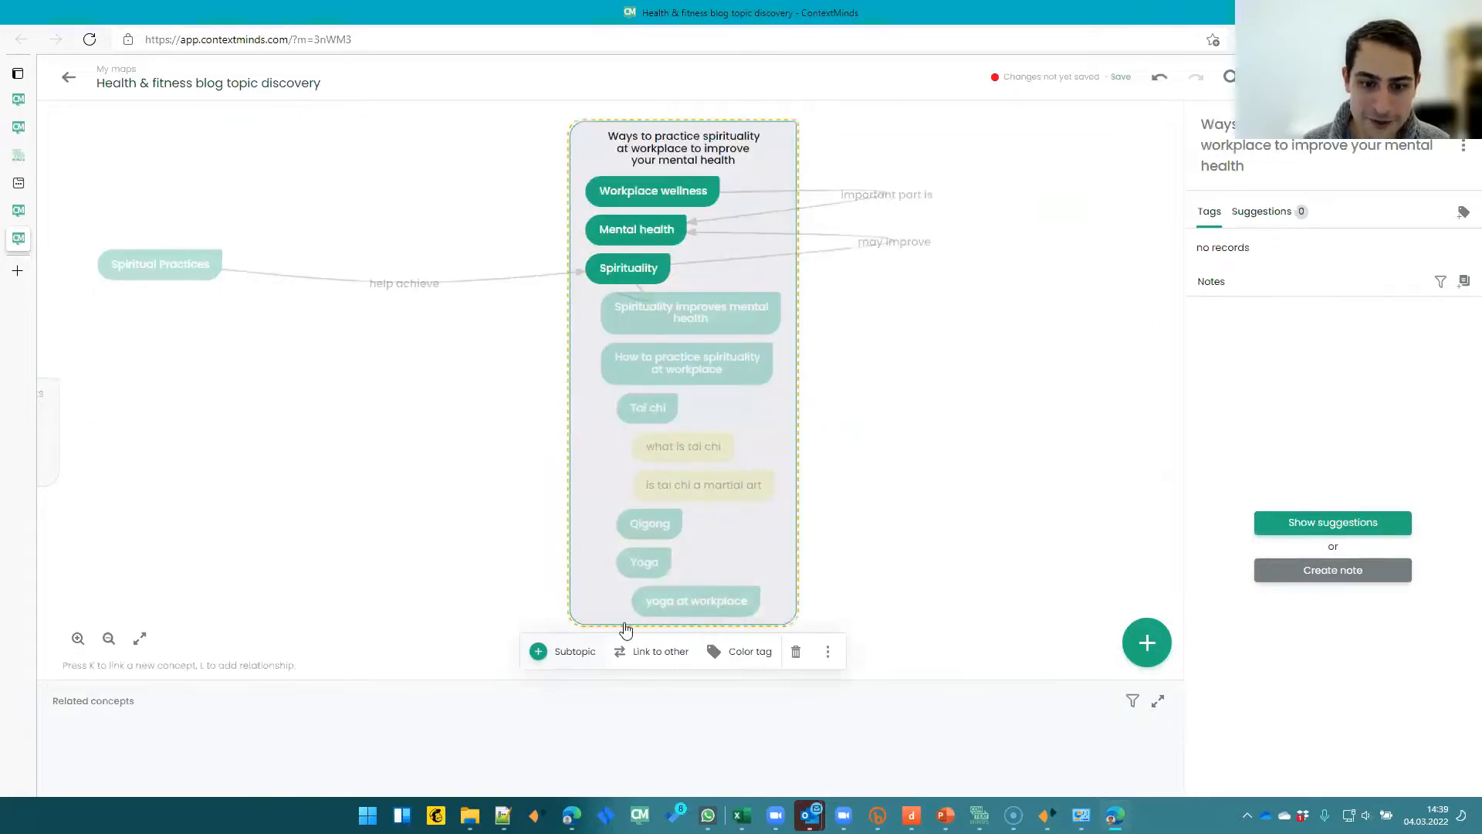
left_click(665, 197)
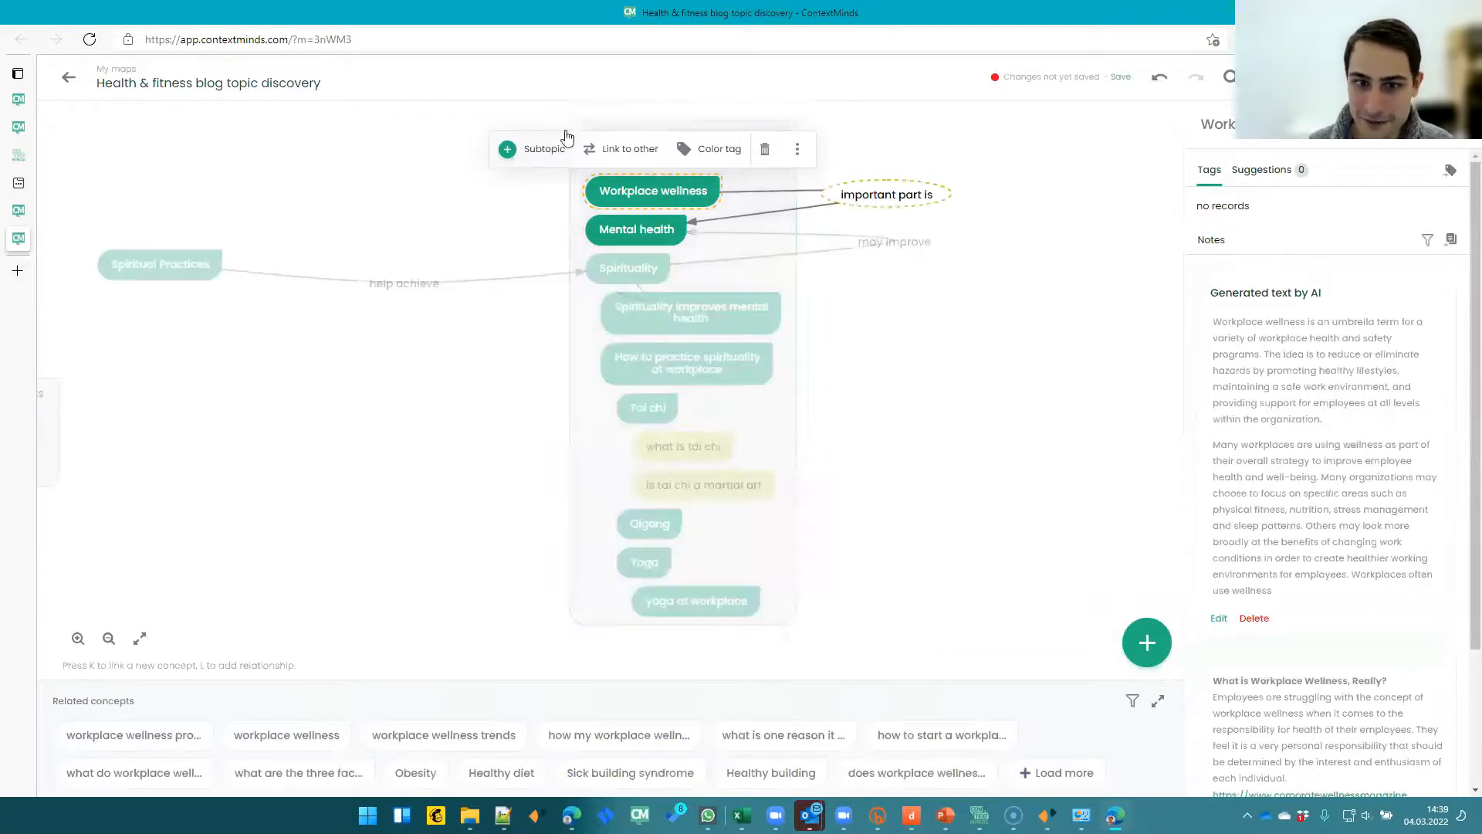
scroll(1273, 368, "down", 3)
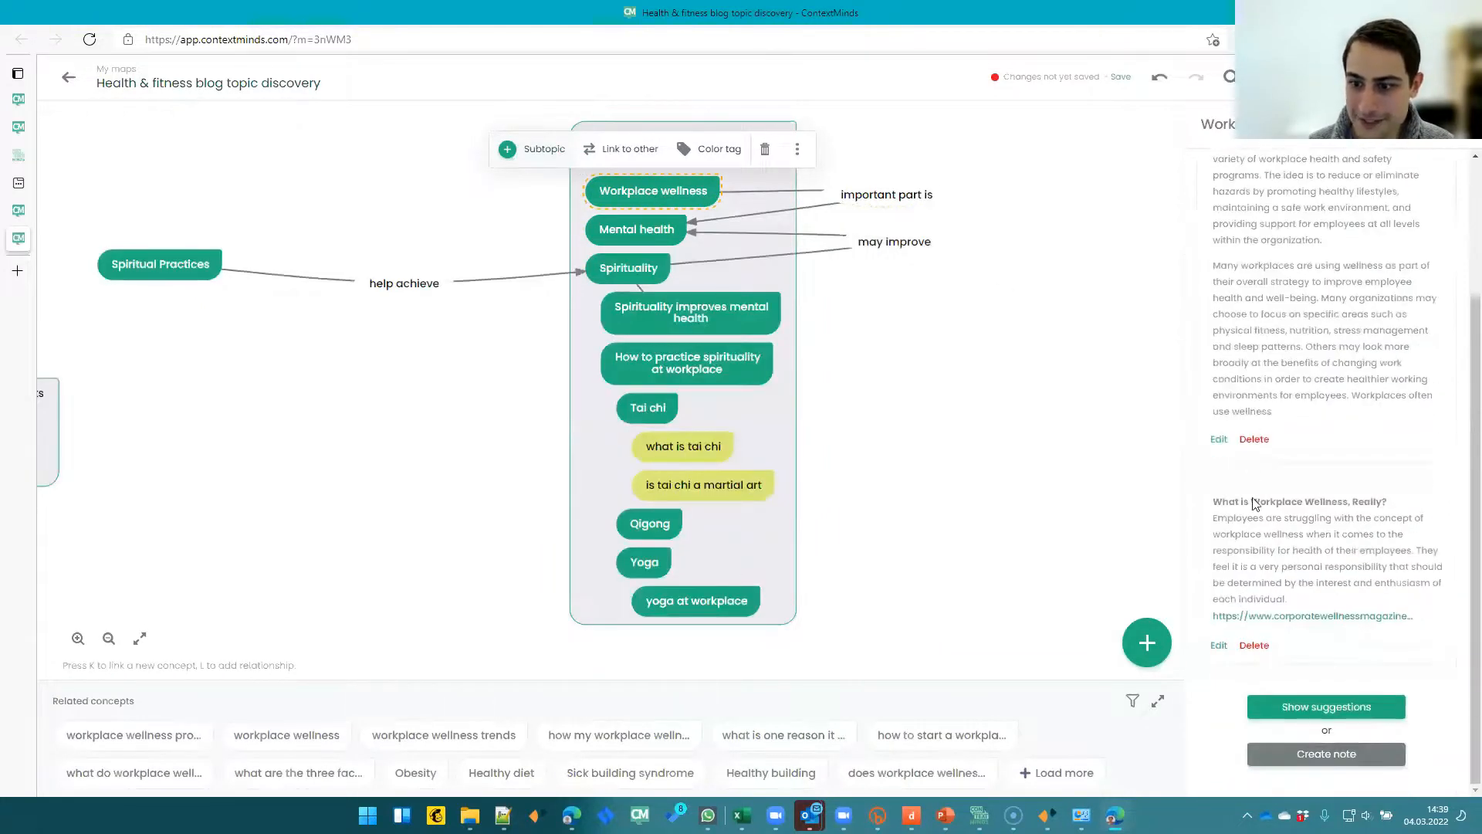
left_click(697, 494)
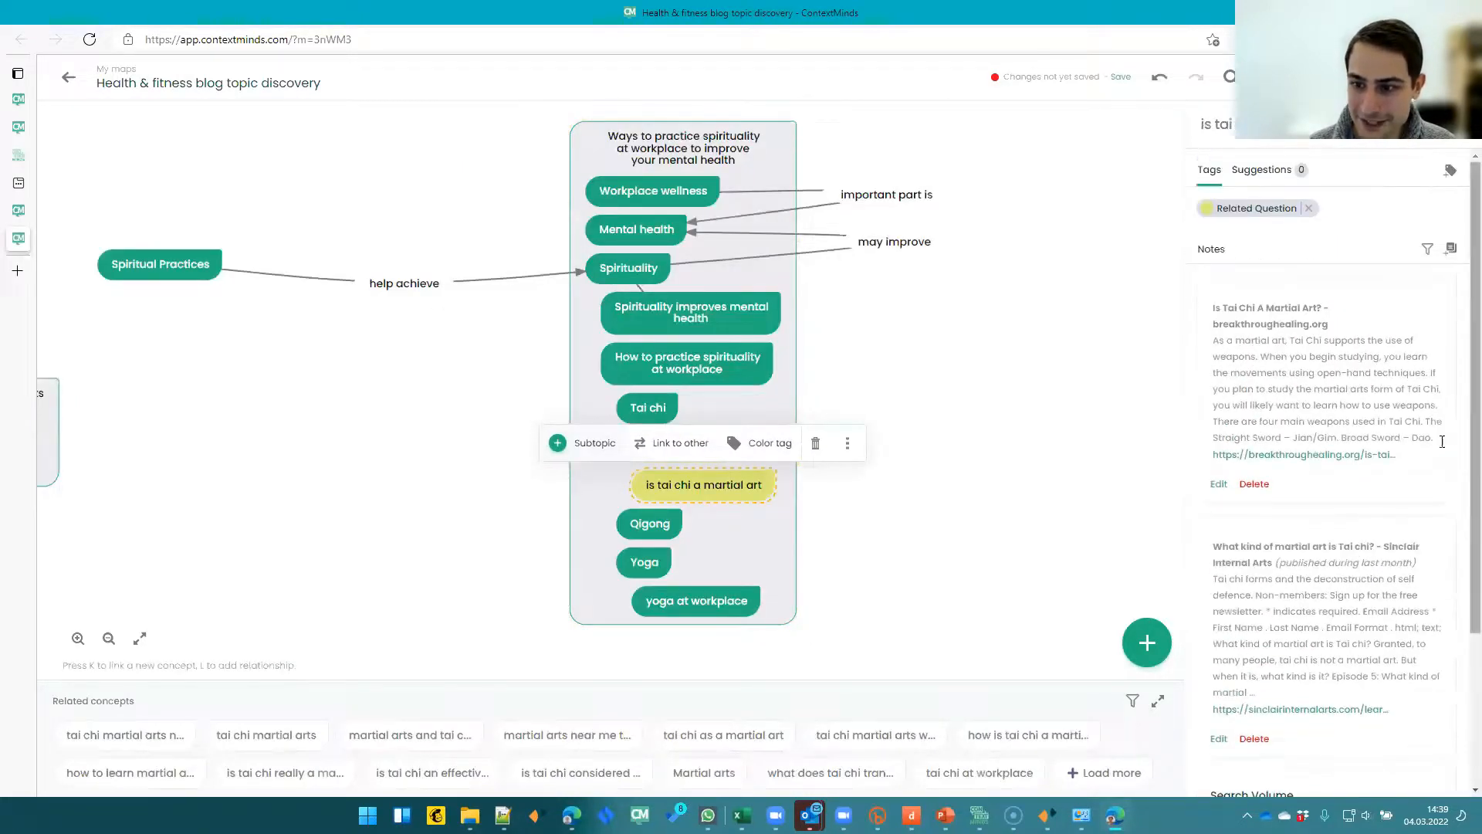
left_click(838, 589)
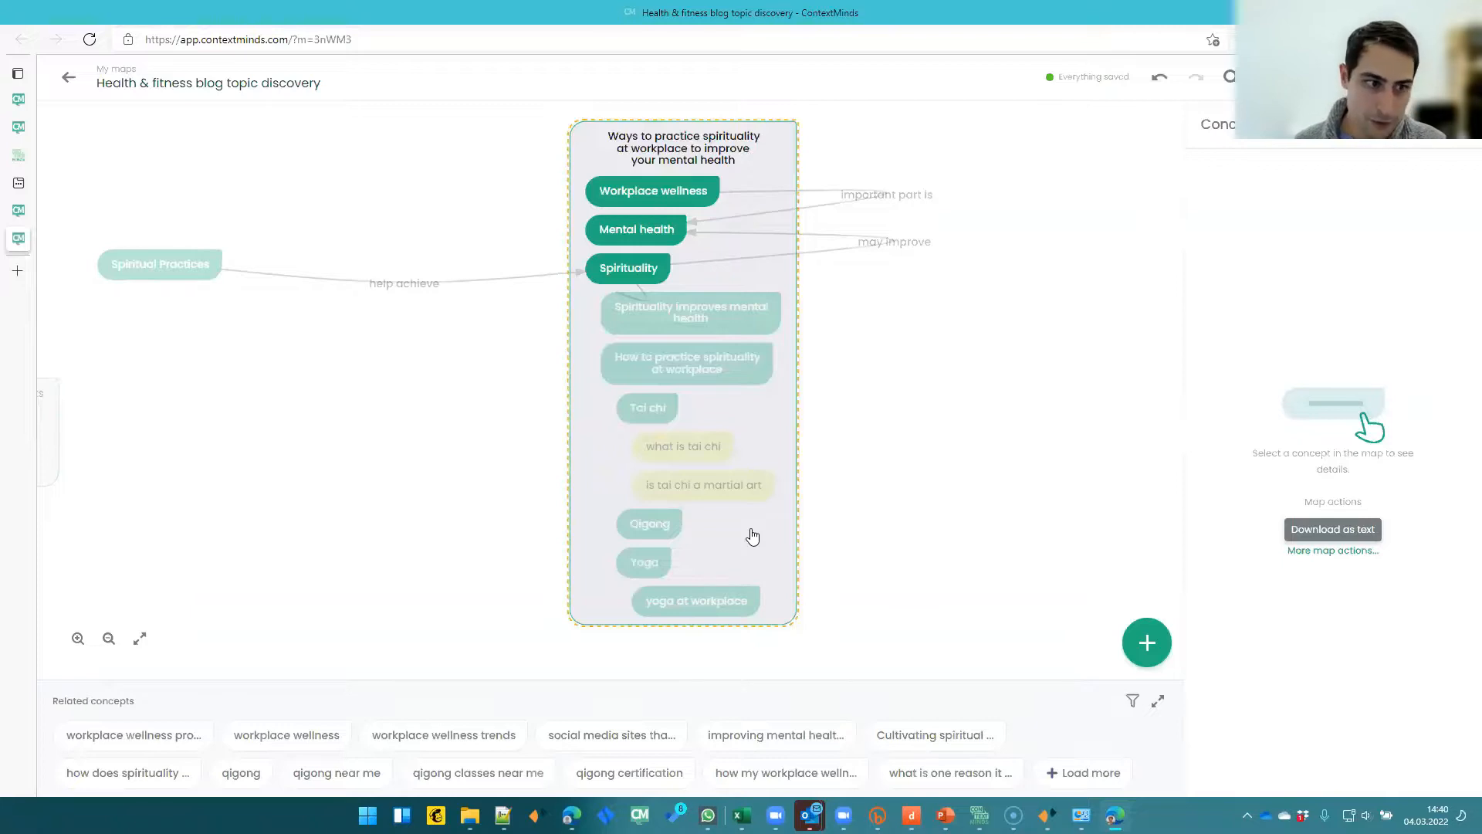
left_click(814, 494)
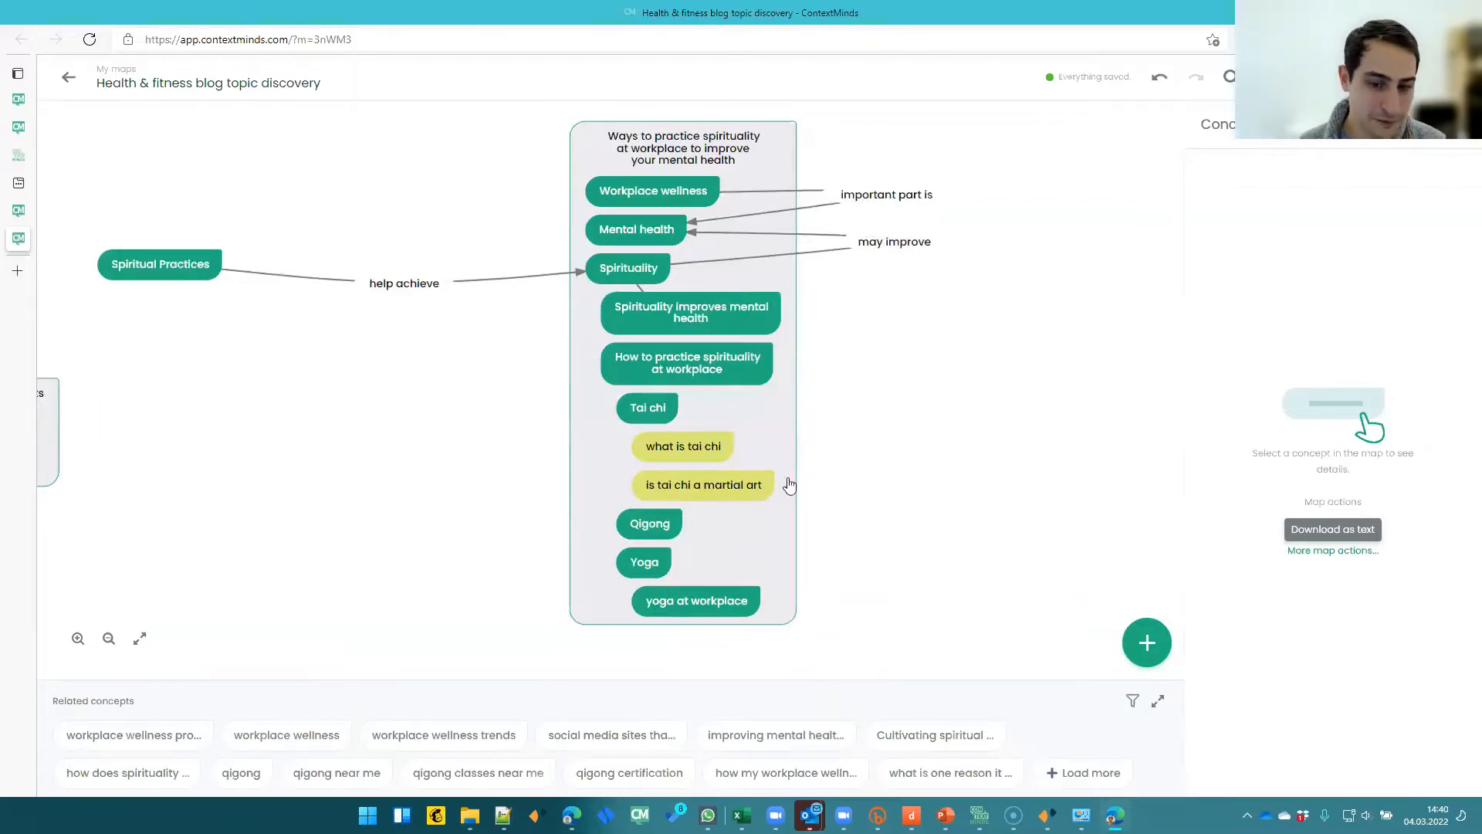
- Select passages of the Workplace wellness notes, the AI text and the pinned article, to examine them
left_click(670, 198)
left_click_drag(1243, 319, 1389, 432)
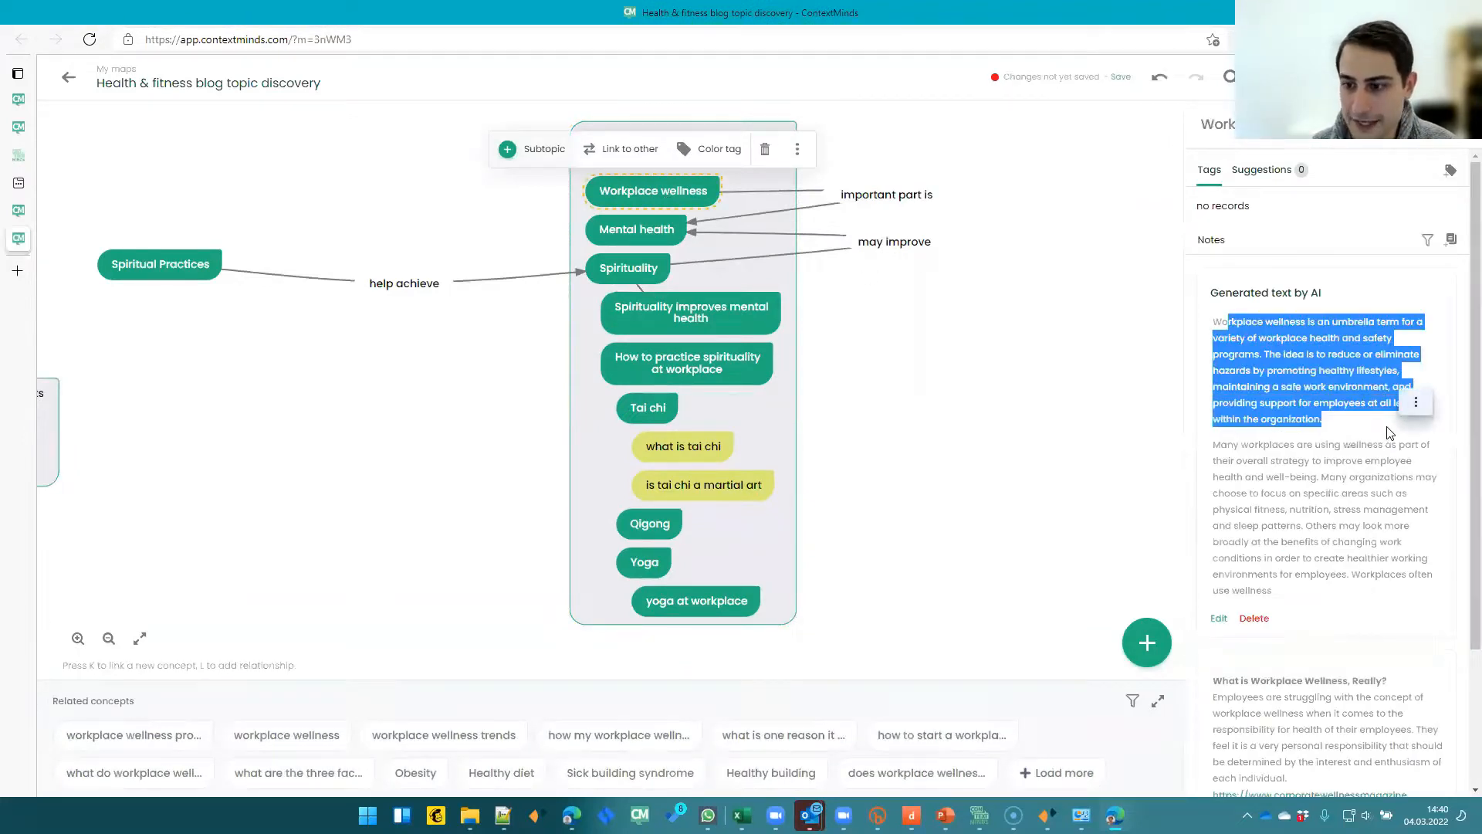
scroll(1375, 446, "down", 2)
left_click(1284, 550)
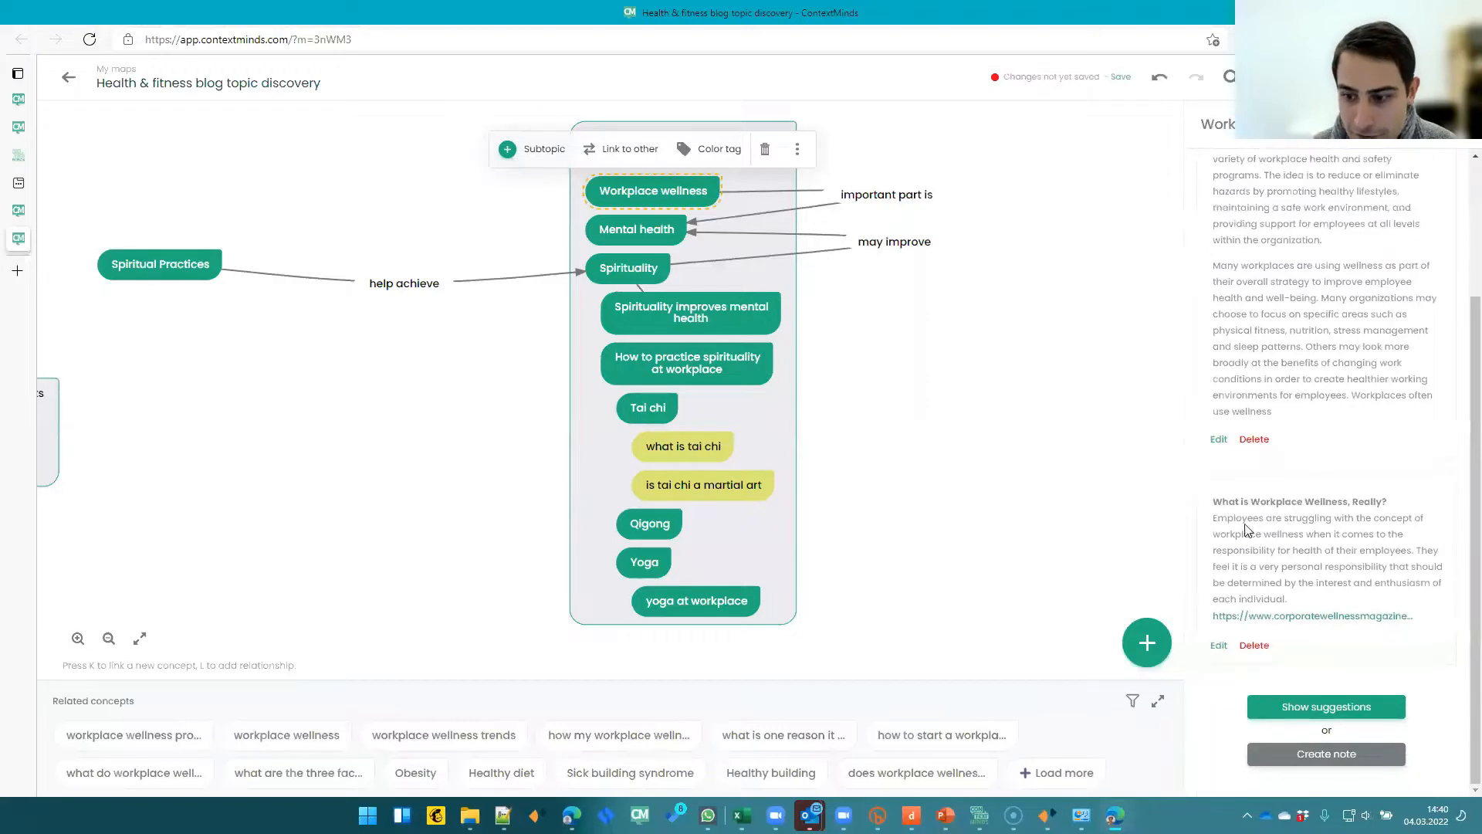
left_click_drag(1214, 518, 1344, 599)
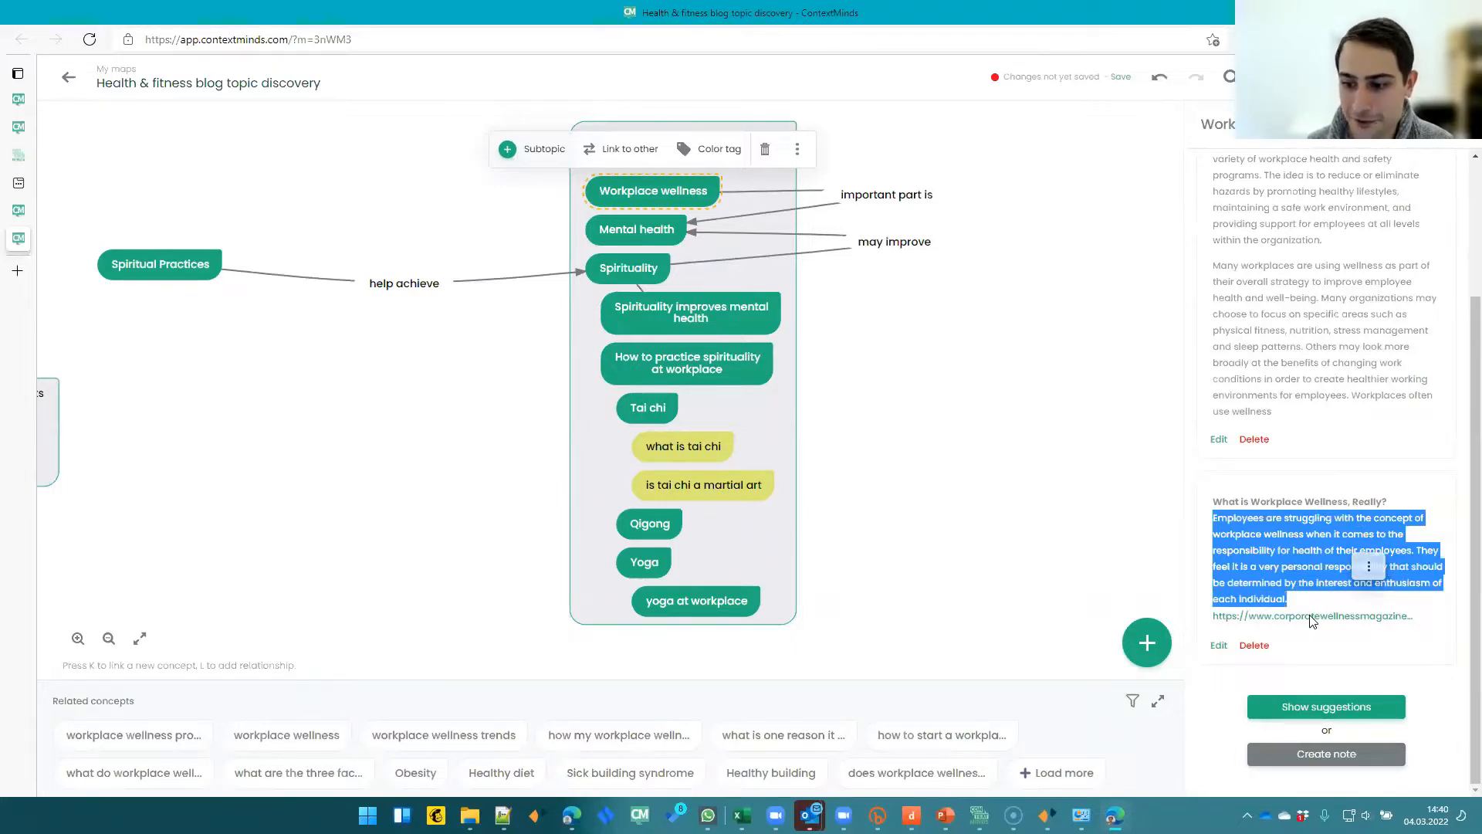
left_click(1311, 583)
left_click_drag(1218, 518, 1314, 599)
left_click(1316, 549)
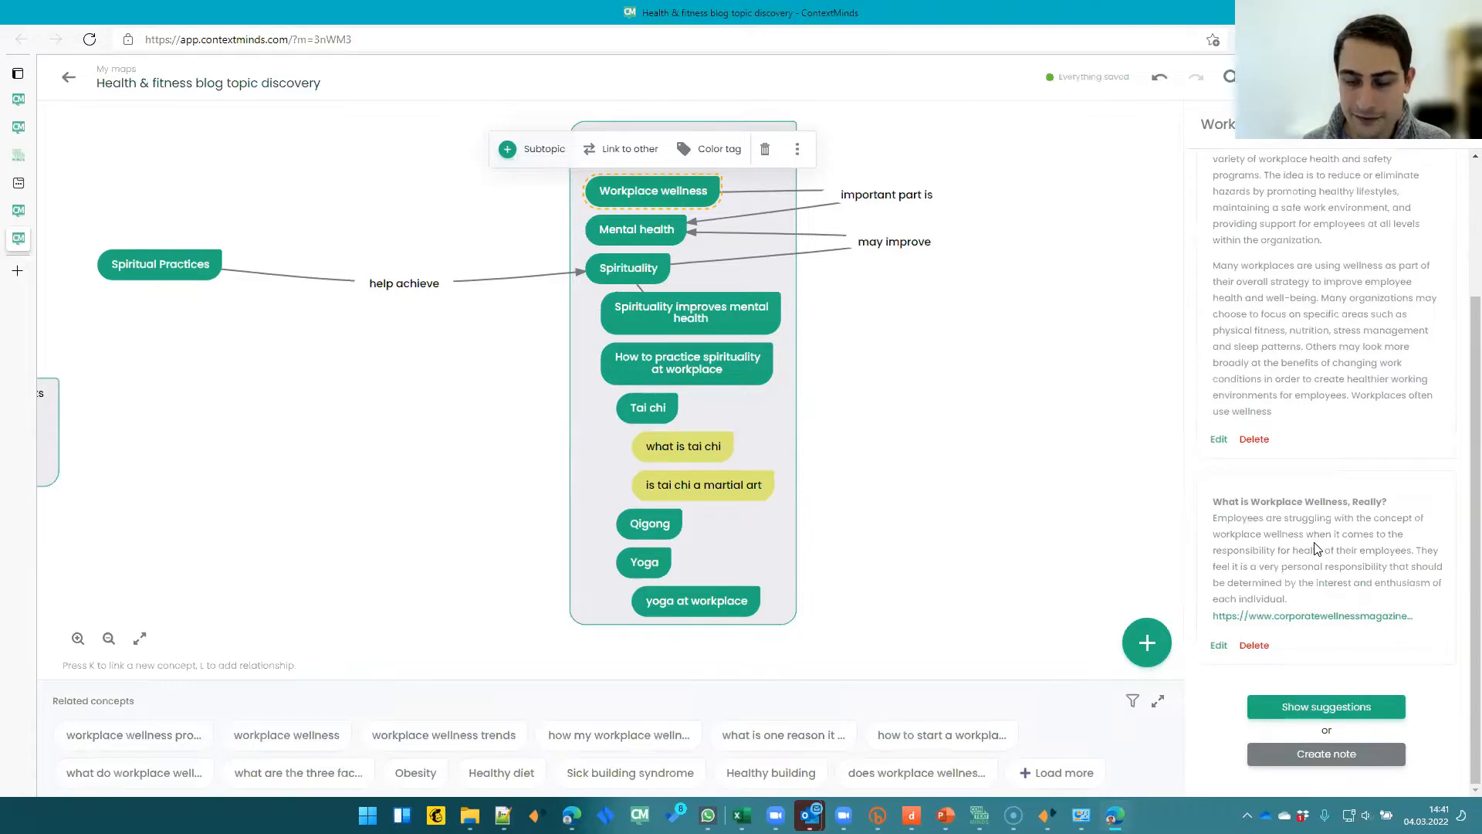
- Download the 'Ways to practice spirituality at workplace' group as text and open the downloaded file
left_click(785, 156)
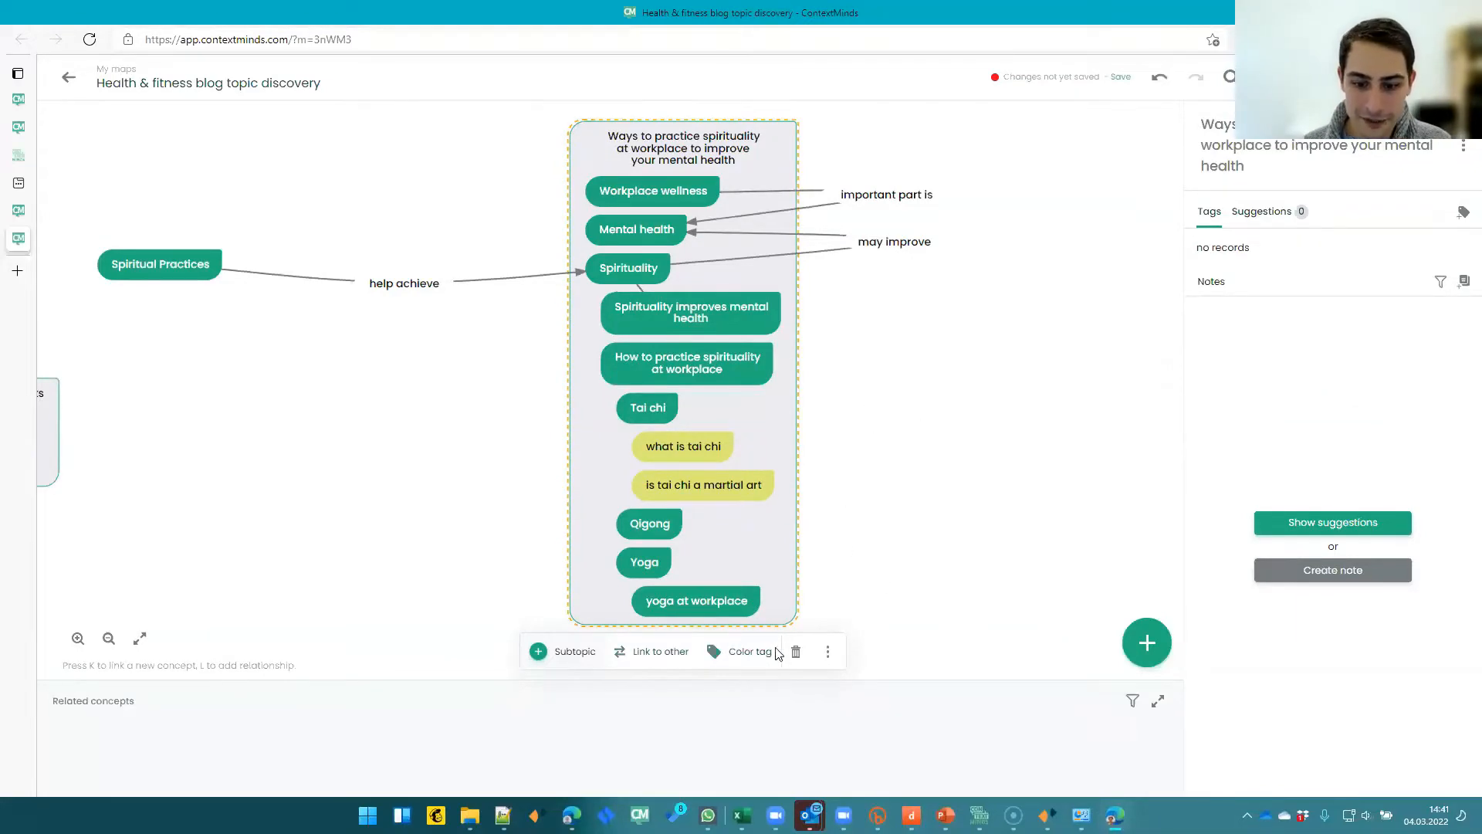
left_click(828, 653)
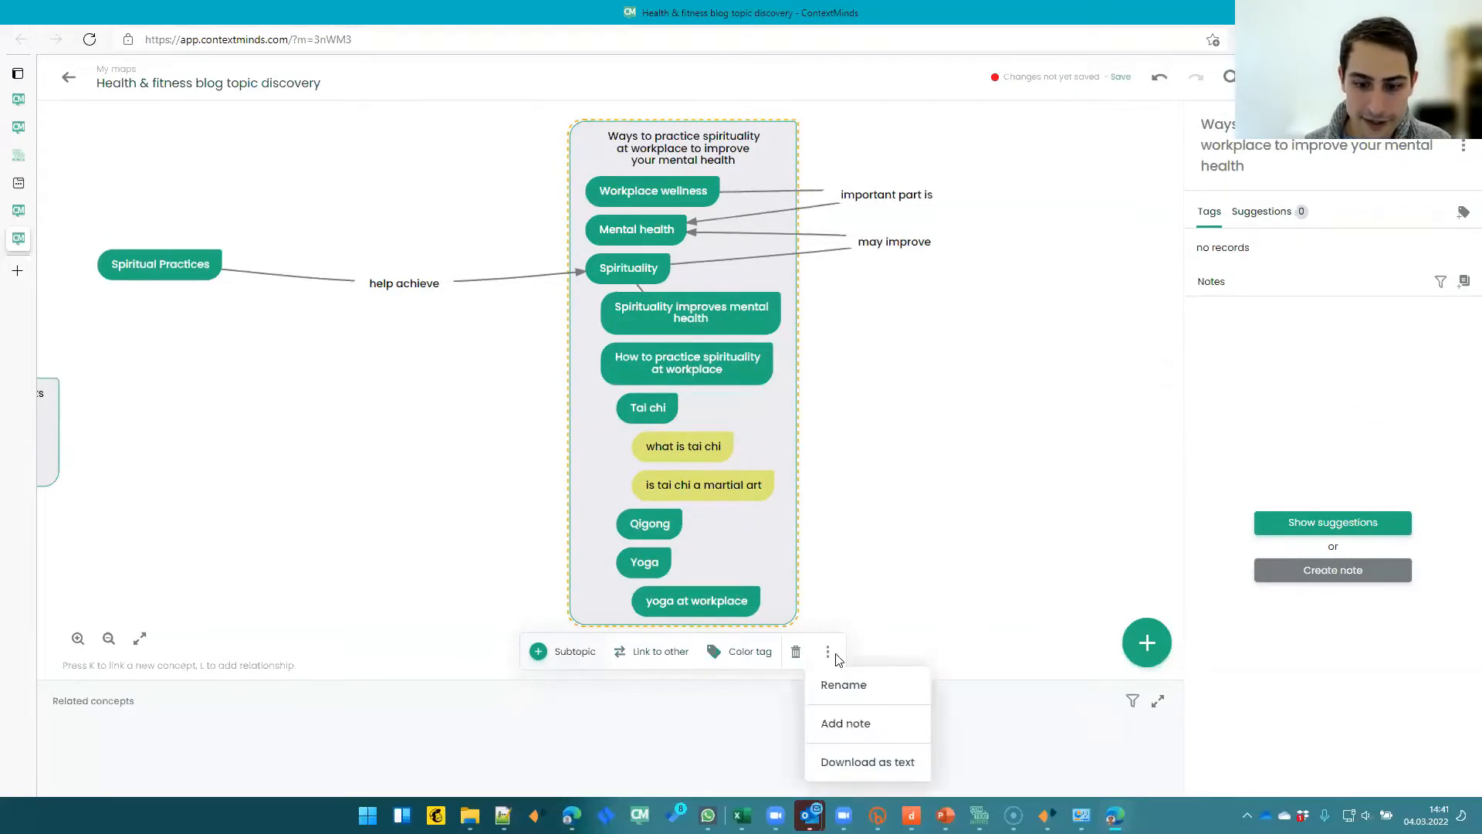
left_click(860, 762)
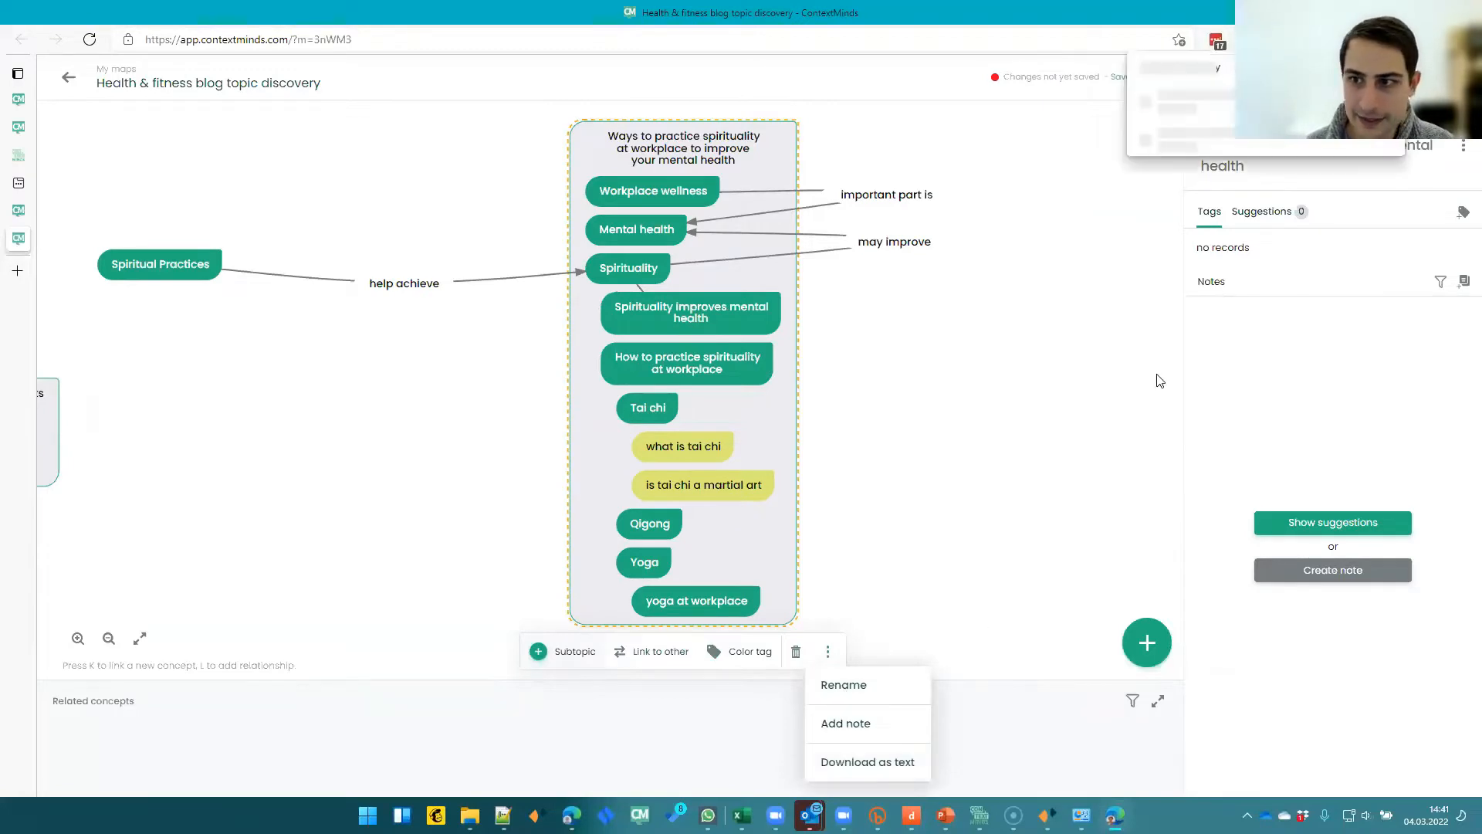
left_click(1225, 100)
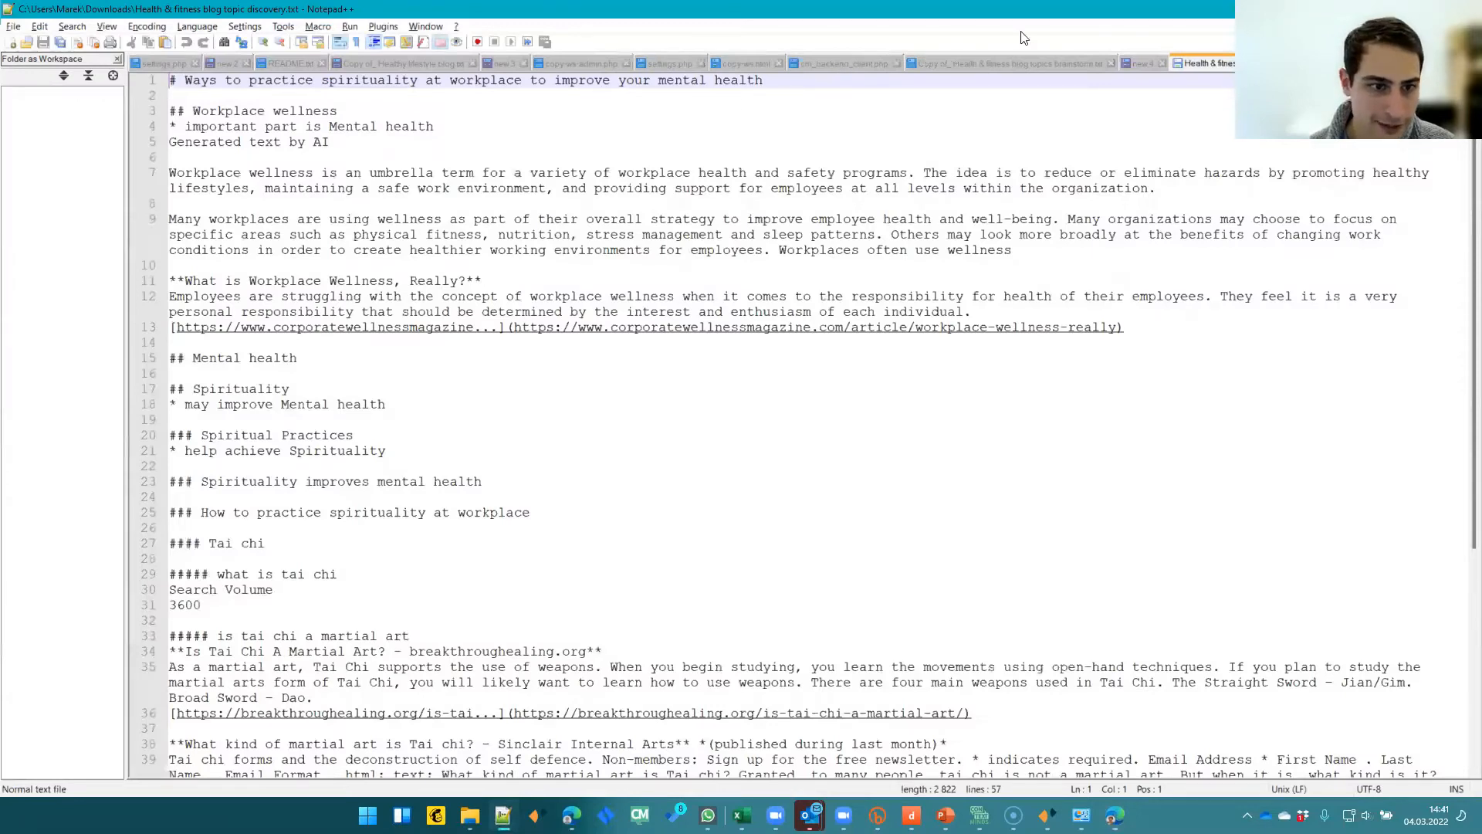
- Examine the exported text file's headings and notes in Notepad++
left_click_drag(1023, 10, 850, 264)
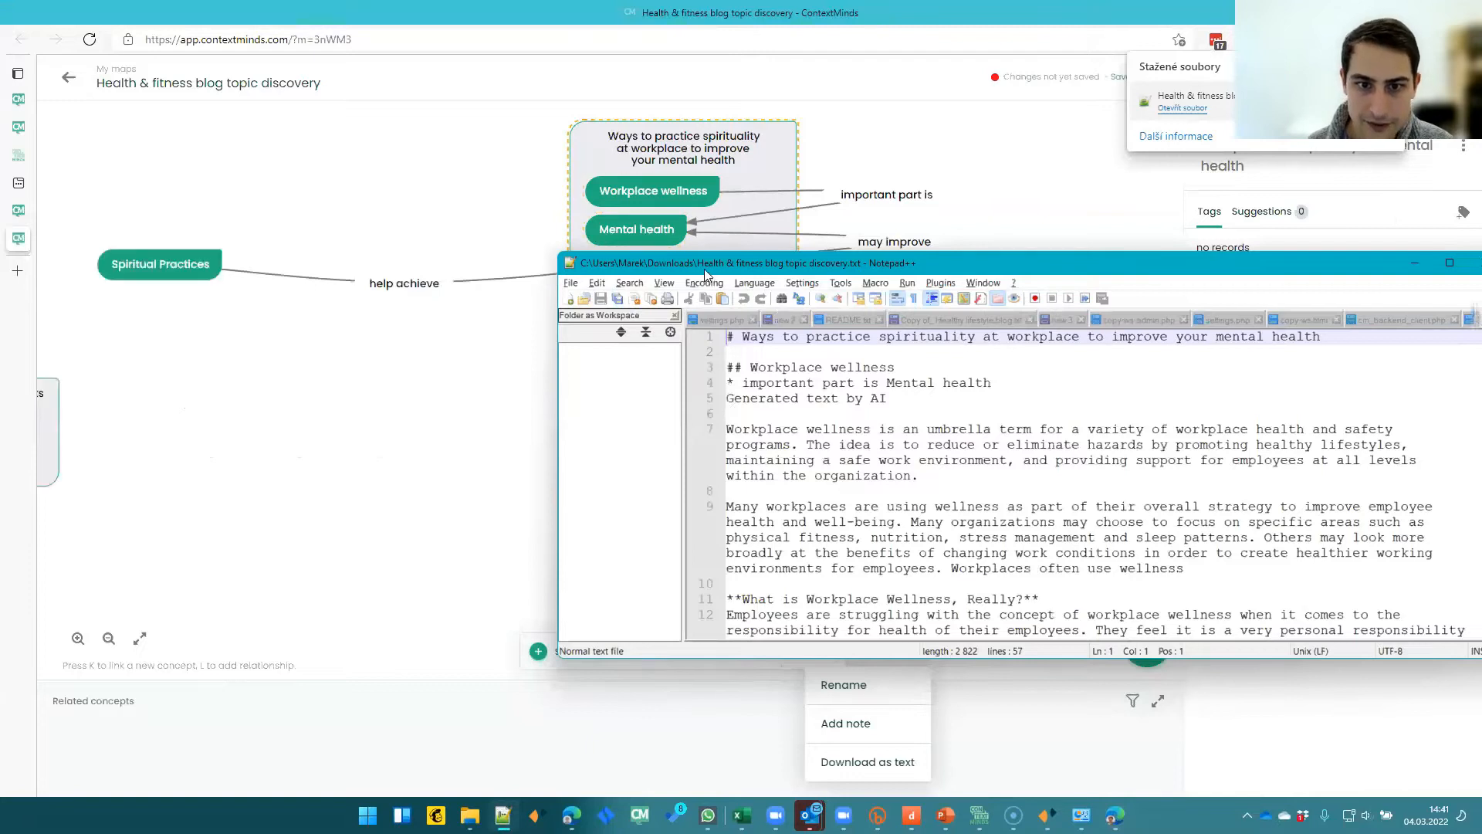
left_click_drag(704, 269, 678, 279)
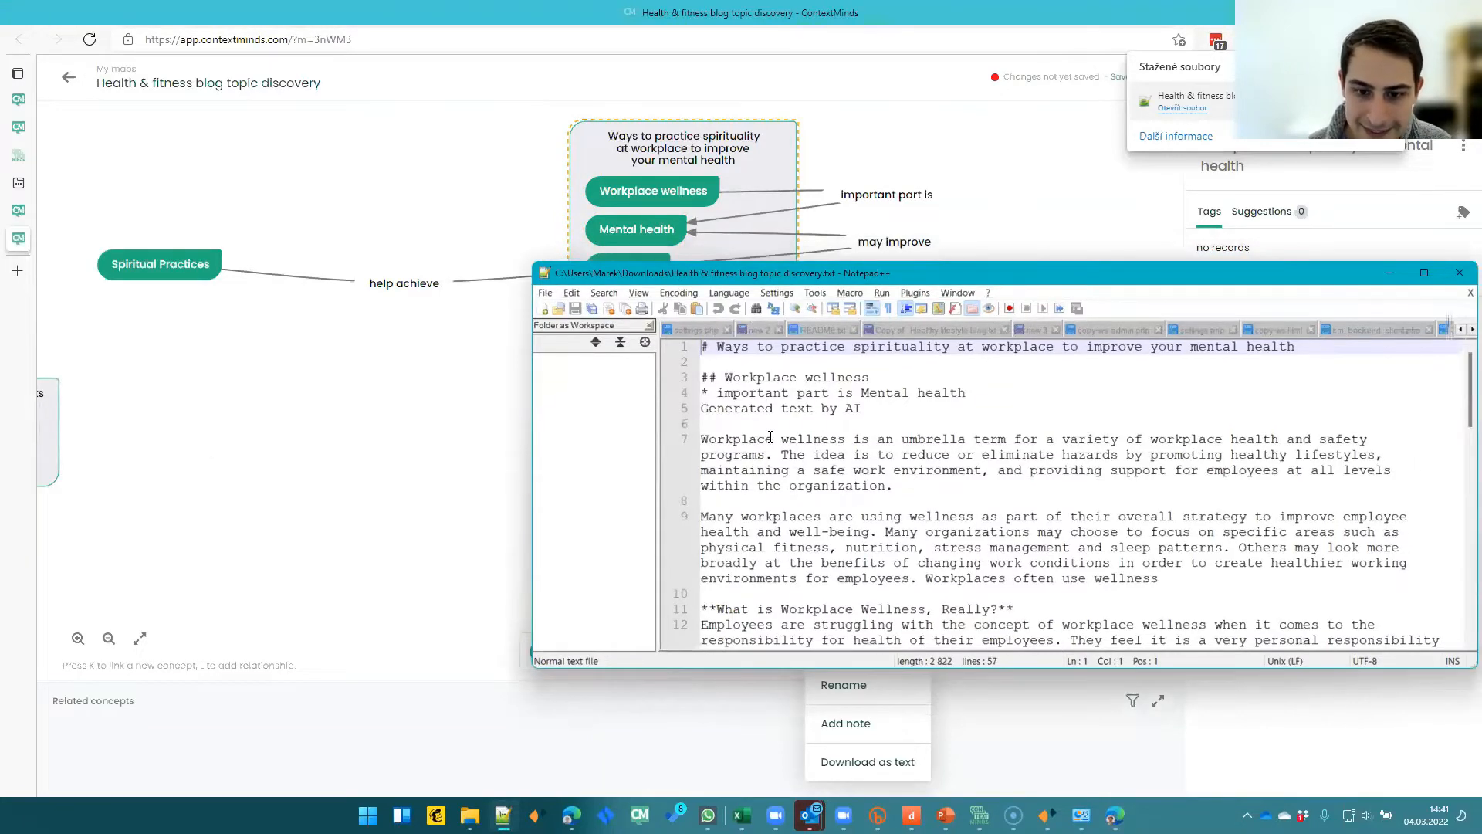
left_click_drag(701, 438, 893, 524)
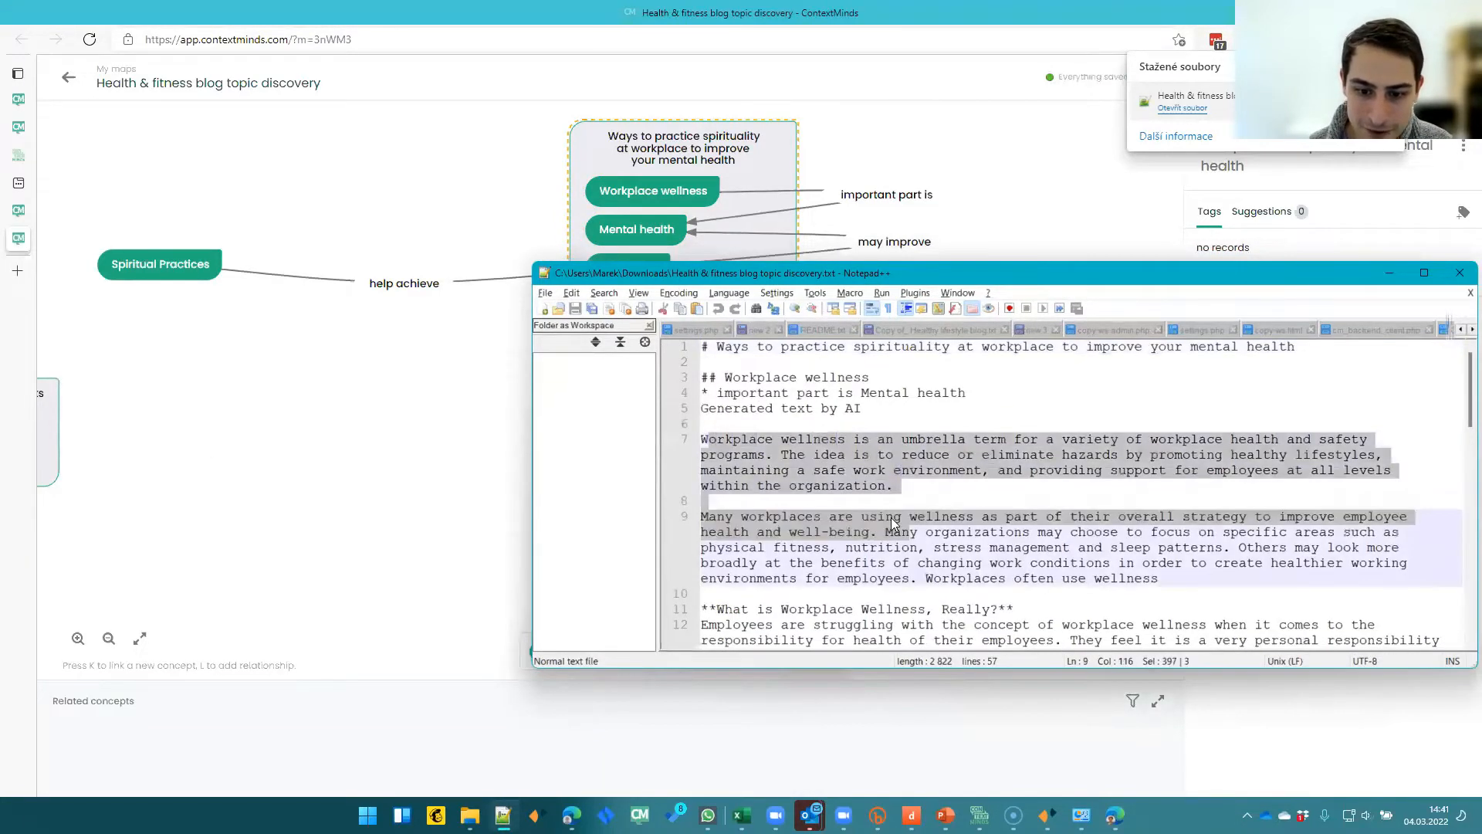
scroll(893, 523, "down", 3)
left_click_drag(718, 485, 877, 546)
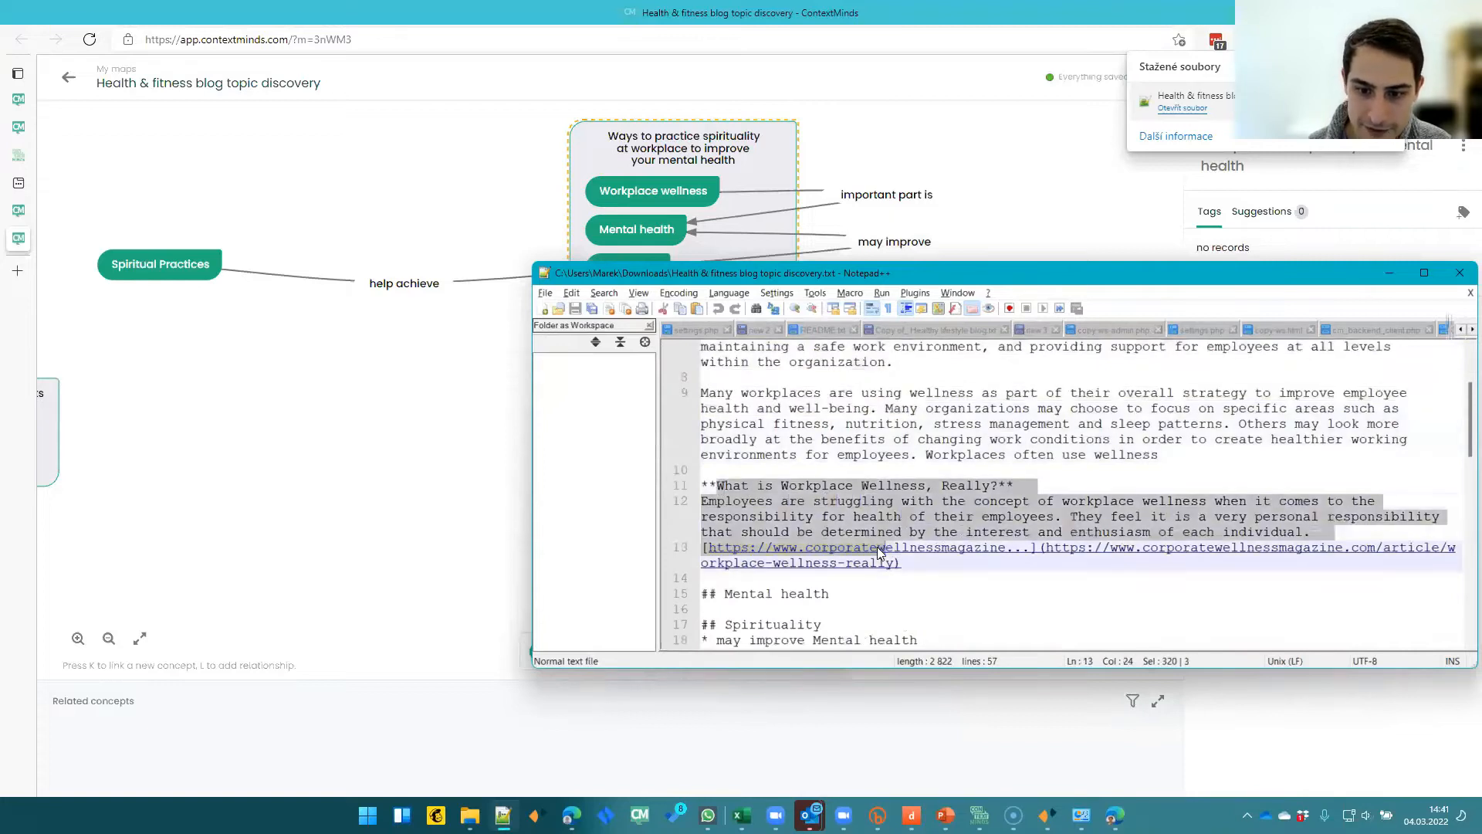
left_click(859, 503)
scroll(859, 506, "down", 3)
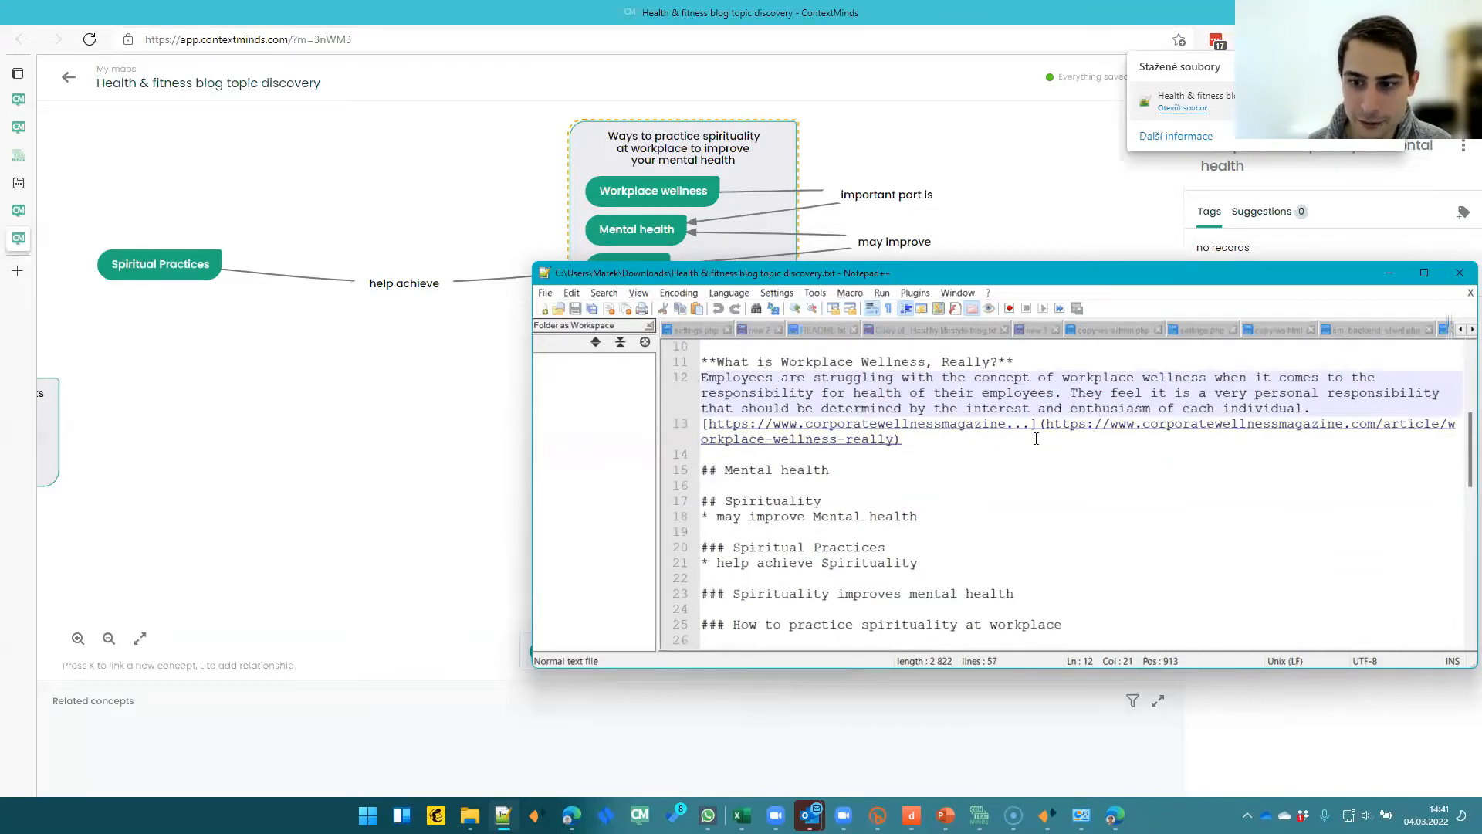
left_click(981, 446)
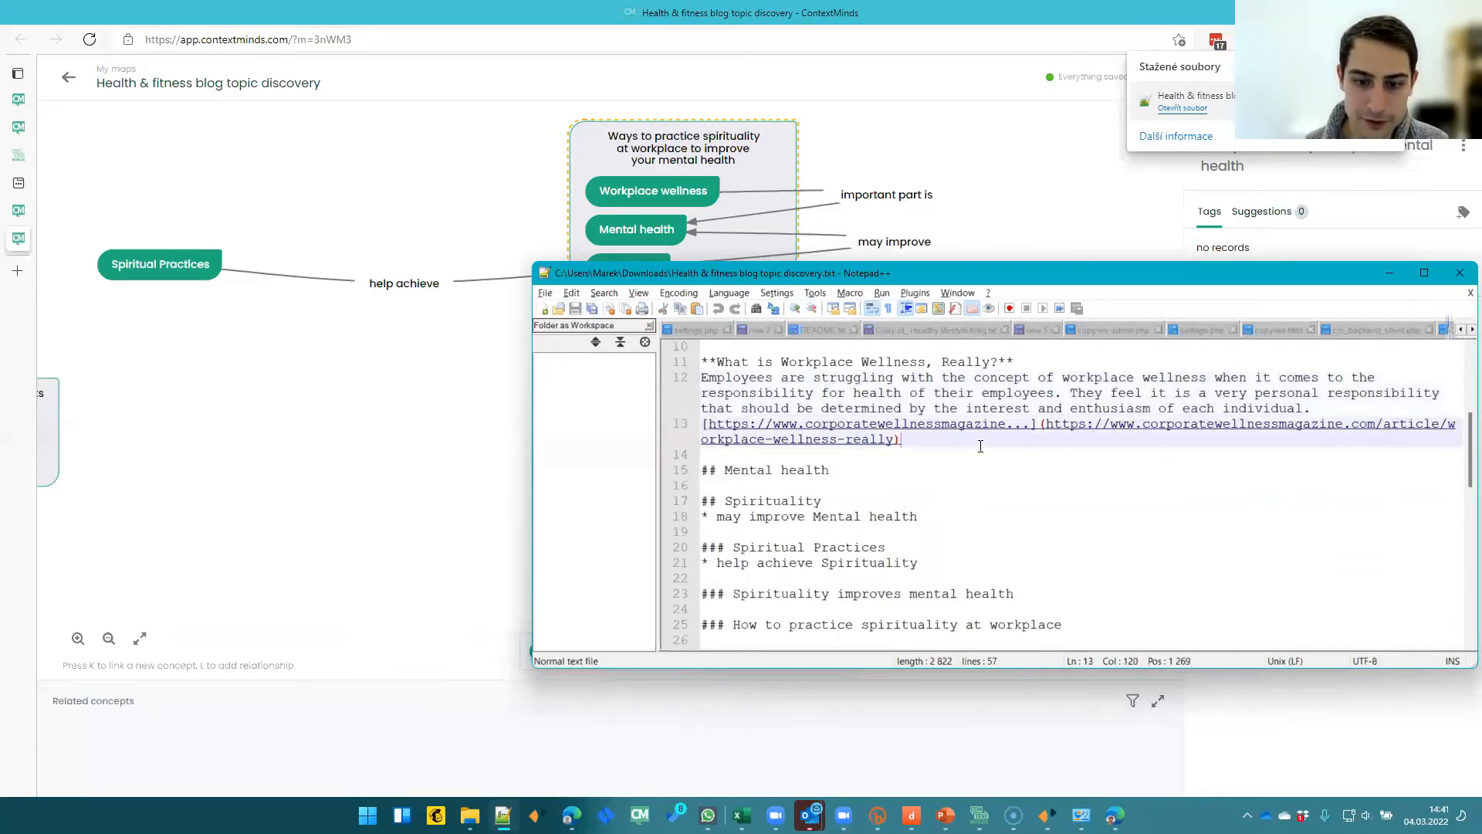
scroll(981, 446, "down", 3)
scroll(980, 447, "down", 8)
scroll(981, 447, "up", 3)
scroll(980, 446, "up", 12)
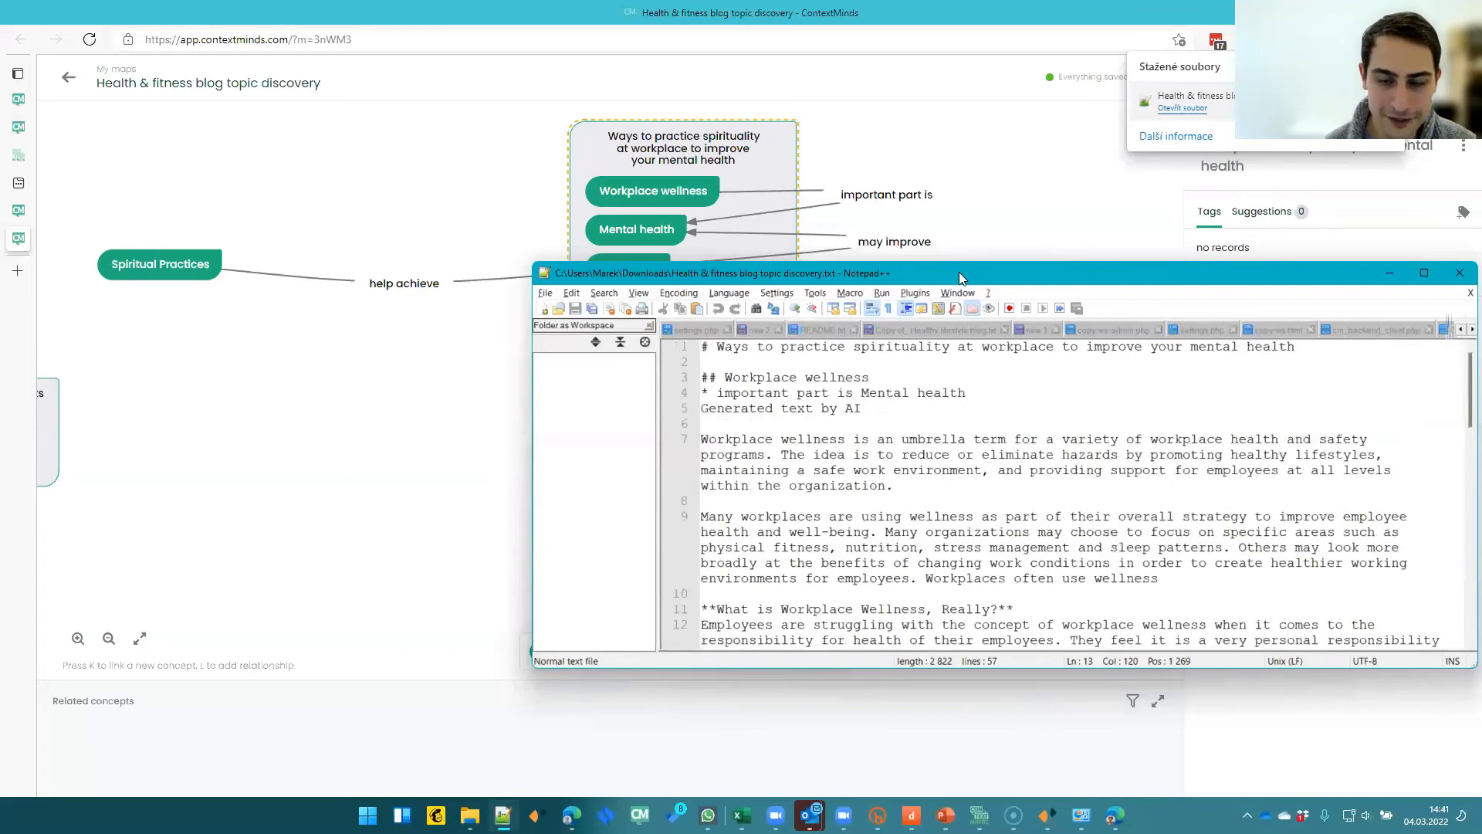
left_click_drag(959, 272, 741, 291)
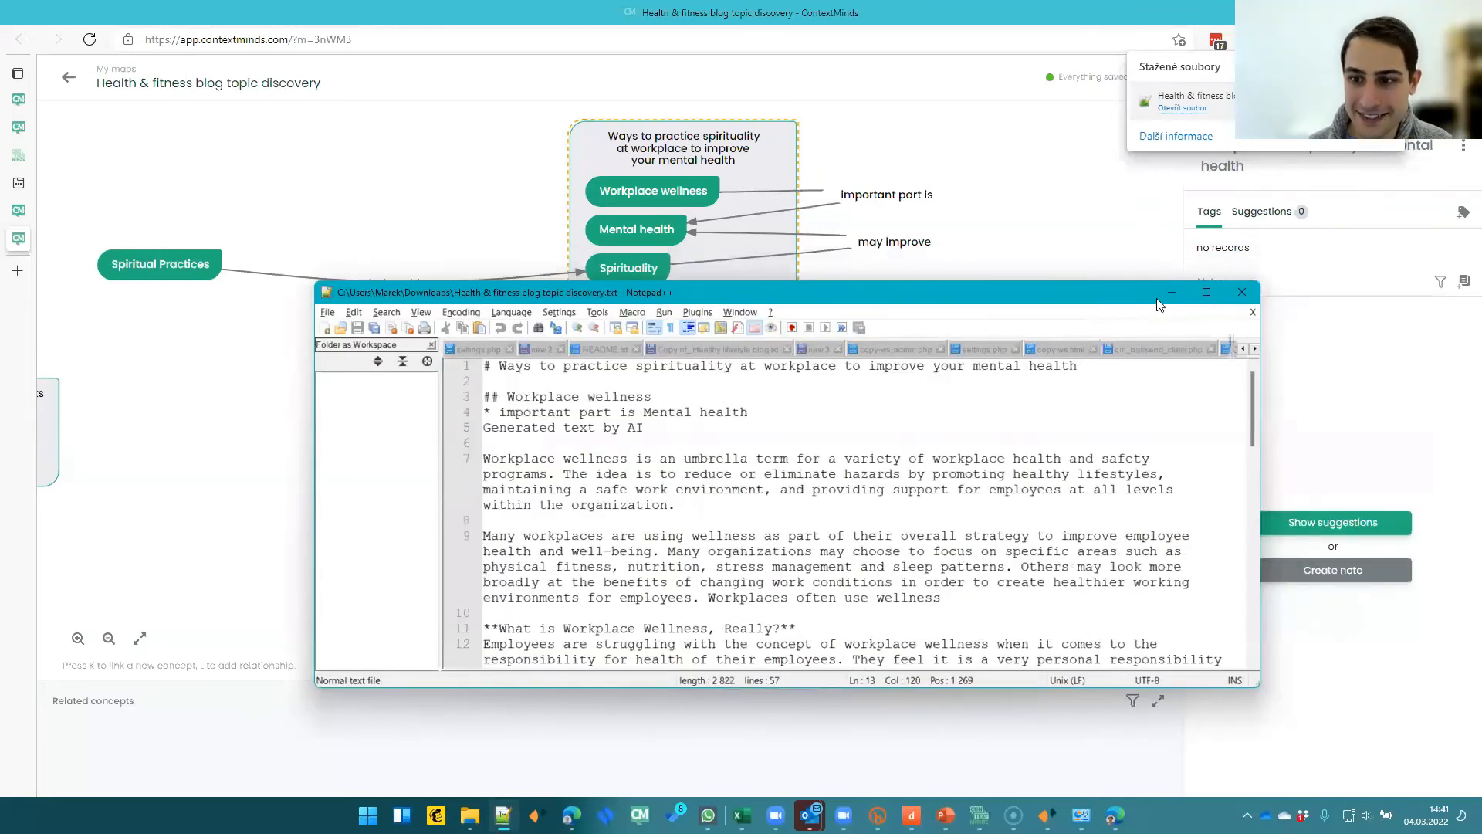